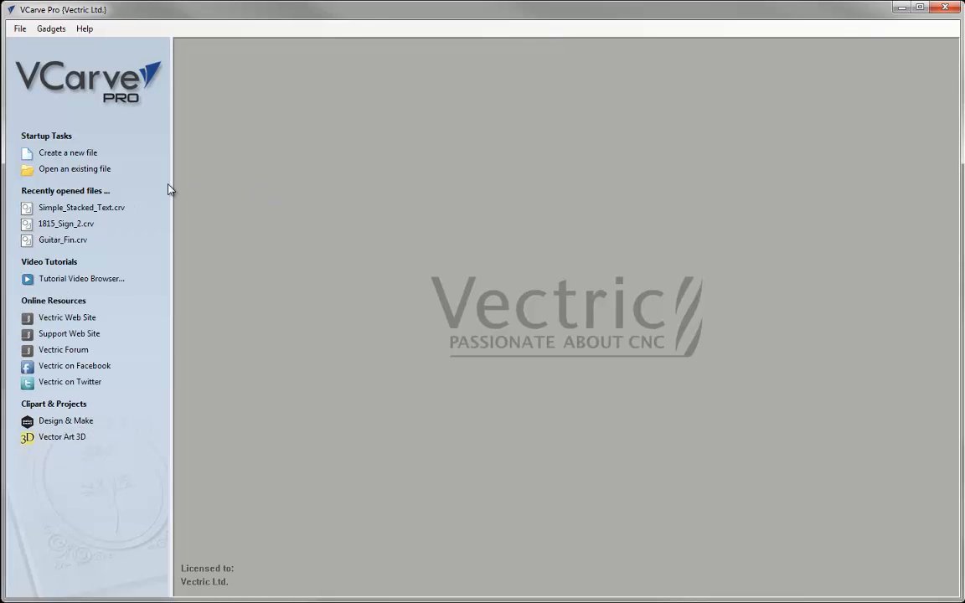
Step: Create a new job file 25 inches wide and 9 inches high, keeping the other setup values
click(90, 154)
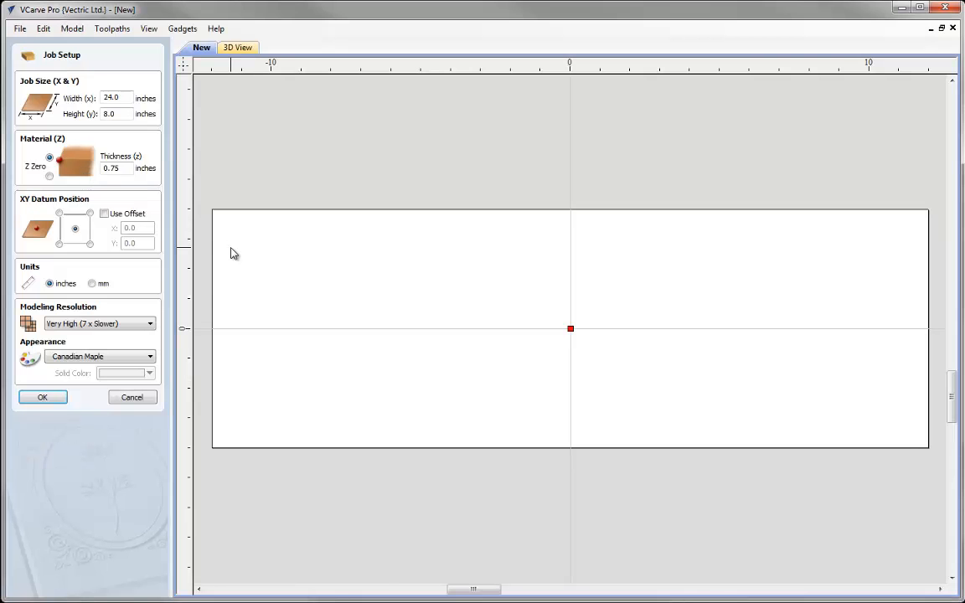
text(25)
key(Tab)
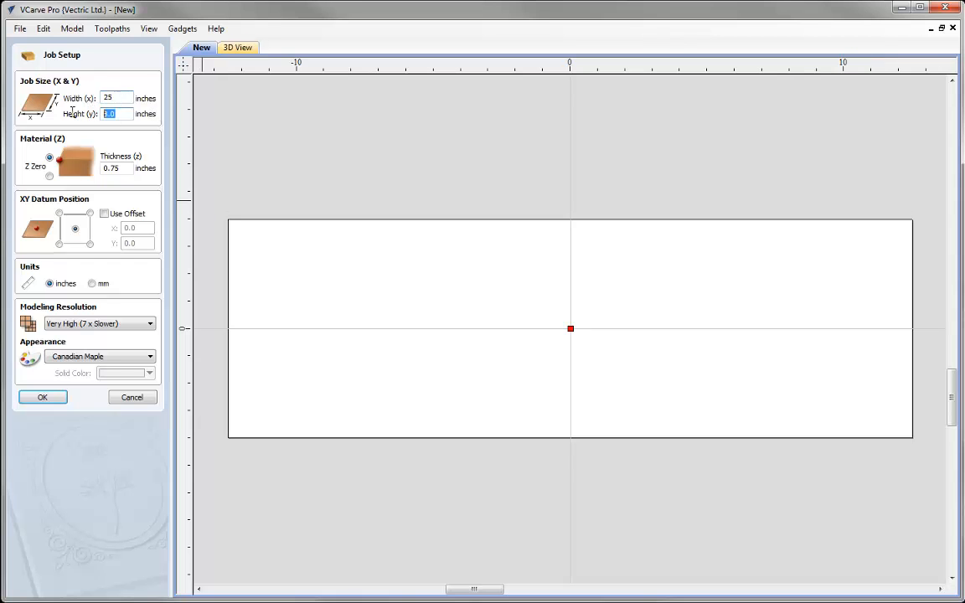
text(9)
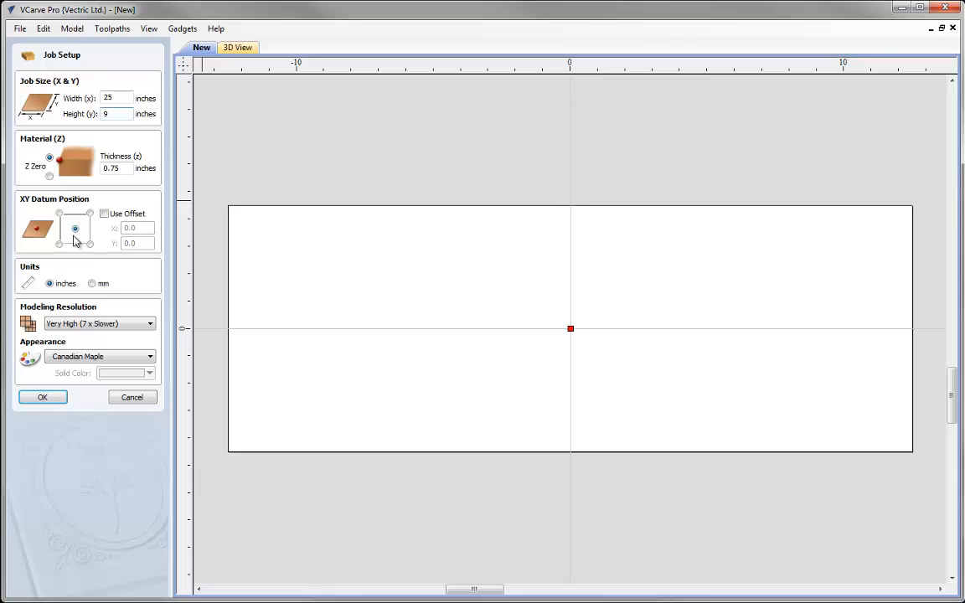
click(41, 398)
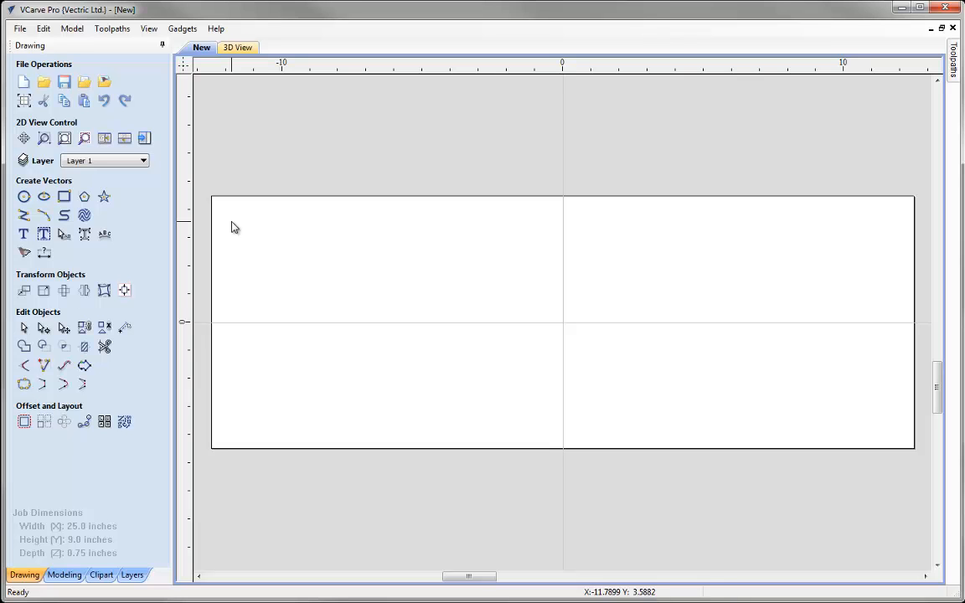
Step: Rename the default layer as Outer Border and set its color to blue
click(144, 161)
double_click(127, 179)
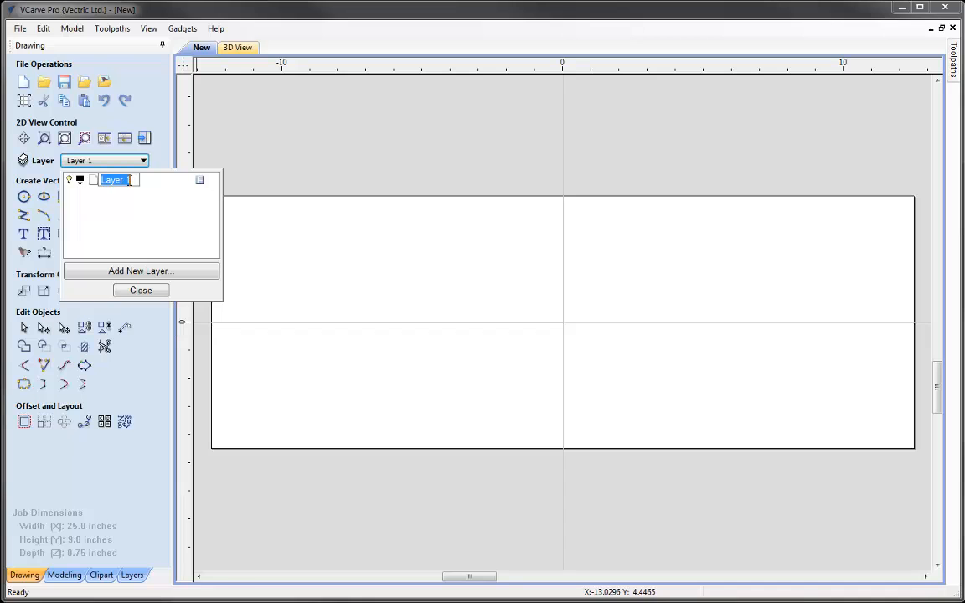
text(Outer Border)
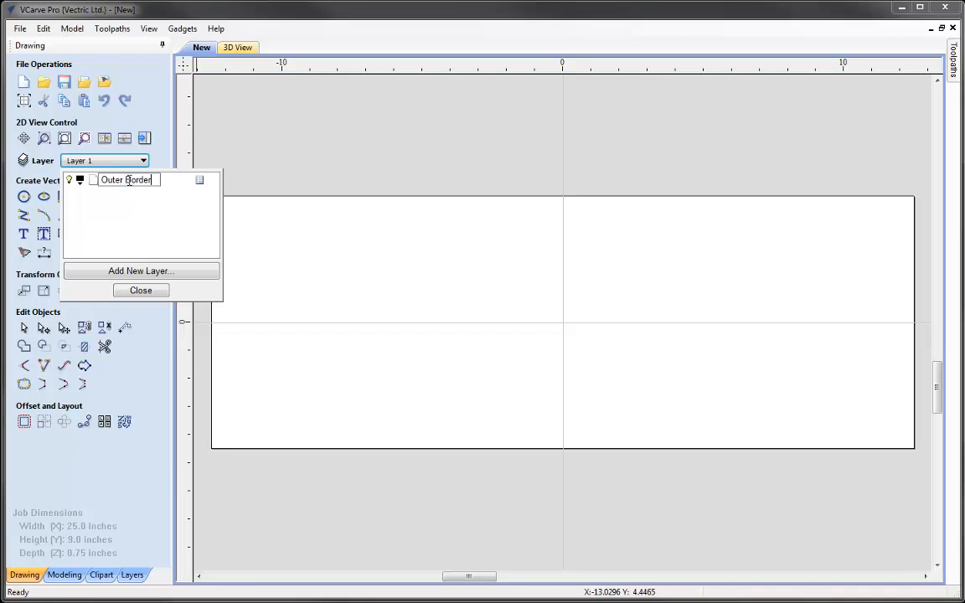
click(81, 184)
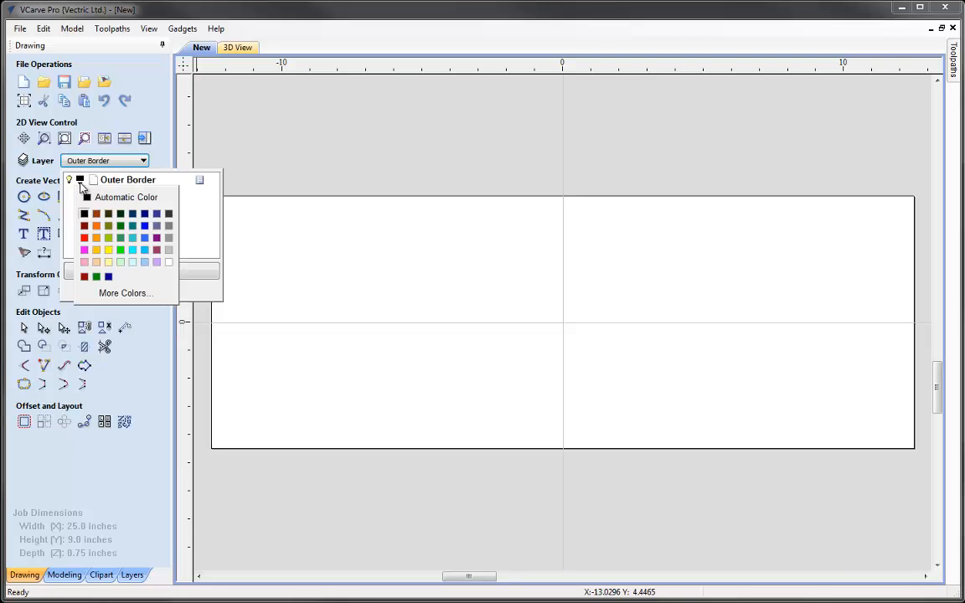
click(134, 230)
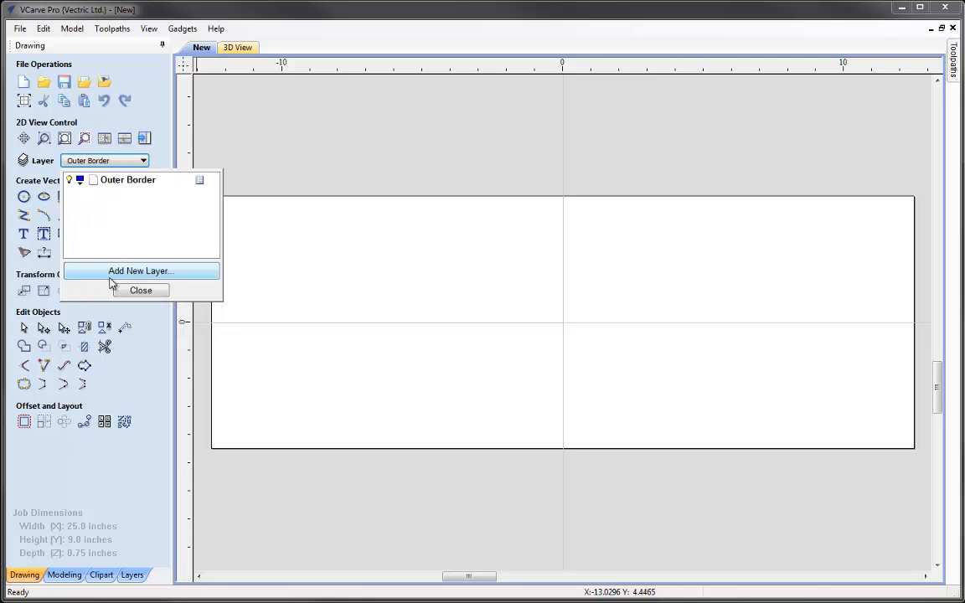
click(141, 289)
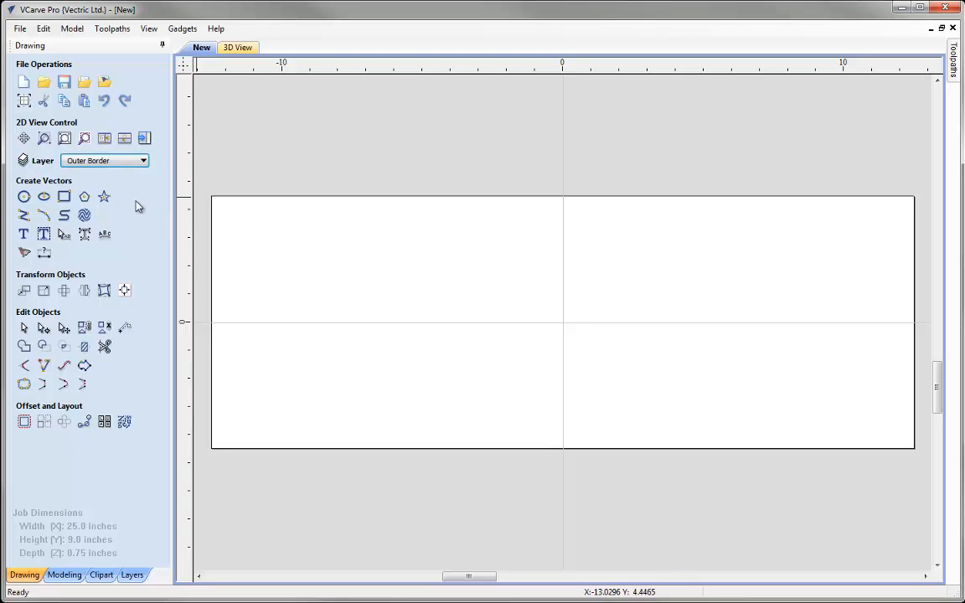
Step: Draw a 24 by 8 inch rectangle centered at 0,0 with radiused external corners of 0.5 inches
click(65, 198)
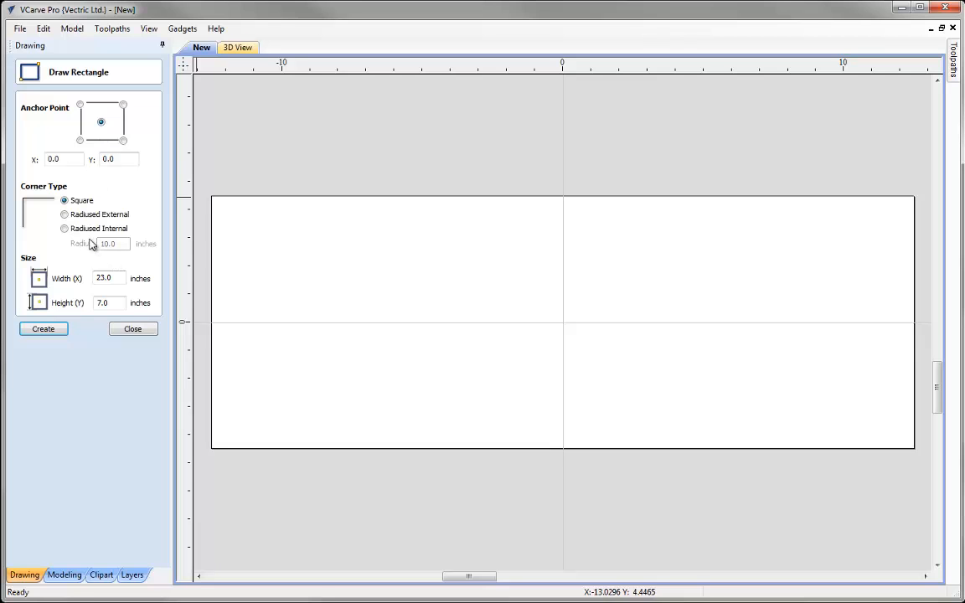
click(65, 215)
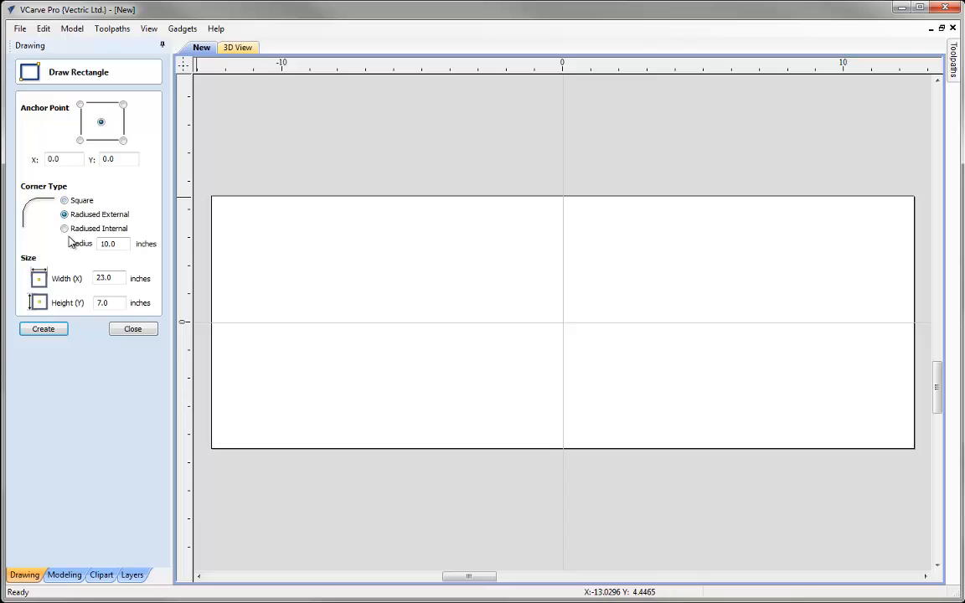
drag(120, 241, 78, 243)
text(0.5)
double_click(110, 278)
text(24)
double_click(117, 303)
text(8)
click(46, 329)
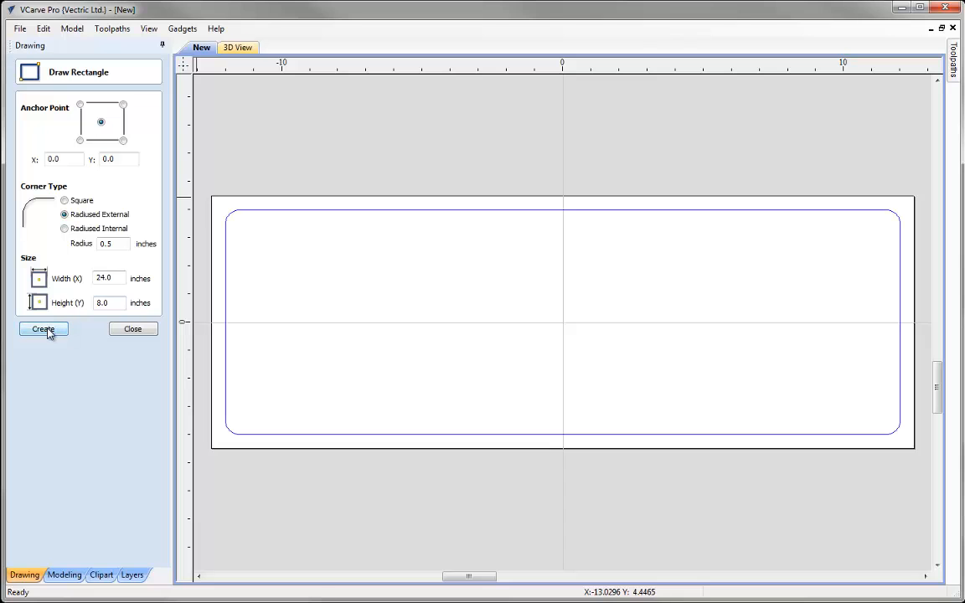
click(124, 330)
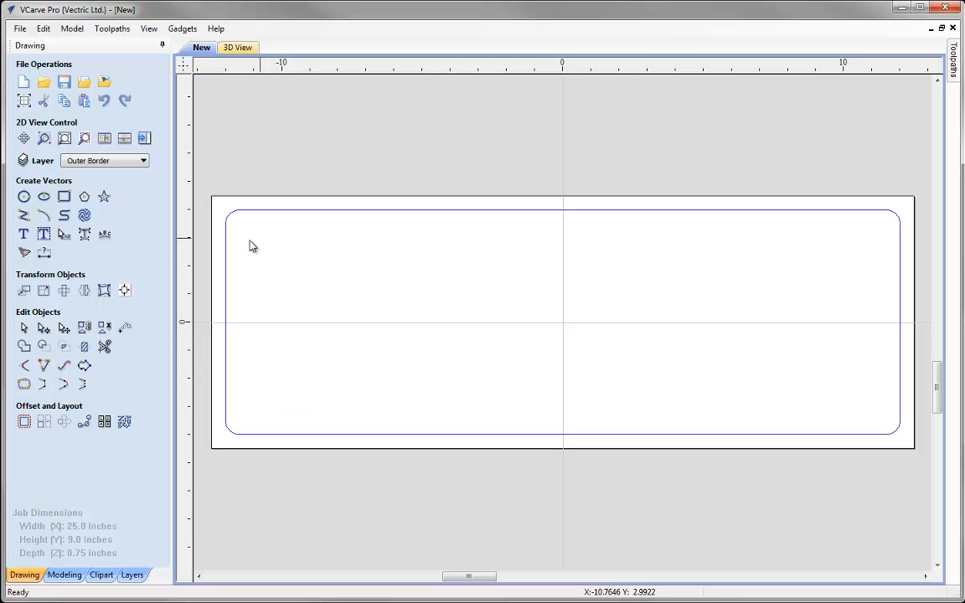
Step: Add a new layer named Inner Border and set its color to red
click(137, 163)
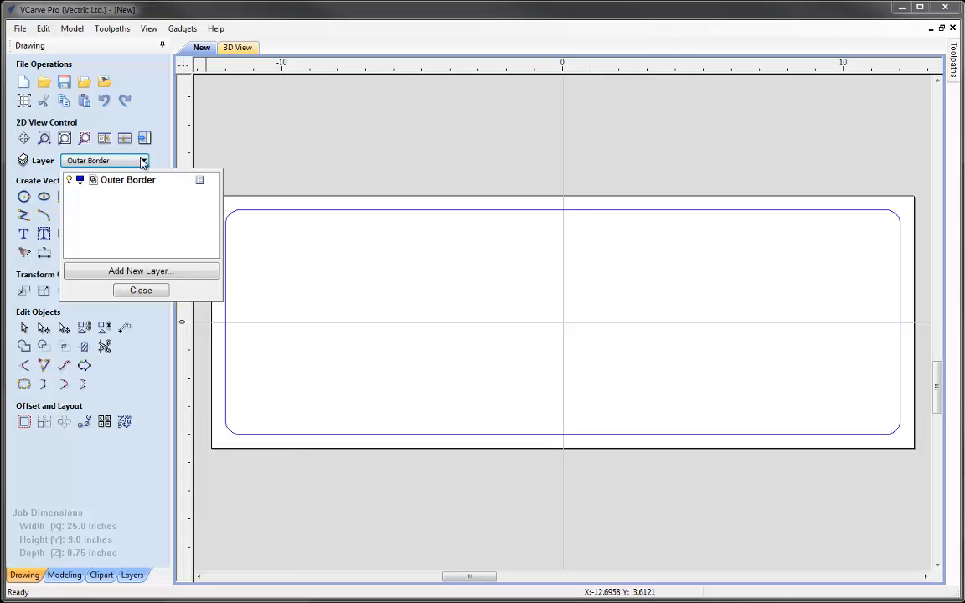
click(141, 272)
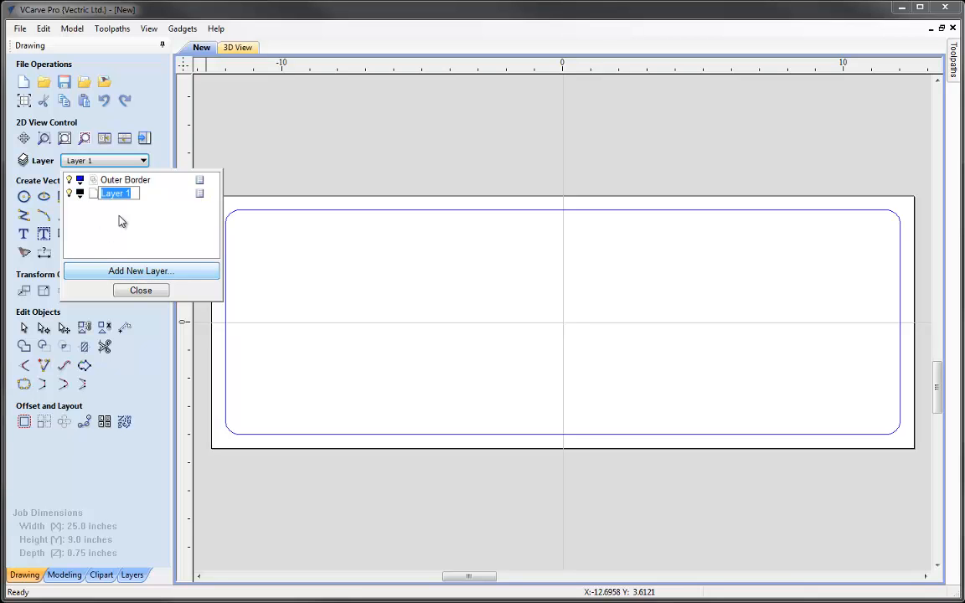
text(Inne)
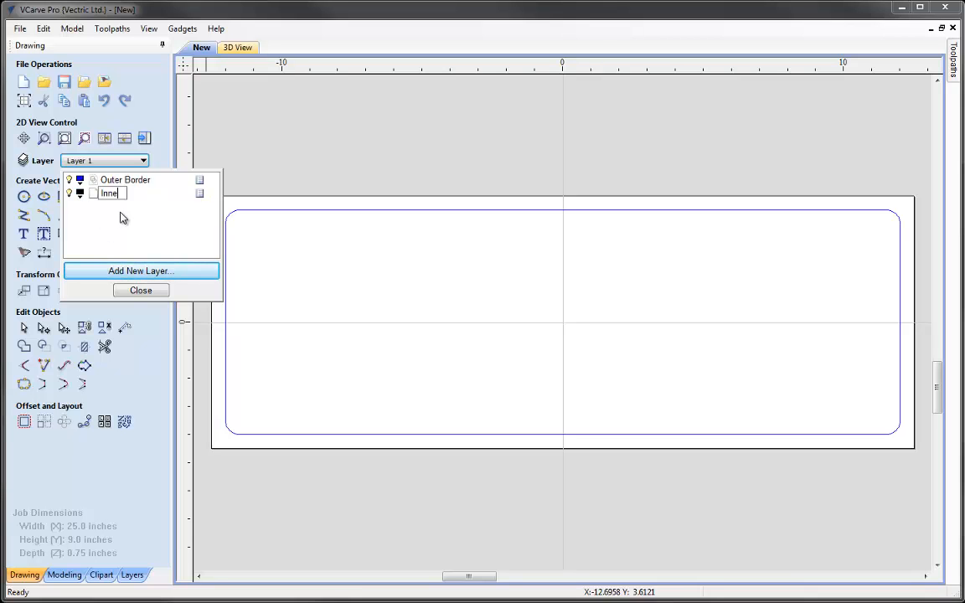
text(r Border)
click(79, 193)
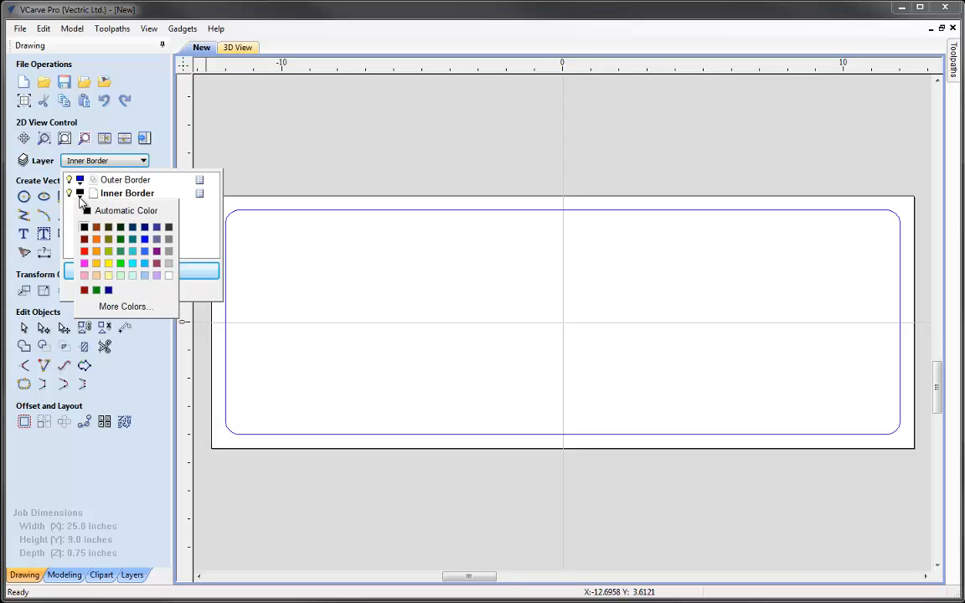
click(84, 252)
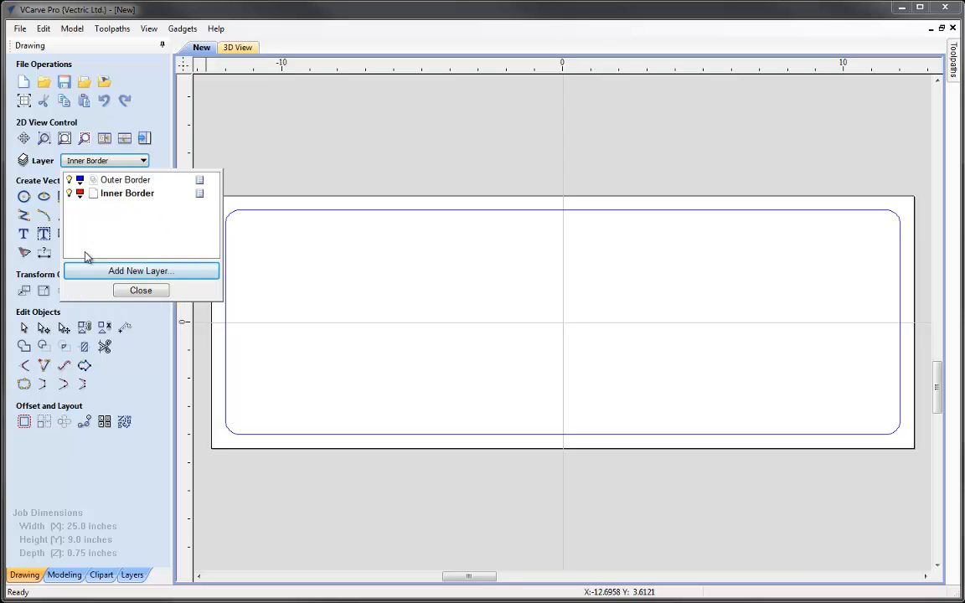
click(136, 291)
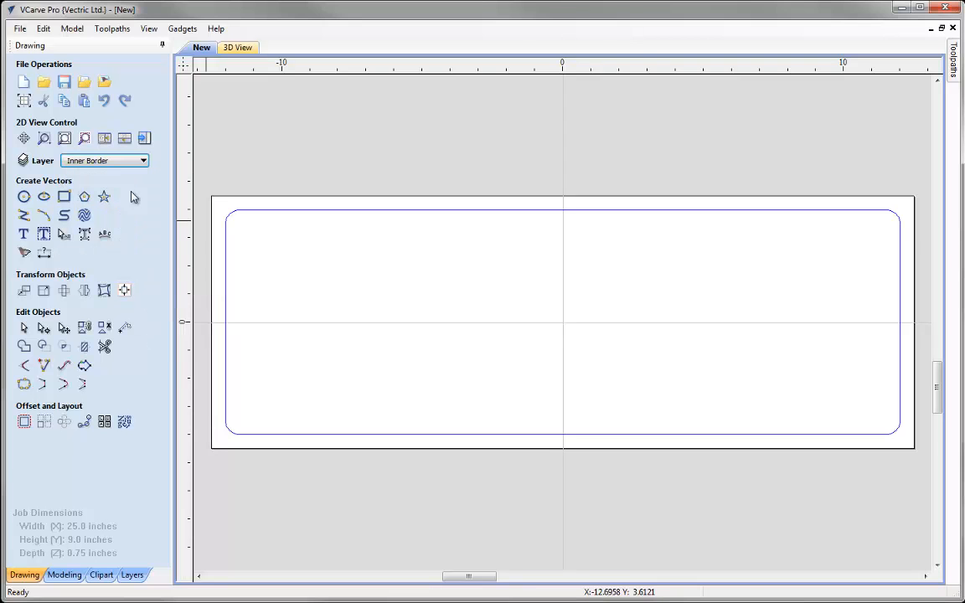
Step: Draw a 23 by 7 inch rectangle centered at 0,0 with radiused internal corners of 0.5 inches
click(65, 199)
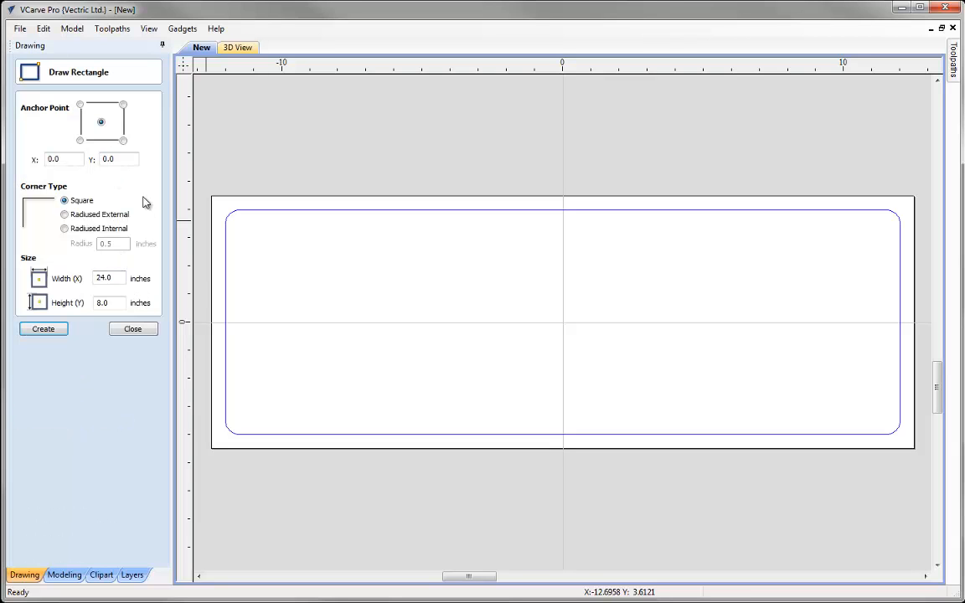
click(65, 229)
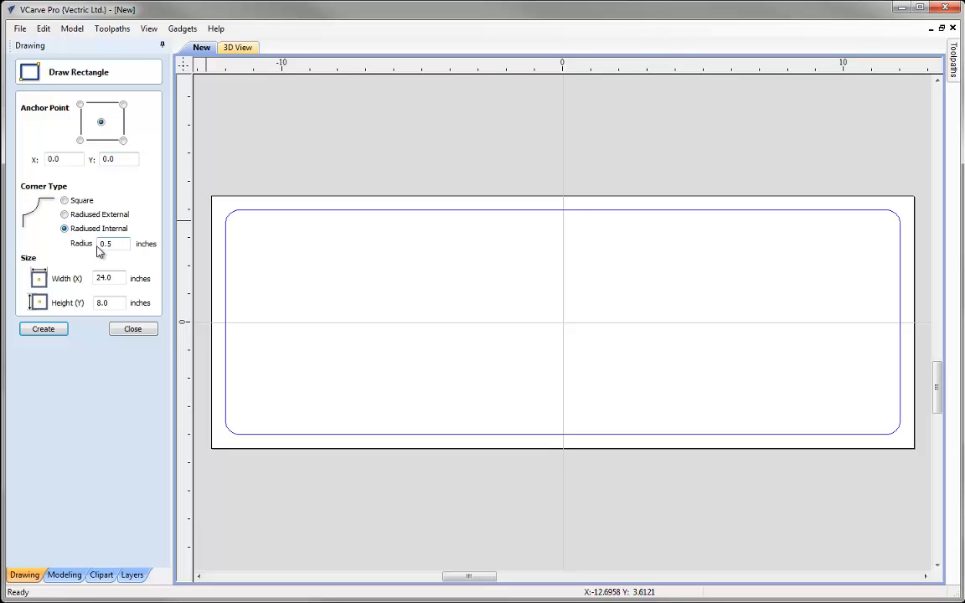
drag(112, 278, 77, 279)
text(23)
drag(113, 303, 78, 308)
text(7)
click(54, 330)
click(133, 329)
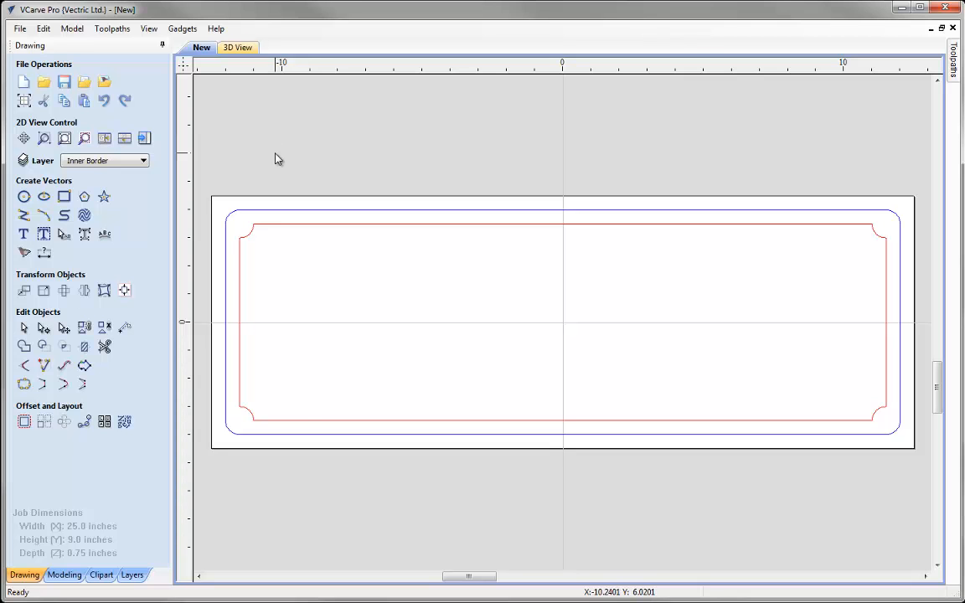
Step: Add a new layer named Drill Holes and set its color to purple
click(141, 165)
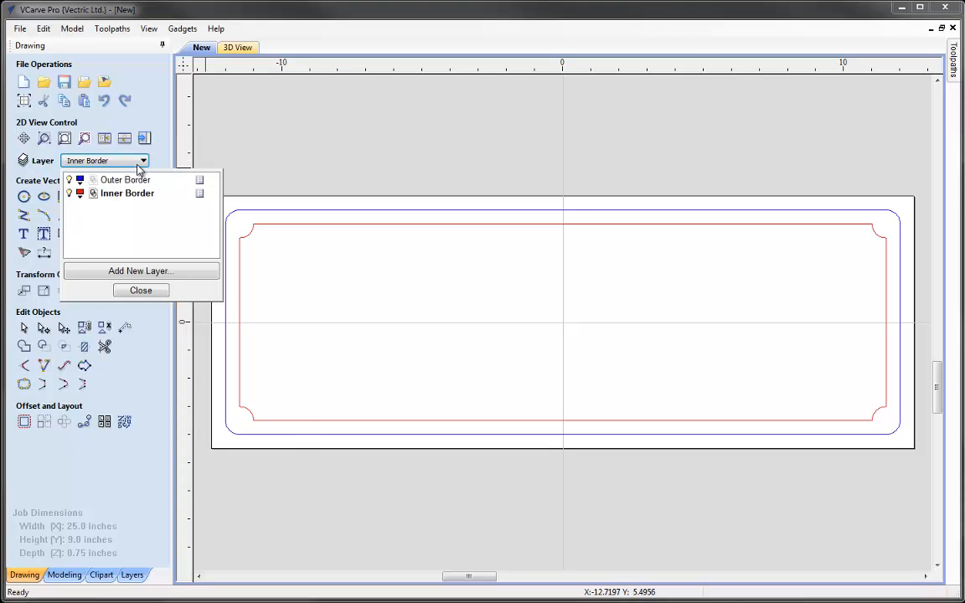
click(136, 270)
text(Drill Holes)
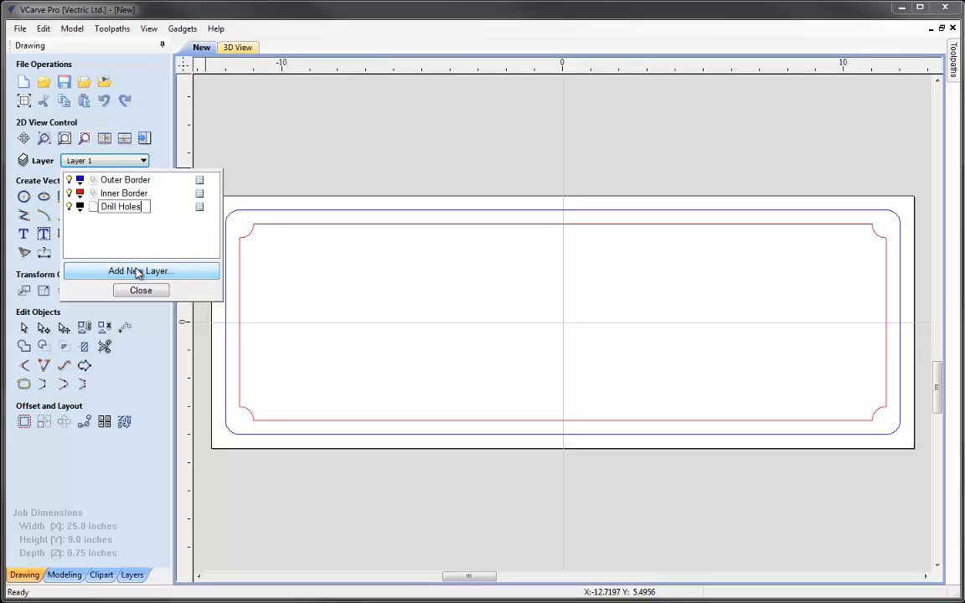
click(79, 207)
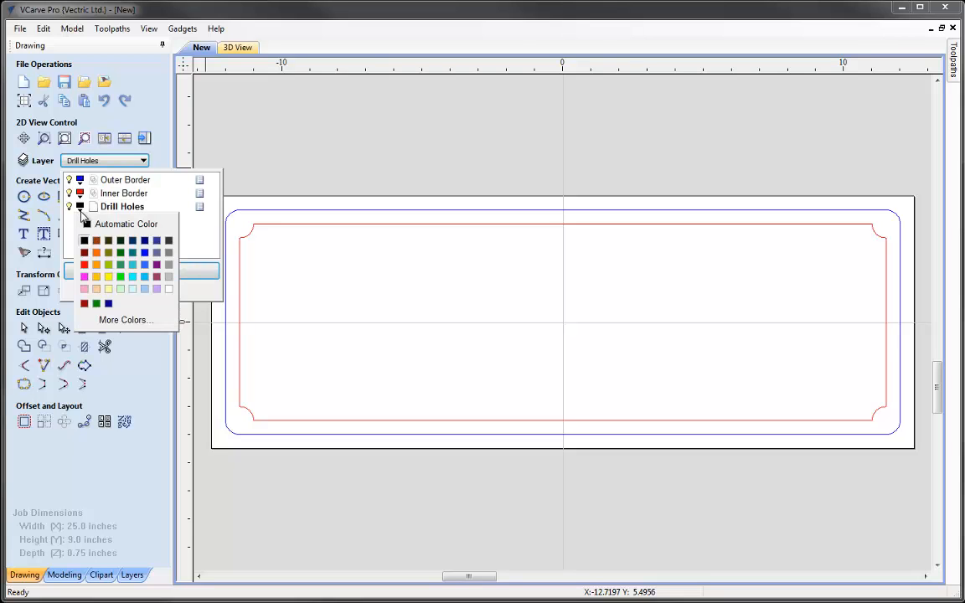
click(156, 266)
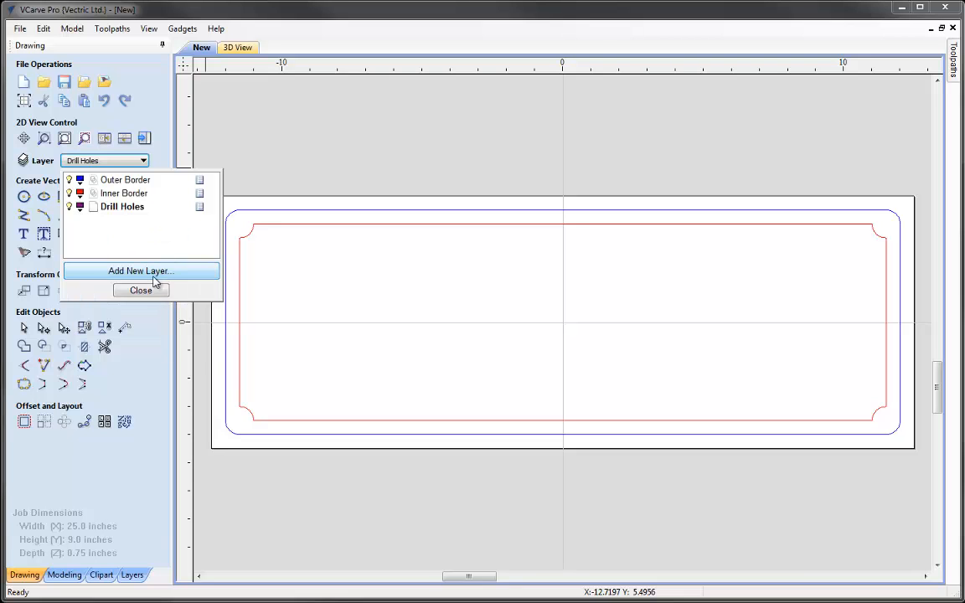
click(149, 290)
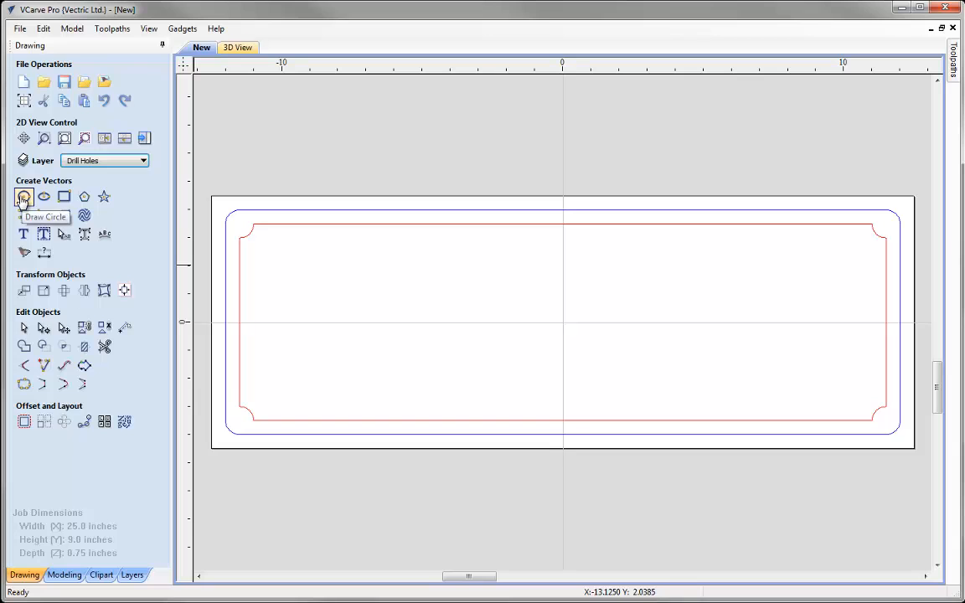
Step: Draw a 0.25 inch diameter circle at X -11.5, Y 3.5, inside the border's upper-left corner
click(22, 199)
double_click(82, 166)
text(0.25)
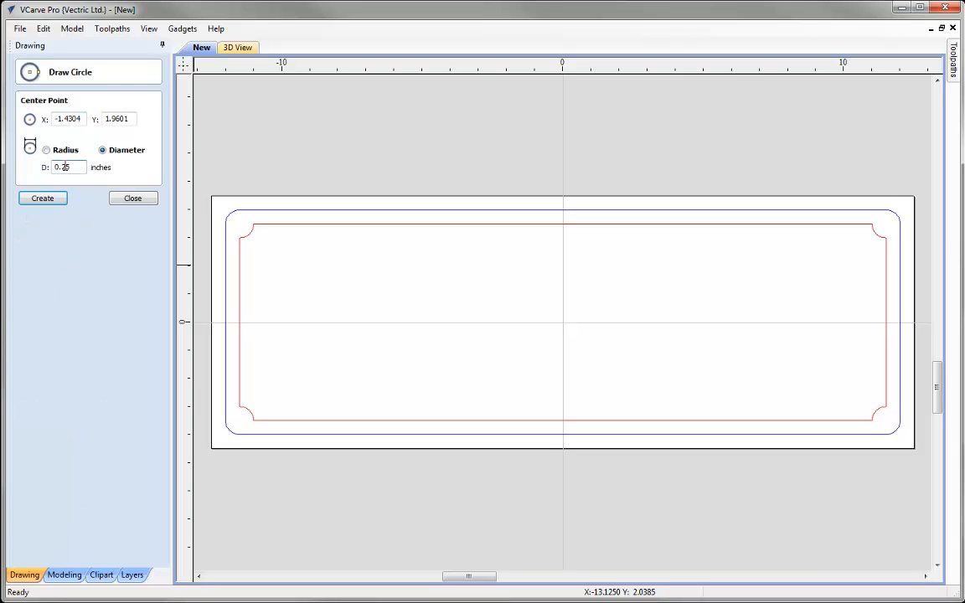
click(238, 225)
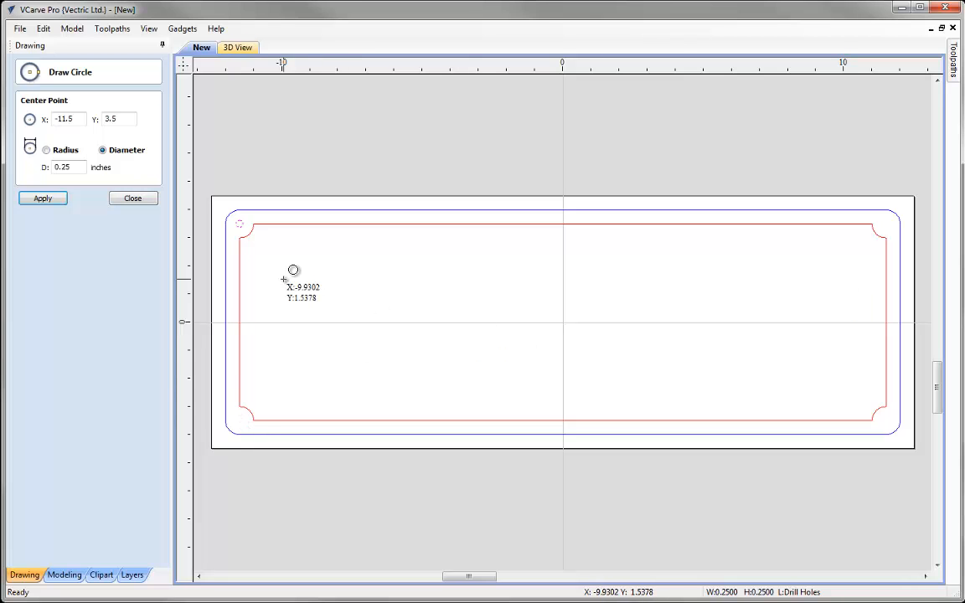
click(134, 199)
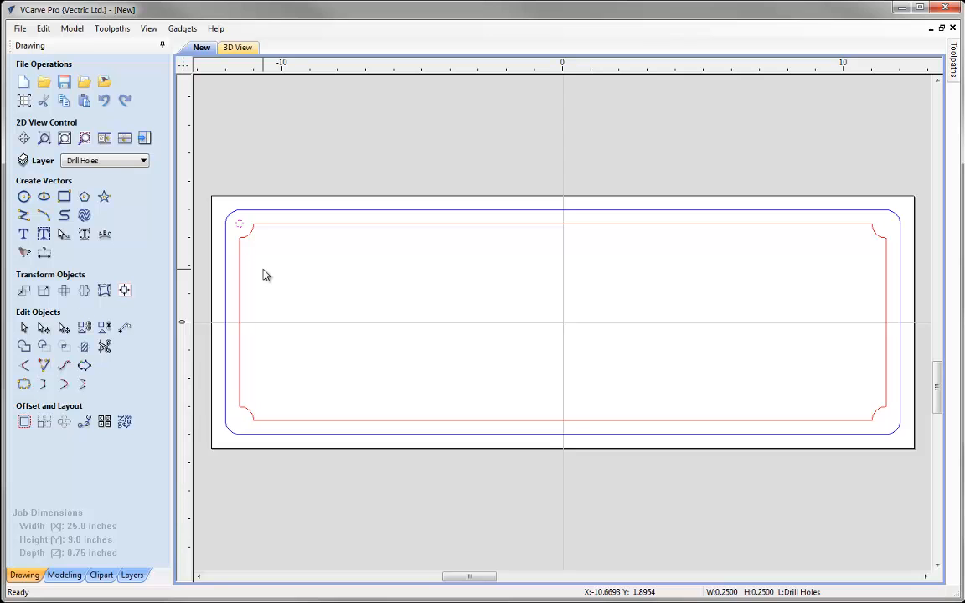
Step: Copy the drill-hole circle straight down to the matching point in the border's lower-left corner
click(242, 231)
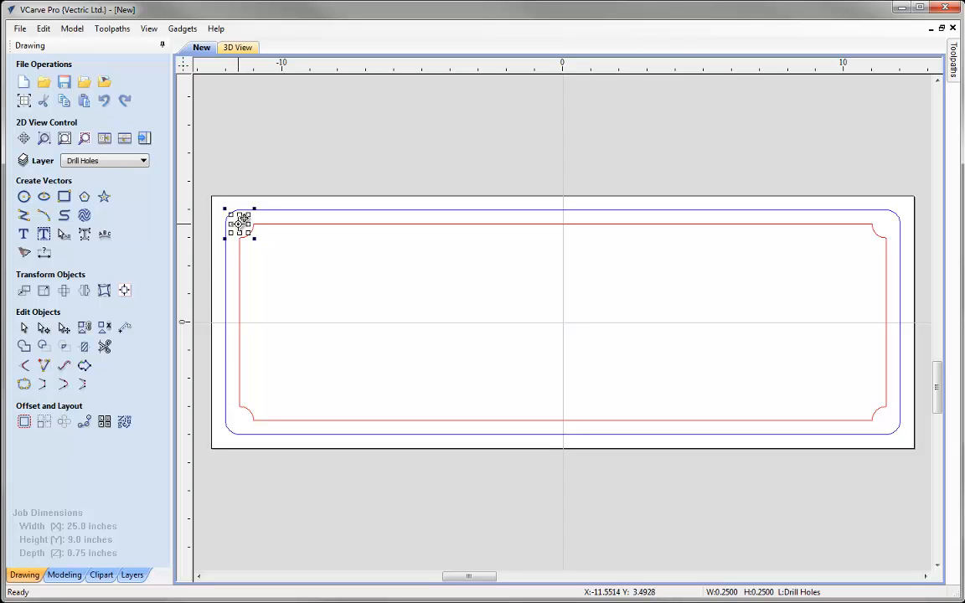
drag(241, 220, 240, 420)
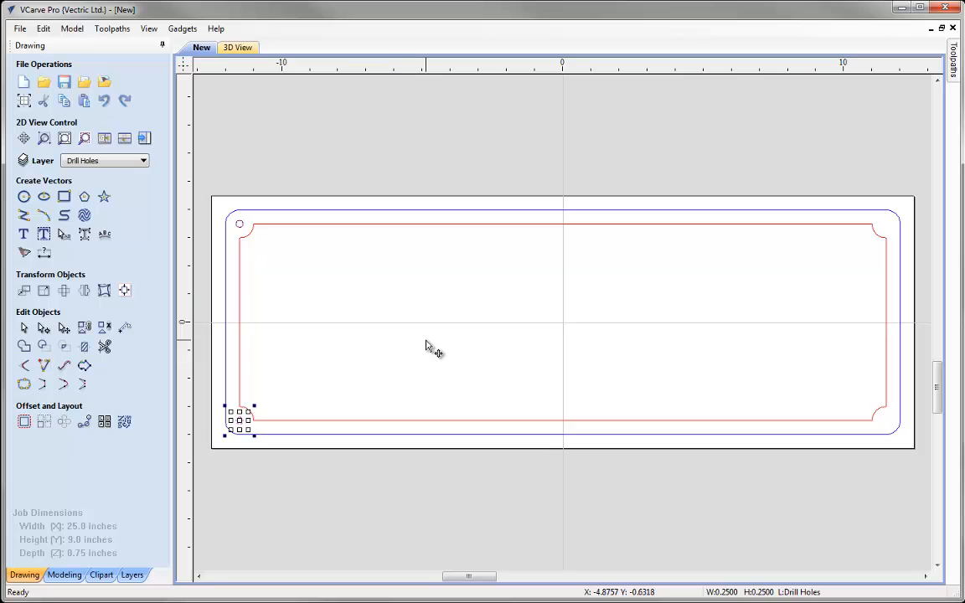
click(379, 389)
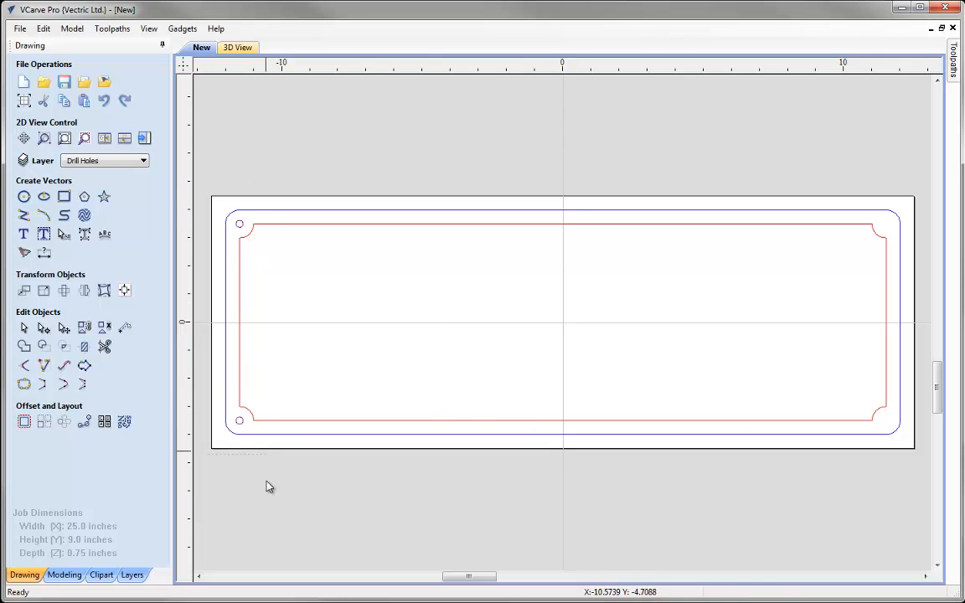
Step: Mirror a copy of the two left drill holes horizontally about the job center to the sign's right corners
drag(268, 469, 278, 499)
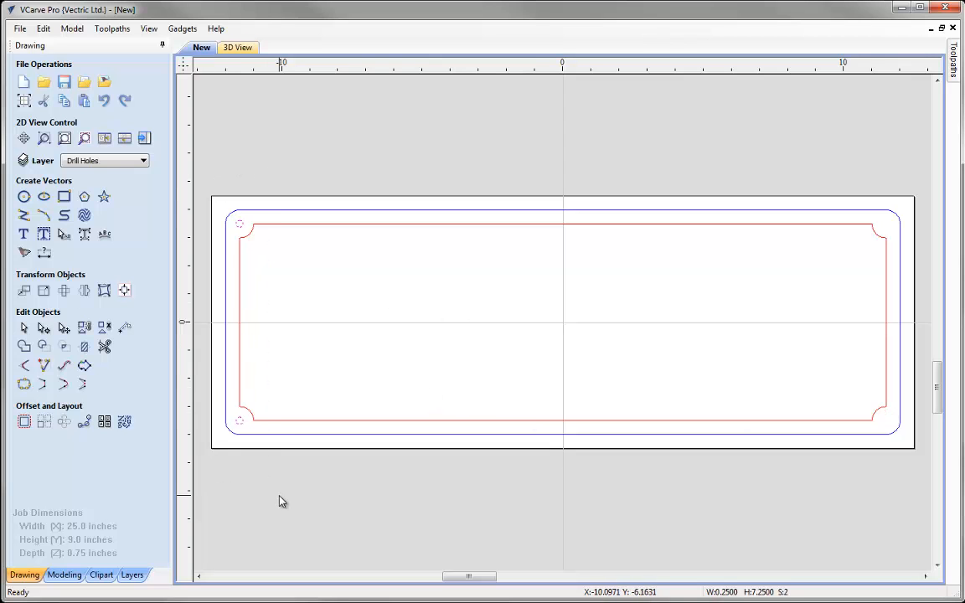
click(84, 290)
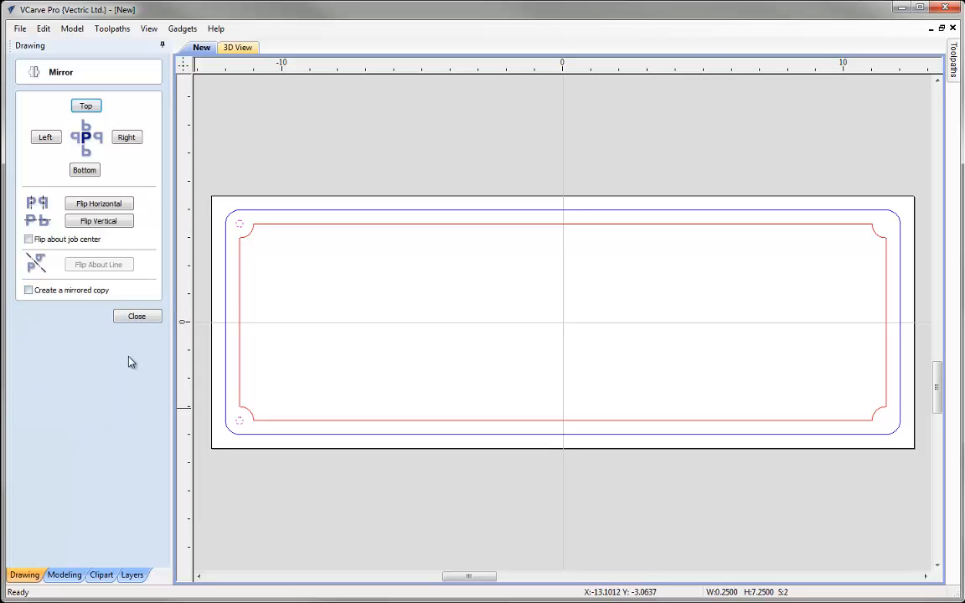
click(29, 240)
click(28, 290)
click(94, 204)
click(127, 316)
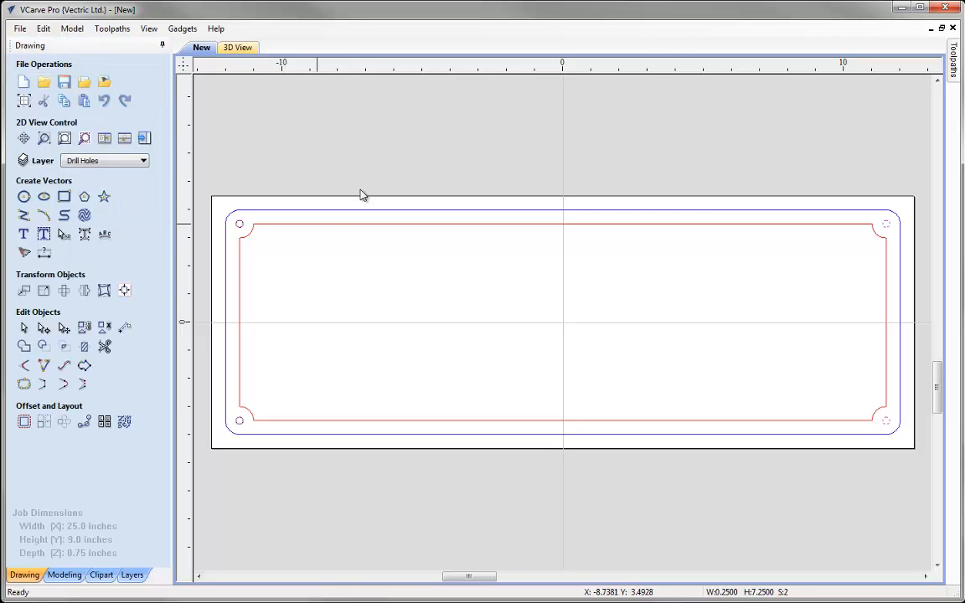
click(364, 153)
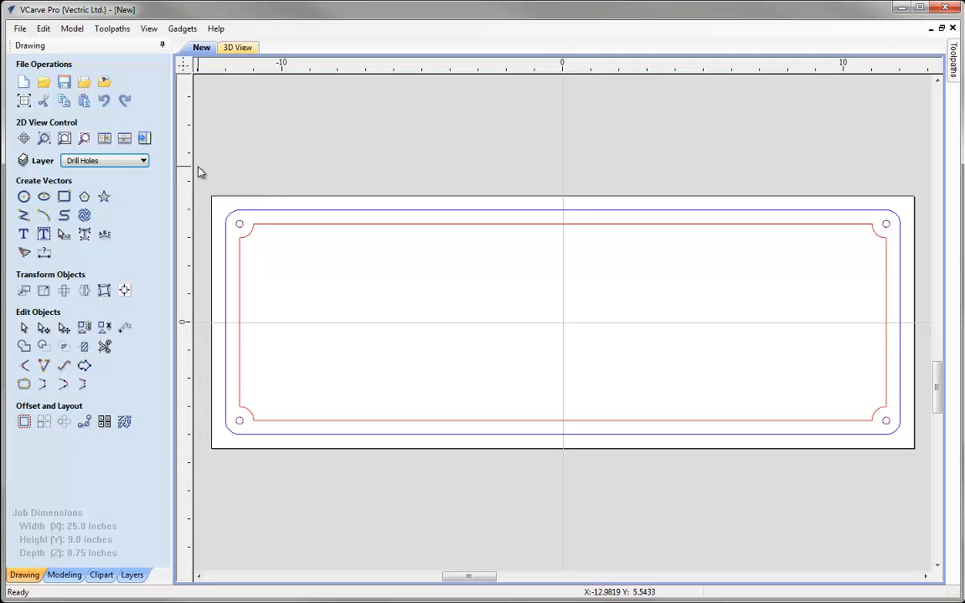
Step: Add a new layer named LastNameText
click(143, 160)
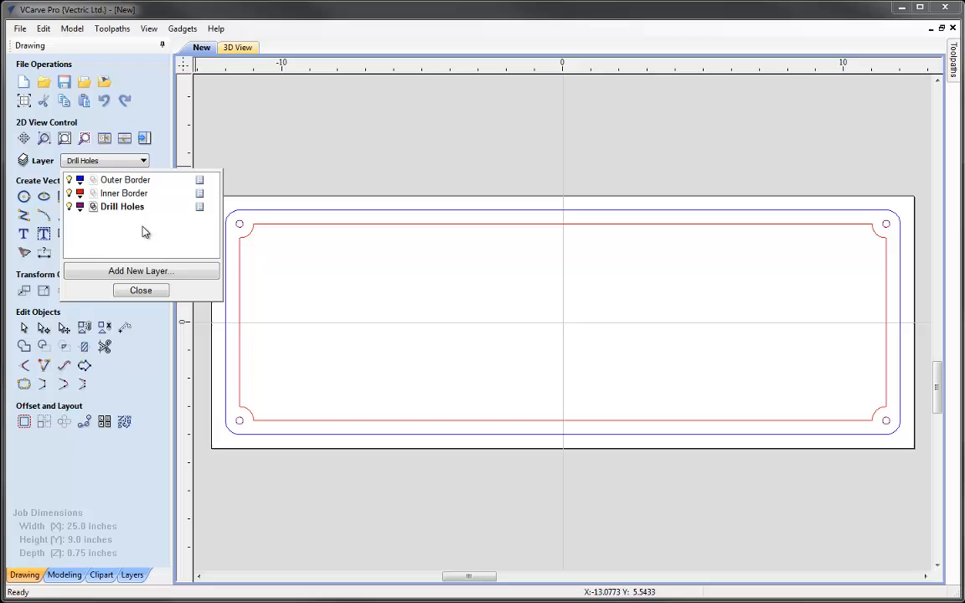
click(144, 271)
text(LastNAme)
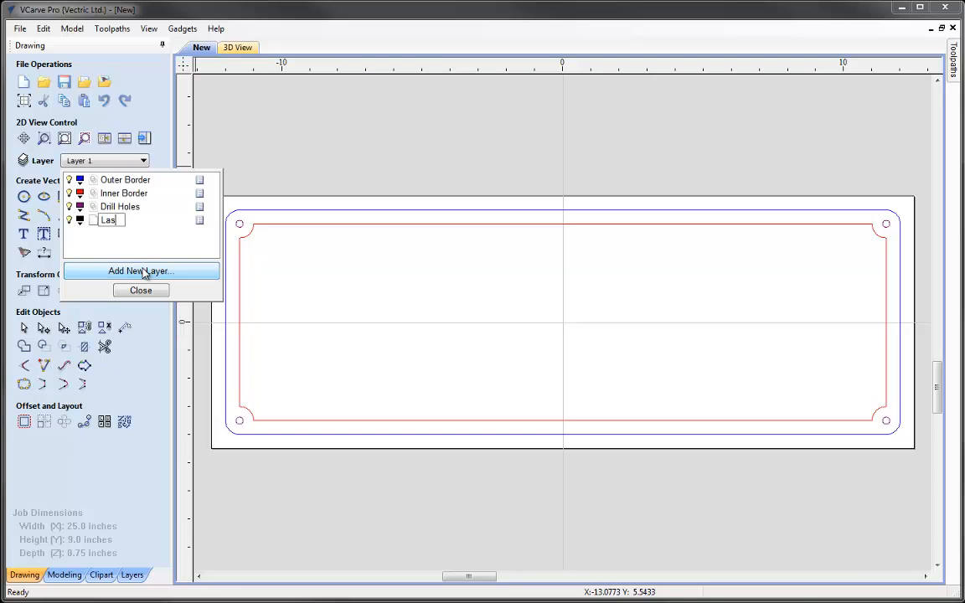
key(BackSpace)
key(BackSpace)
key(BackSpace)
text(ameTex)
click(134, 289)
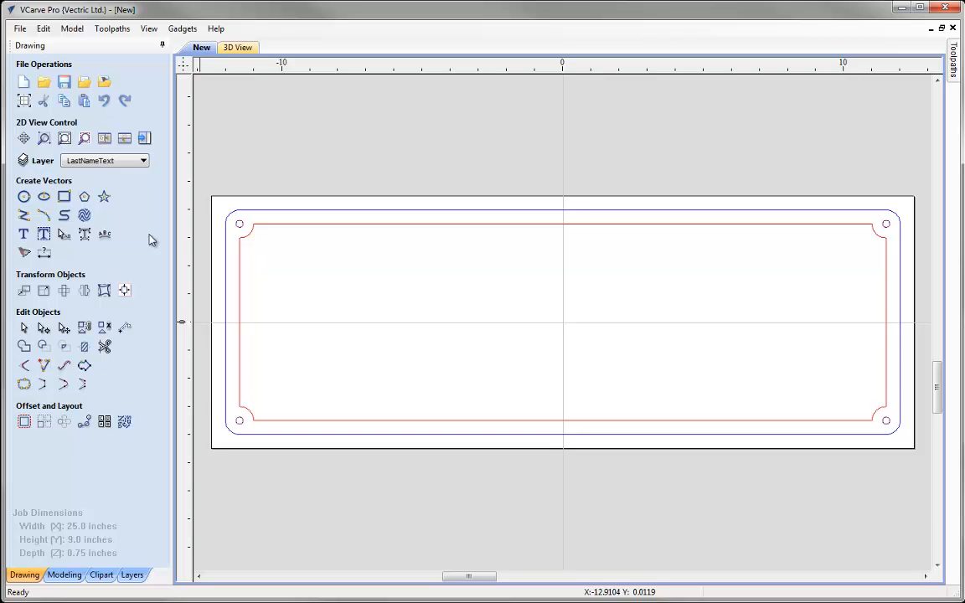
Step: Draw a 21.5 by 4 inch square-cornered rectangle centered at X 0, Y 1.25, inside the inner border
click(64, 196)
drag(114, 159, 92, 160)
text(1.25)
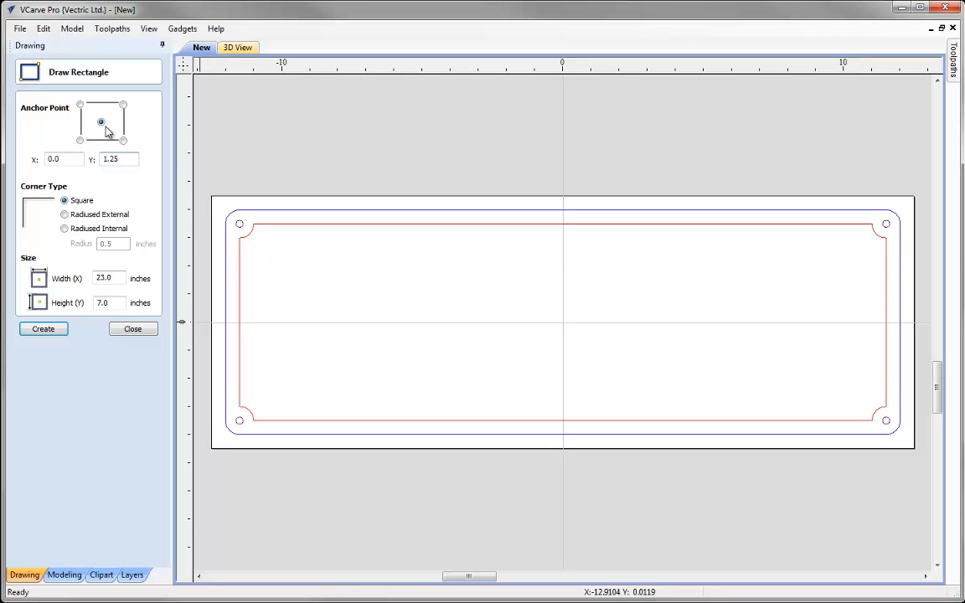
drag(116, 278, 84, 280)
text(21.5)
key(Tab)
drag(77, 302, 69, 302)
text(4)
click(62, 329)
click(132, 330)
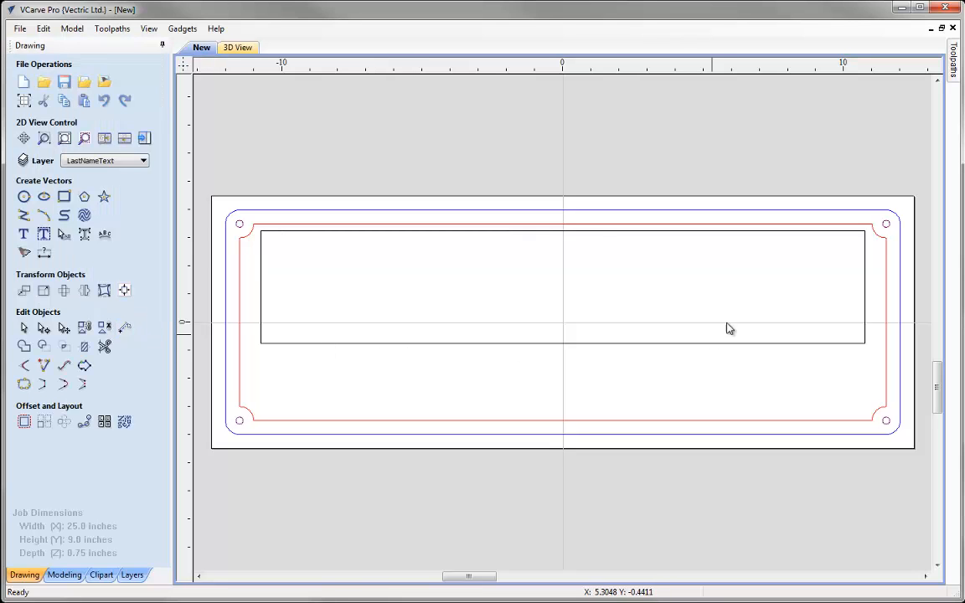
Step: Start an auto layout text inside the 21.5 by 4 inch rectangle, using Goudy Old Style and the text MONTAGUE
click(660, 344)
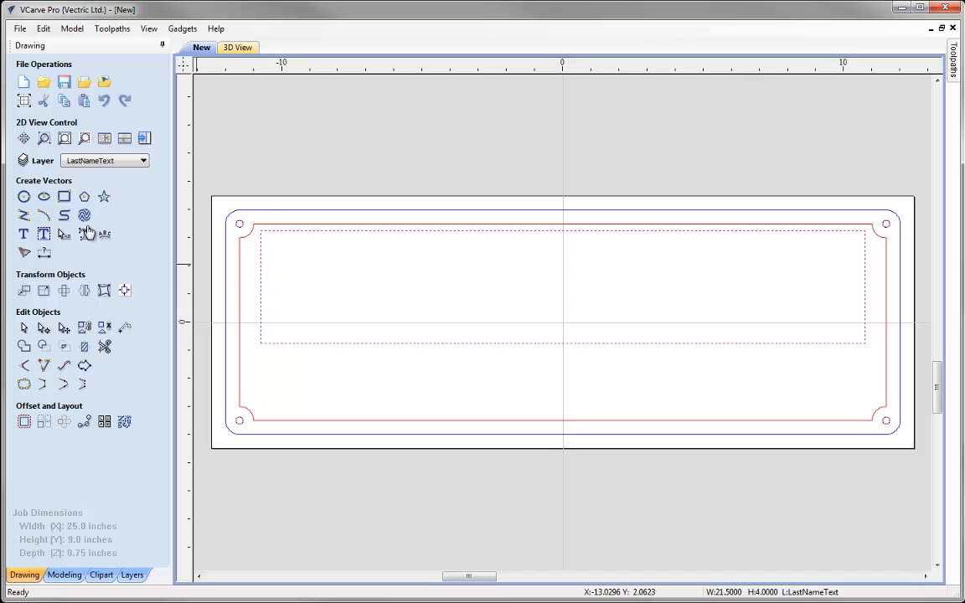
click(43, 234)
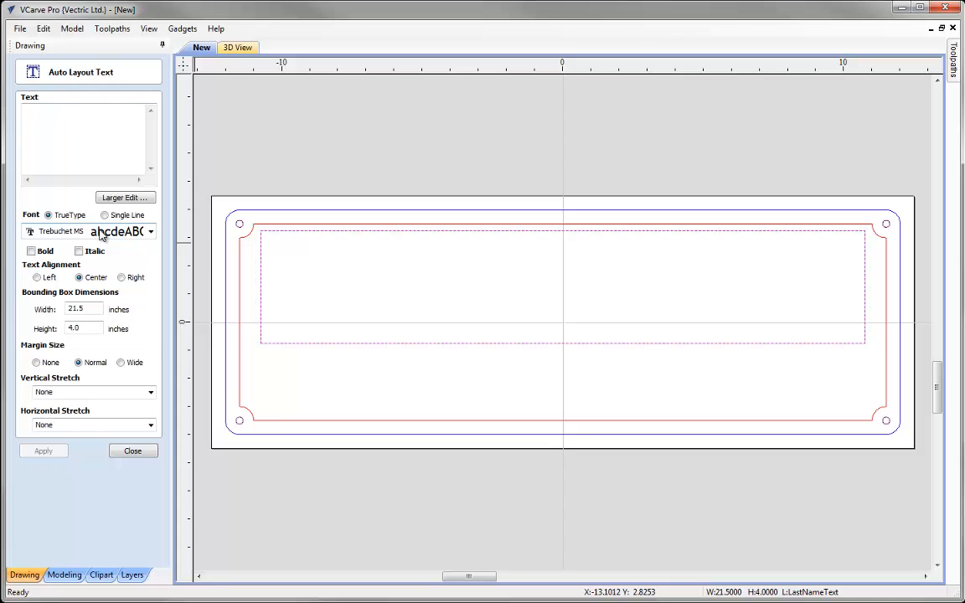
click(101, 233)
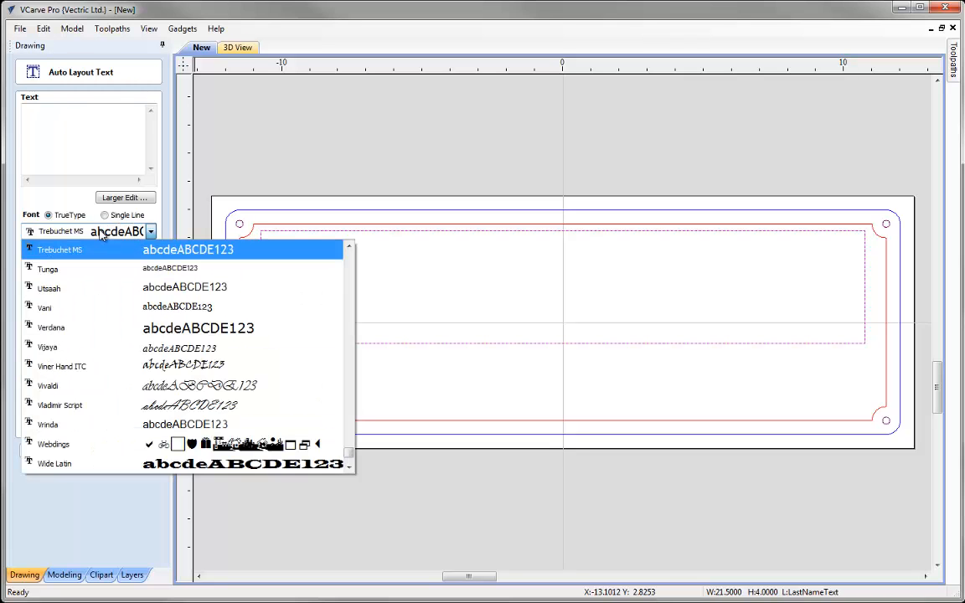
key(g)
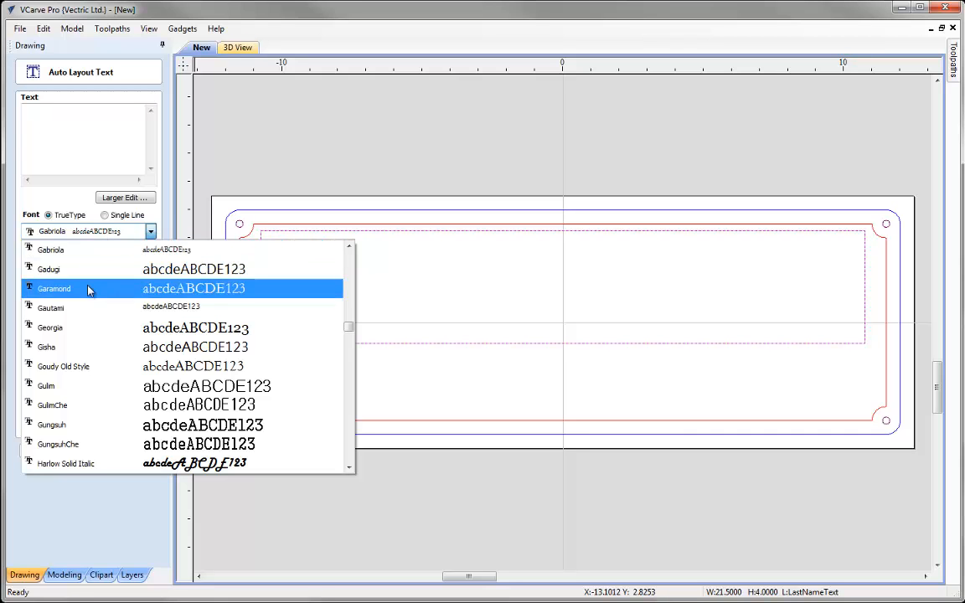
click(95, 367)
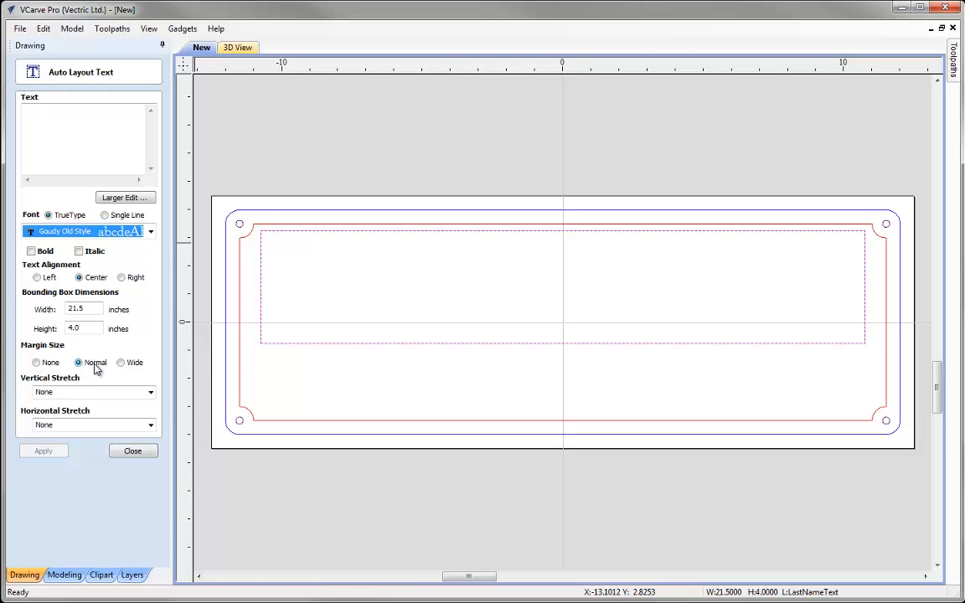
click(95, 129)
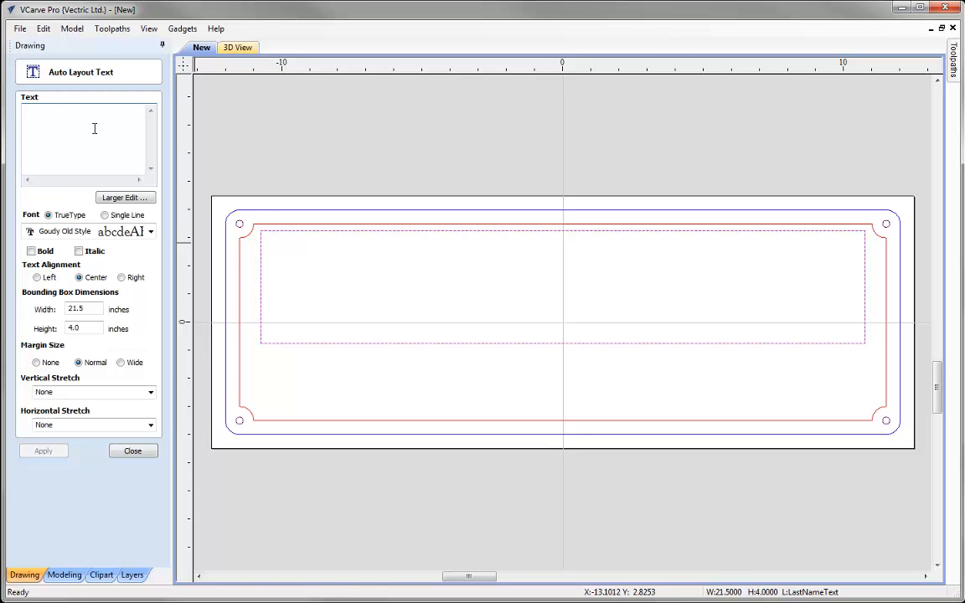
text(MONTAGUE)
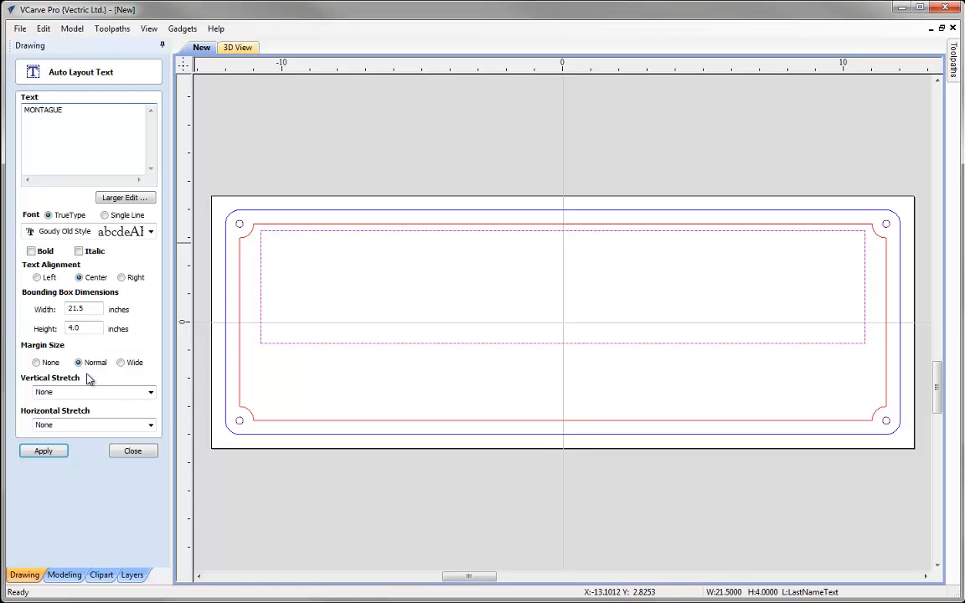
Step: Set the text margin to None and both vertical and horizontal stretch to Stretch Characters, and apply the MONTAGUE text
click(36, 363)
click(150, 392)
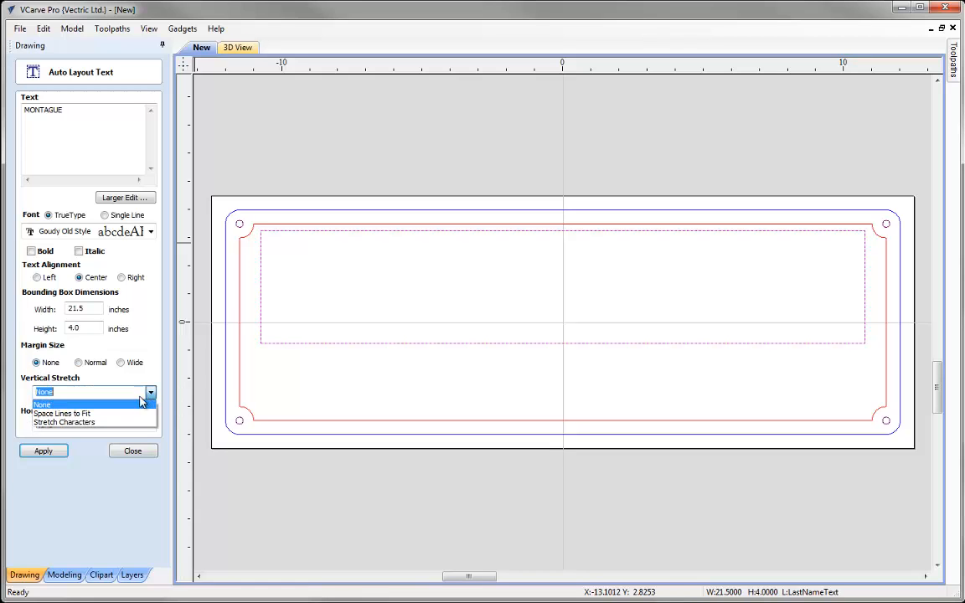
click(123, 422)
click(150, 424)
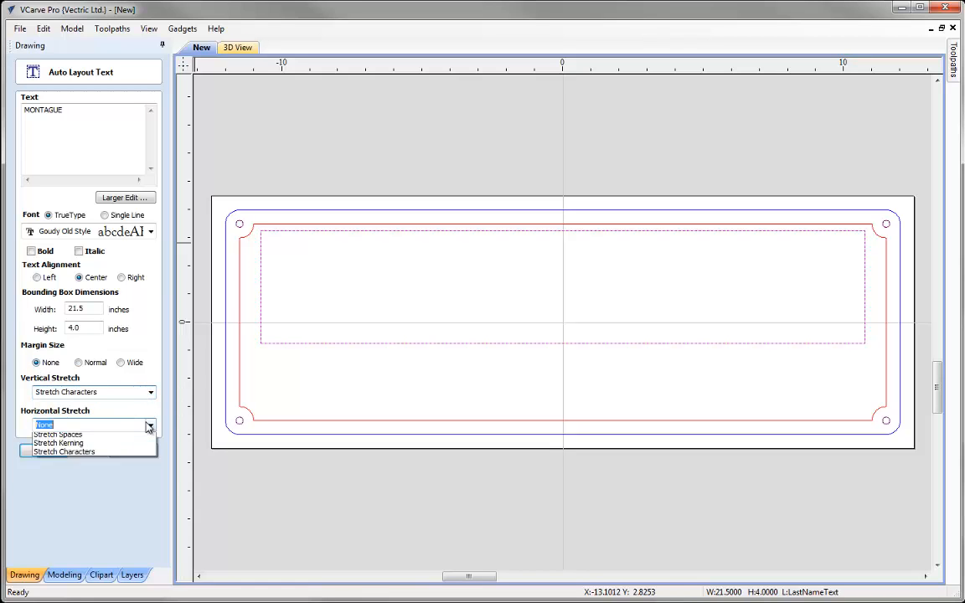
click(137, 464)
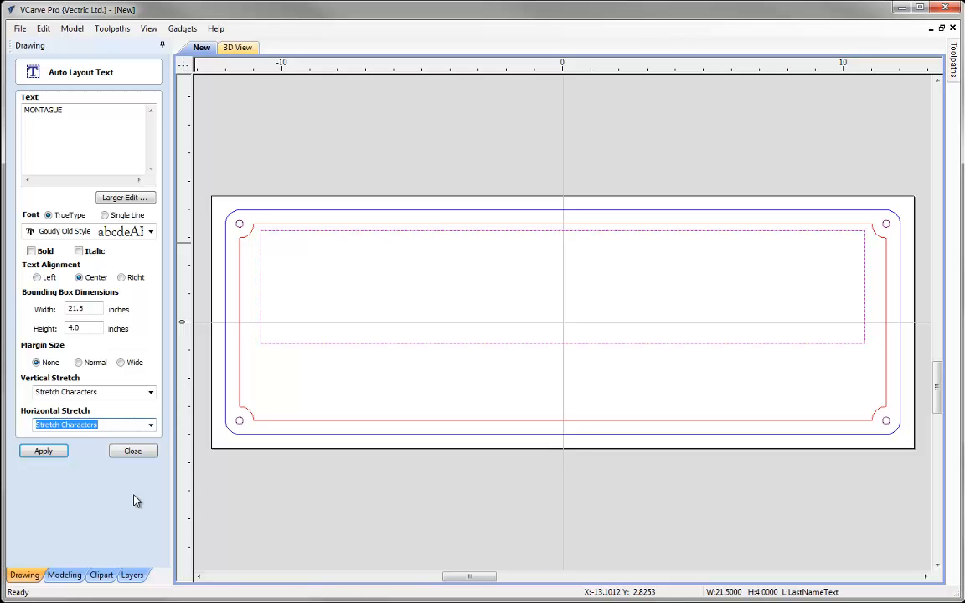
click(43, 451)
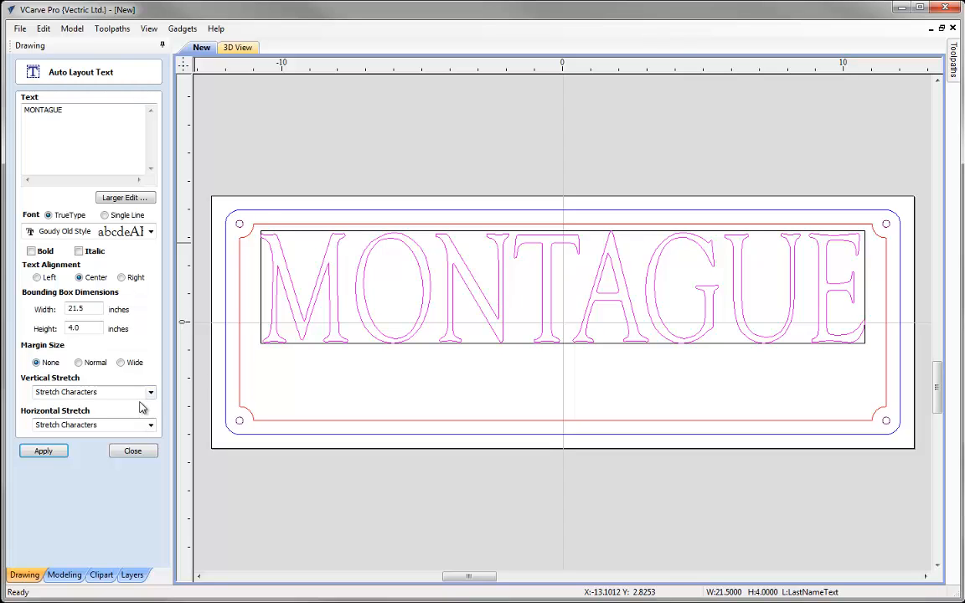
click(126, 452)
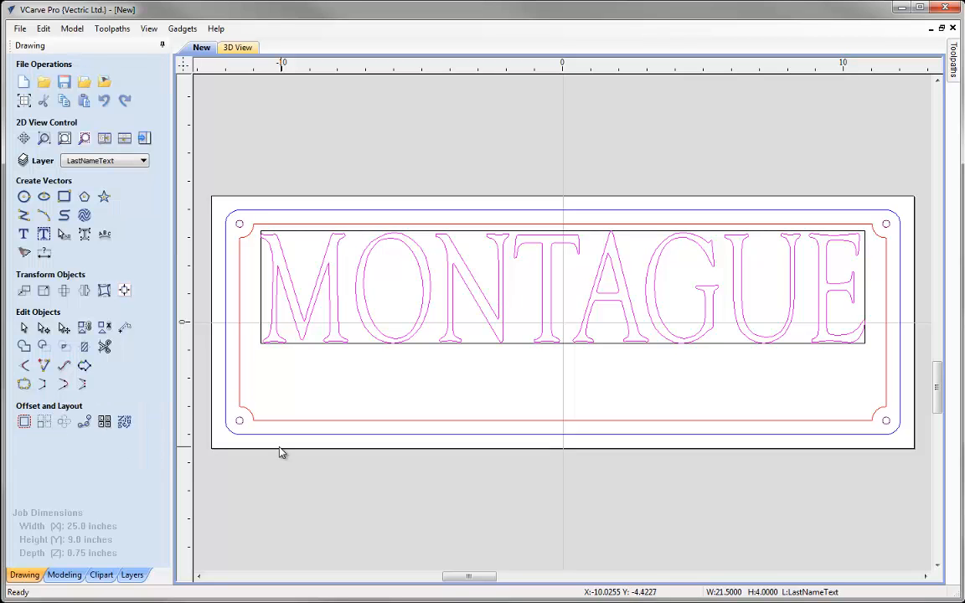
Step: Delete the bounding rectangle around MONTAGUE and check the text's auto layout settings
click(319, 405)
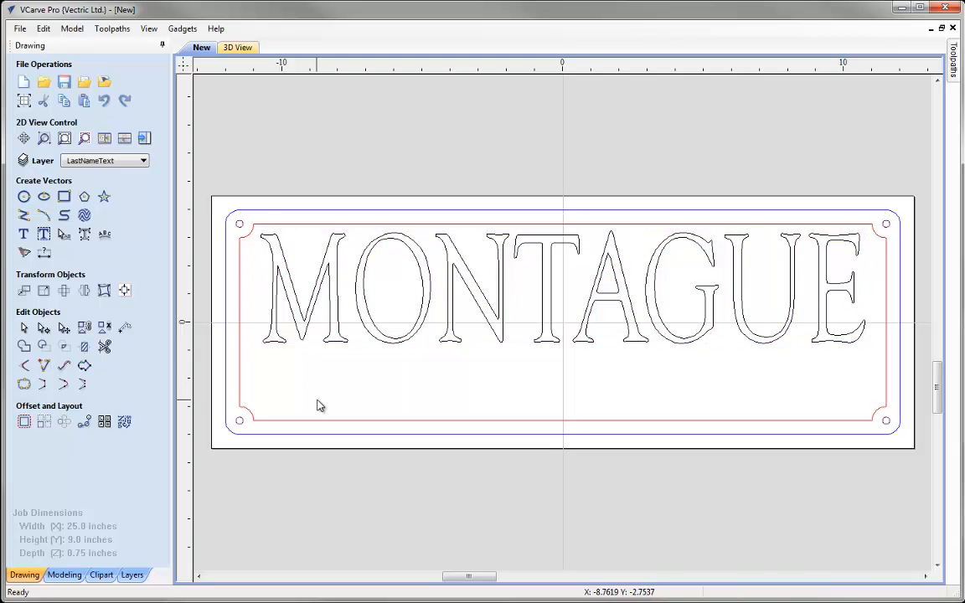
click(323, 299)
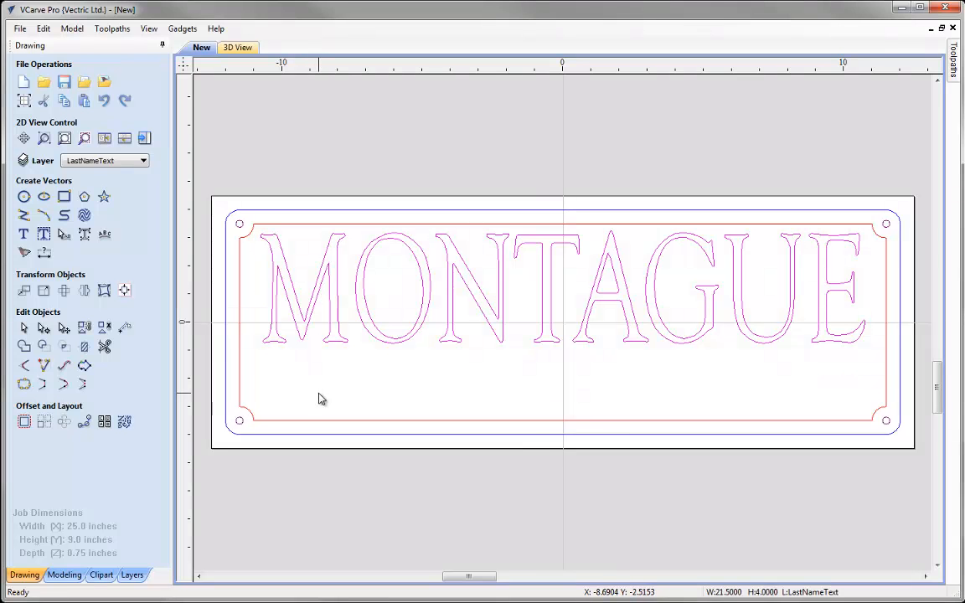
click(44, 234)
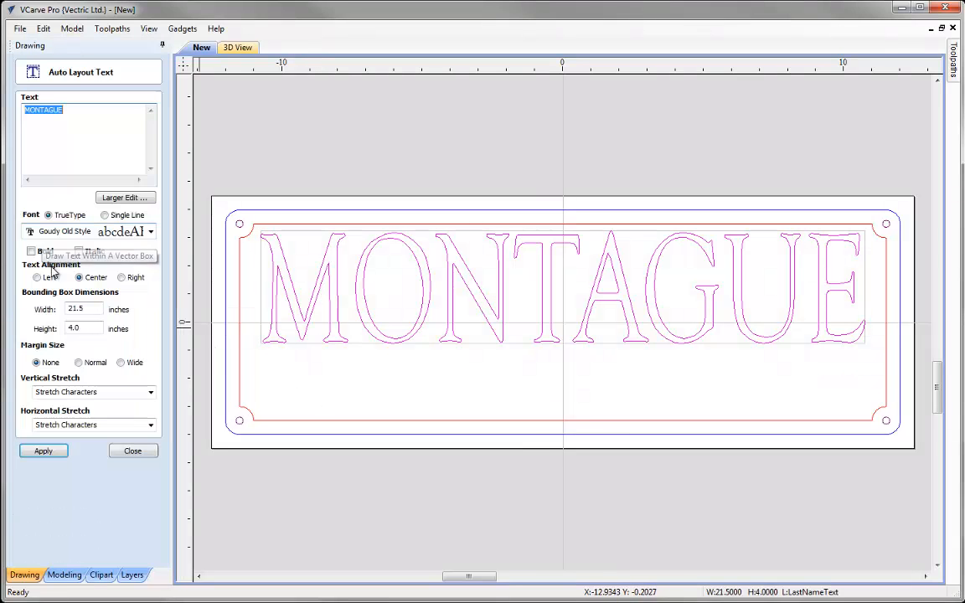
click(136, 451)
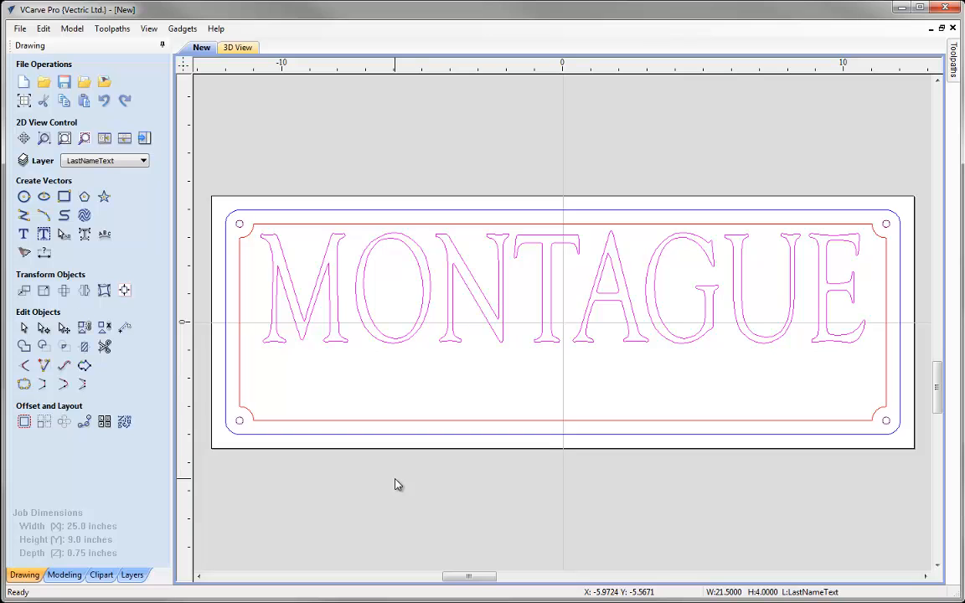
Step: Add a new layer named FirstNameText
click(143, 160)
click(138, 271)
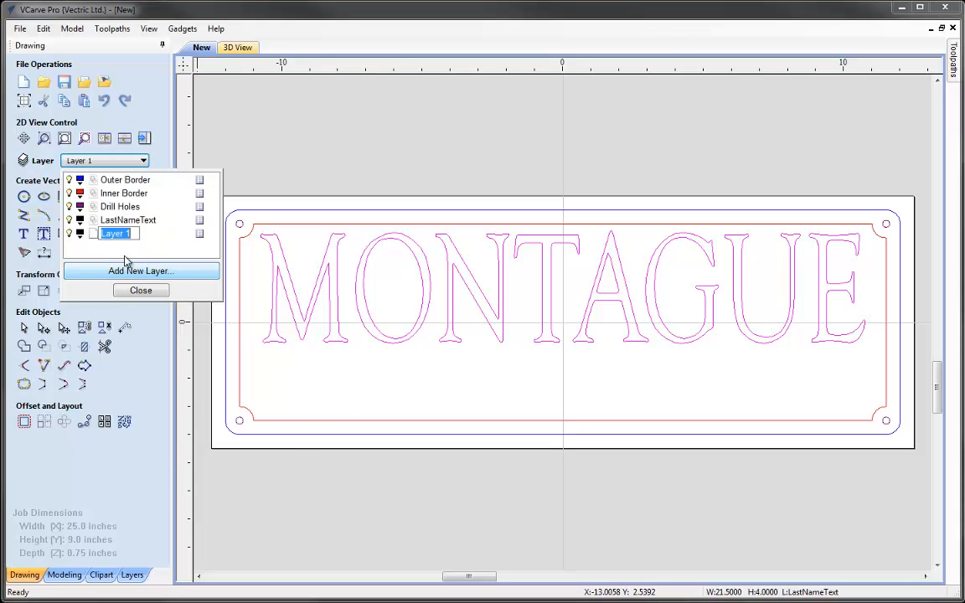
text(FirstN)
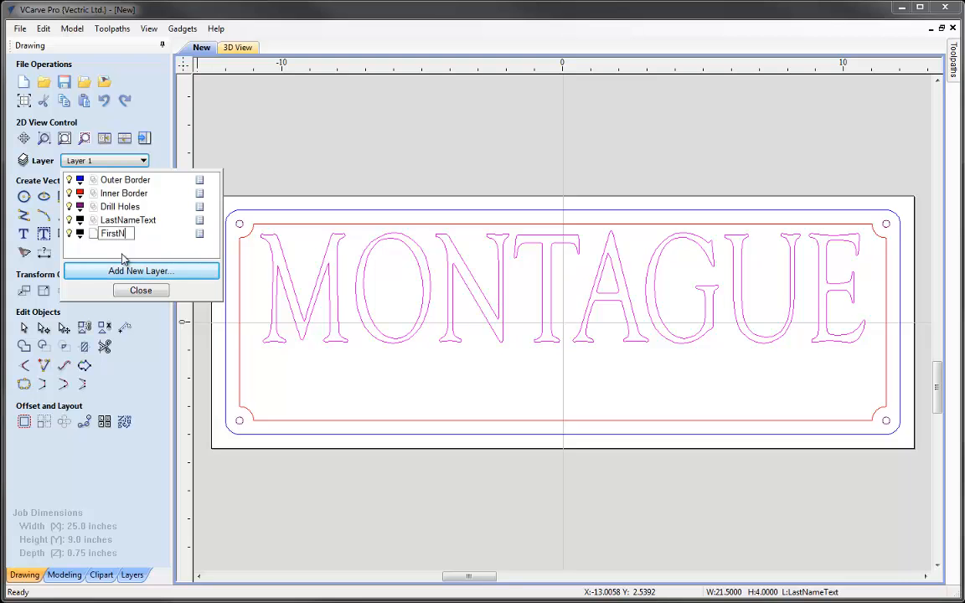
text(ameText)
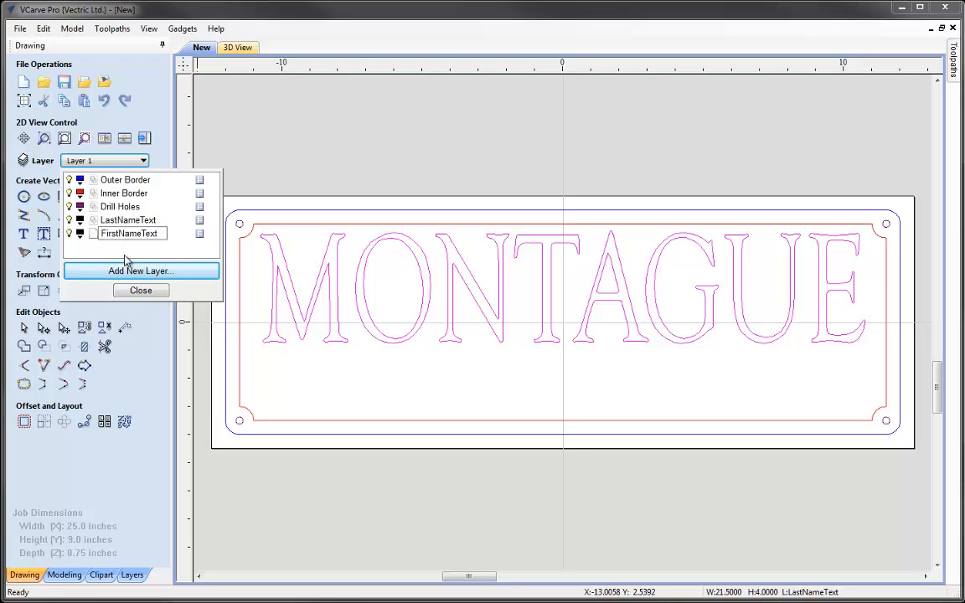
click(139, 290)
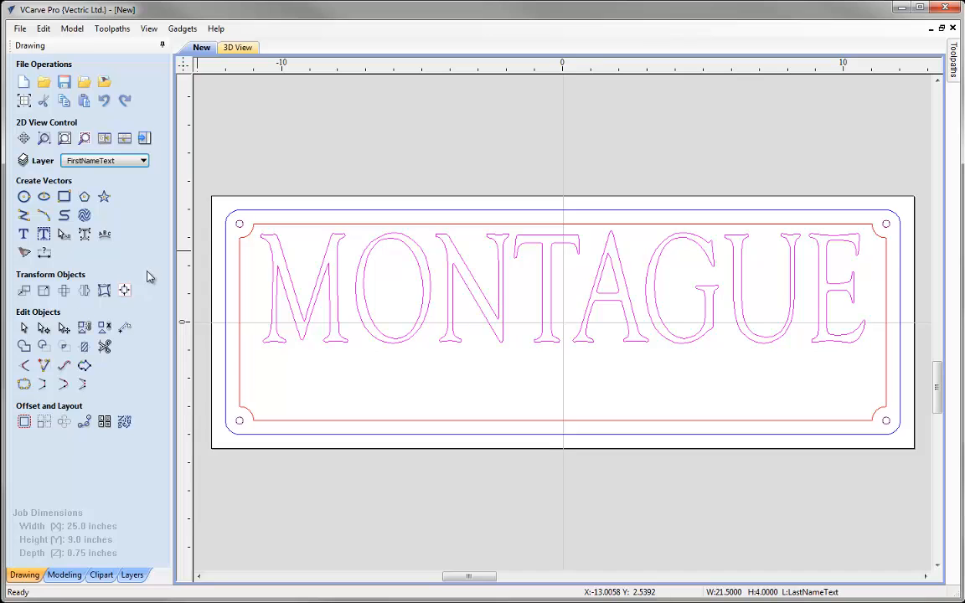
Step: Start a new text object reading Romeo & Juliet in the French Script MT font on the FirstNameText layer
click(224, 366)
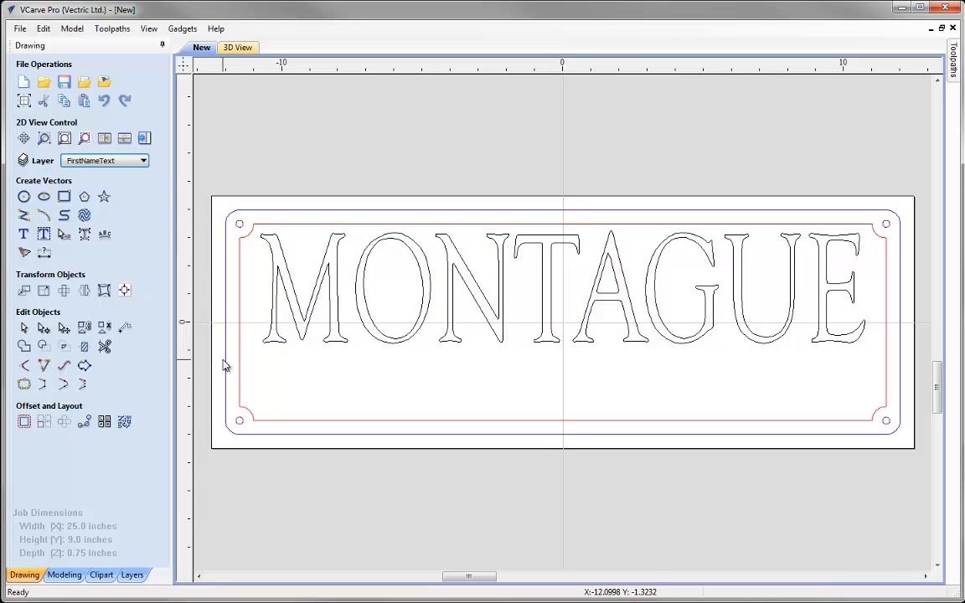
click(24, 235)
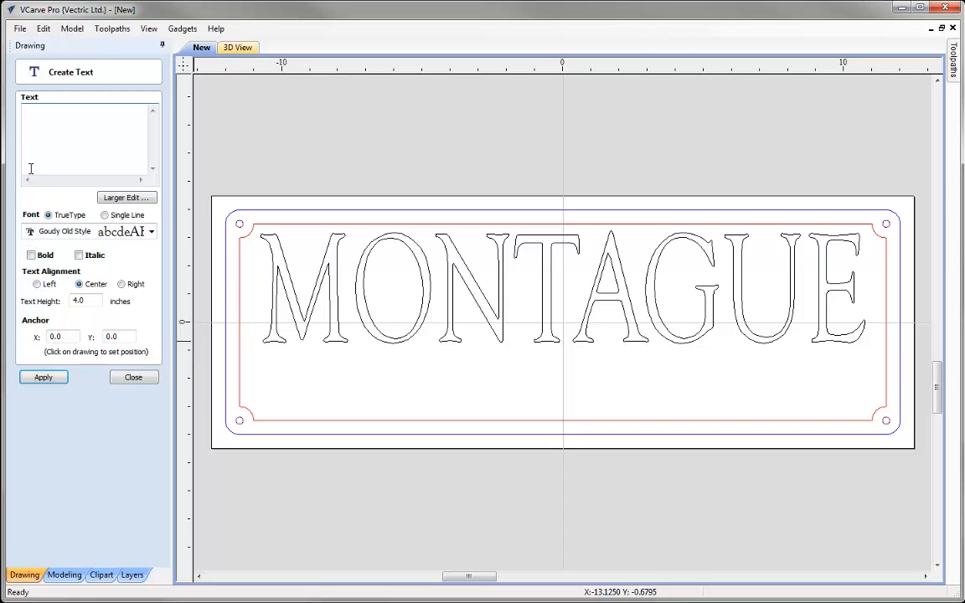
text(Romeo & Juliet)
click(65, 231)
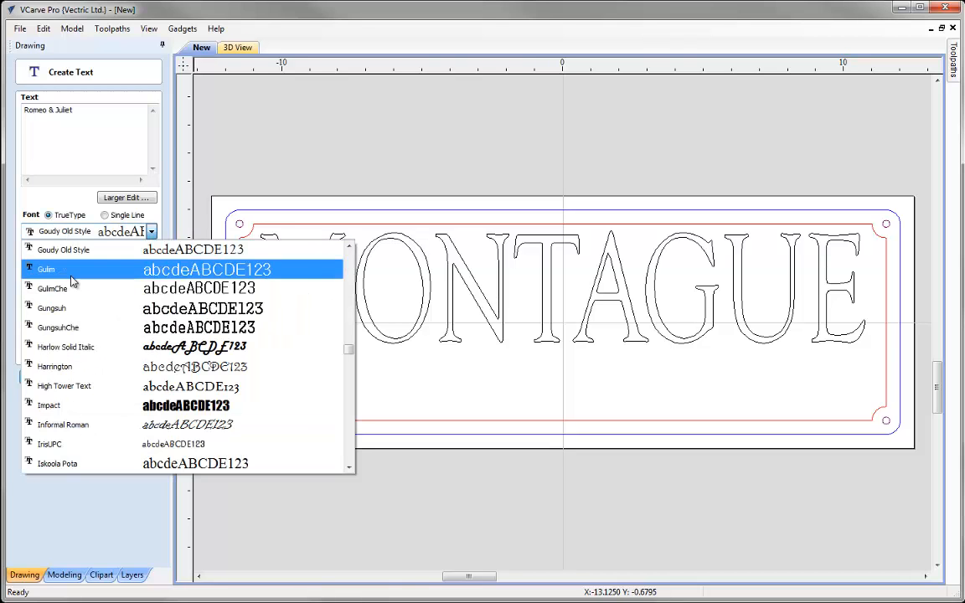
key(f)
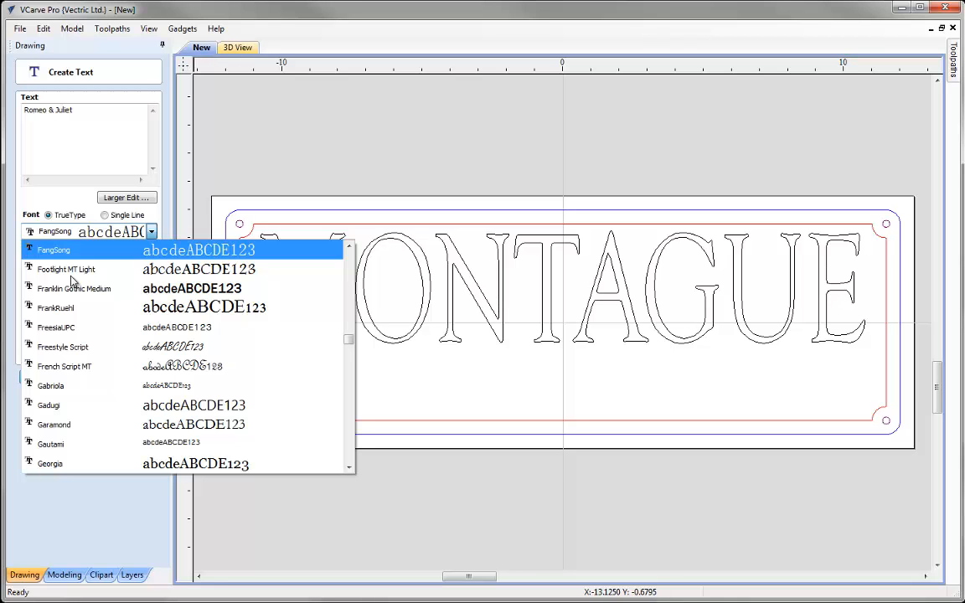
click(74, 371)
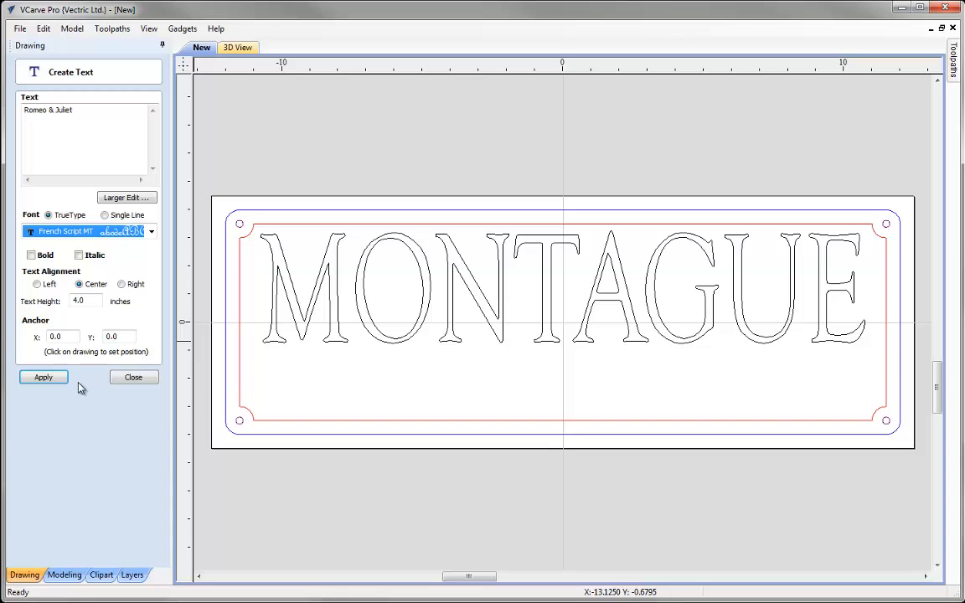
Step: Set the Romeo & Juliet text height to 2 inches and anchor Y to 0.5, apply it and deselect it
click(90, 301)
text(2)
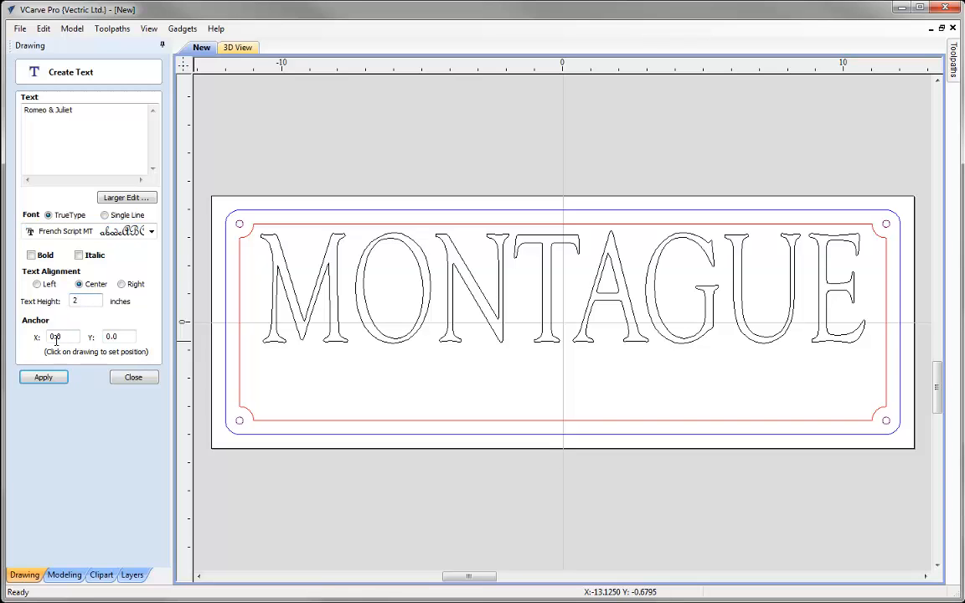
click(126, 337)
text(0.5)
click(57, 382)
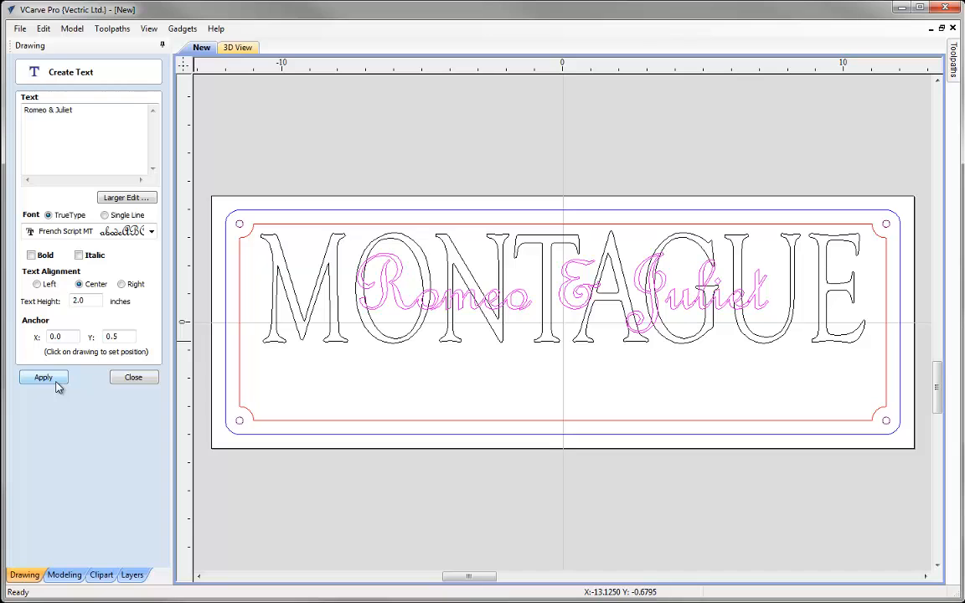
click(133, 378)
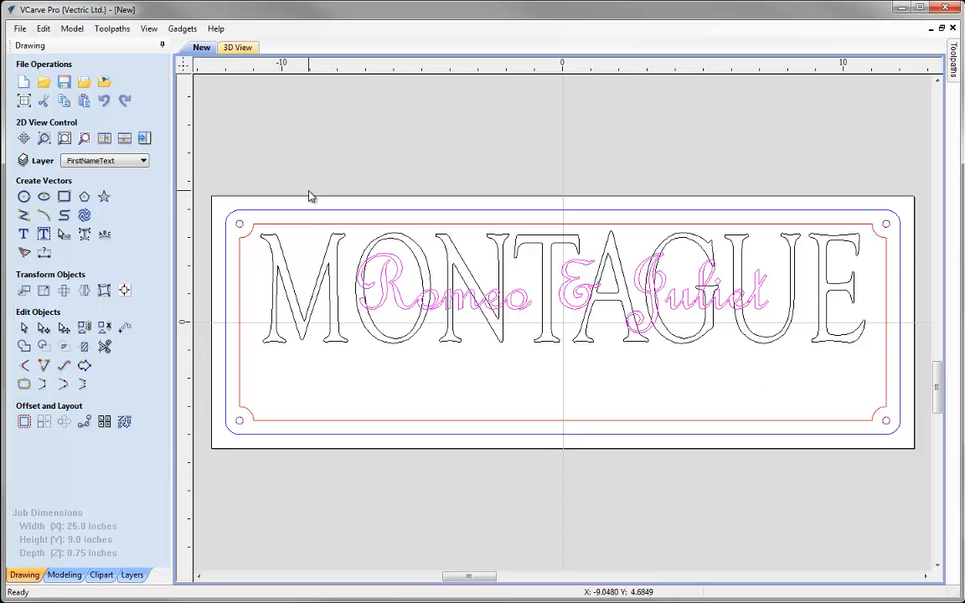
click(269, 157)
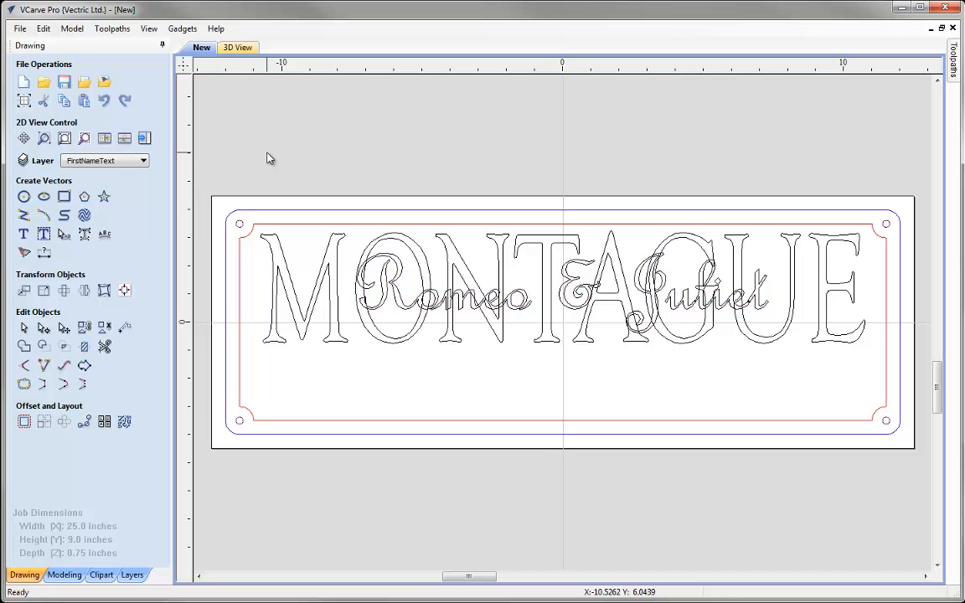
Step: Add a new layer named VCarve Text and give it an orange drawing colour
click(134, 166)
click(134, 271)
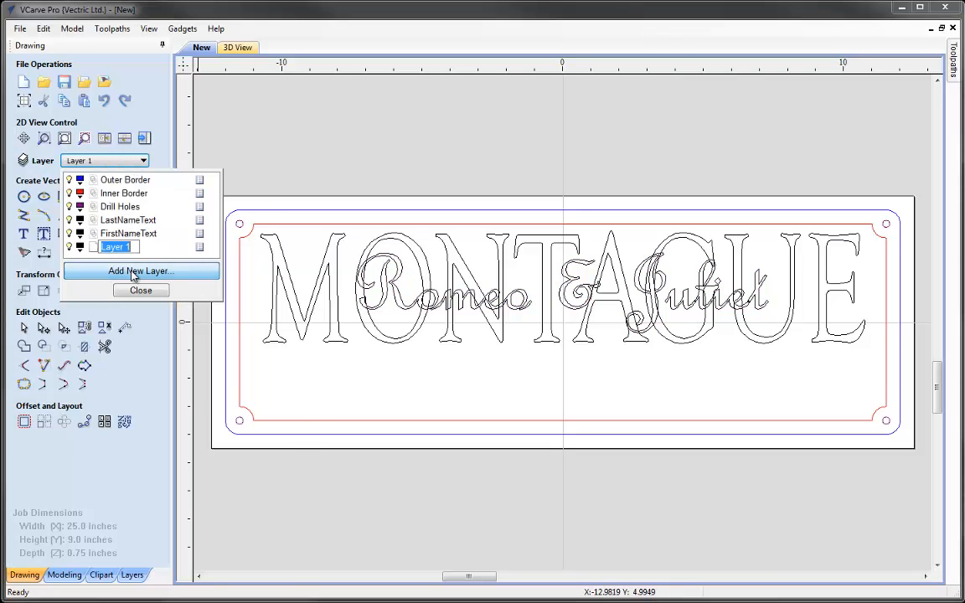
text(VCA)
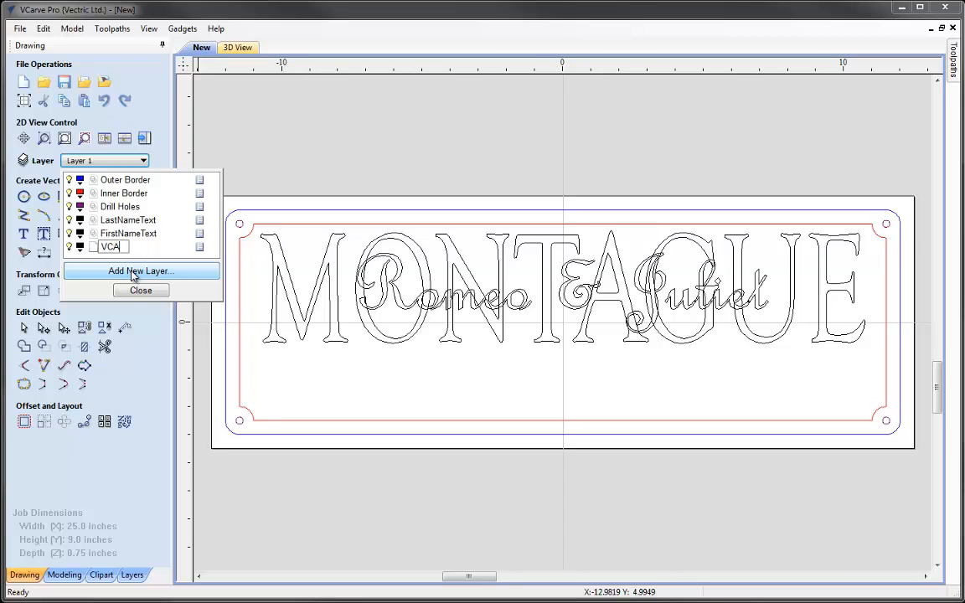
text(rve Text)
click(118, 247)
key(BackSpace)
text(a)
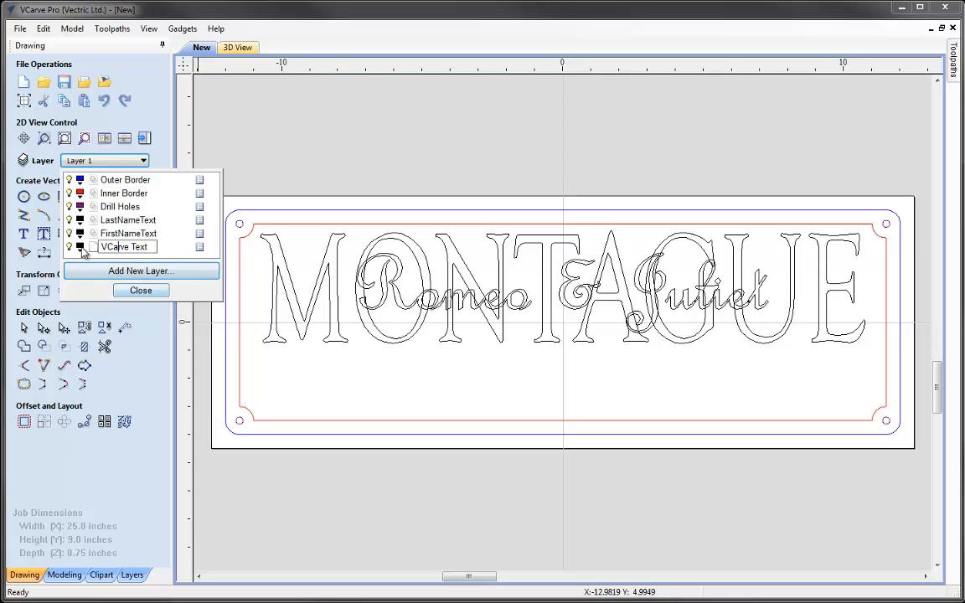
click(81, 247)
click(98, 280)
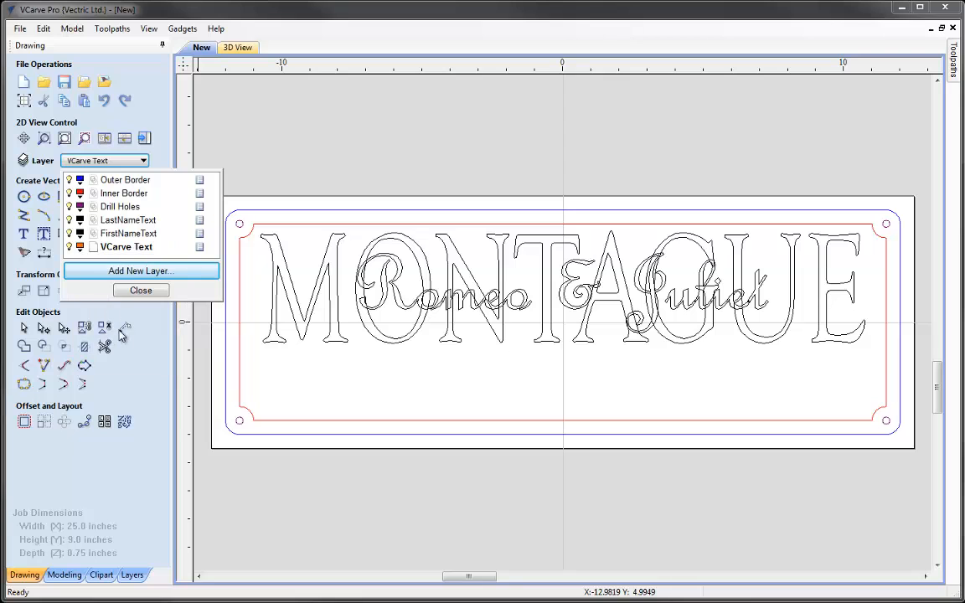
click(141, 290)
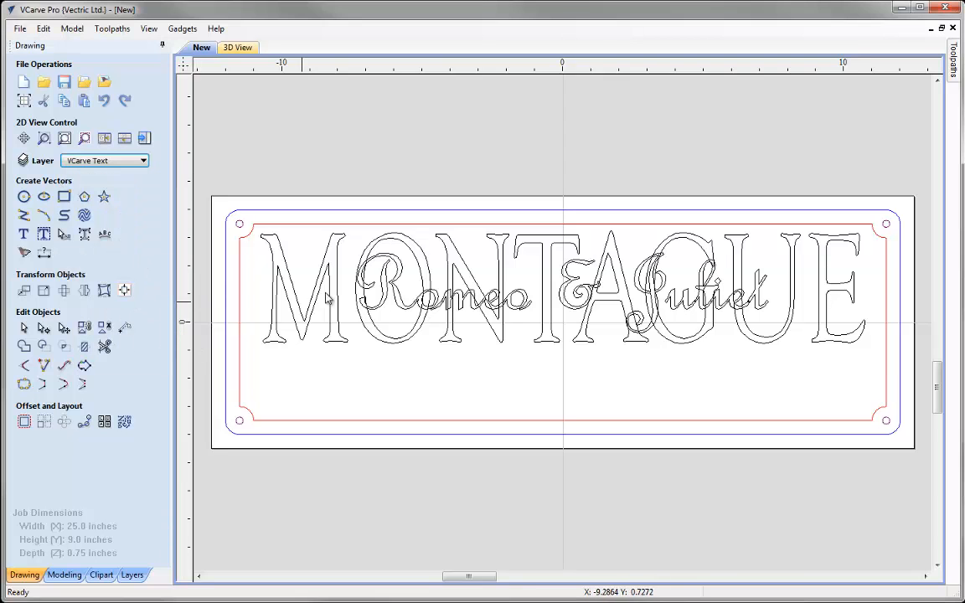
Step: Start a text object reading 17th March, 1350 in Goudy Old Style on the VCarve Text layer
click(24, 235)
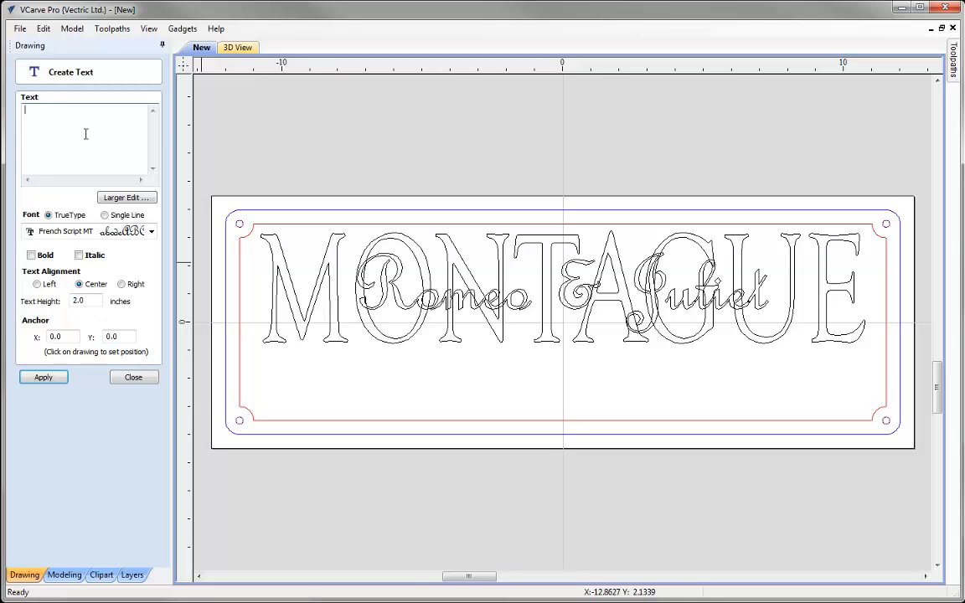
text(17th March, 1350)
click(94, 233)
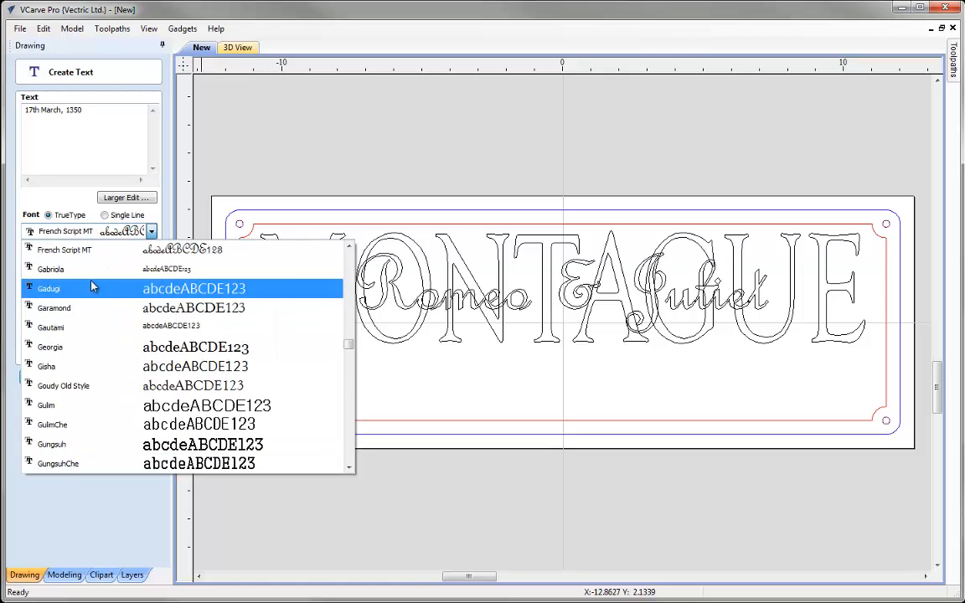
click(94, 385)
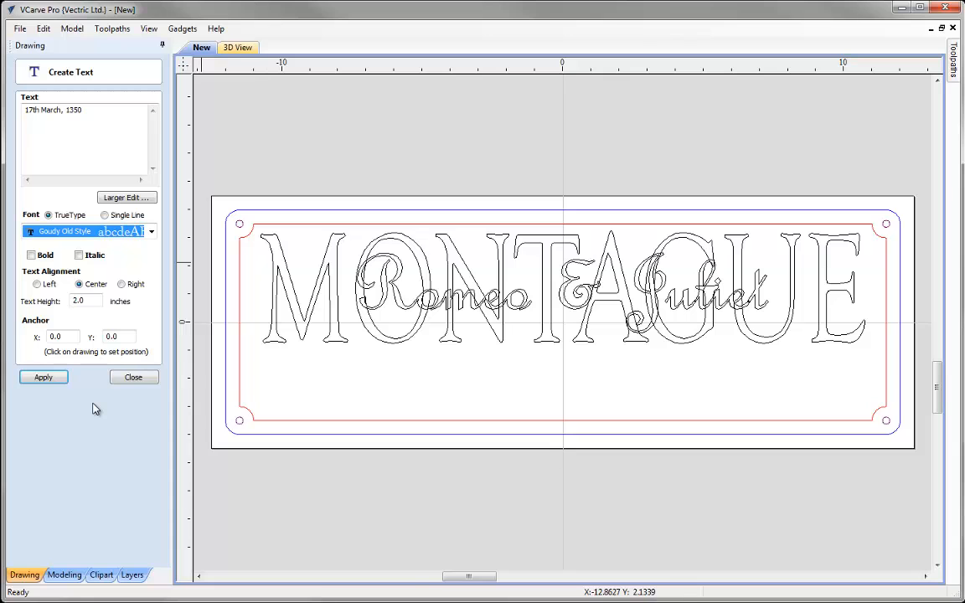
Step: Place the date text 1 inch high with its Y anchor at -2.25
double_click(112, 336)
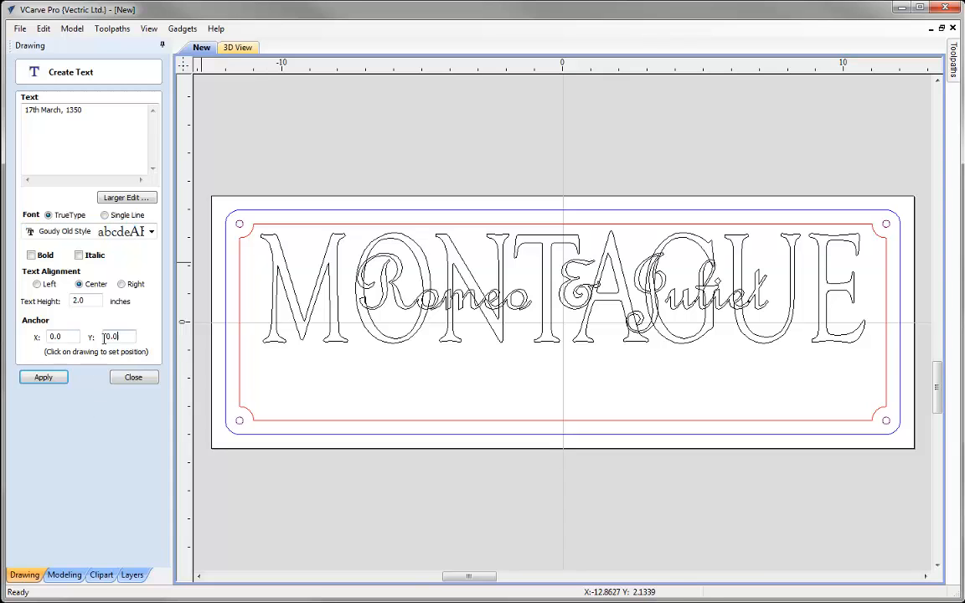
text(-1.75)
key(BackSpace)
key(BackSpace)
key(BackSpace)
key(BackSpace)
text(2.25)
double_click(77, 300)
text(1)
click(47, 377)
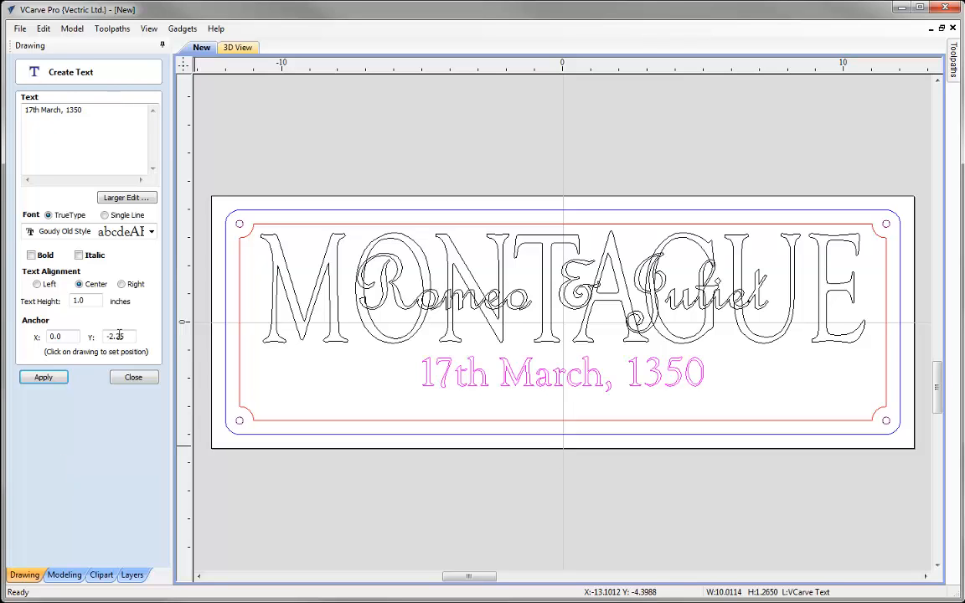
Step: Move the date text down by setting its Y anchor to -2.75, and finish the text
drag(115, 337, 128, 337)
text(75)
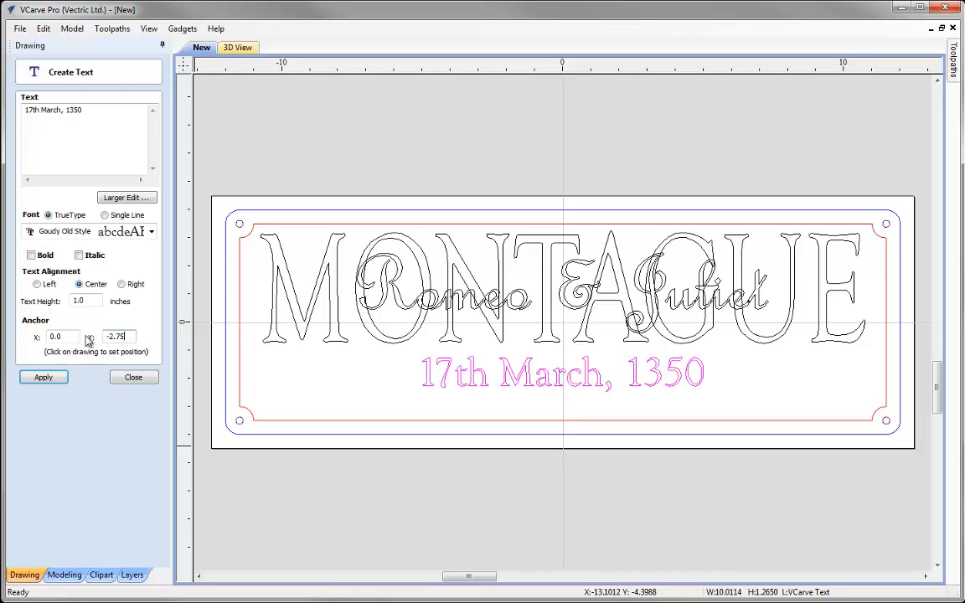
click(52, 380)
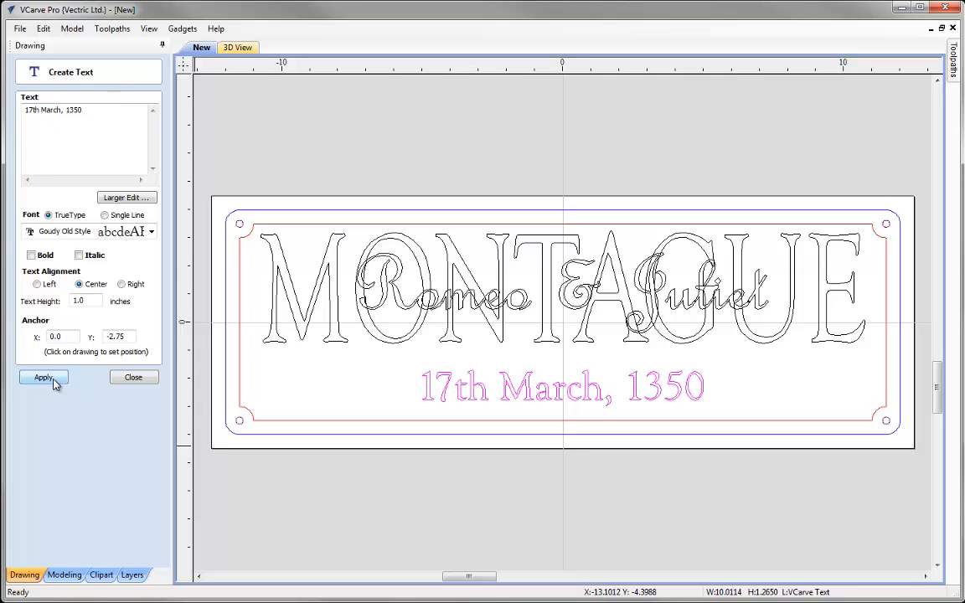
click(132, 378)
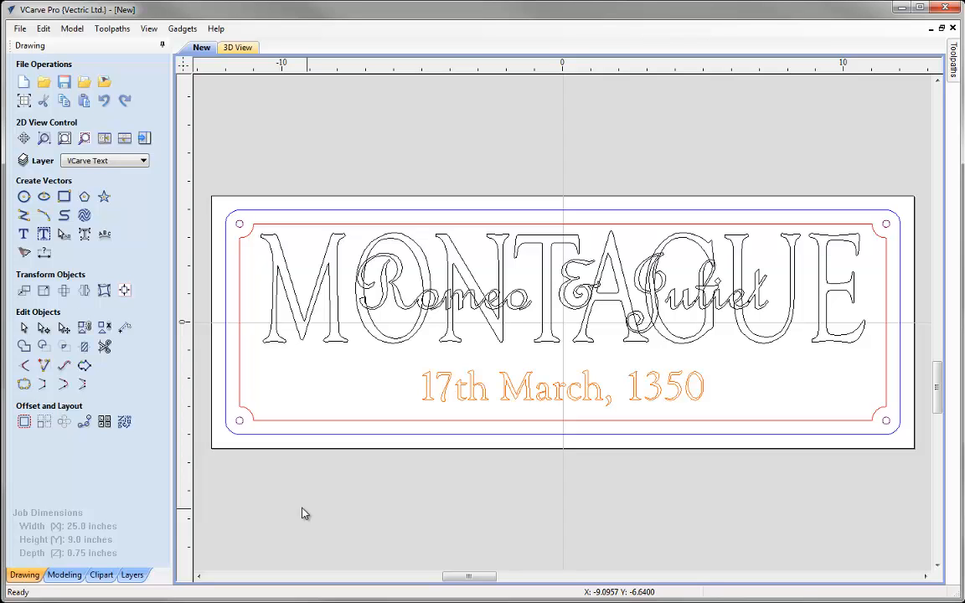
Step: Save the design as a VCarve file named Stacked_Text_Template in the StackedText_FILES folder
click(20, 28)
click(67, 101)
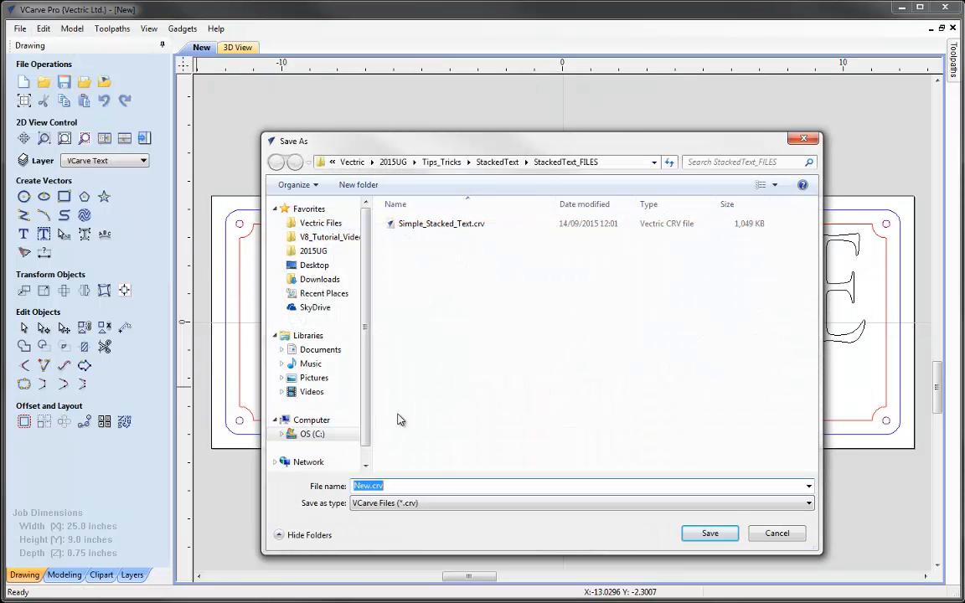
text(Stacked_Text)
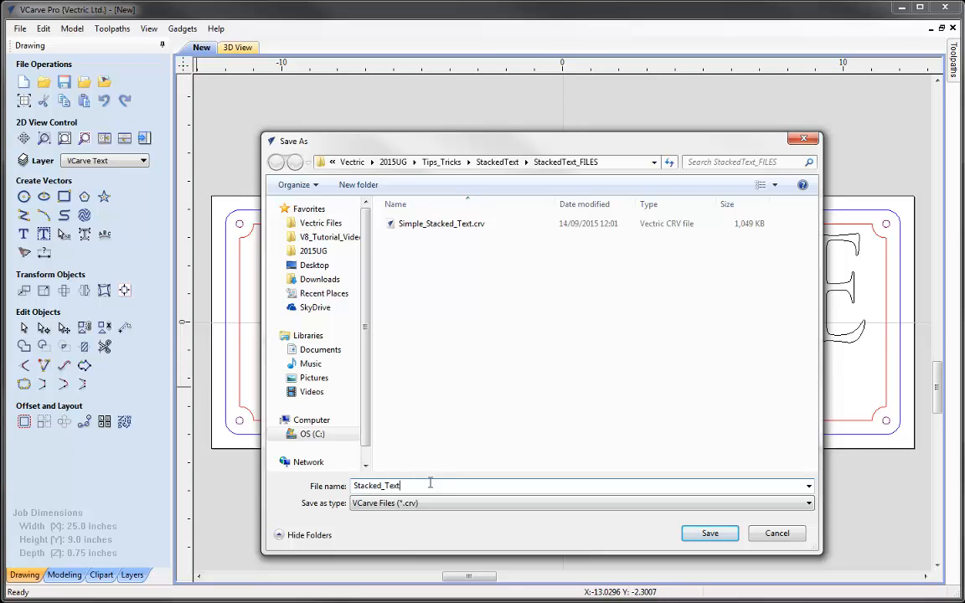
text(_templa)
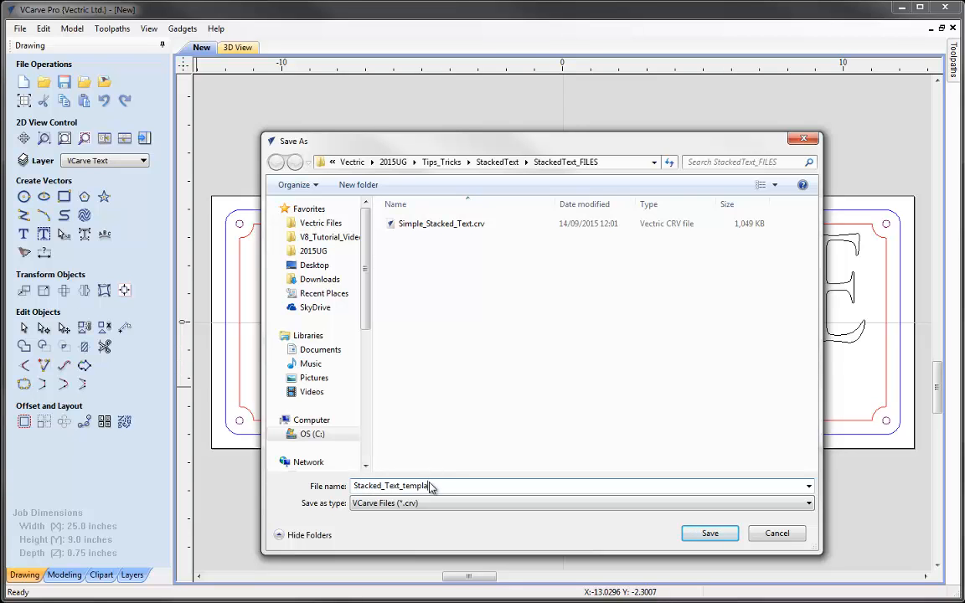
key(BackSpace)
key(BackSpace)
key(BackSpace)
key(BackSpace)
text(Templat)
text(e)
click(716, 533)
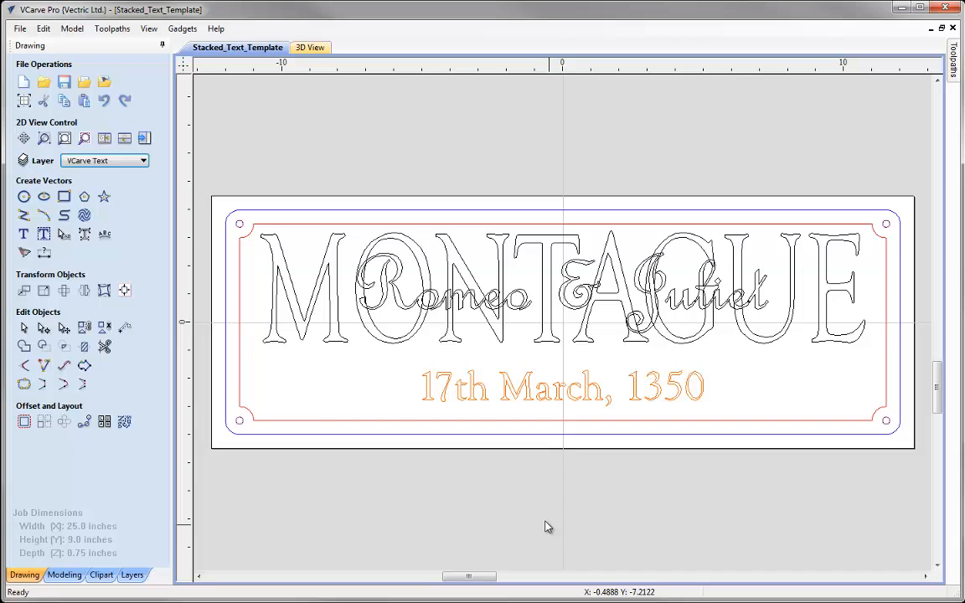
Step: Select all vectors on the FirstNameText layer through the layer list
click(141, 160)
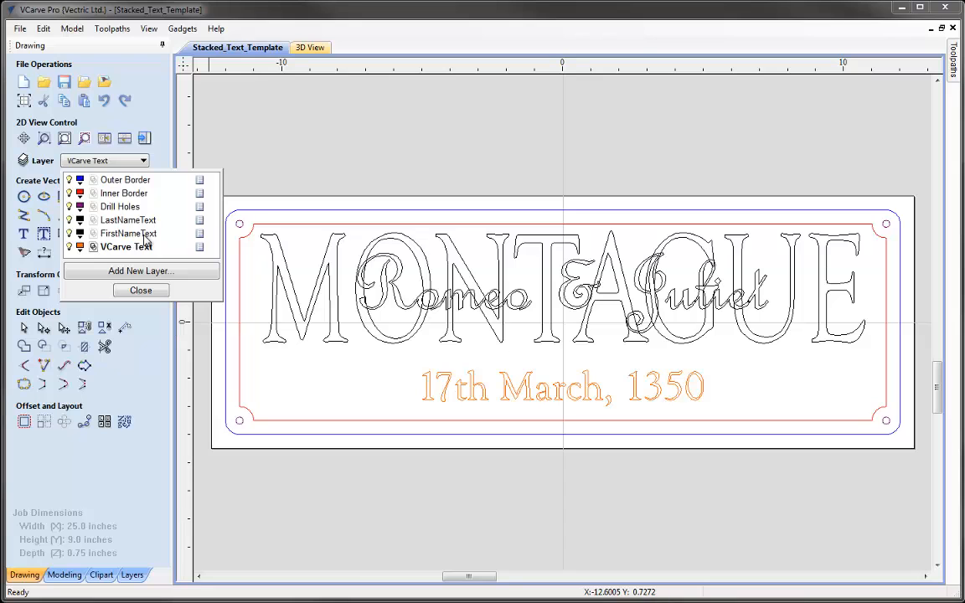
right_click(199, 237)
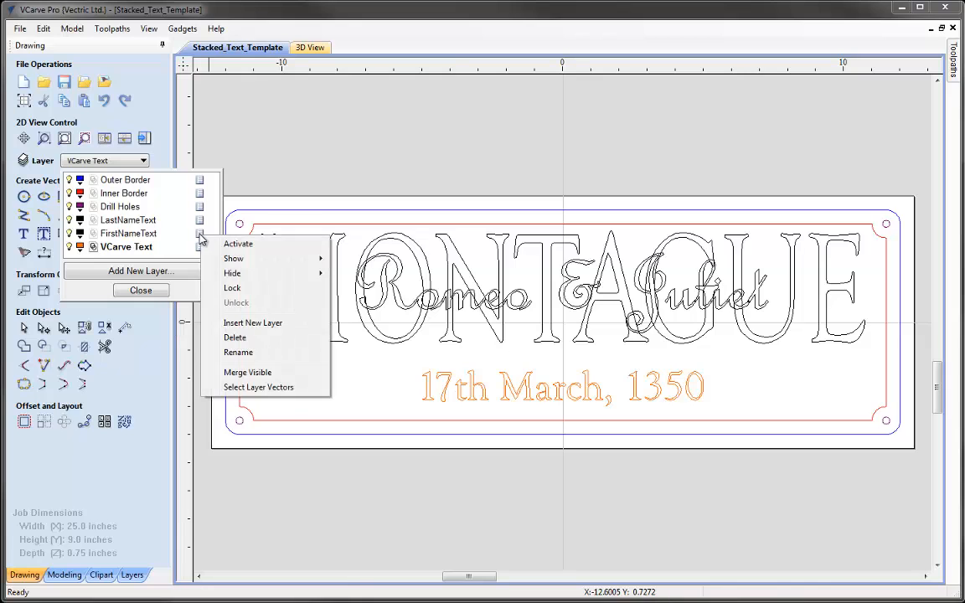
click(251, 390)
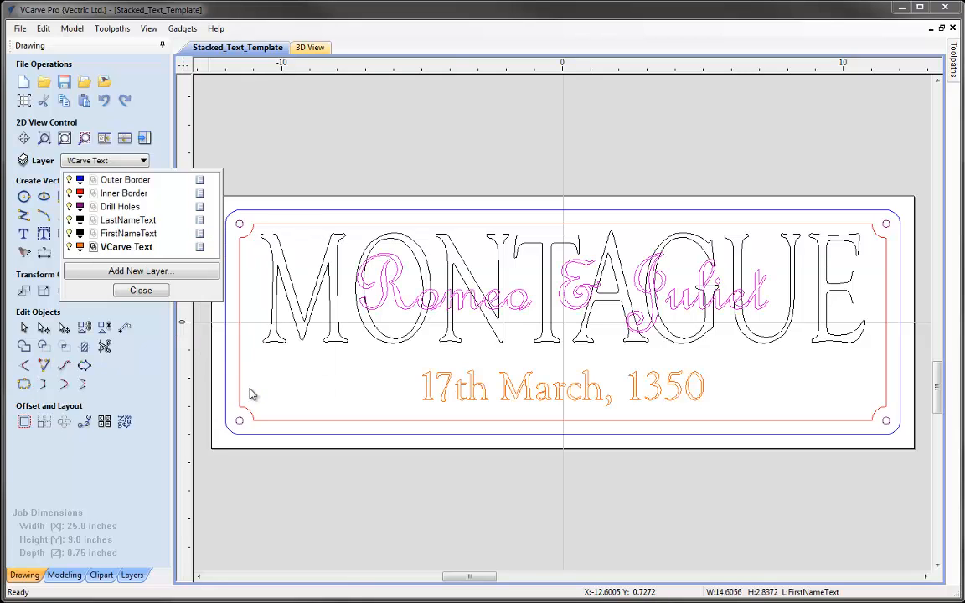
click(144, 288)
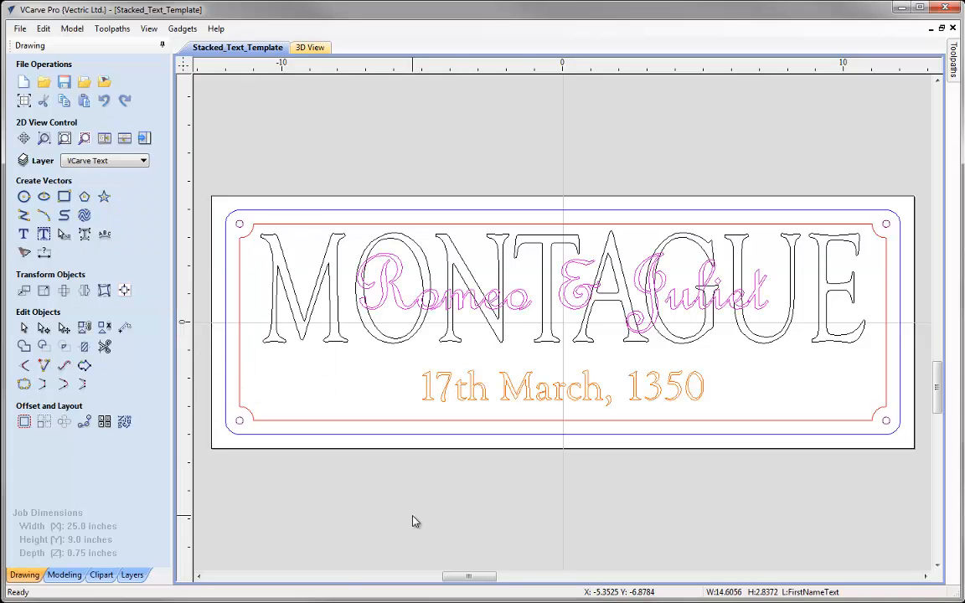
Step: Copy the selected first-names text to a new layer named TOP TEXT, coloured green and not visible
right_click(400, 389)
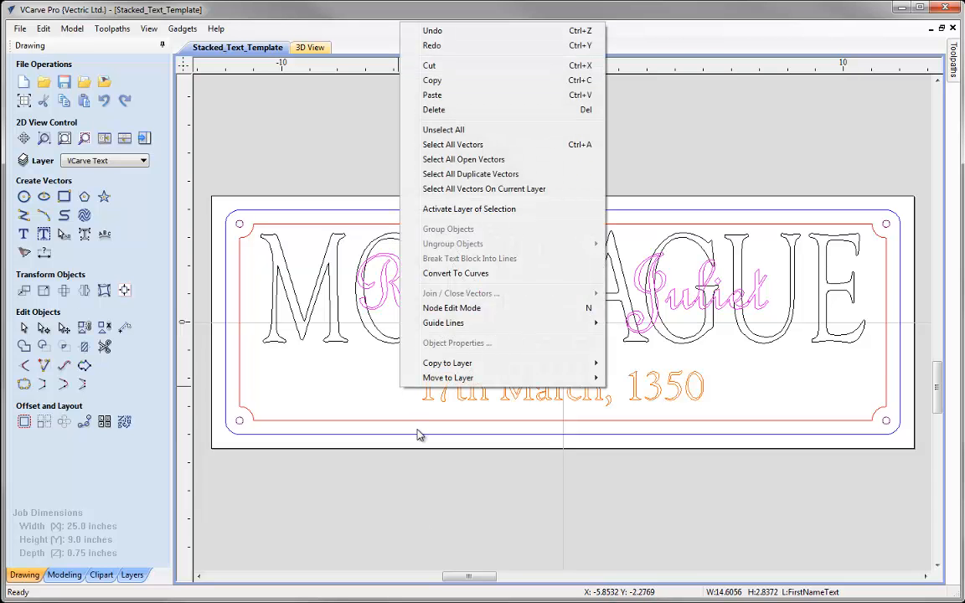
mouse_move(456, 364)
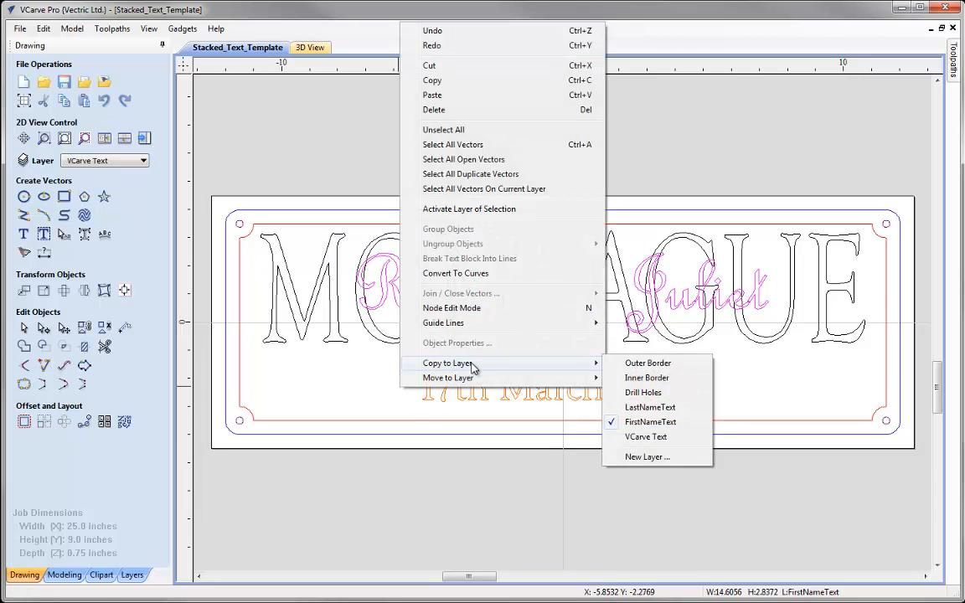
click(647, 457)
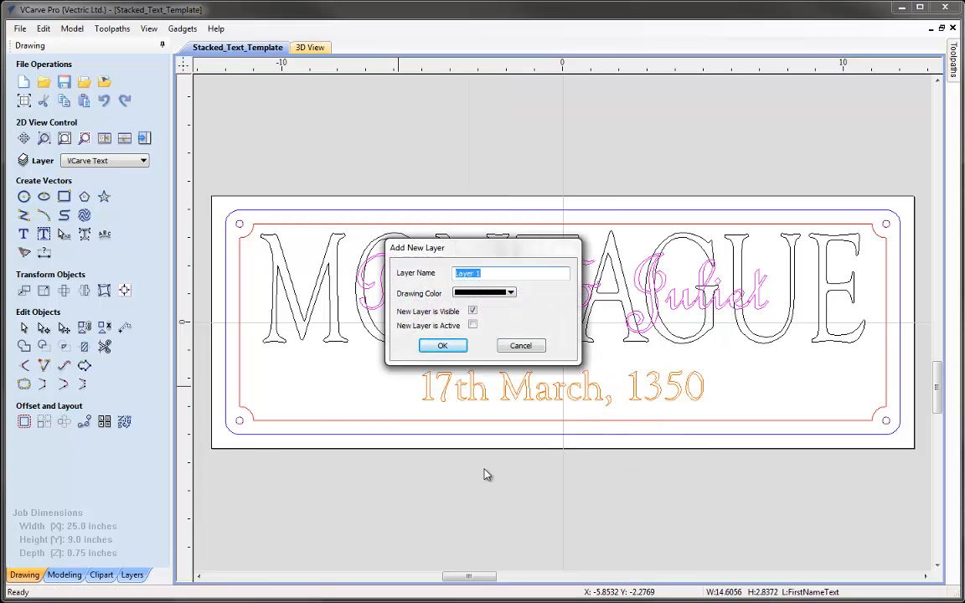
text(TOP TEXT)
click(484, 292)
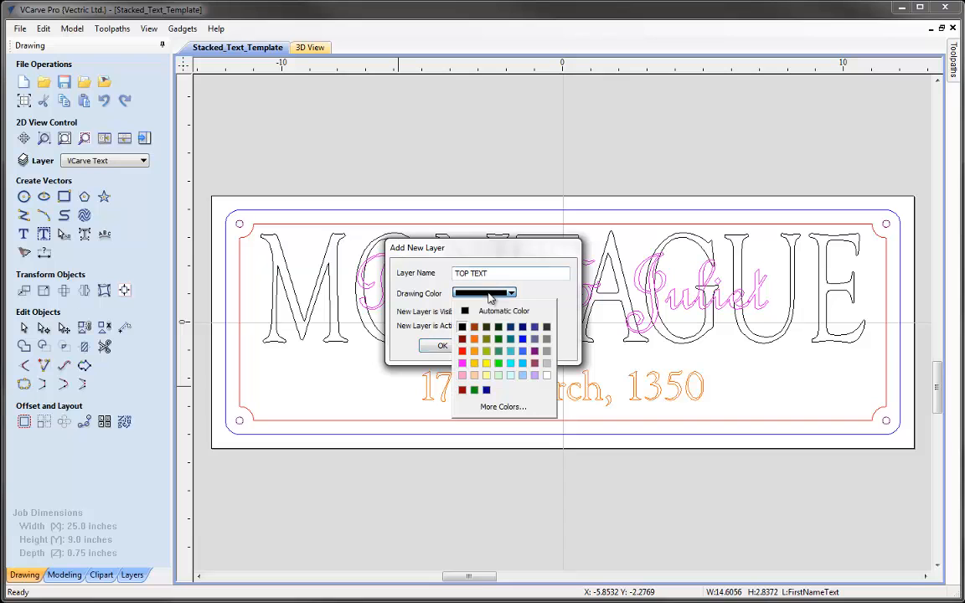
click(498, 350)
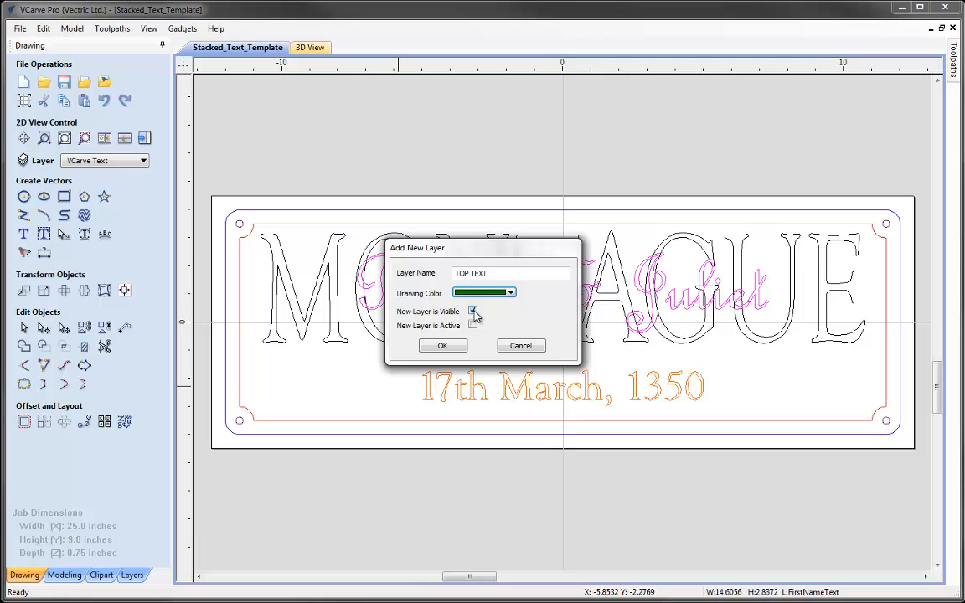
click(472, 311)
click(442, 347)
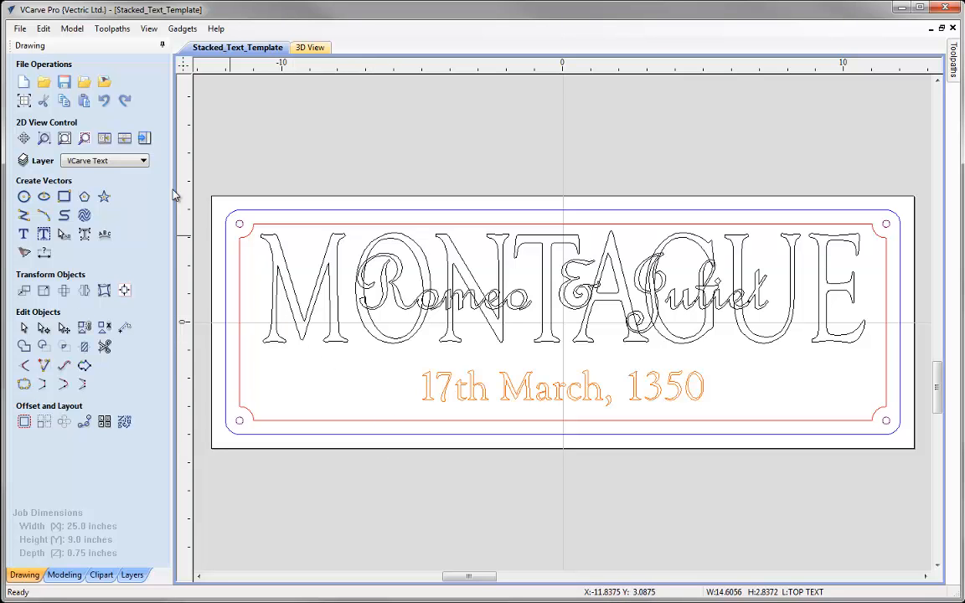
Step: Select all vectors on the LastNameText layer and close the layer list
click(143, 160)
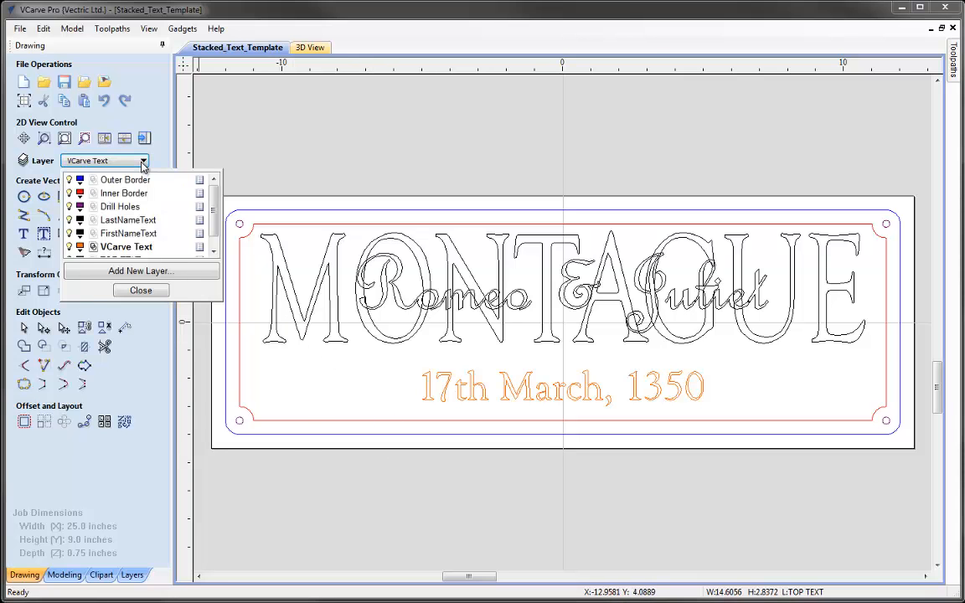
right_click(201, 224)
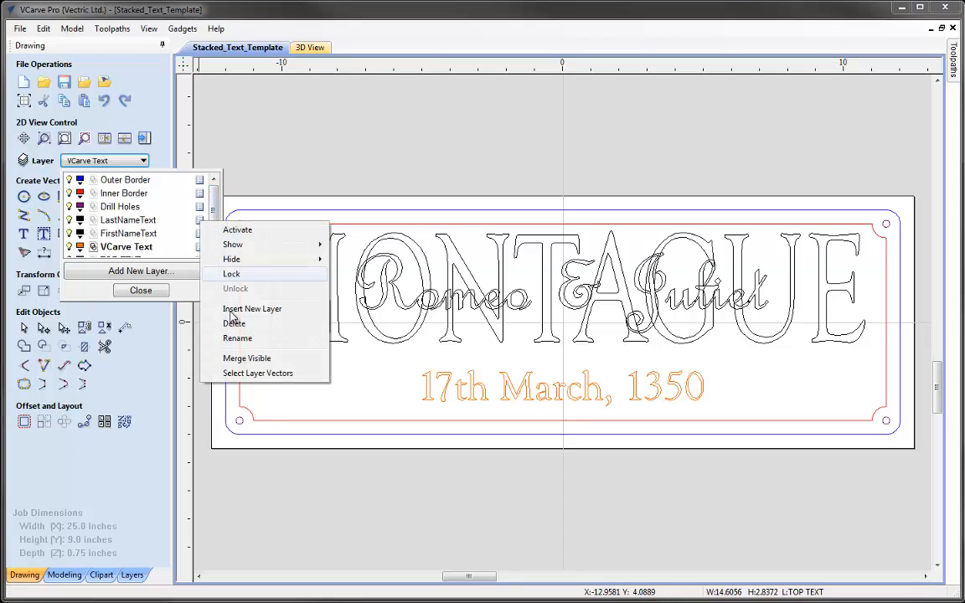
click(243, 374)
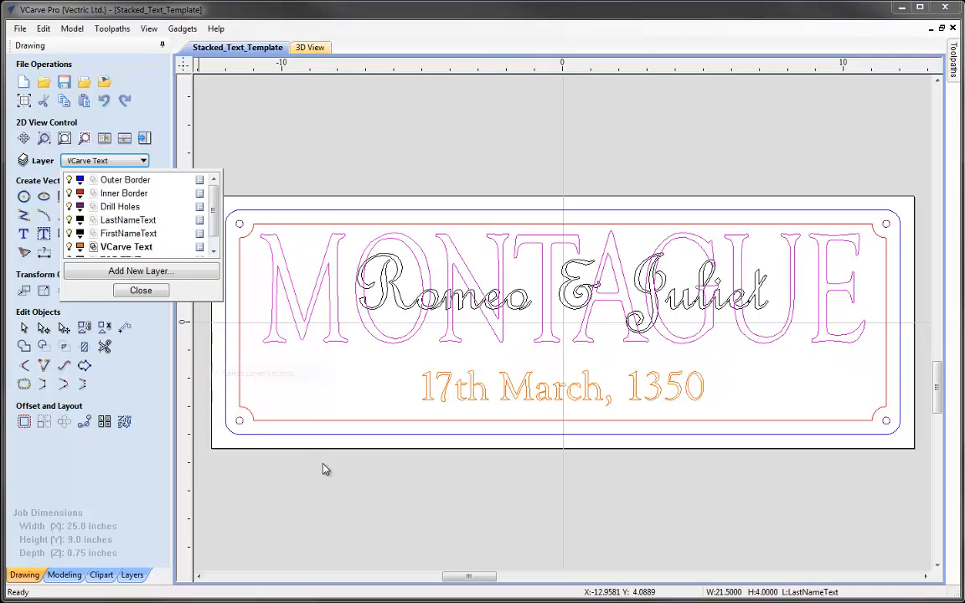
click(140, 290)
Step: Copy the selected last-name text to a new layer named BOTTOM TEXT, coloured aqua and not visible
right_click(293, 399)
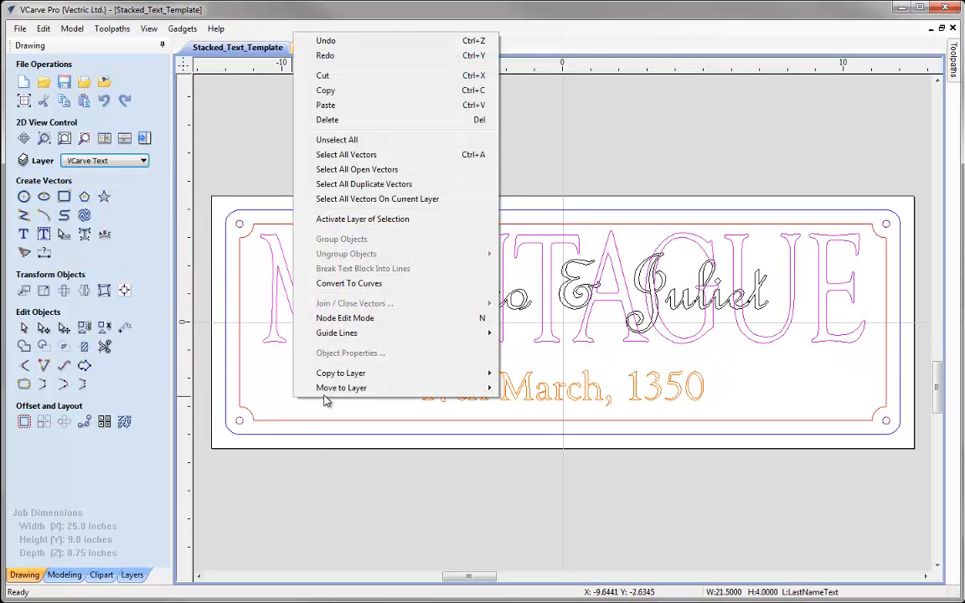
mouse_move(330, 377)
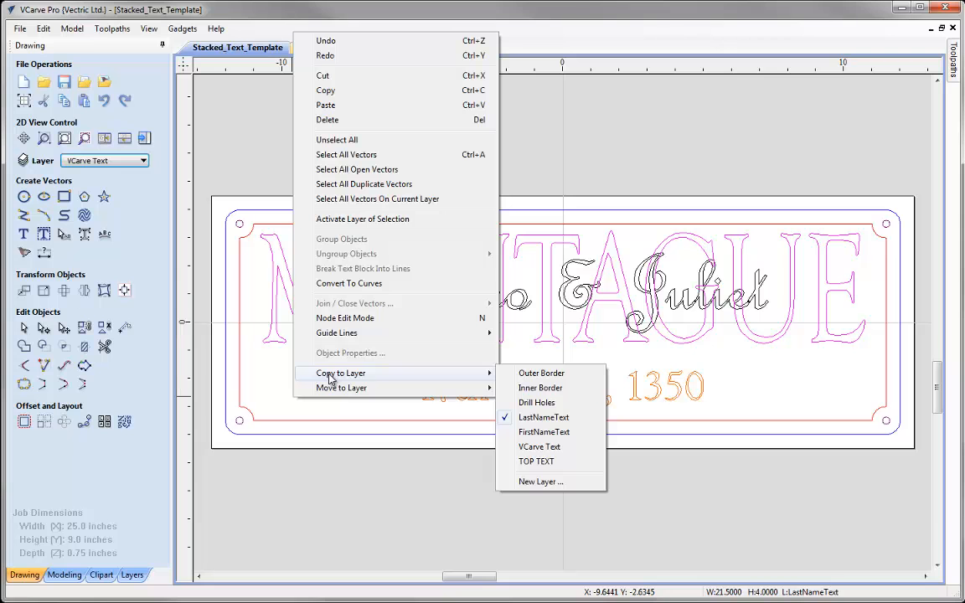
click(546, 482)
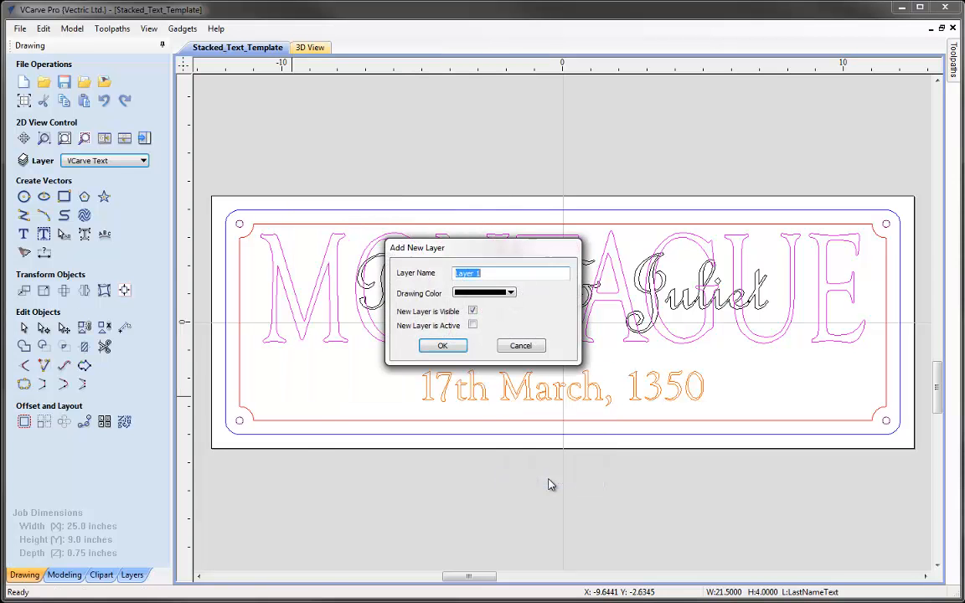
text(BOTTOM TEXT)
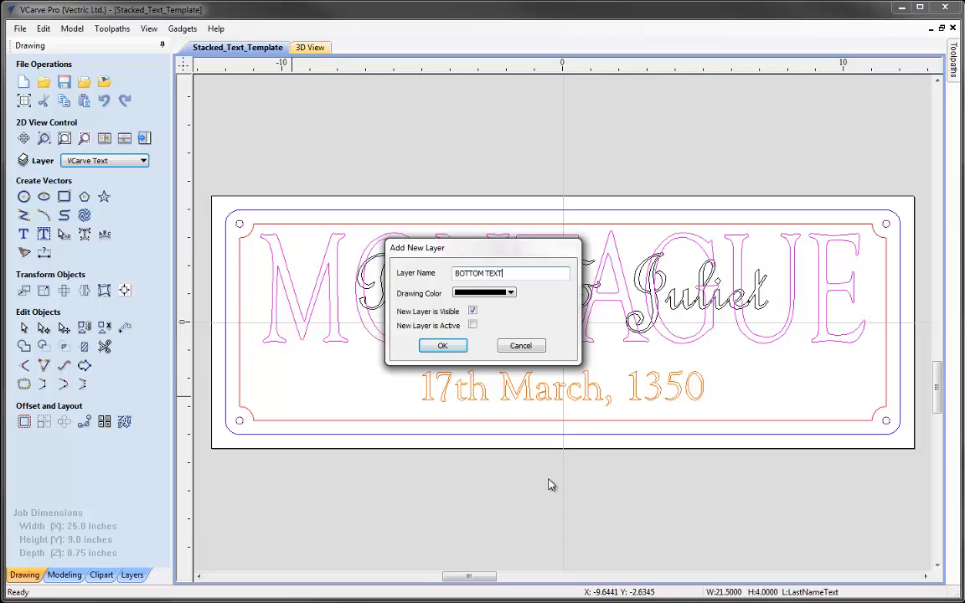
click(508, 292)
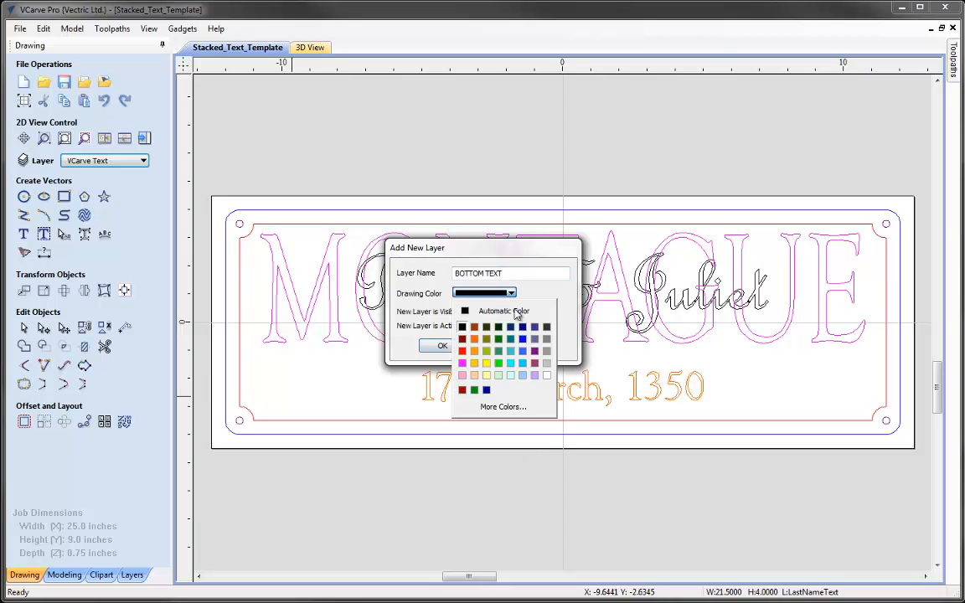
click(511, 352)
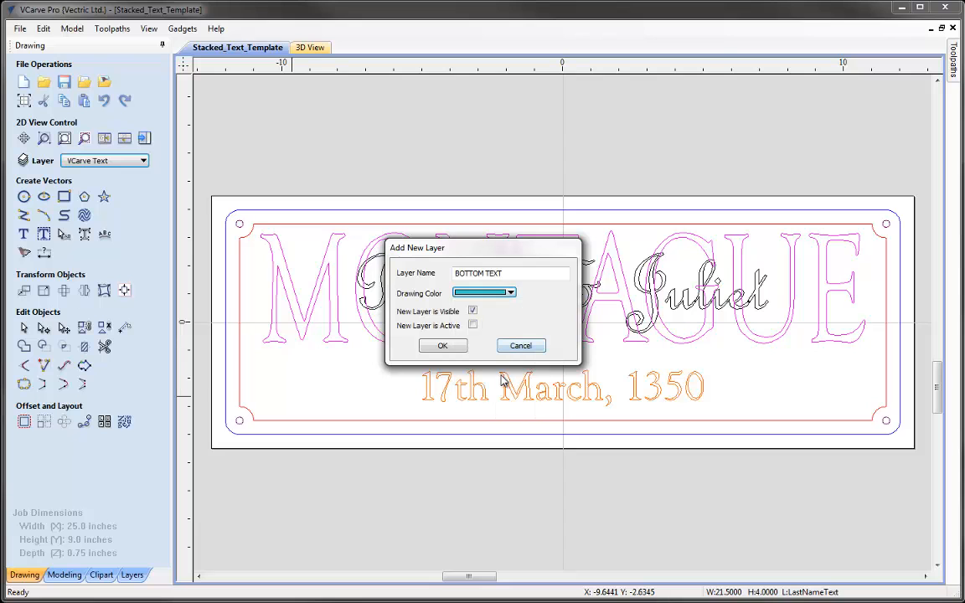
click(472, 311)
click(442, 346)
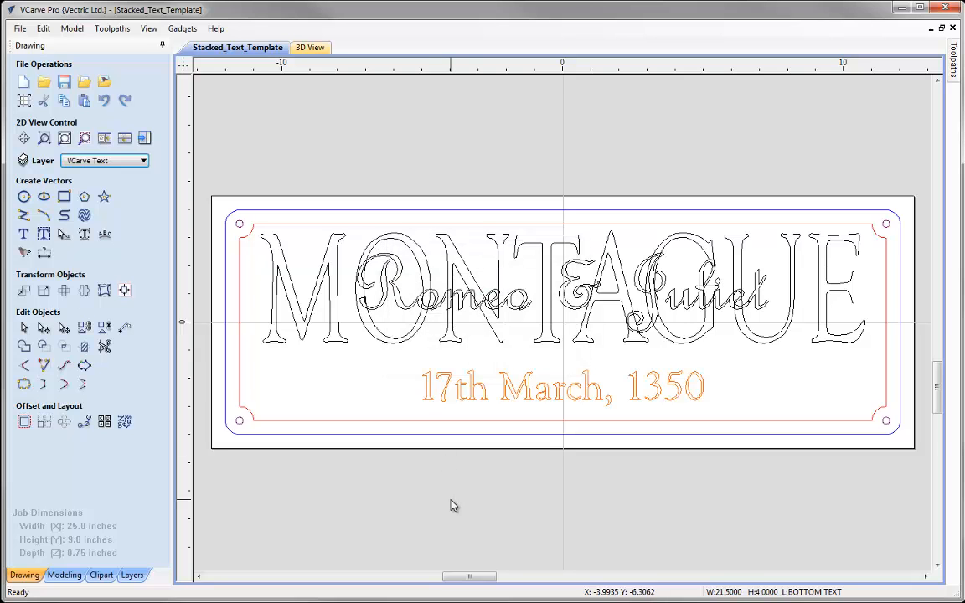
Step: Hide the LastNameText and FirstNameText layers
click(143, 160)
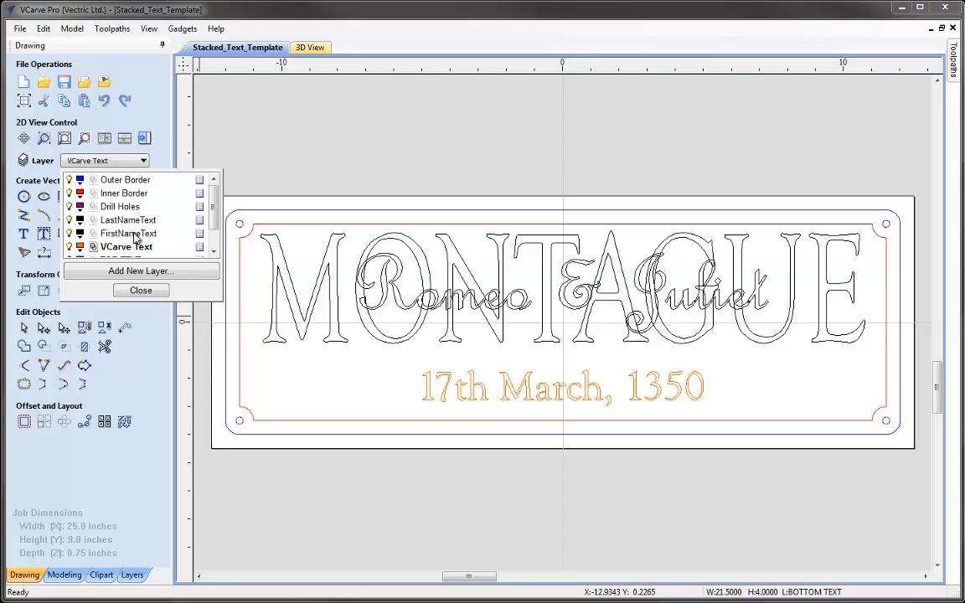
click(68, 220)
click(69, 234)
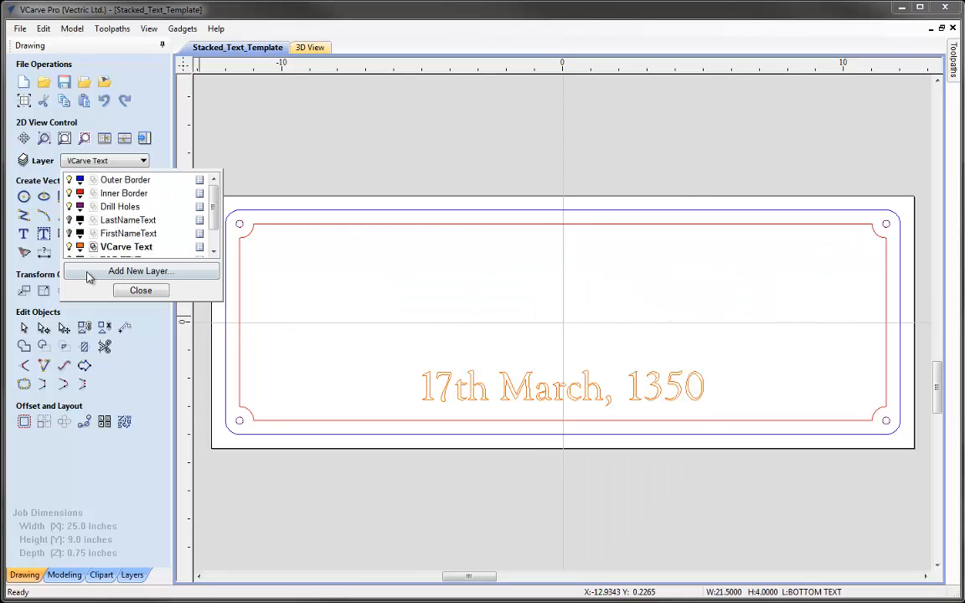
click(141, 289)
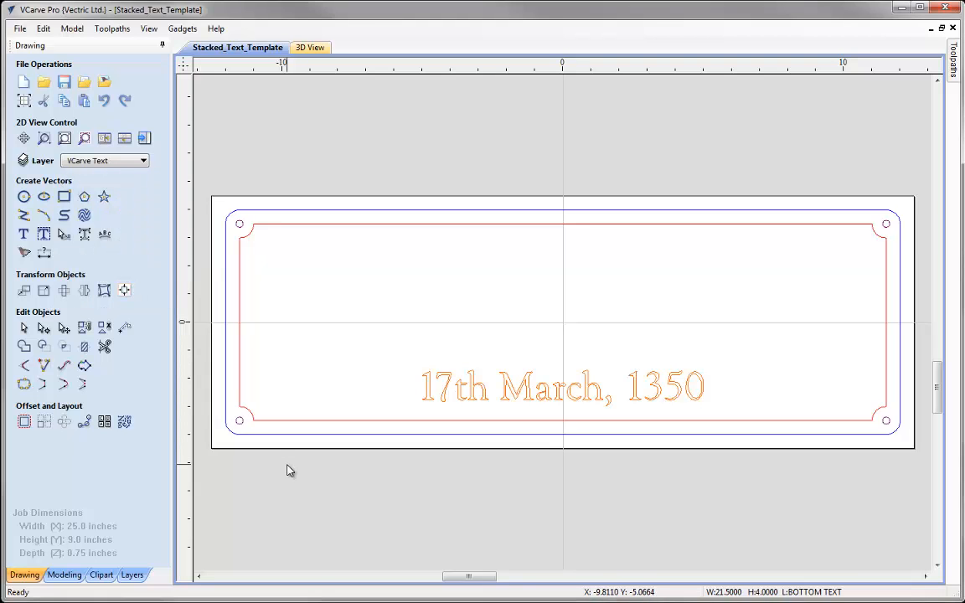
Step: Show the TOP TEXT layer and make it the active layer
click(135, 160)
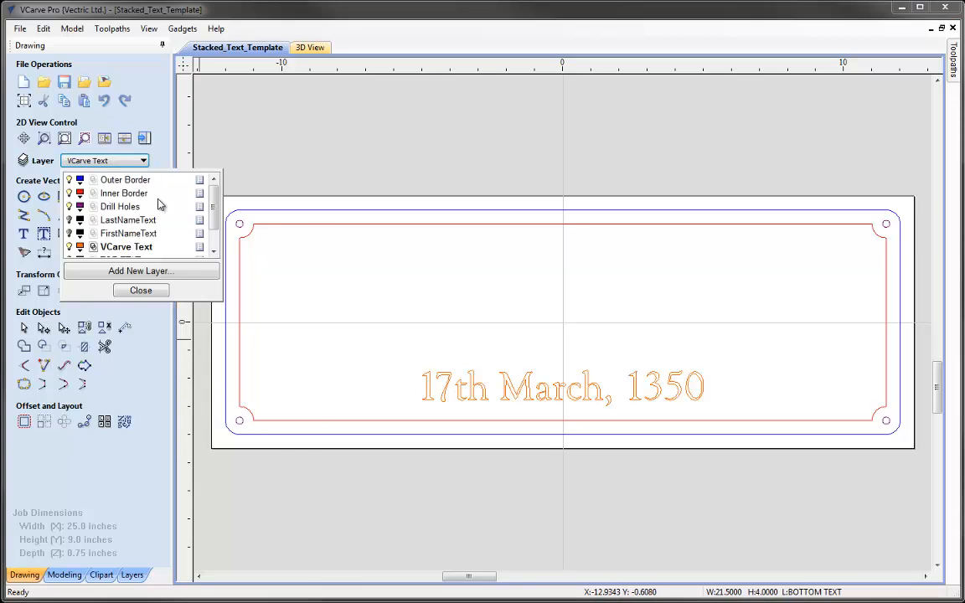
scroll(209, 213, down, 2)
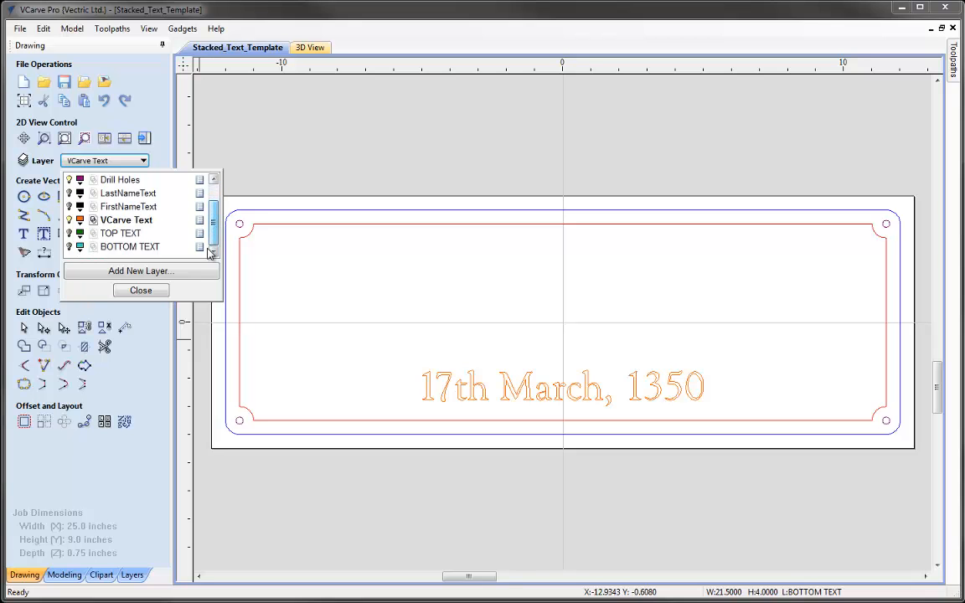
click(70, 233)
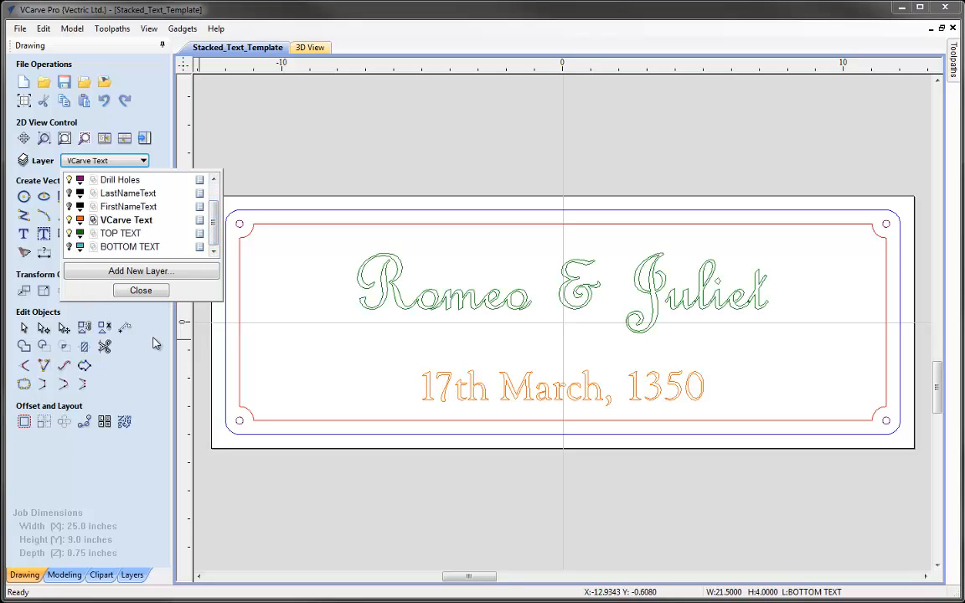
click(134, 235)
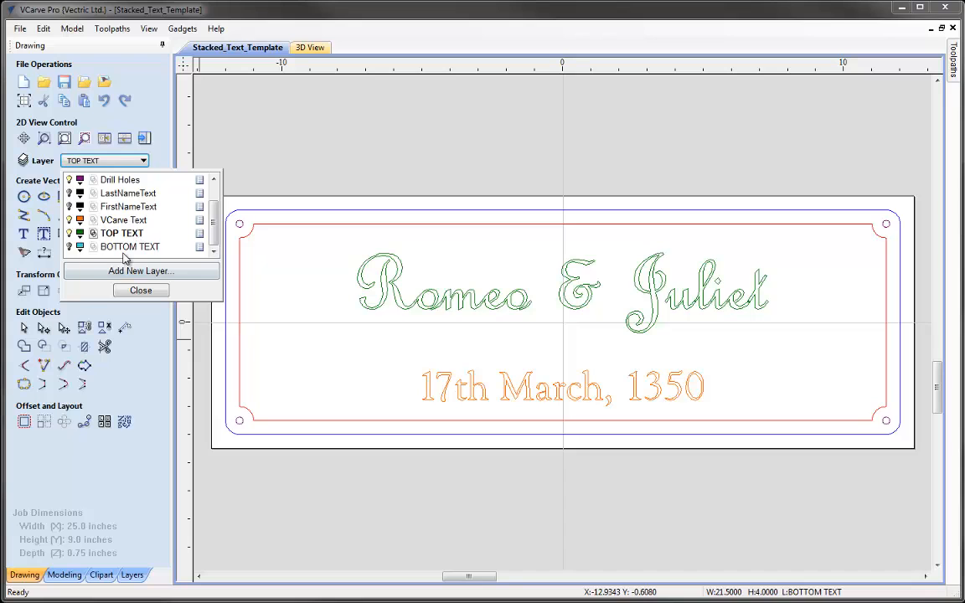
click(141, 291)
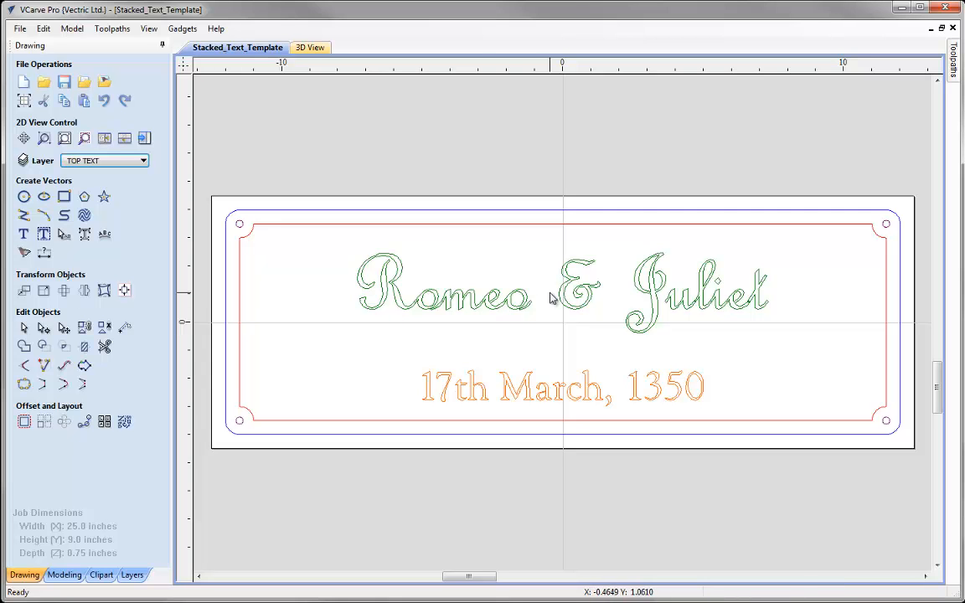
Step: Weld the overlapping script letters of the first-names text on the TOP TEXT layer into continuous outlines
scroll(454, 301, up, 6)
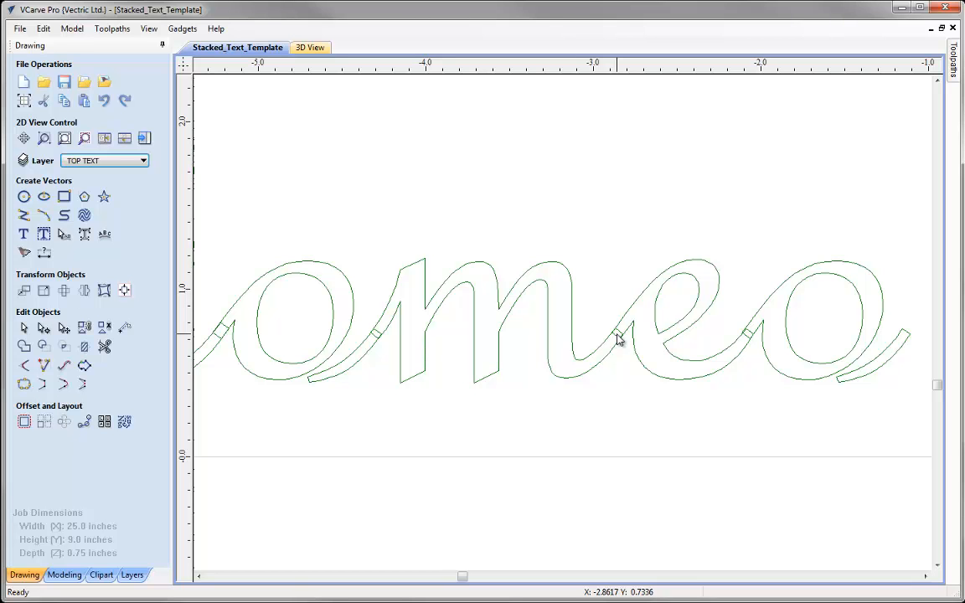
click(572, 317)
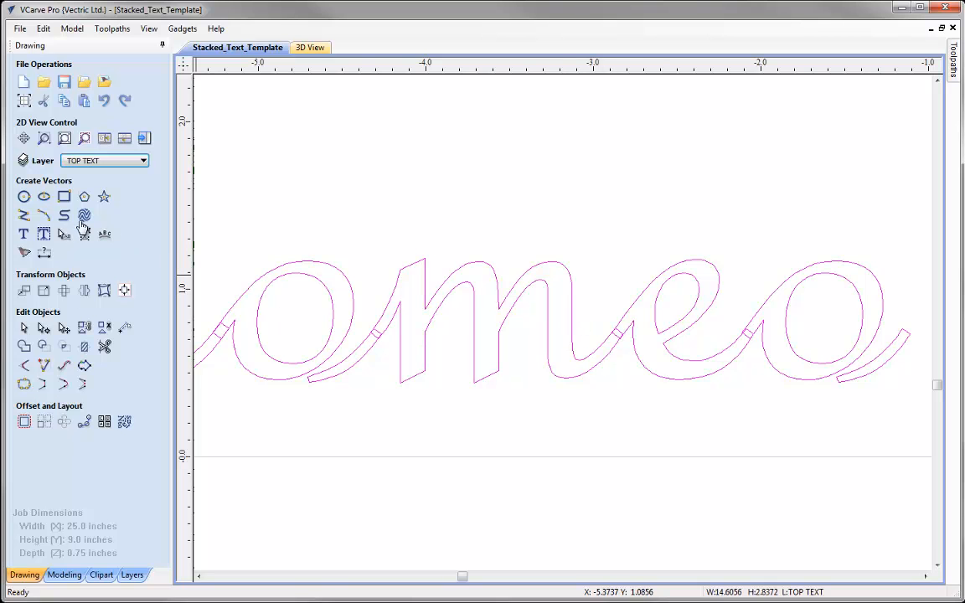
click(63, 139)
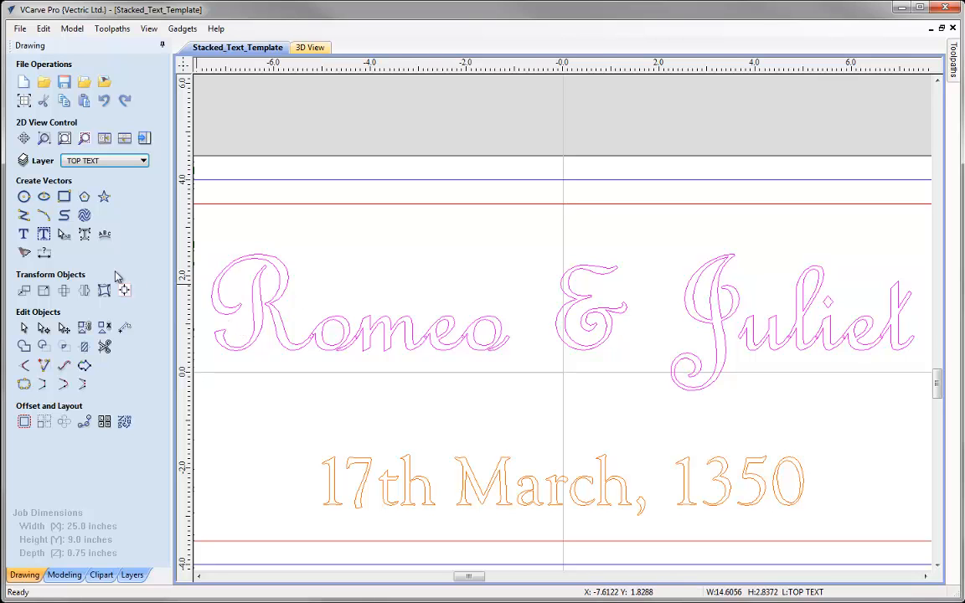
click(85, 236)
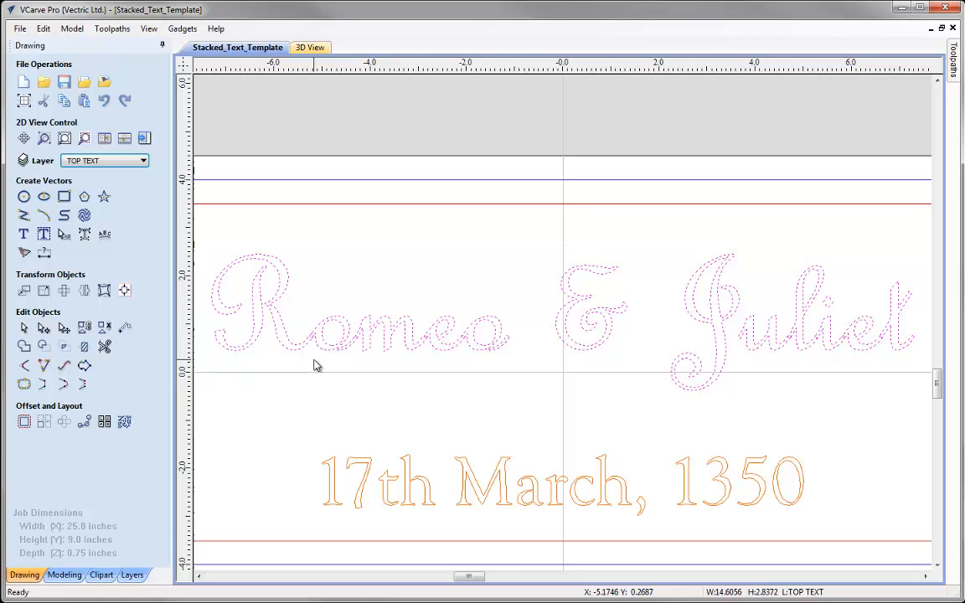
Step: Deselect the inner loops of the letters o, e, o, J, l and e in the welded first-names text
shift+click(322, 333)
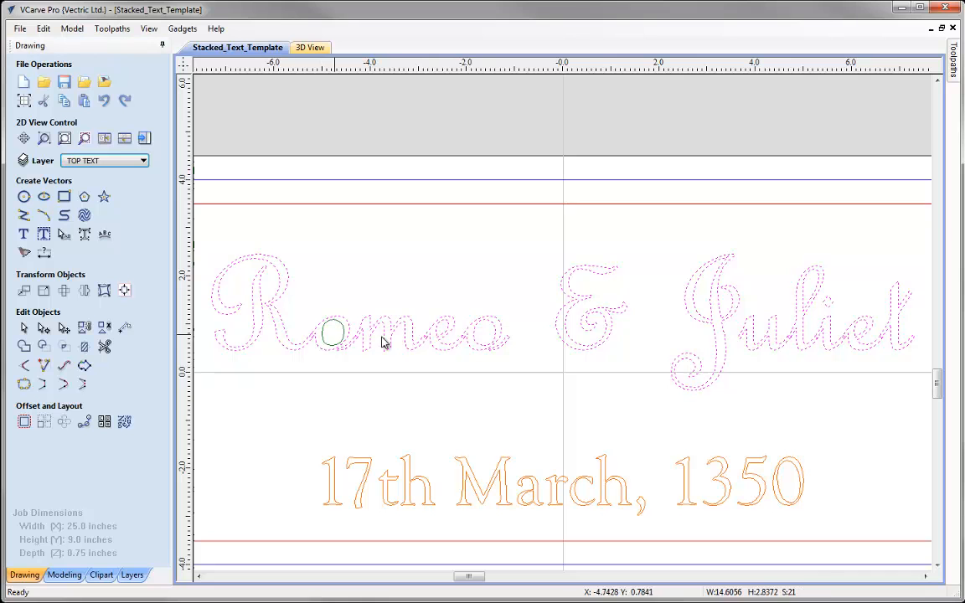
shift+click(446, 328)
shift+click(489, 330)
shift+click(714, 285)
shift+click(812, 299)
shift+click(859, 327)
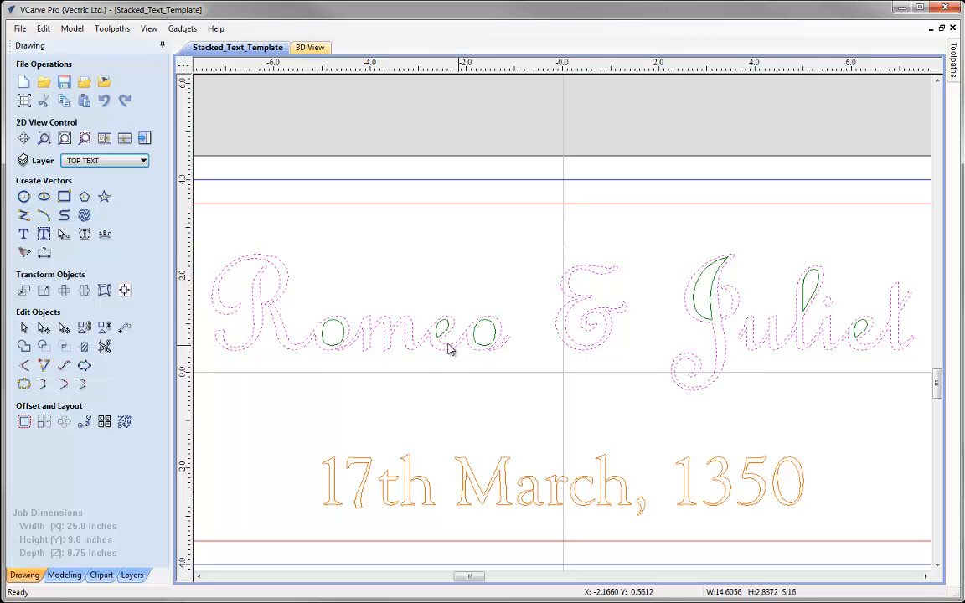
scroll(418, 347, up, 6)
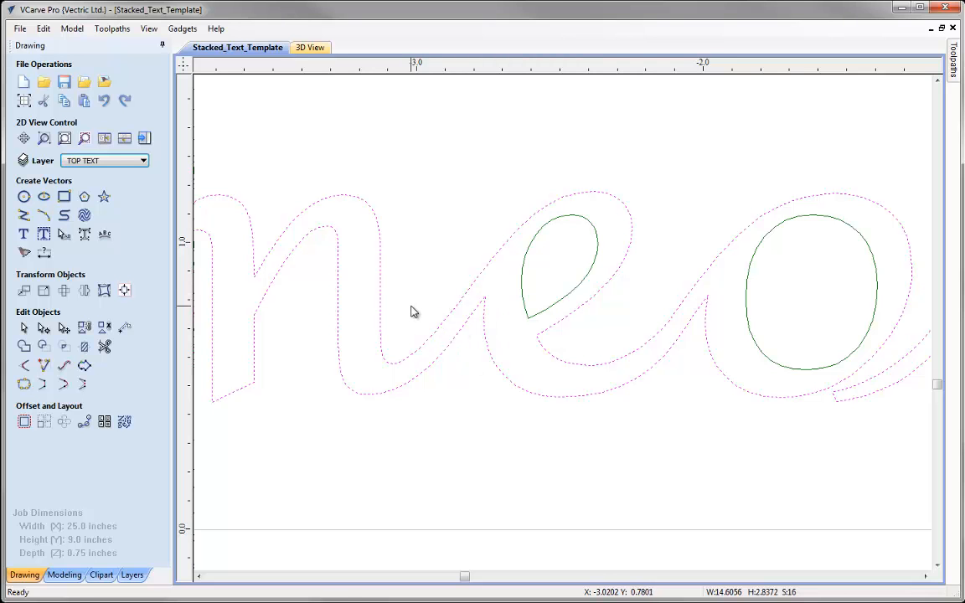
scroll(415, 300, down, 6)
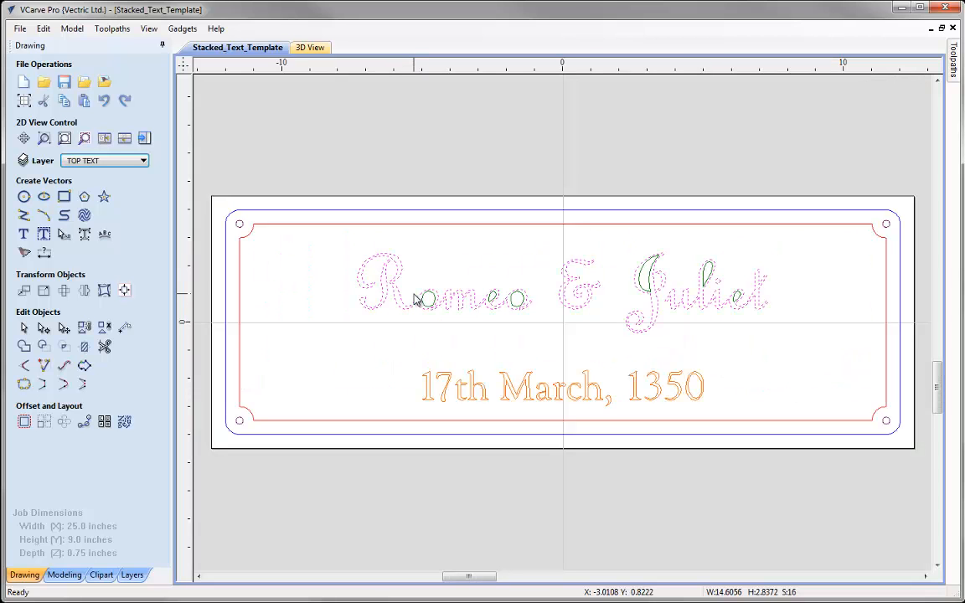
Step: Select all vectors of the welded first-names text and group them
click(332, 244)
drag(333, 244, 799, 375)
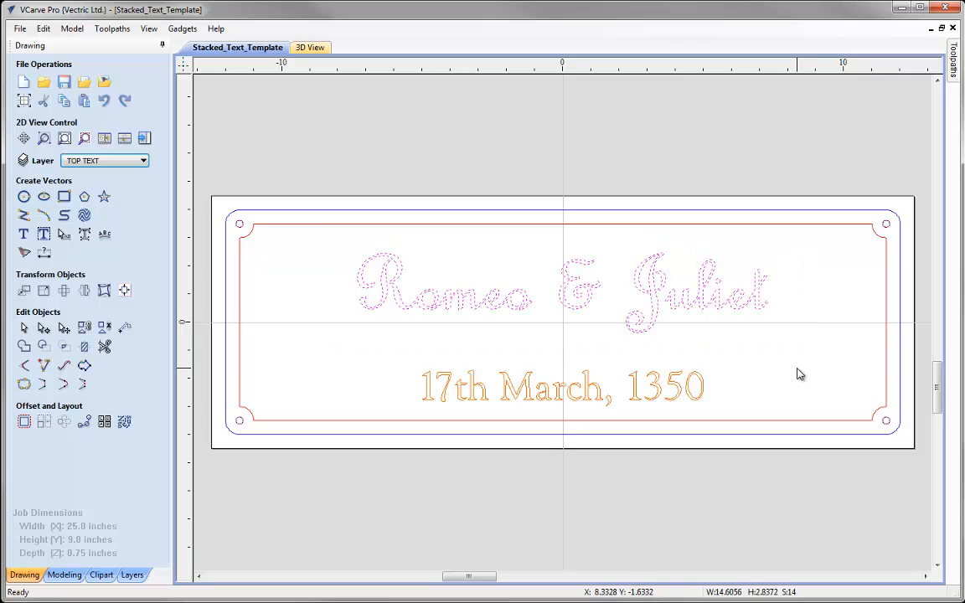
click(85, 329)
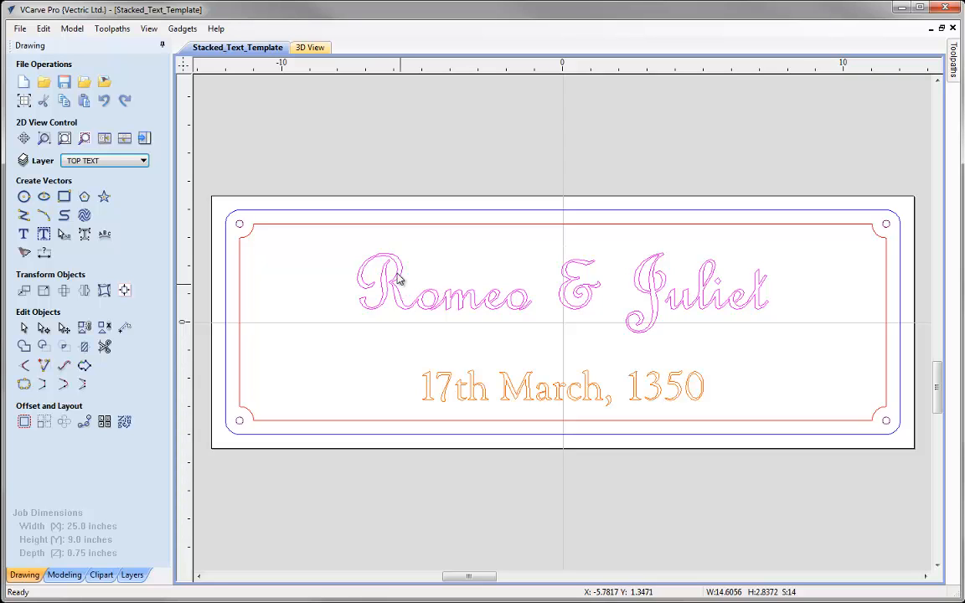
right_click(400, 188)
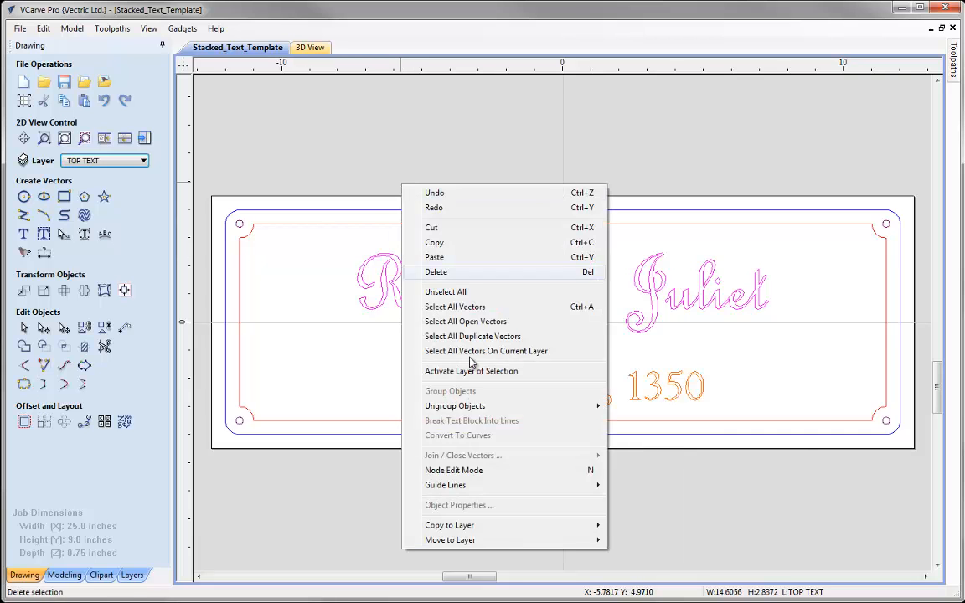
Step: Copy the grouped first-names text to the BOTTOM TEXT layer, and switch visibility and the active layer from TOP TEXT to BOTTOM TEXT
mouse_move(470, 526)
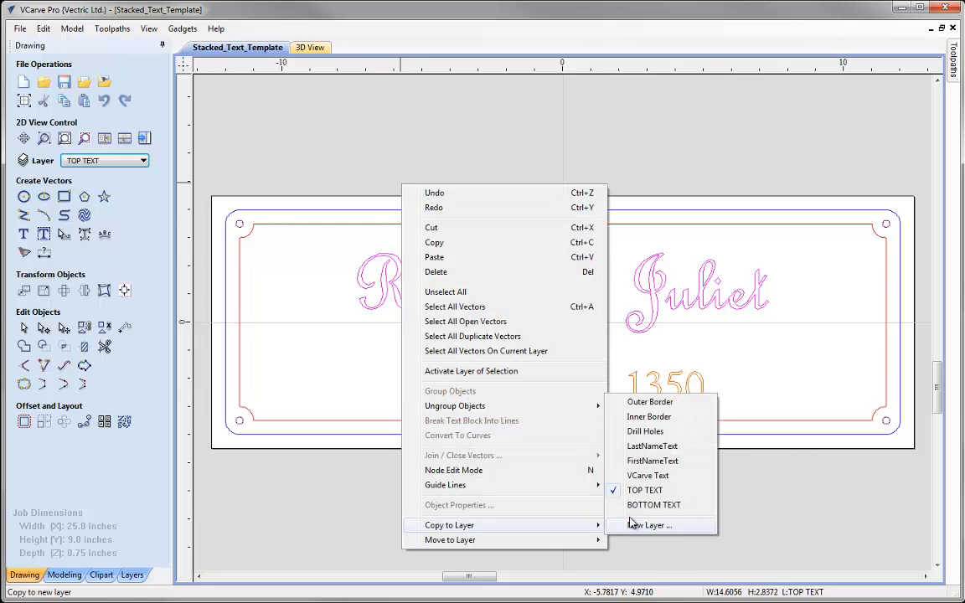
click(652, 505)
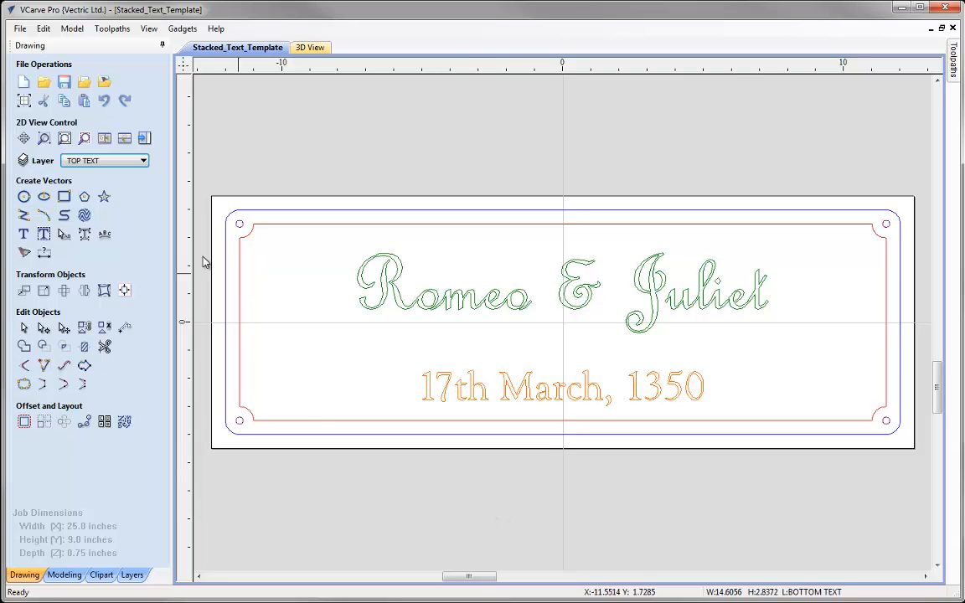
click(143, 160)
scroll(216, 220, down, 1)
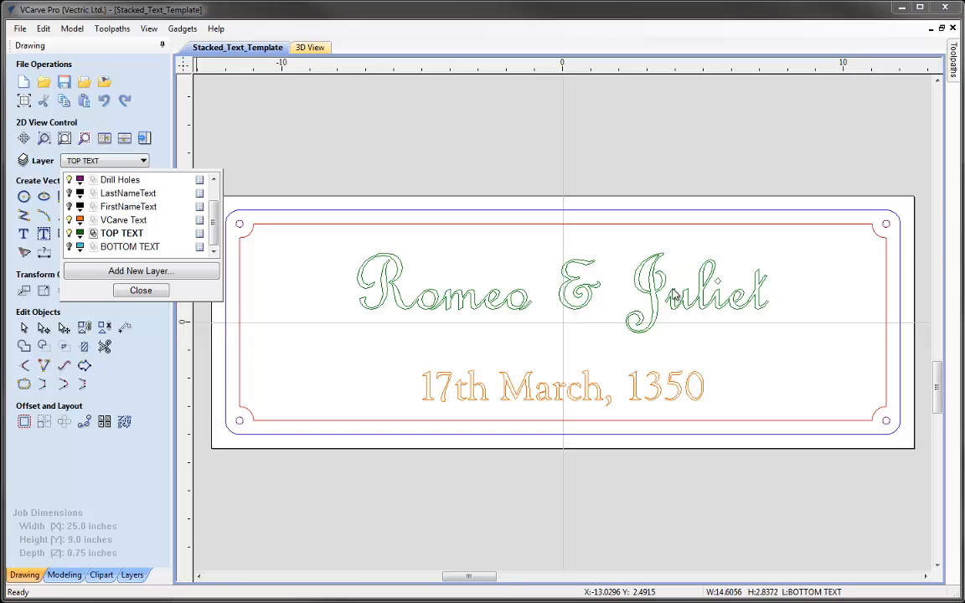
click(69, 234)
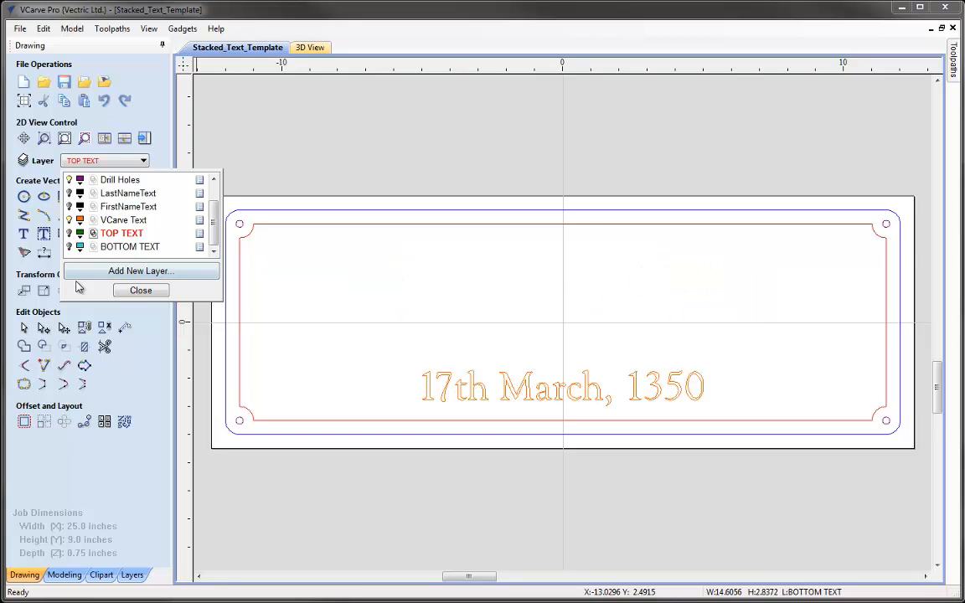
click(69, 234)
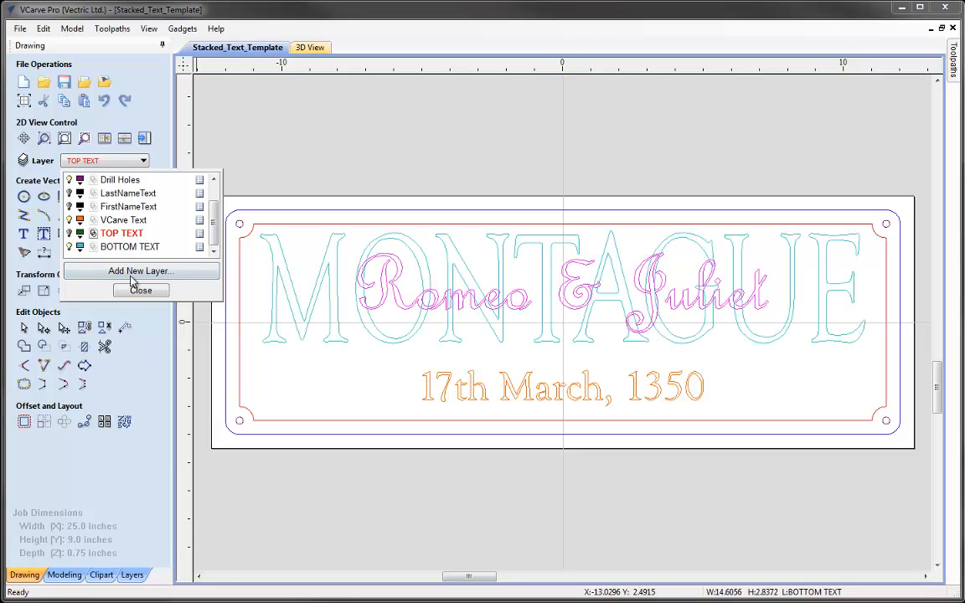
click(125, 246)
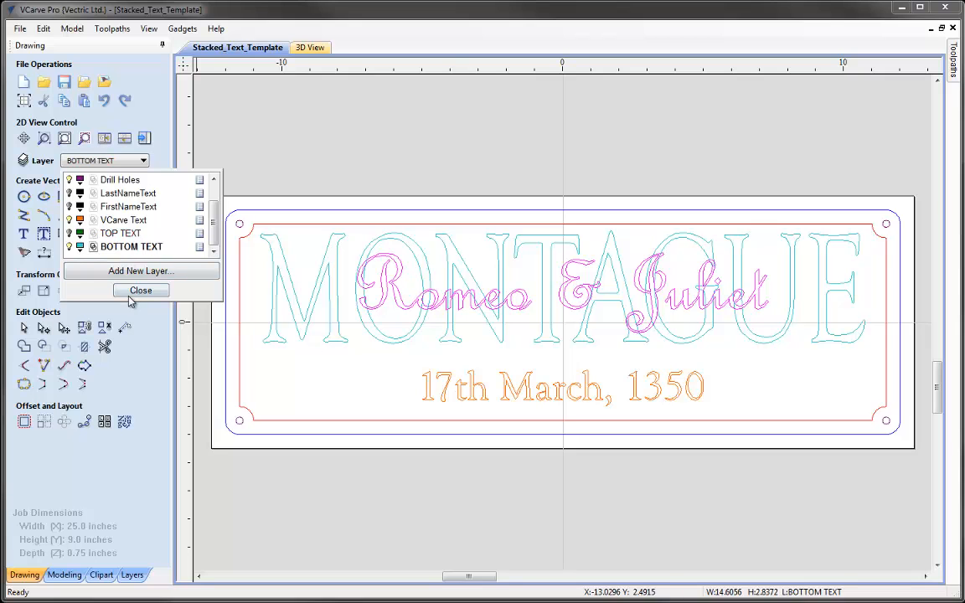
click(134, 292)
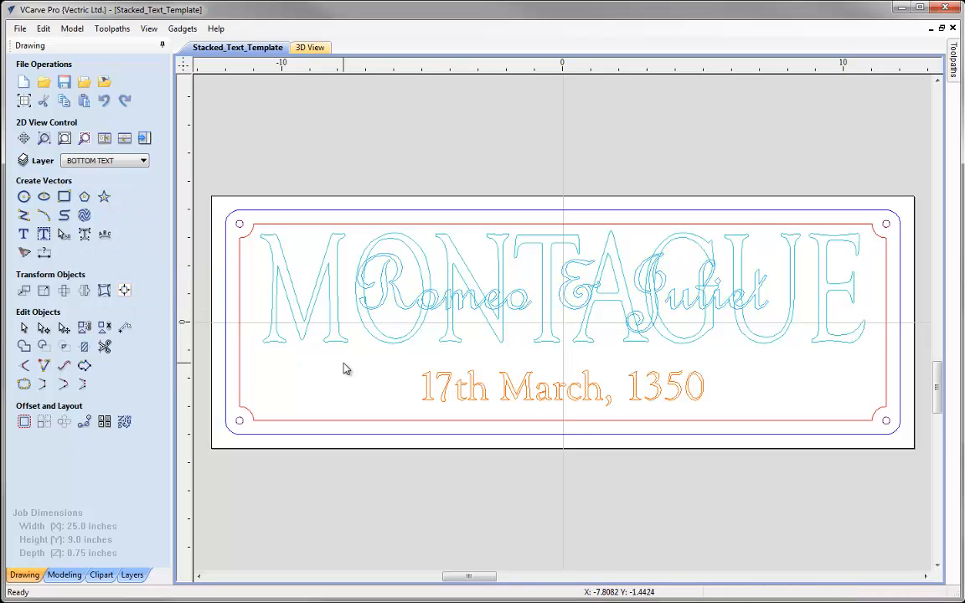
Step: Convert the large last-name text on the BOTTOM TEXT layer to curves and group the resulting letter outlines
click(394, 284)
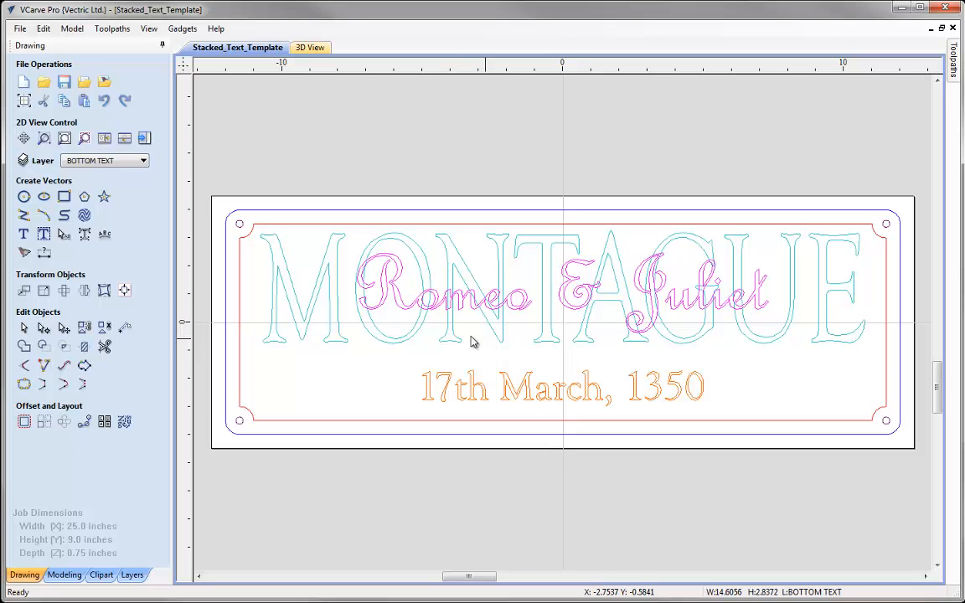
click(420, 317)
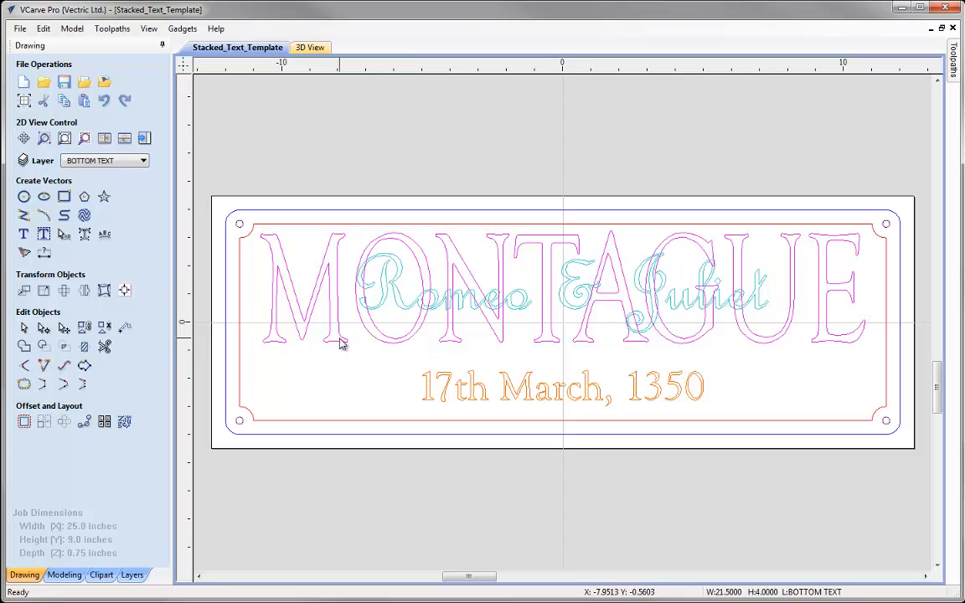
click(85, 235)
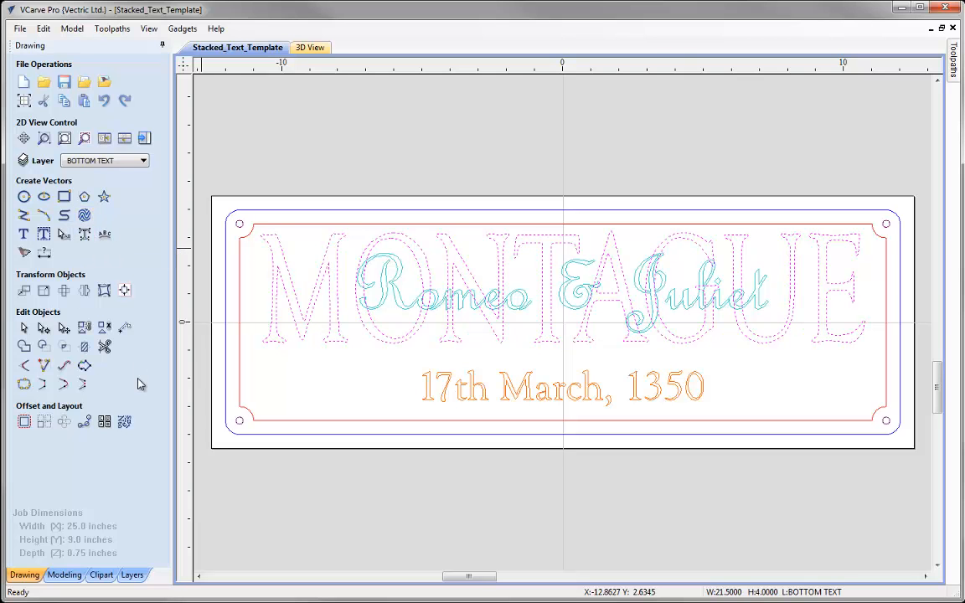
click(85, 328)
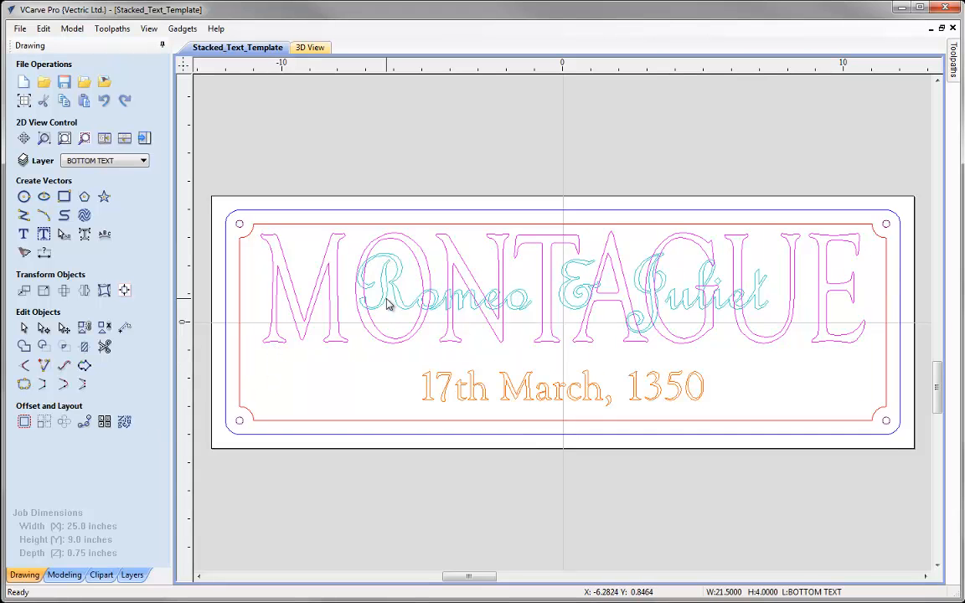
click(366, 384)
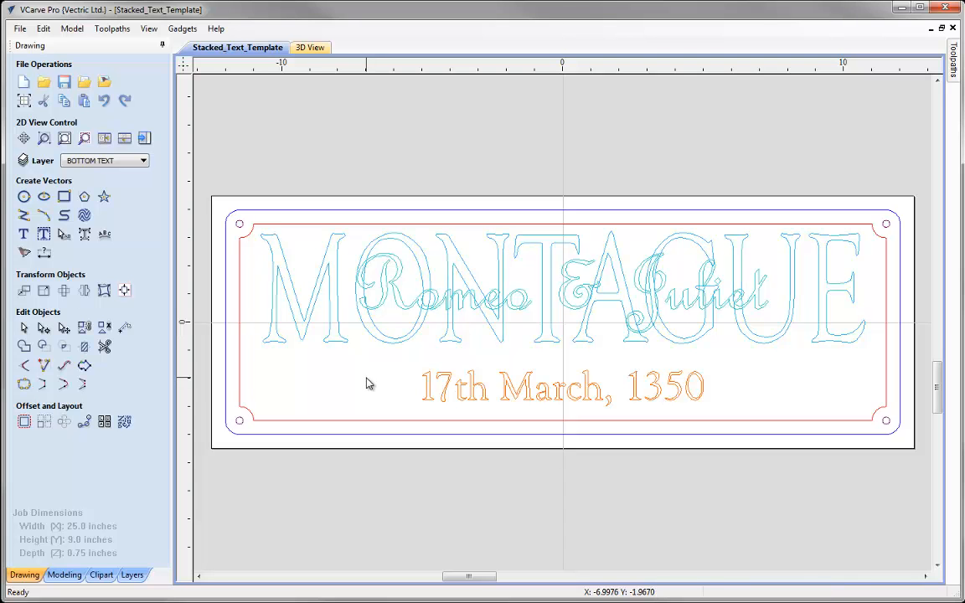
Step: Weld the last-name and first-names groups on the BOTTOM TEXT layer together and group the welded outlines
click(372, 337)
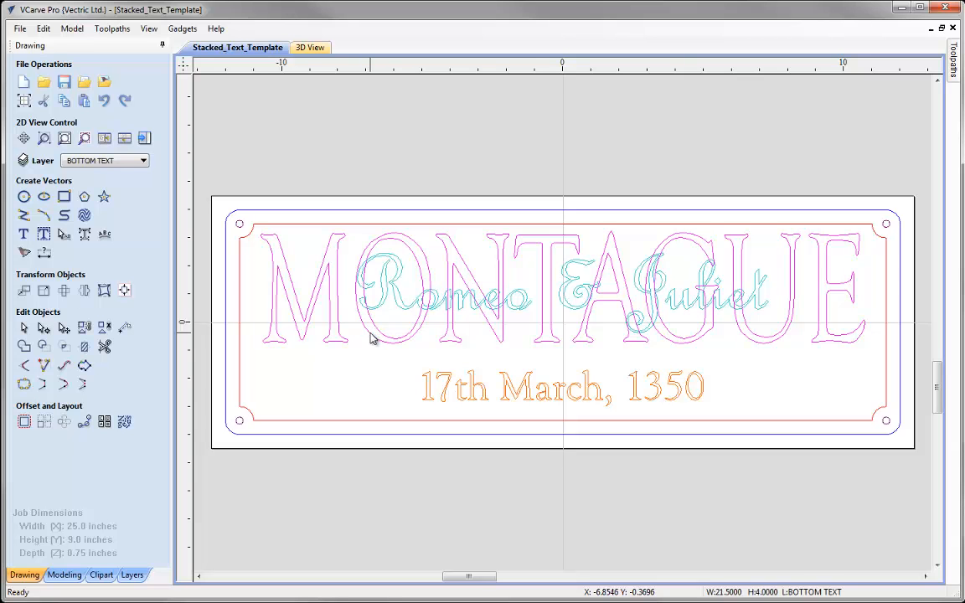
shift+click(353, 266)
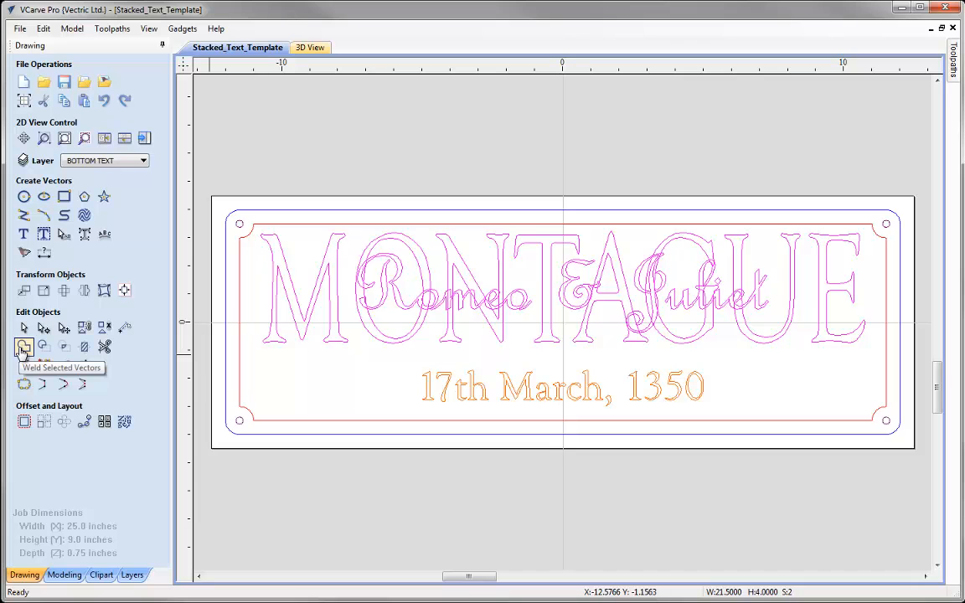
click(23, 348)
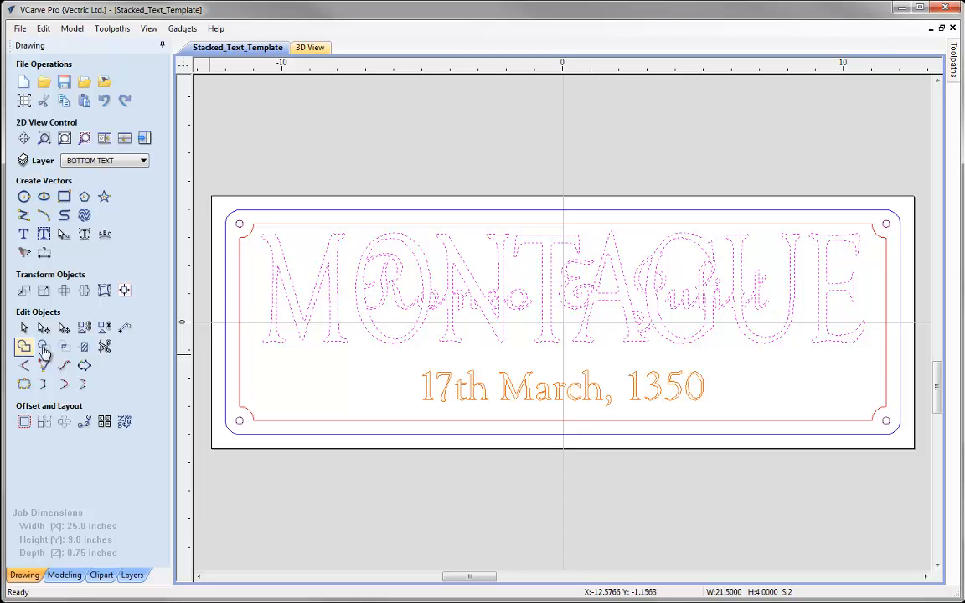
click(83, 329)
click(339, 384)
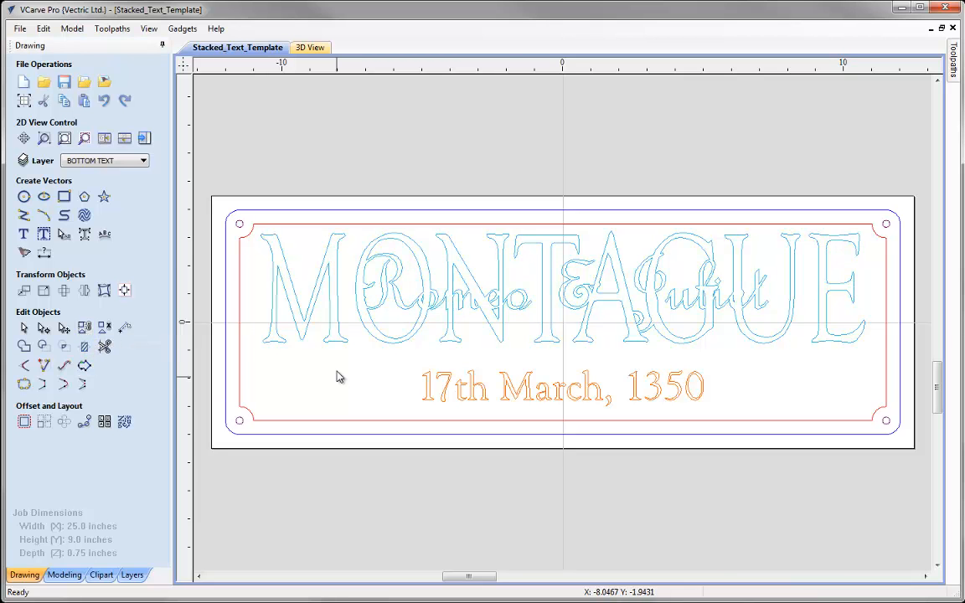
click(333, 347)
click(335, 388)
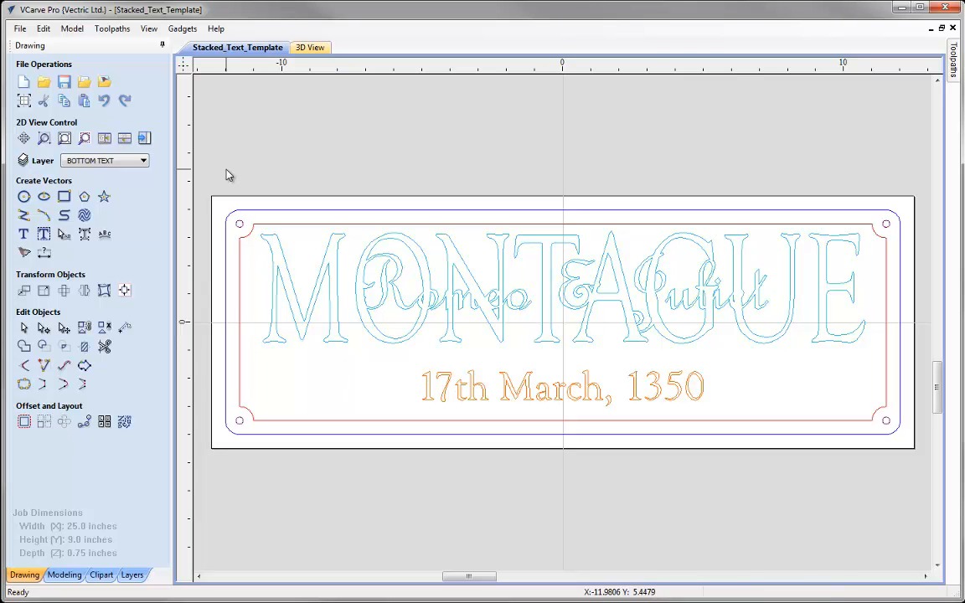
Step: Show the TOP TEXT layer together with BOTTOM TEXT and save the sign file
click(123, 164)
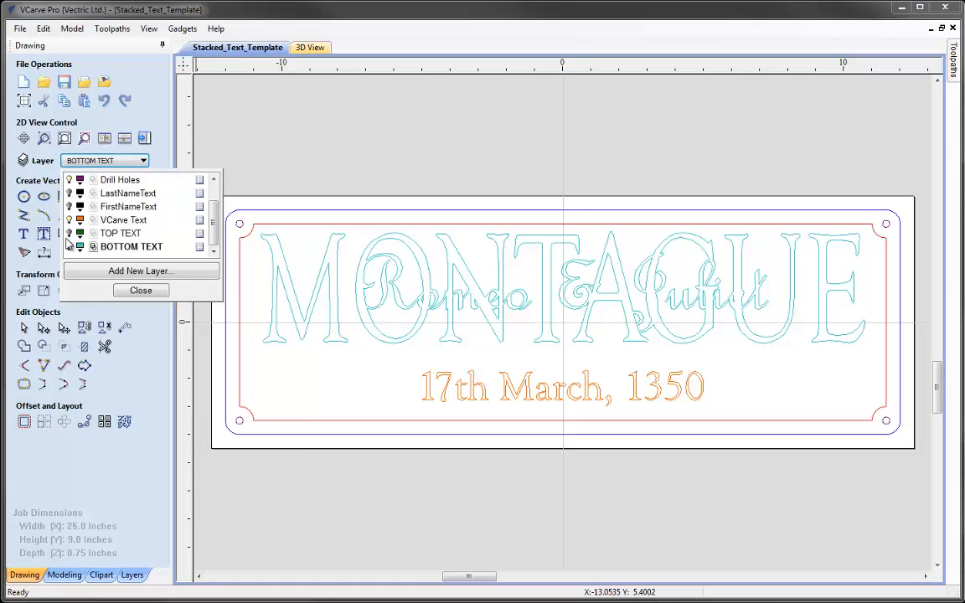
click(142, 290)
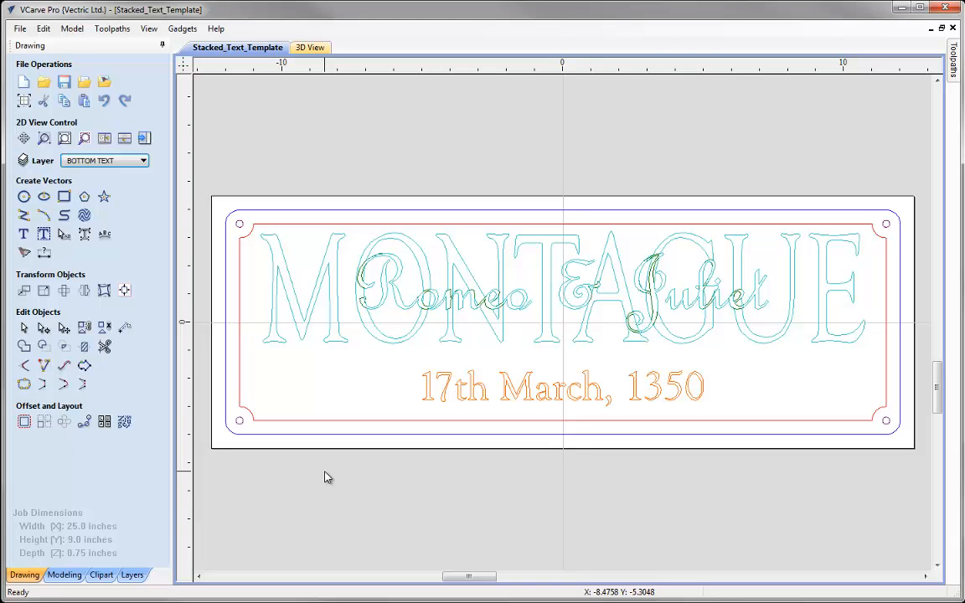
click(20, 29)
click(26, 88)
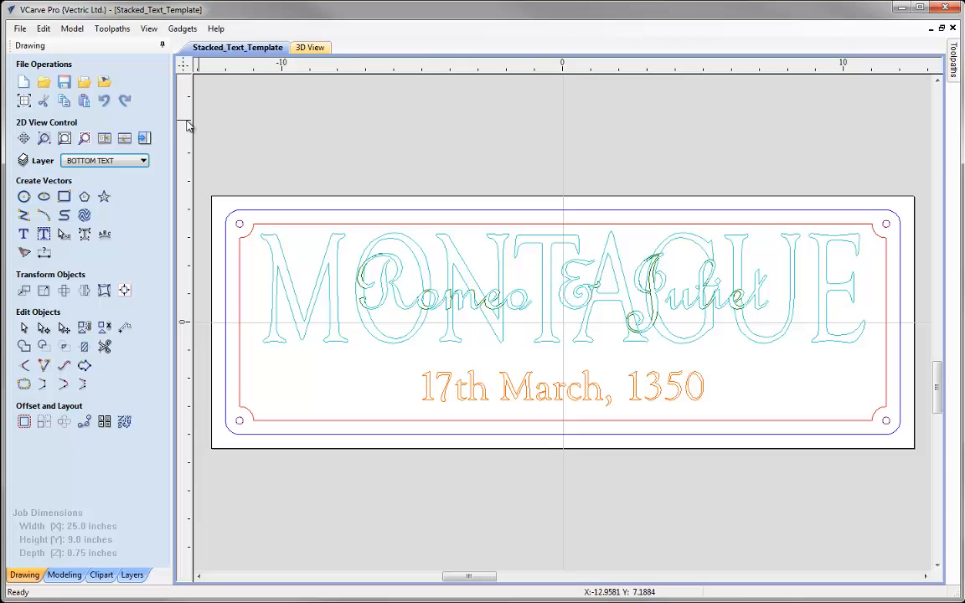
Step: Switch to the toolpath workspace and tile the 2D and 3D views one above the other
click(145, 139)
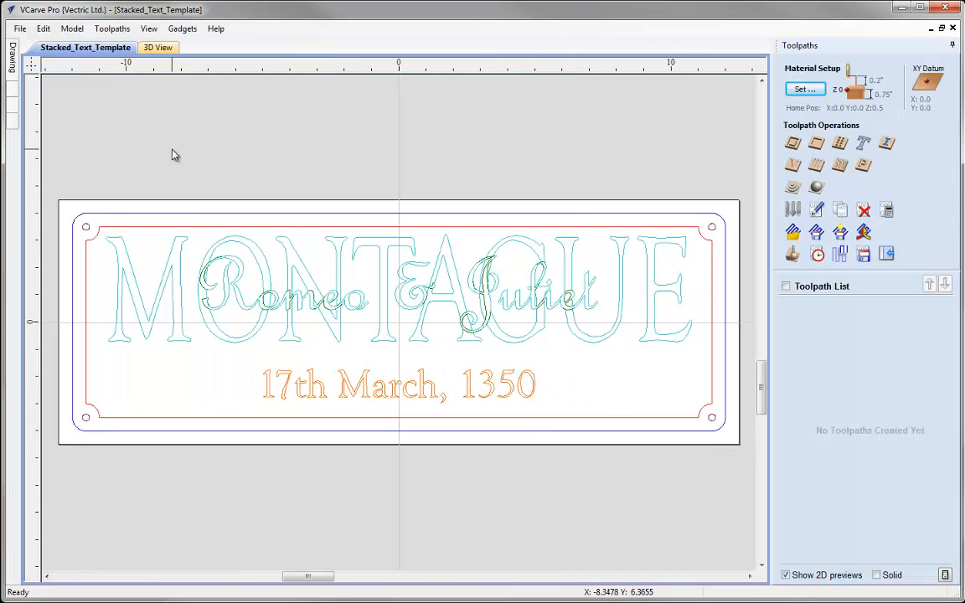
key(F6)
key(F7)
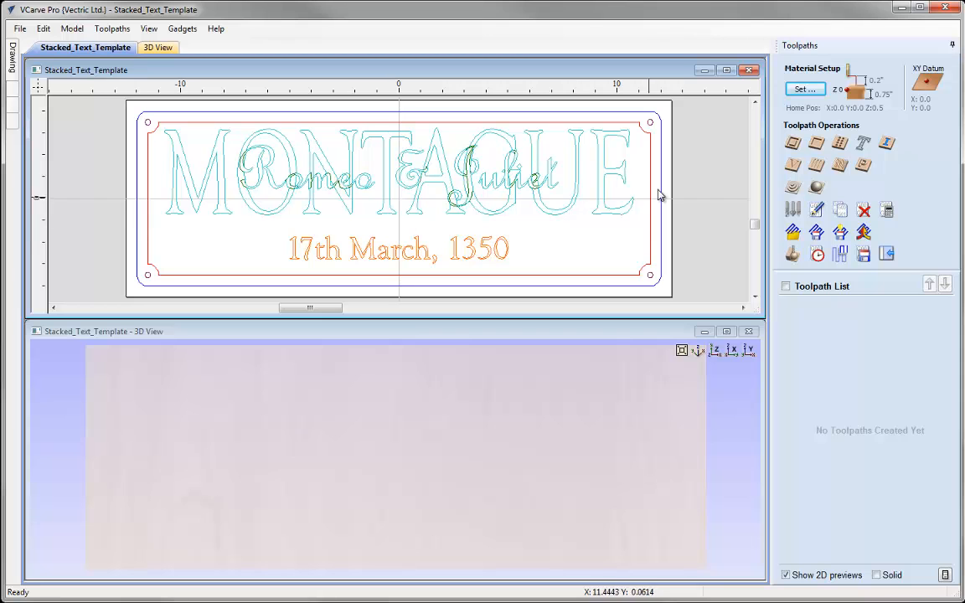
Step: Set the material's XY datum to the lower-left corner of the 0.75 inch thick board
click(803, 90)
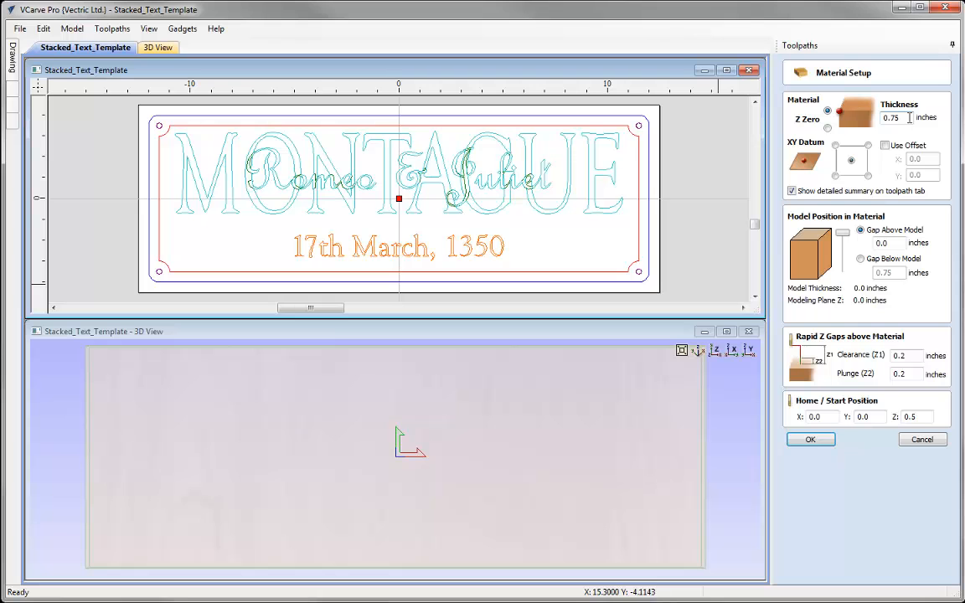
click(835, 177)
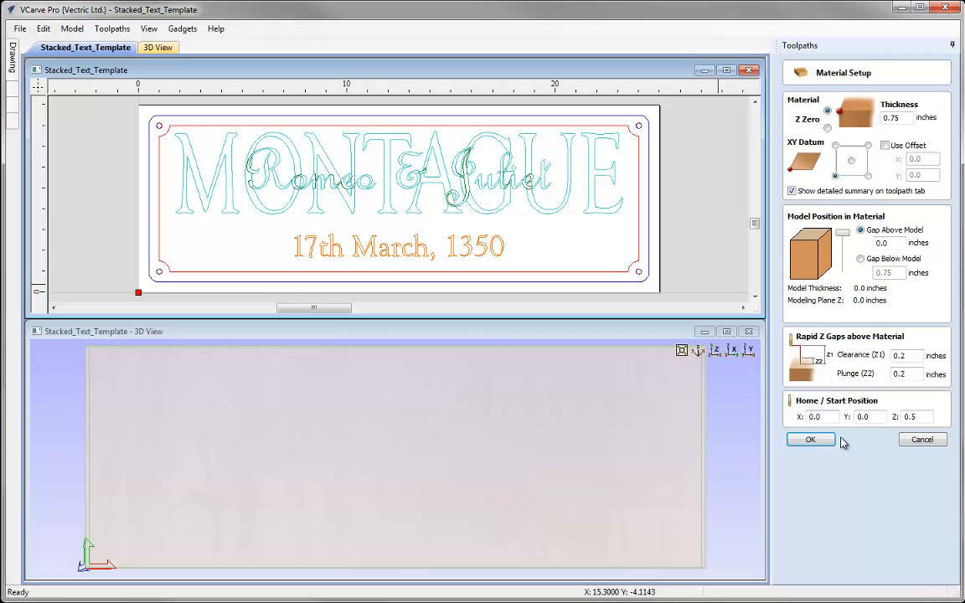
click(804, 440)
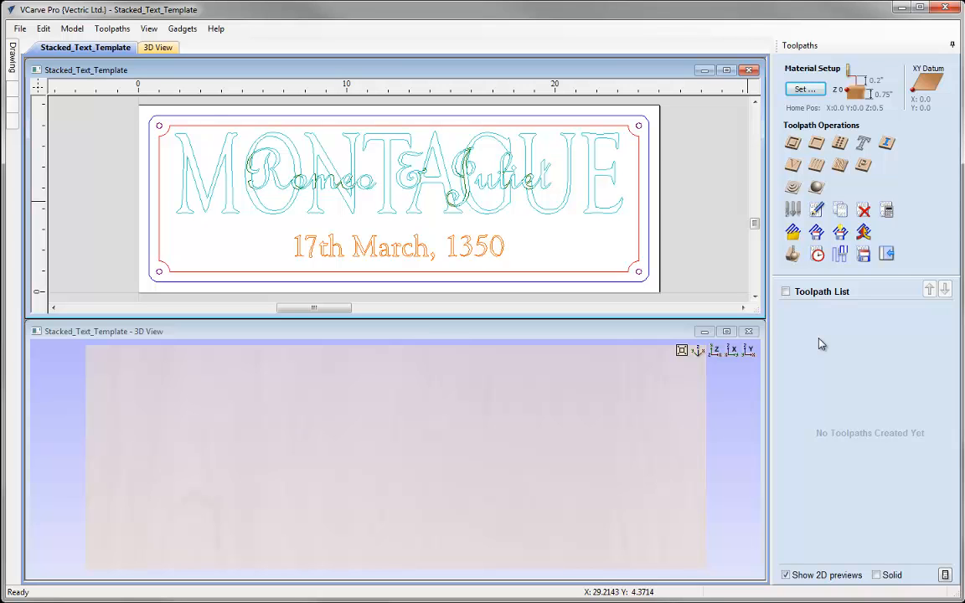
Step: Create a document variable named TD with the value 0.1
click(44, 29)
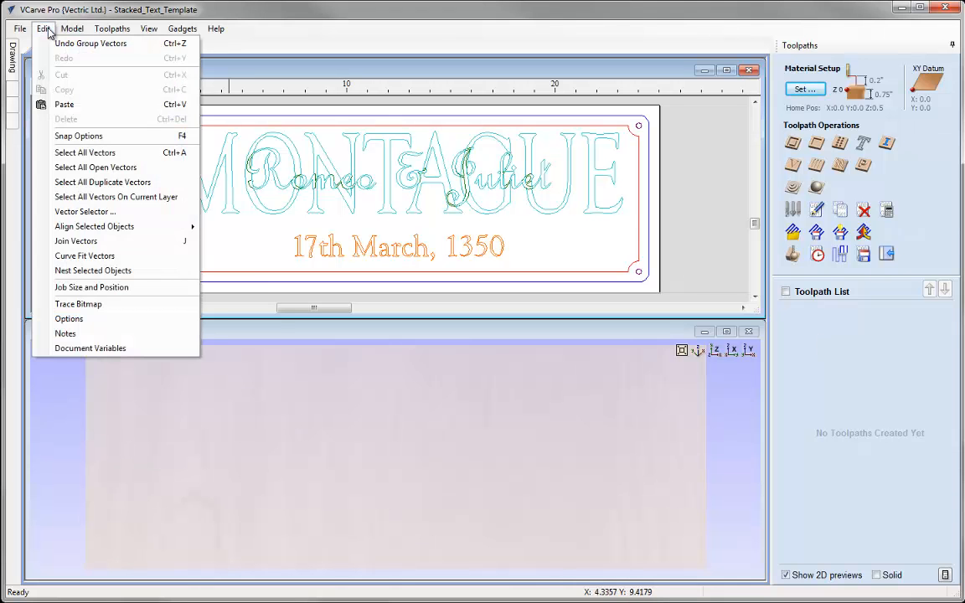
click(118, 355)
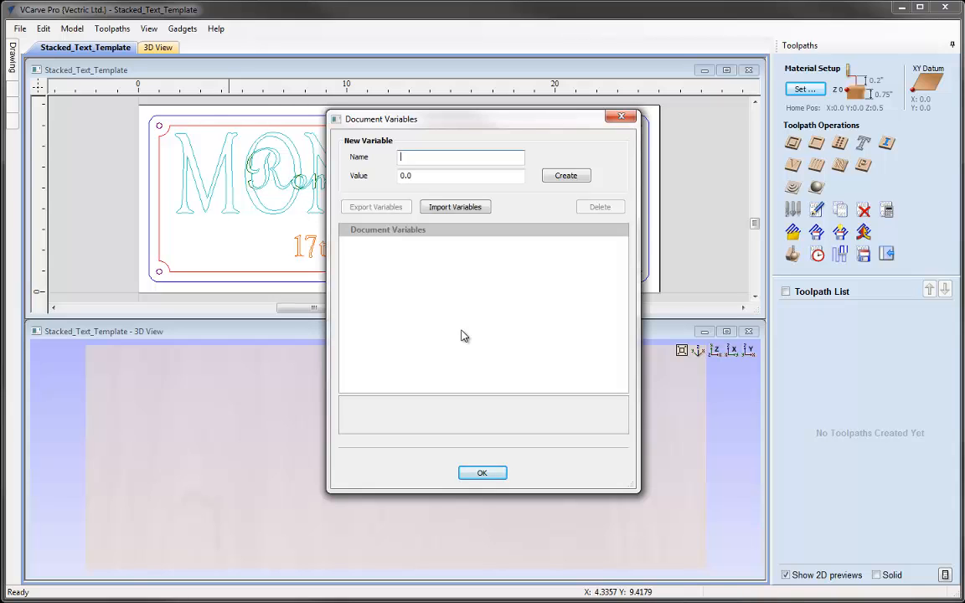
text(TD)
click(417, 174)
key(BackSpace)
text(1)
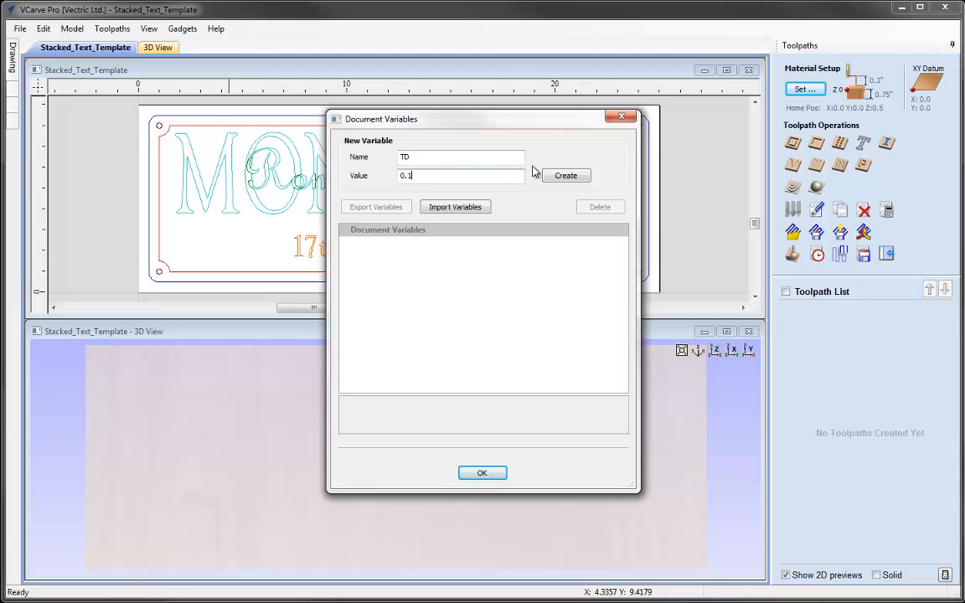
click(567, 176)
Step: Create a second document variable named BD with the value 0.1 and finish the variable setup
click(407, 159)
text(BD)
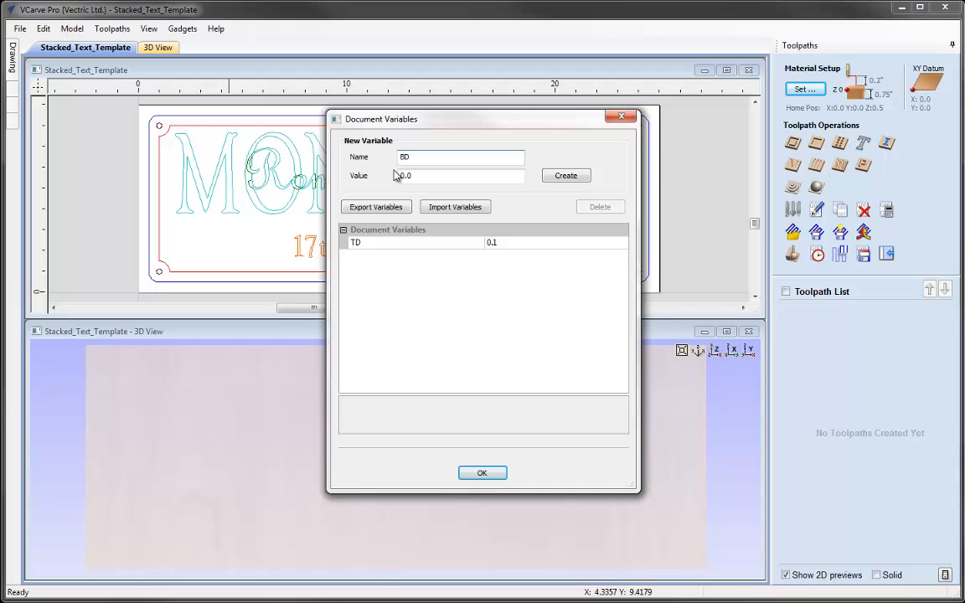
drag(406, 176, 422, 176)
text(1)
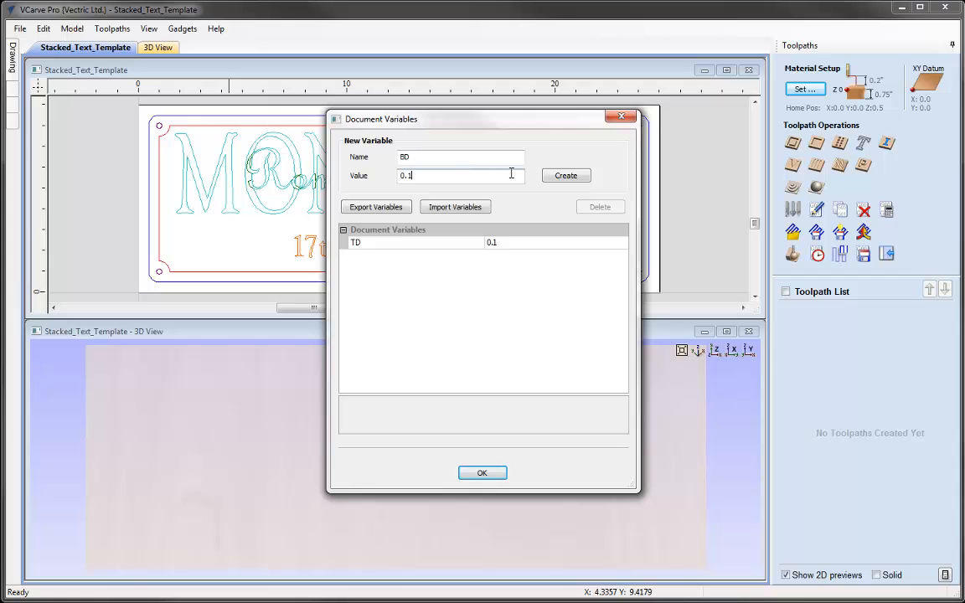
click(570, 177)
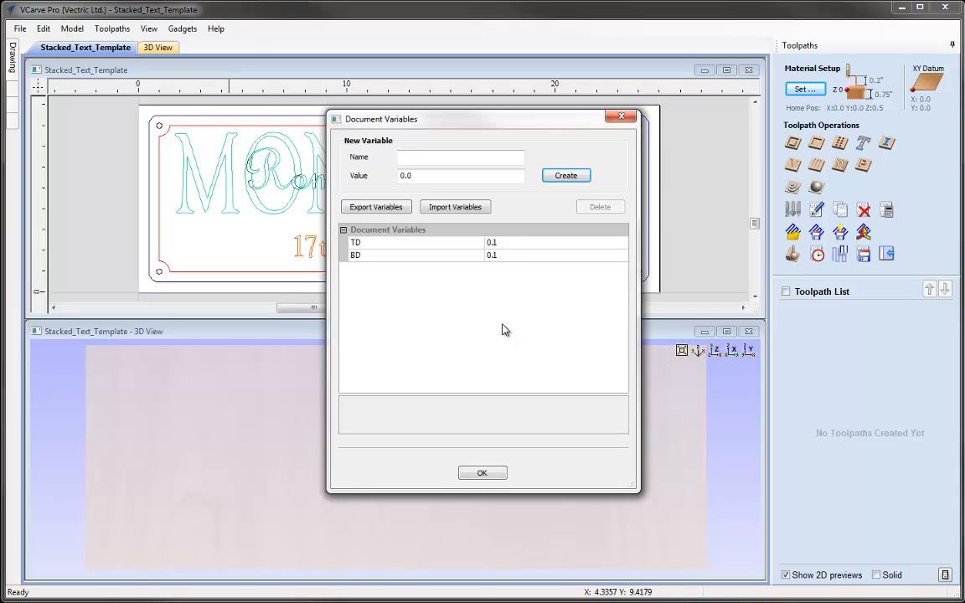
click(481, 475)
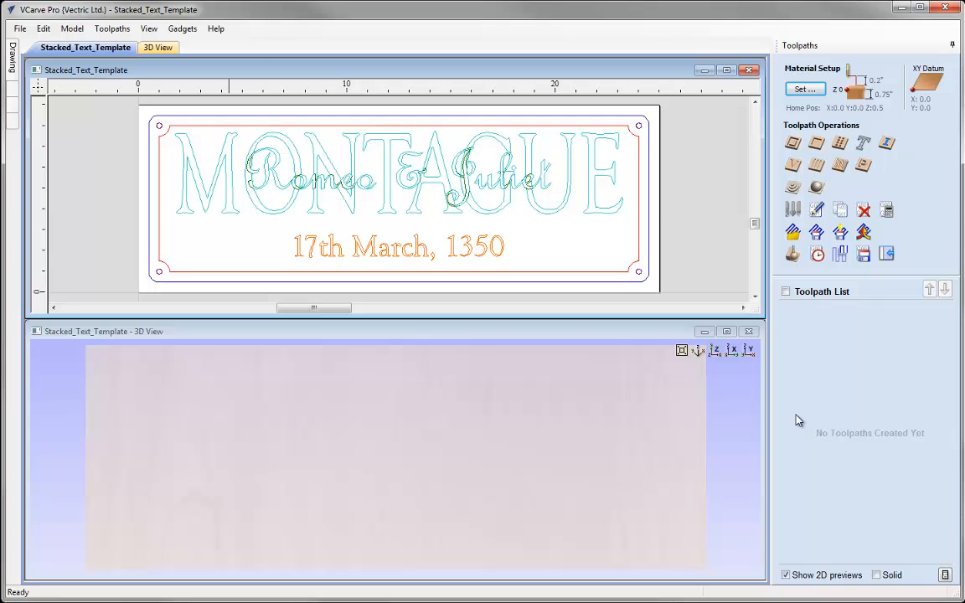
Step: Start a V-Carve / Engraving toolpath with a 0.0 start depth and a flat depth driven by the variable {TD}
click(793, 168)
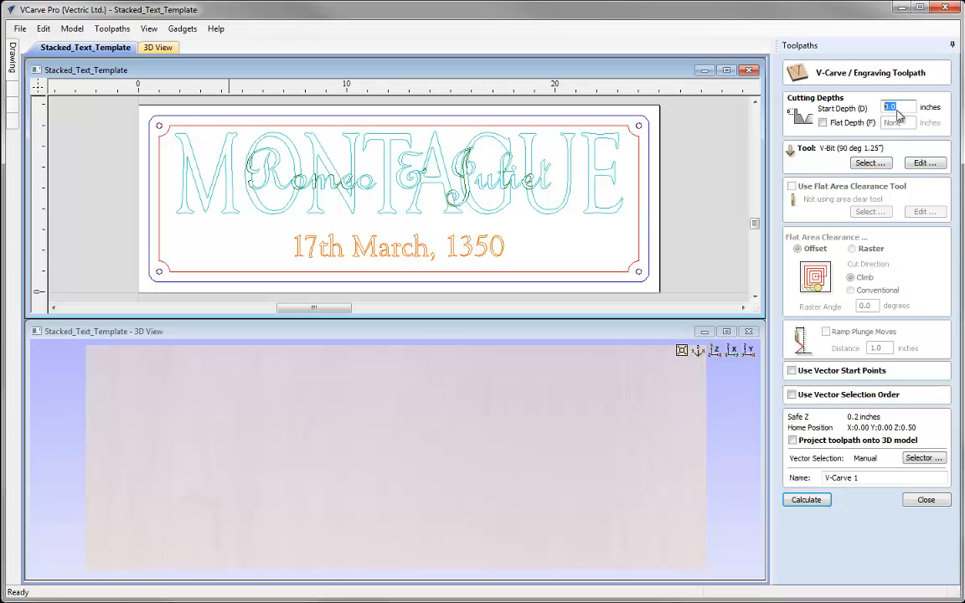
click(822, 123)
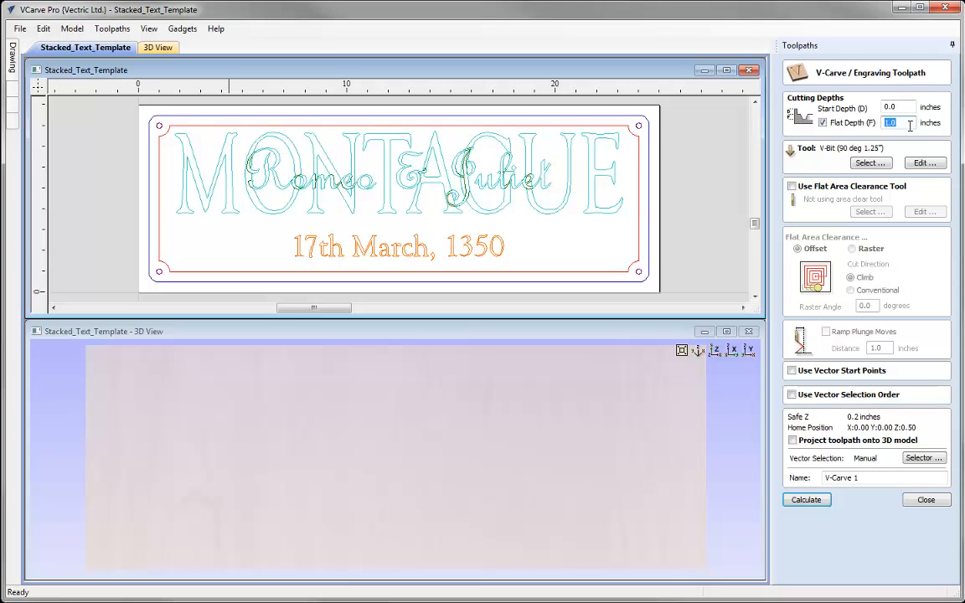
text(0)
text(TD})
text(})
Step: Add a new tool of type Engraving to the imperial Engraving group in the tool database
click(869, 164)
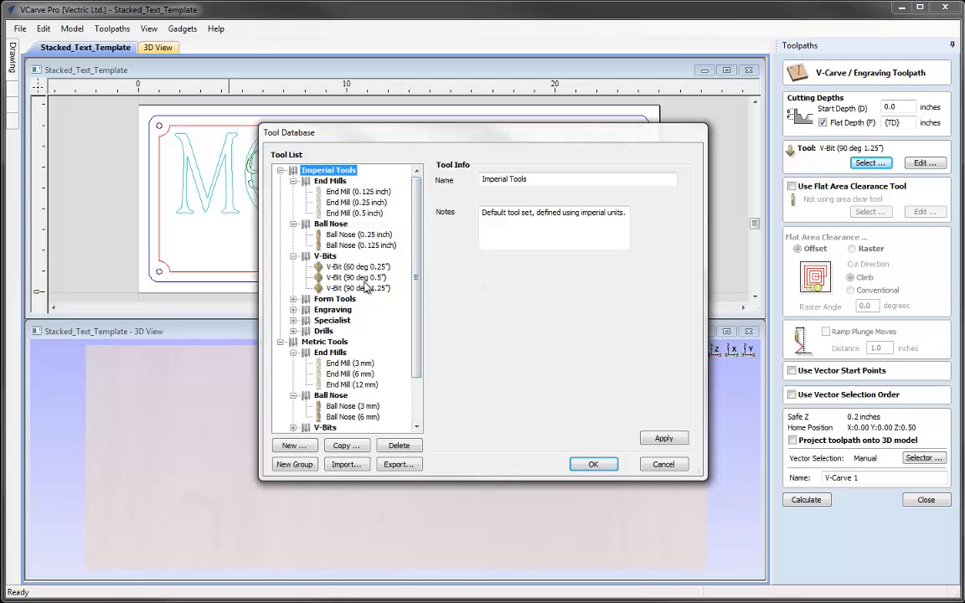
click(294, 310)
click(333, 310)
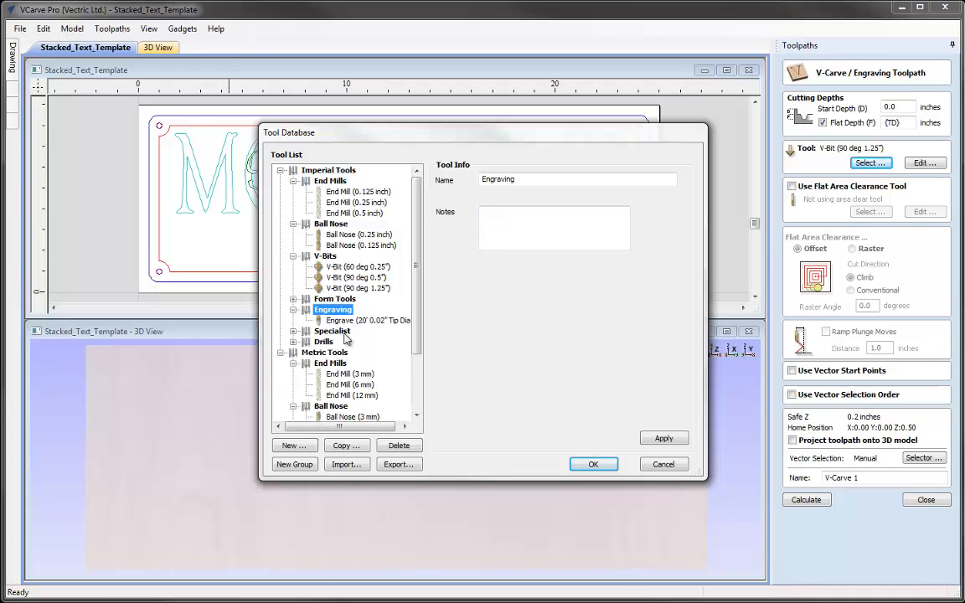
click(294, 444)
click(567, 196)
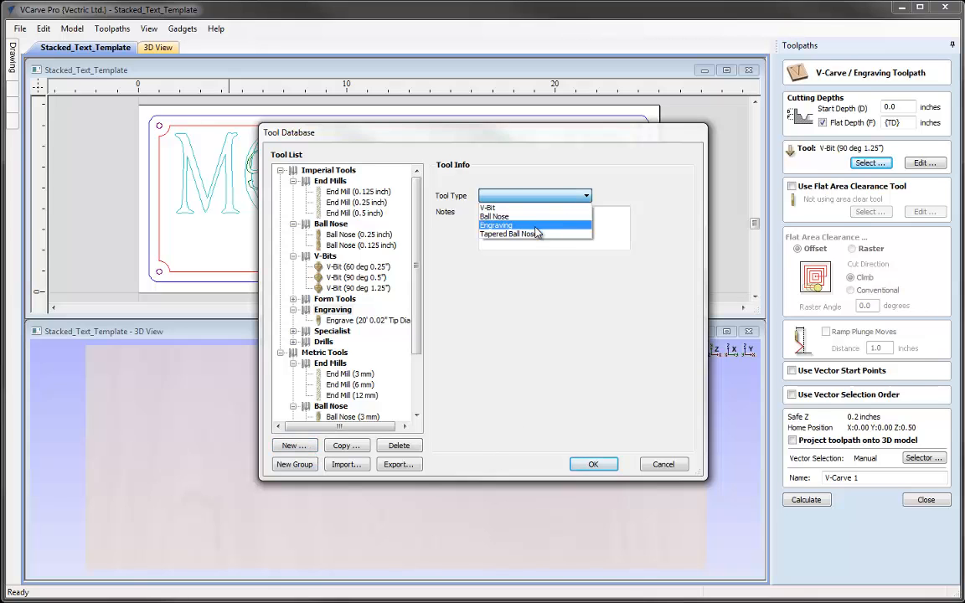
click(536, 226)
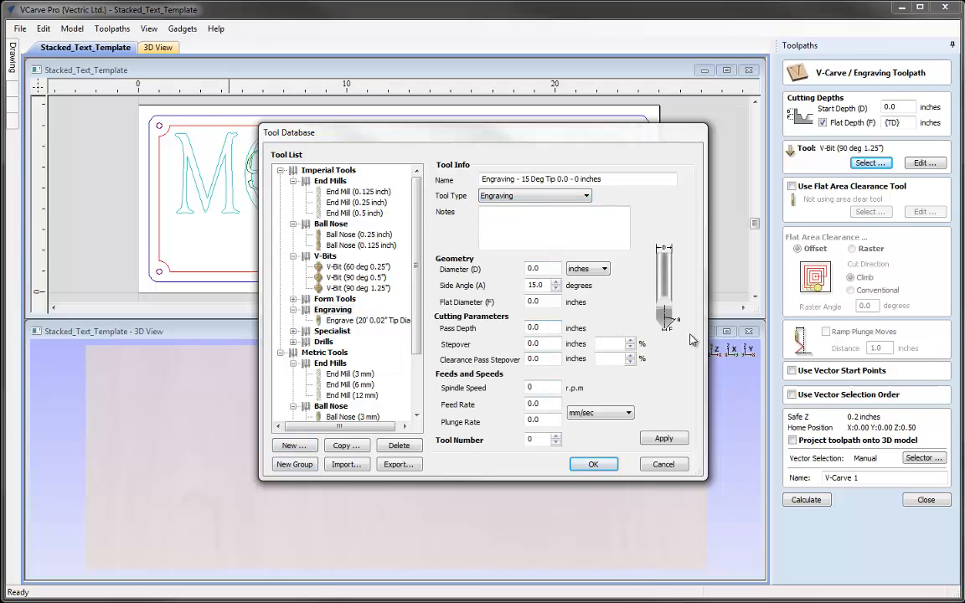
Step: Give the new tool a 0.5 inch diameter, 45 degree side angle and 0.03 inch flat diameter, and name its tip 0.03
double_click(543, 267)
text(0.5)
double_click(533, 284)
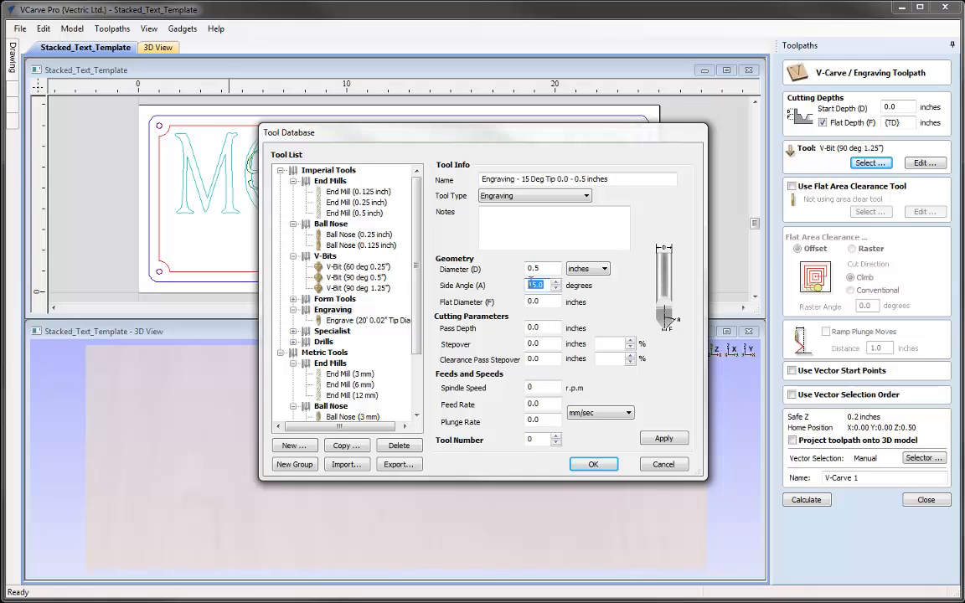
text(45)
click(546, 299)
text(3)
click(545, 327)
click(569, 178)
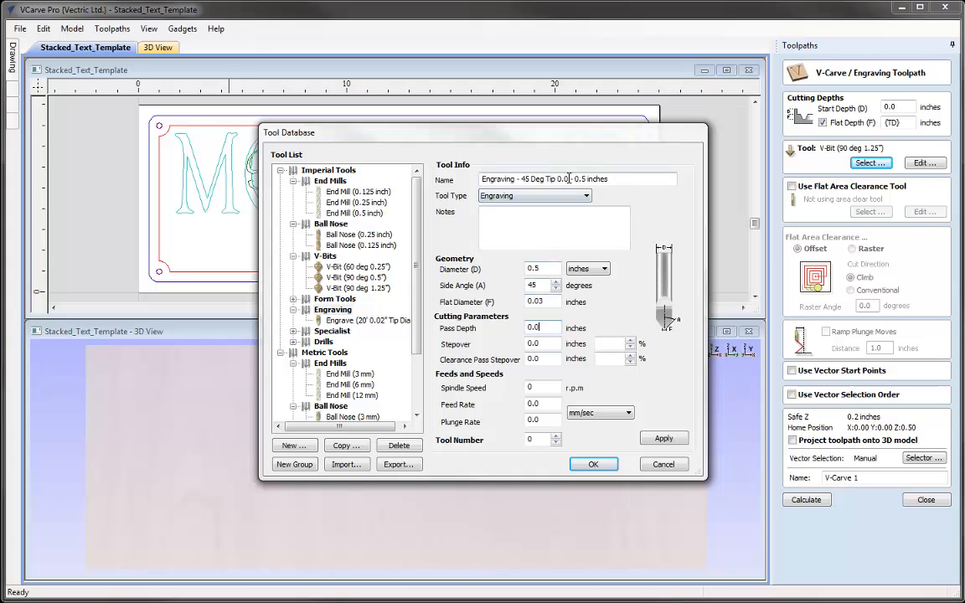
text(3)
key(BackSpace)
text(5)
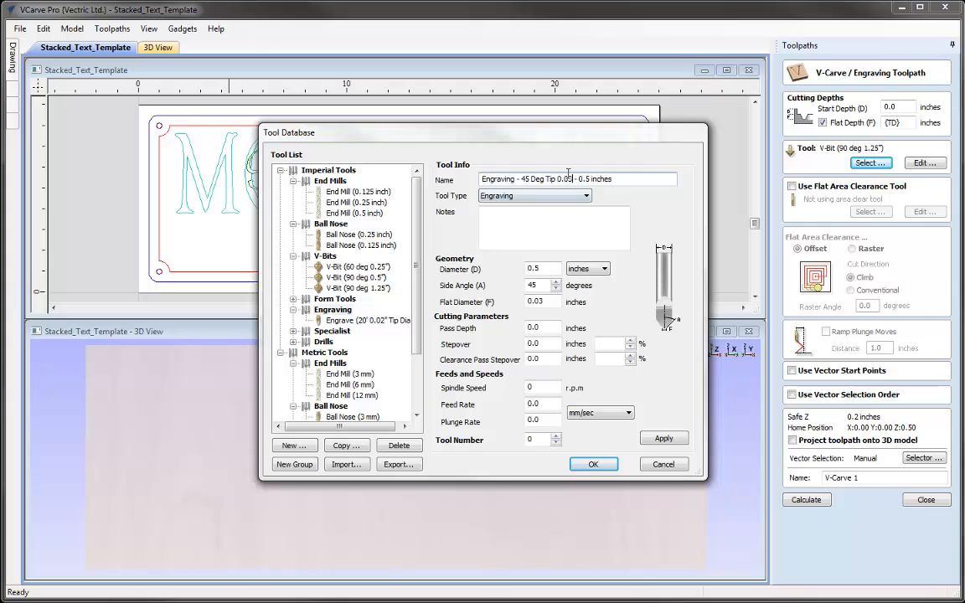
Step: Set the engraving tool's pass depth to 0.15, stepover to 0.015 and clearance pass stepover to 0.15 inches
drag(550, 328, 493, 328)
text(0.15)
key(Tab)
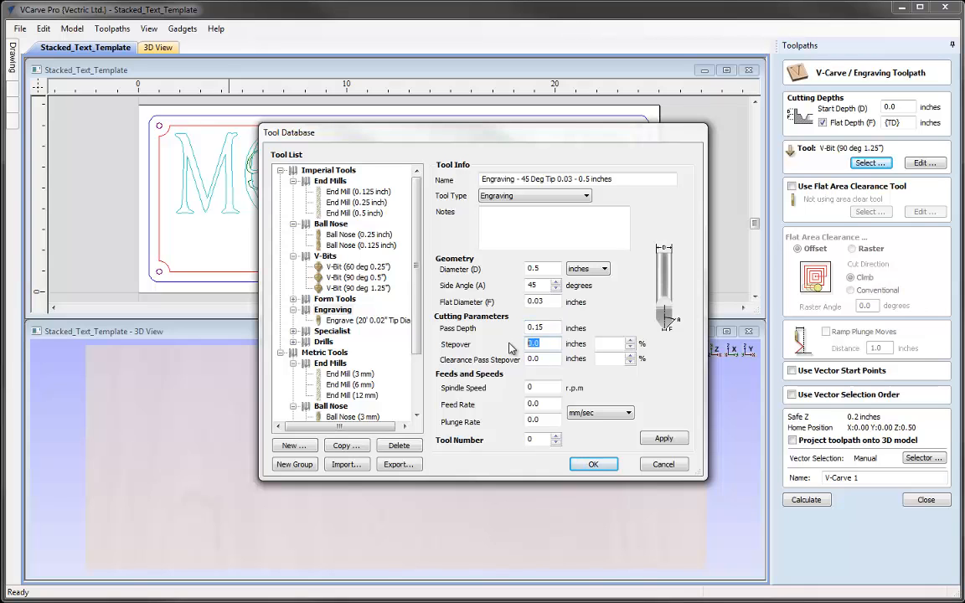
text(0.015)
double_click(532, 359)
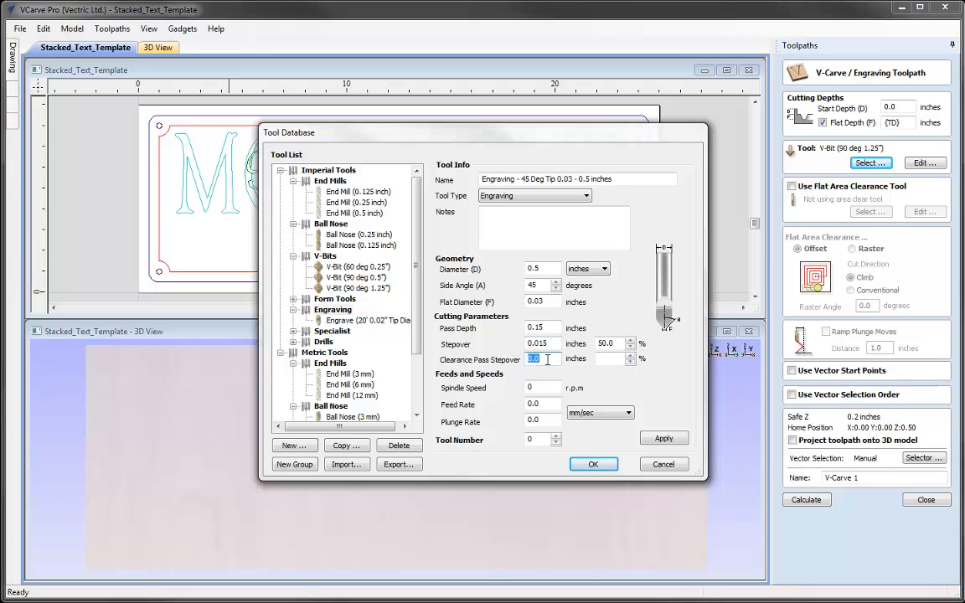
text(0.15)
Step: Set the engraving tool's spindle speed to 12000 r.p.m., feed rate to 120, plunge rate to 30 and tool number to 1
double_click(534, 386)
text(12000)
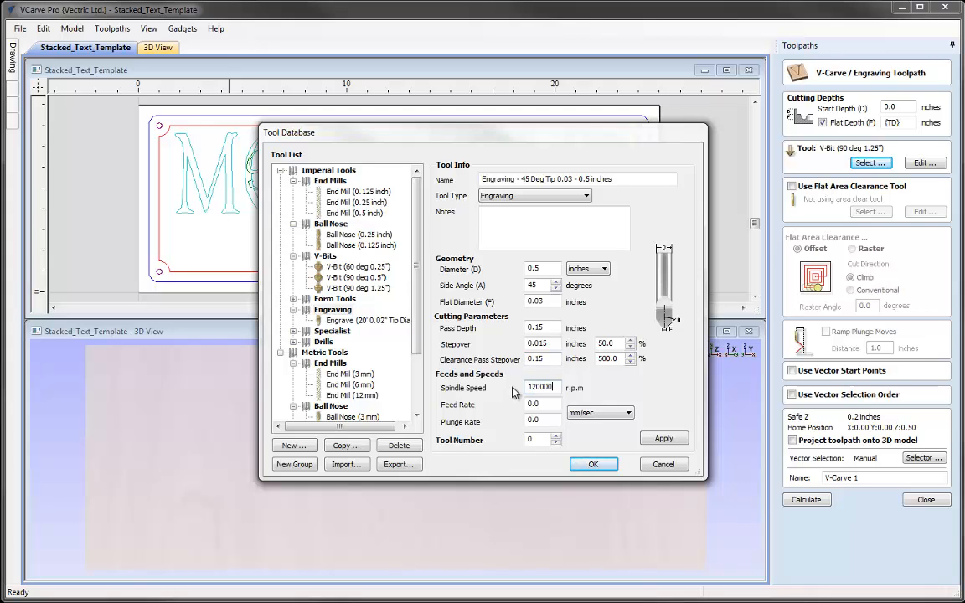
text(0)
key(BackSpace)
key(Tab)
text(120)
key(Tab)
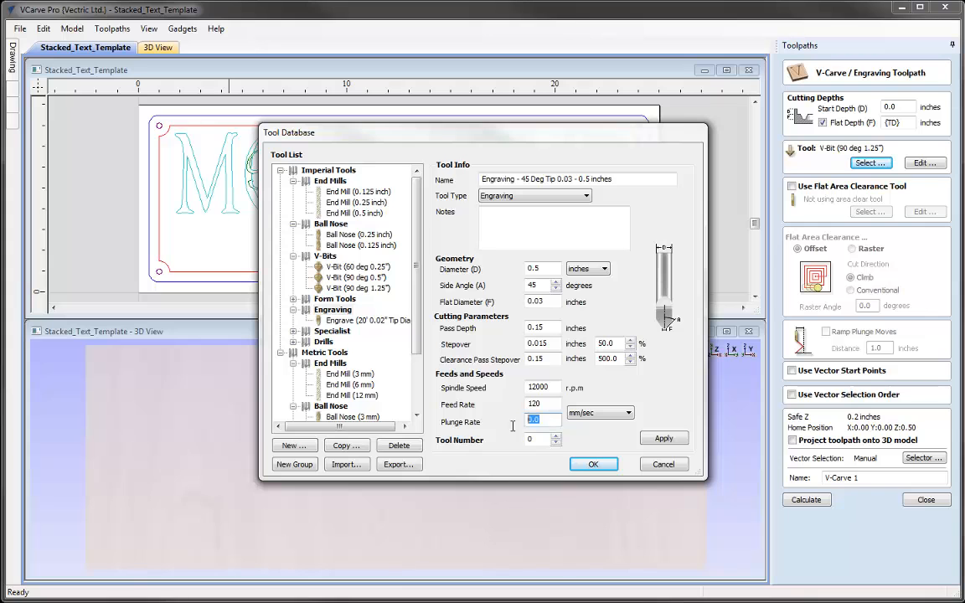
text(30)
key(Tab)
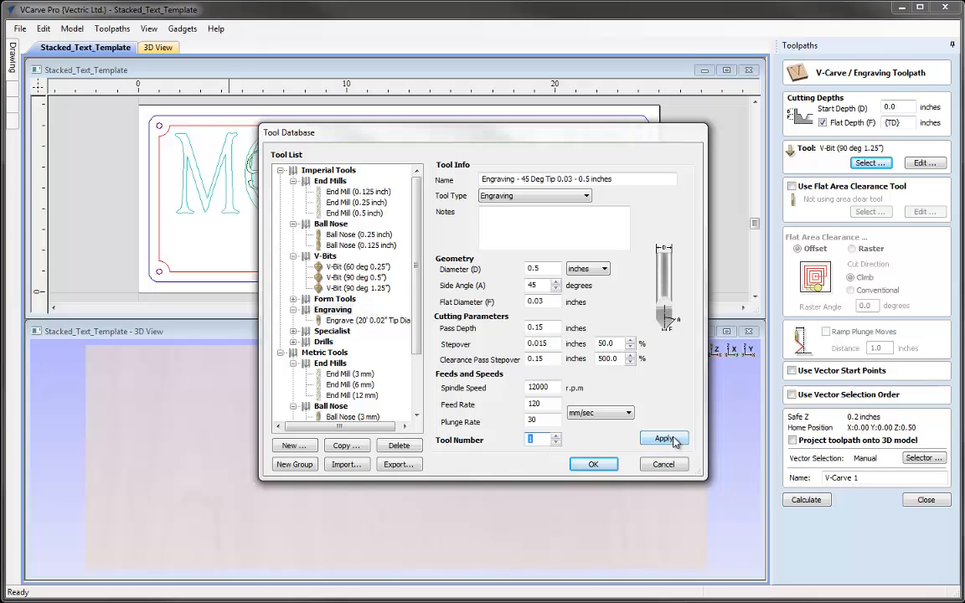
Step: Switch the rates to inches/min with feed 120 and plunge 30, then save the engraving tool and use it for the toolpath
click(620, 413)
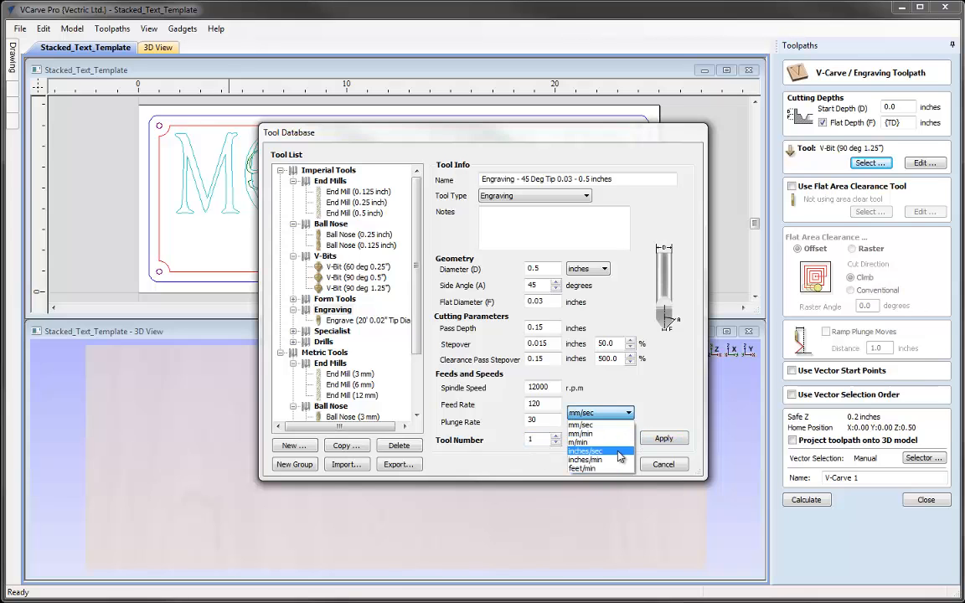
click(584, 459)
drag(556, 403, 506, 409)
text(120)
drag(553, 423, 523, 423)
text(30)
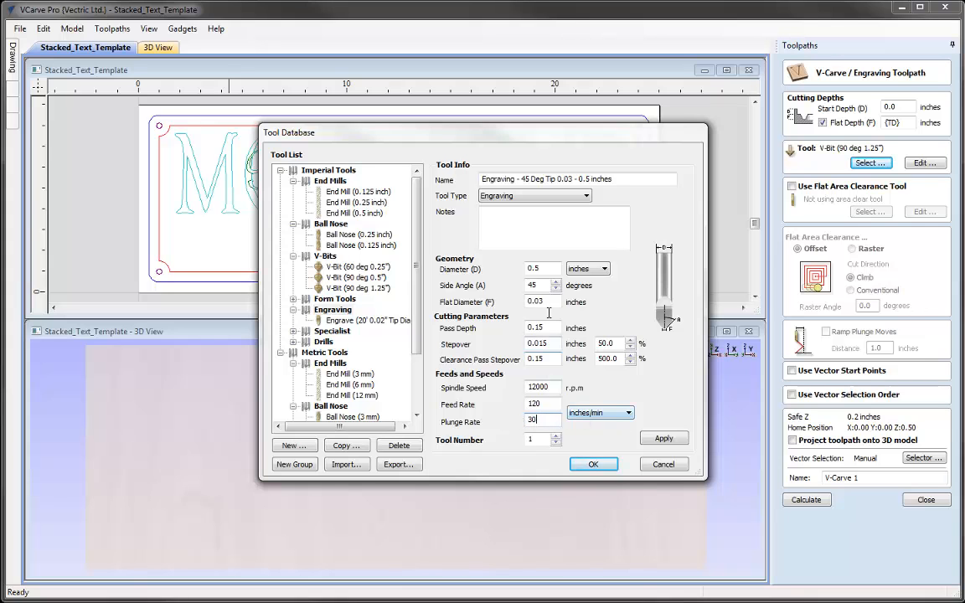
click(663, 438)
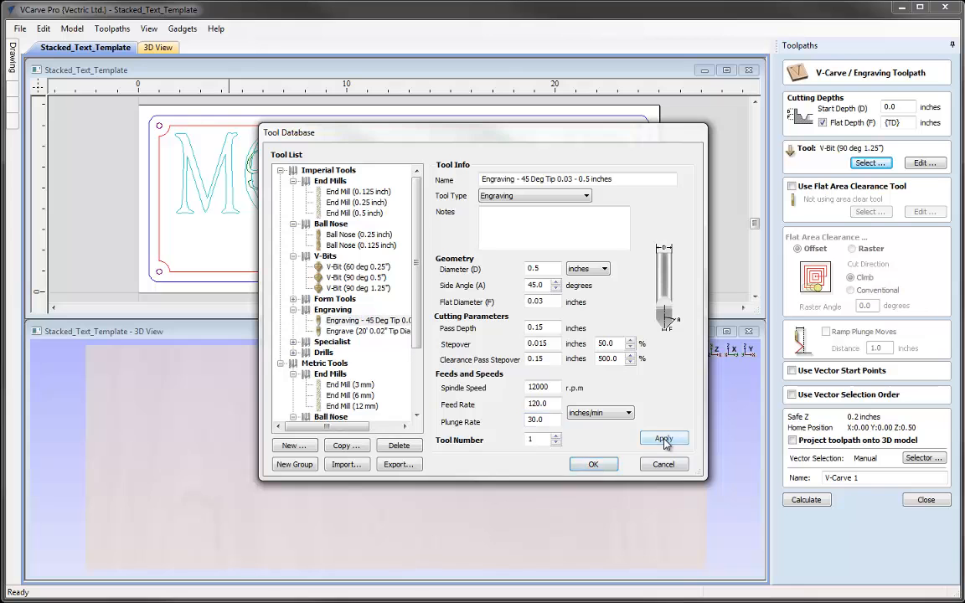
click(593, 463)
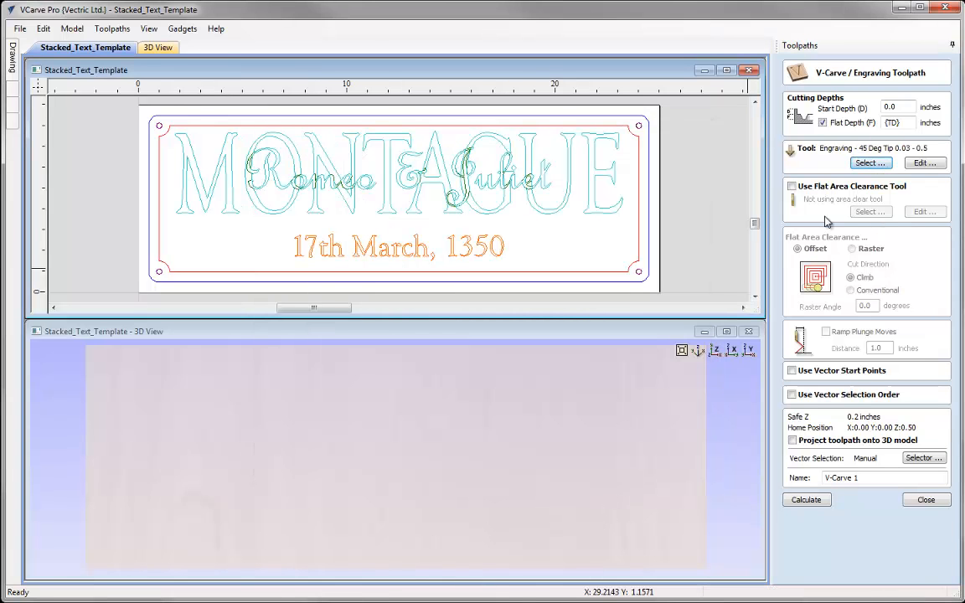
Step: Enable flat area clearance with the End Mill (0.25 inch) and keep the Offset clearing strategy
click(792, 186)
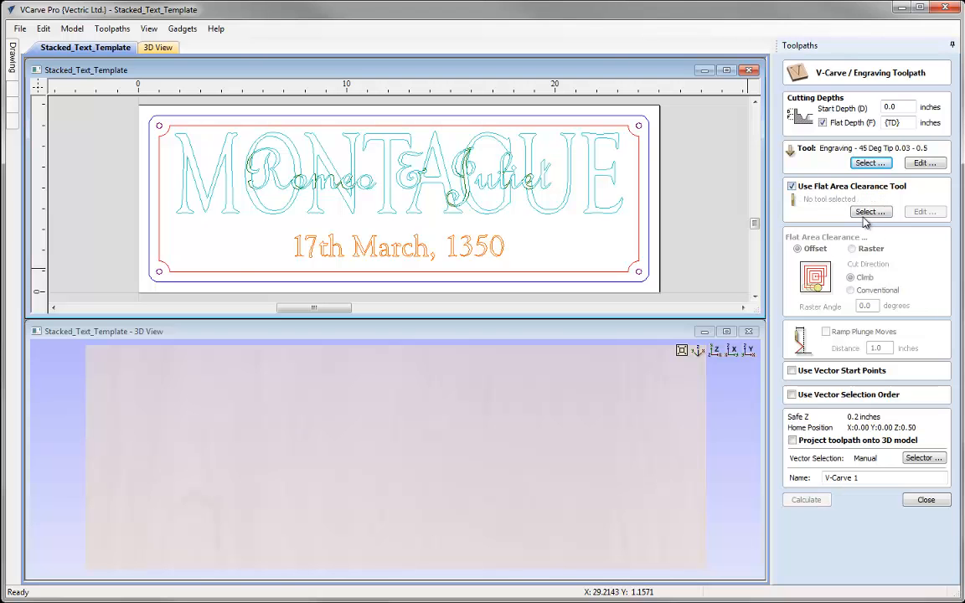
click(870, 212)
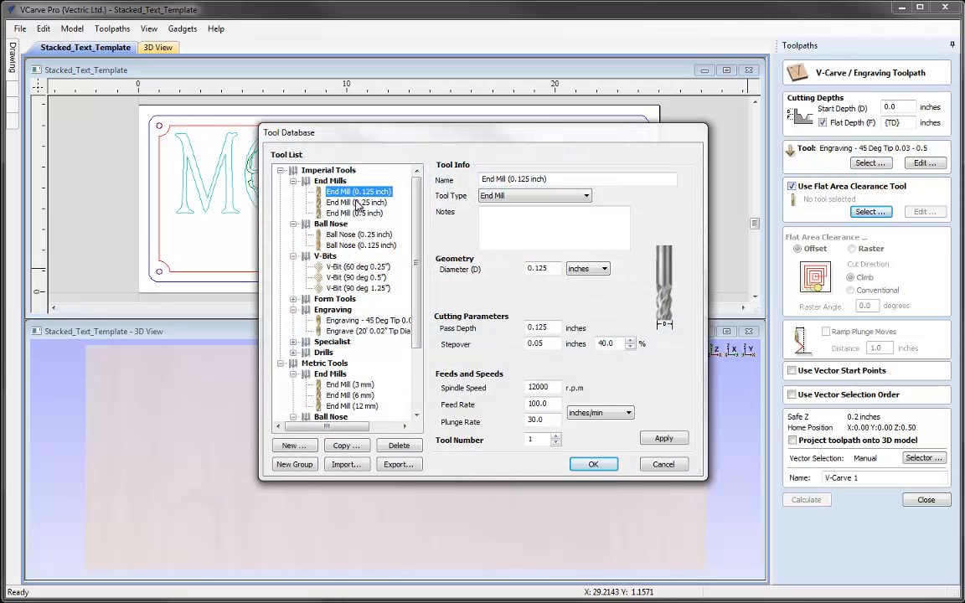
click(338, 203)
click(662, 439)
click(594, 465)
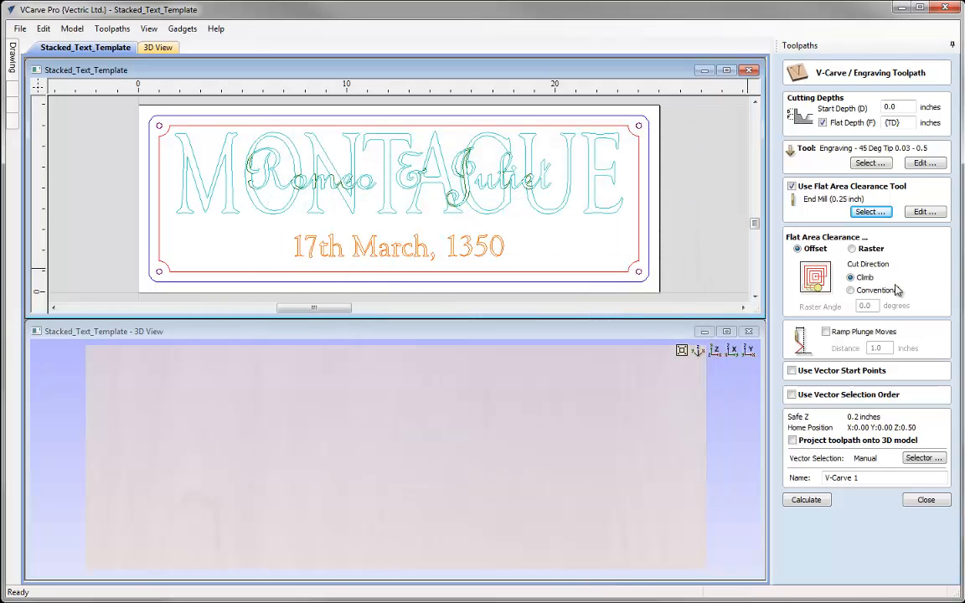
click(853, 248)
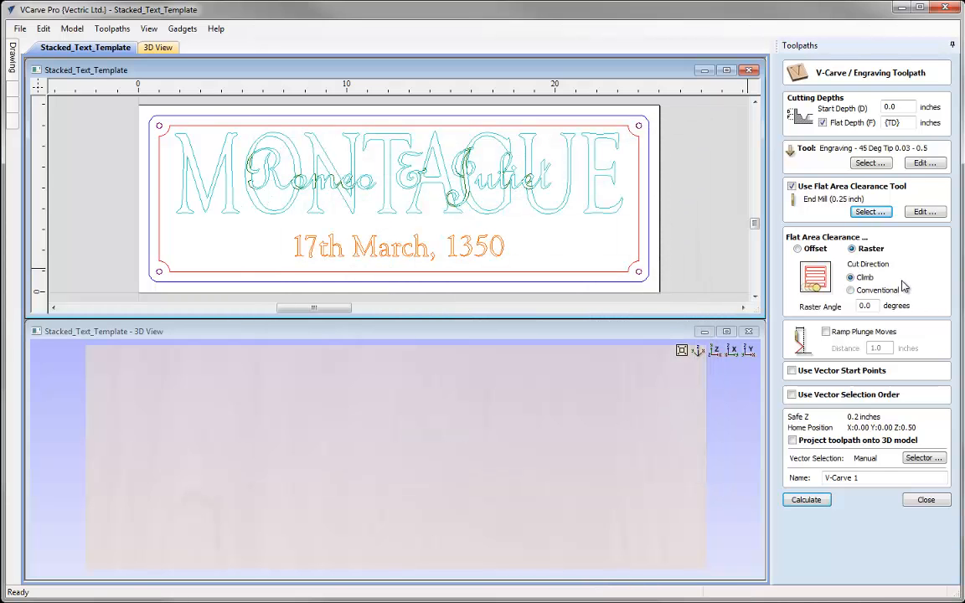
click(798, 250)
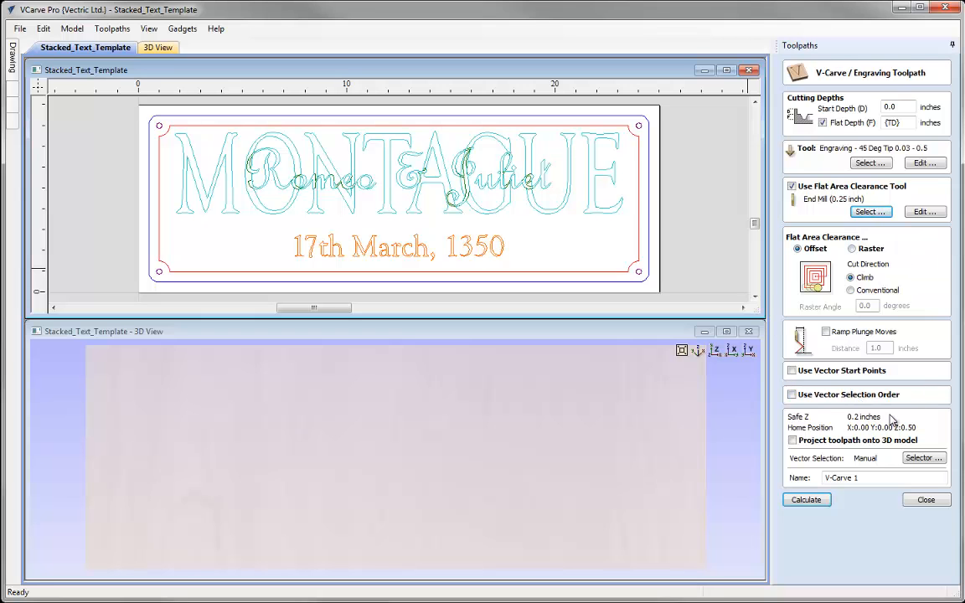
Step: Select the closed vectors on the Inner Border and TOP TEXT layers and associate that selection with the toolpath
click(921, 457)
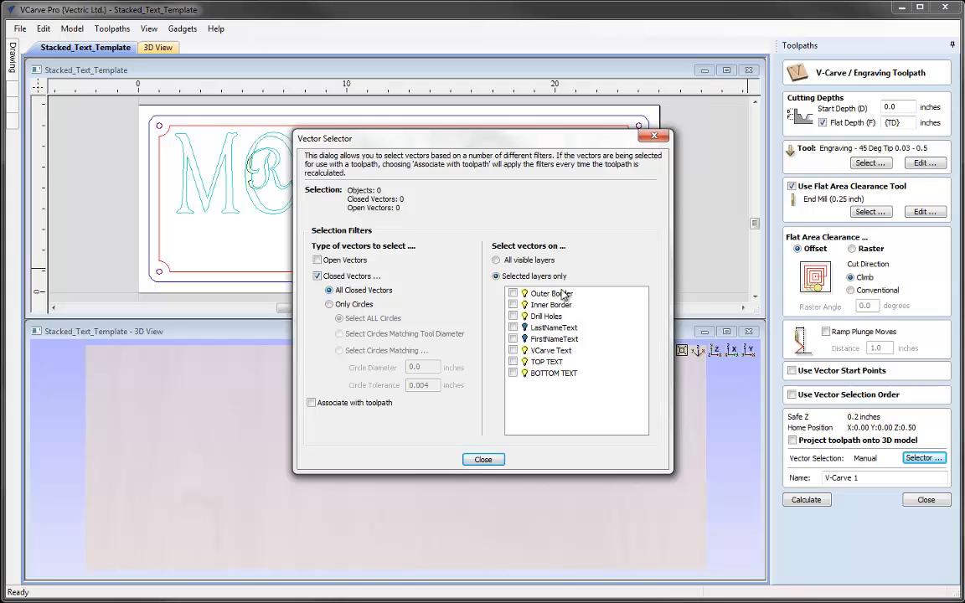
click(513, 305)
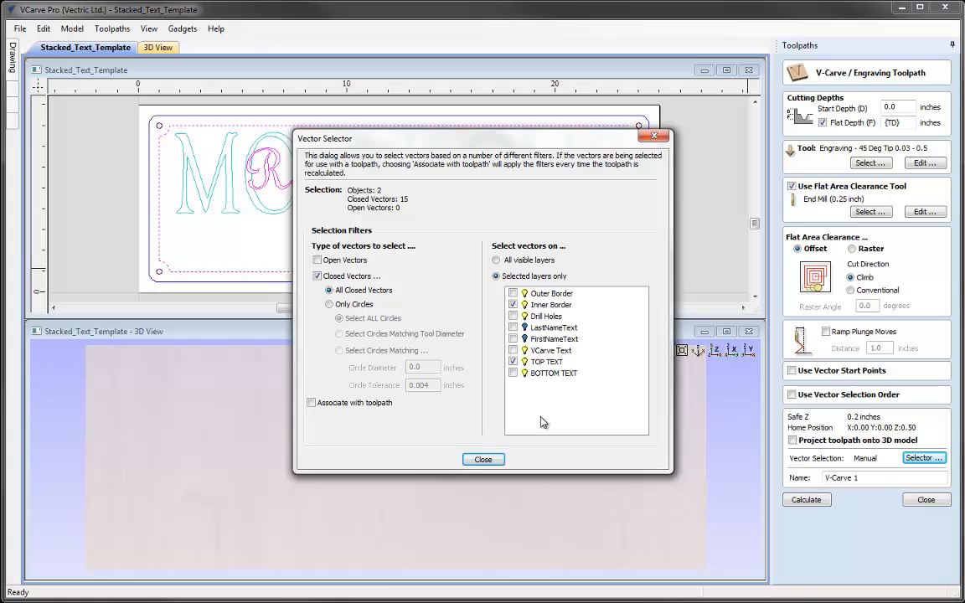
click(315, 403)
click(484, 461)
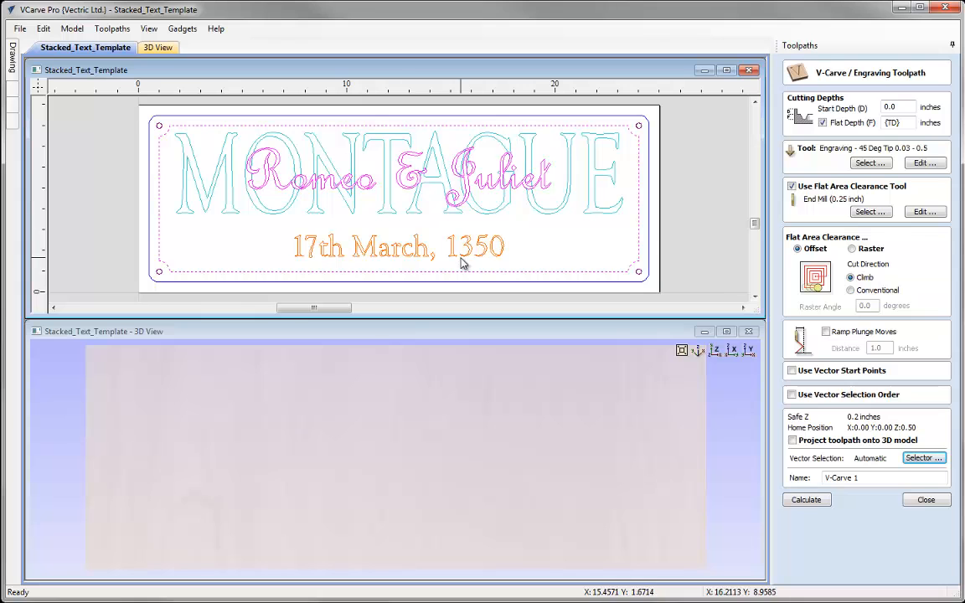
Step: Name the toolpath V-Carve TOP TEXT and calculate it
click(863, 479)
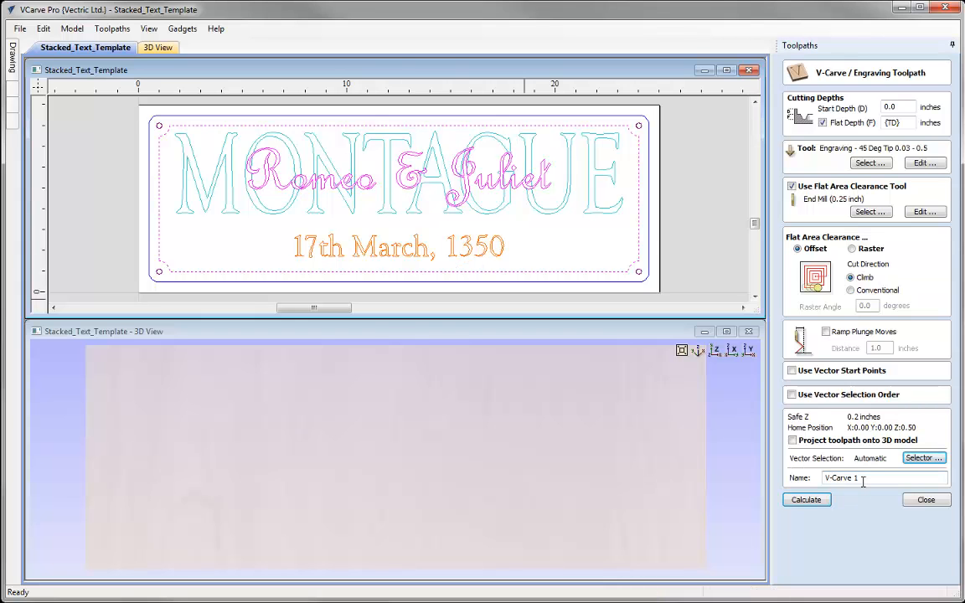
text(TOP TEXT)
click(806, 500)
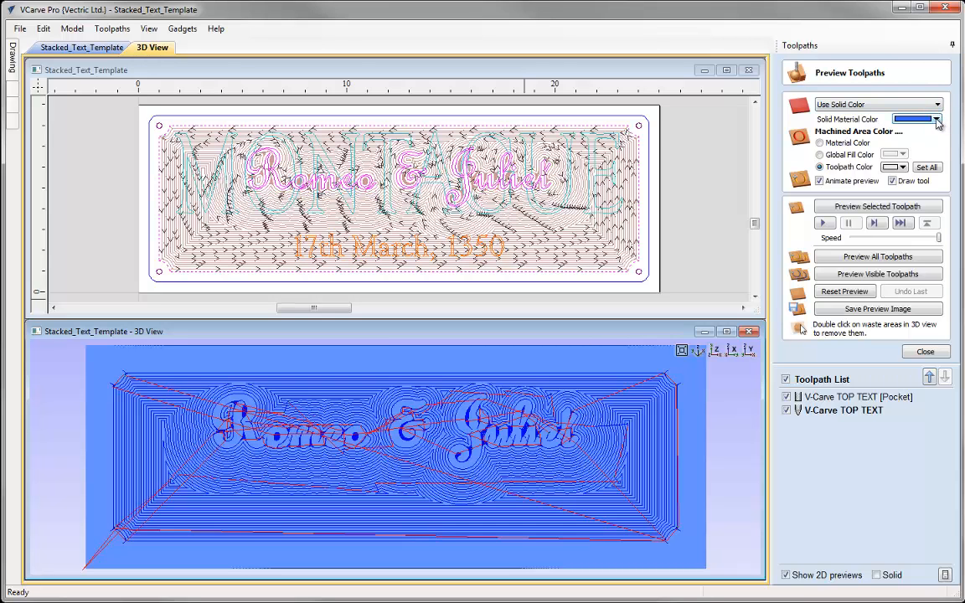
Step: Assign a cyan machined-area colour to both the V-Carve TOP TEXT toolpath and its pocket toolpath
click(902, 166)
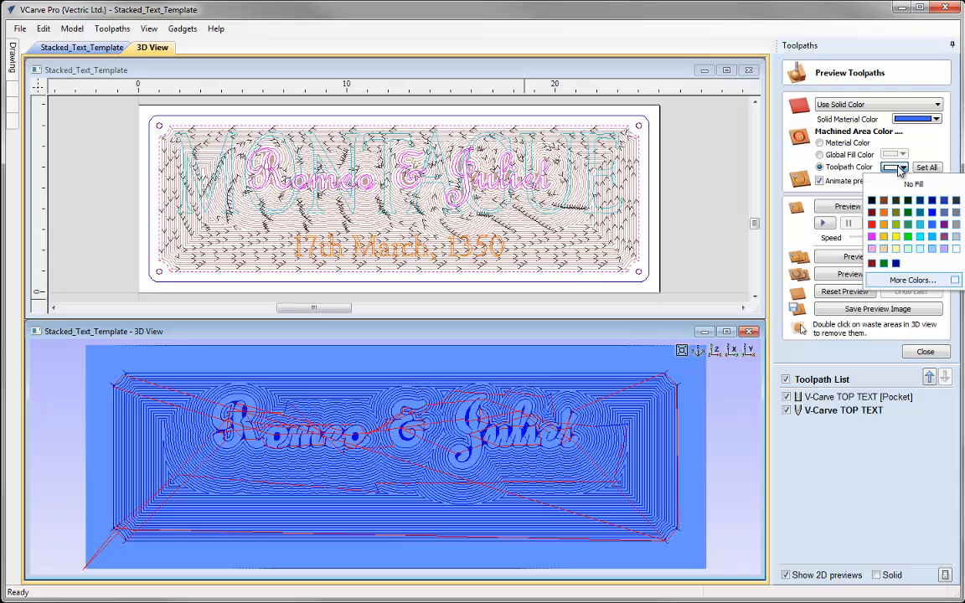
click(920, 238)
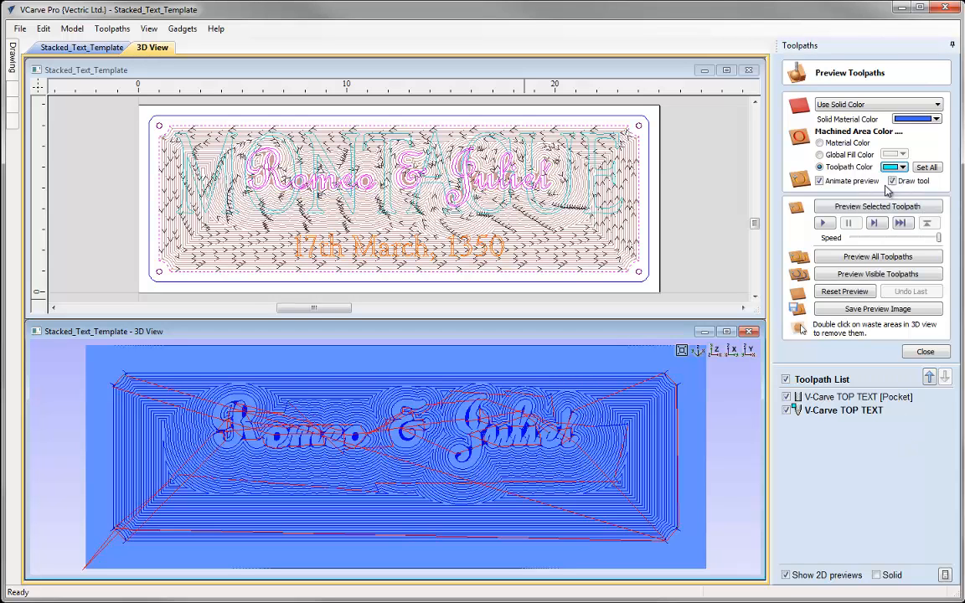
click(809, 400)
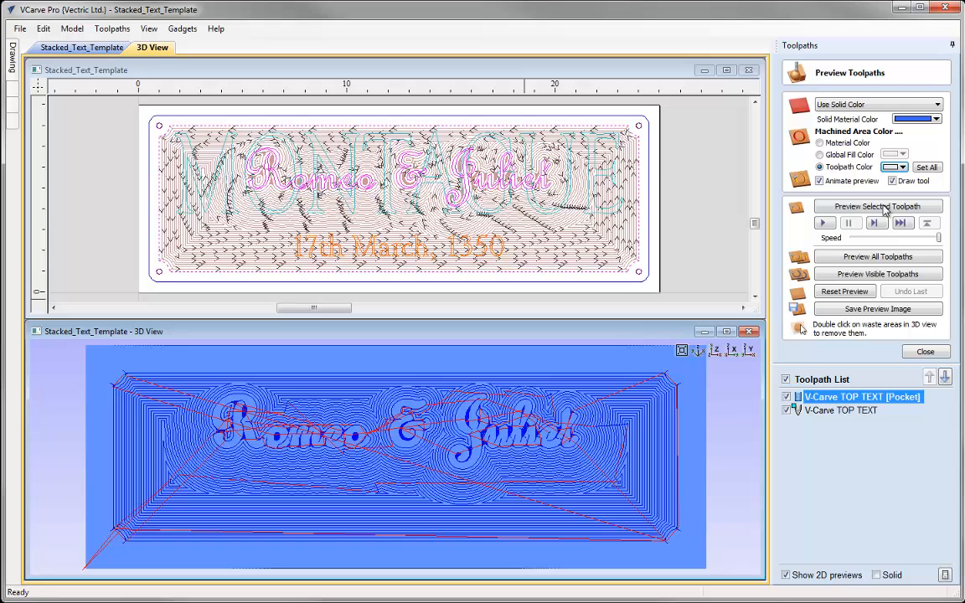
click(902, 166)
click(921, 238)
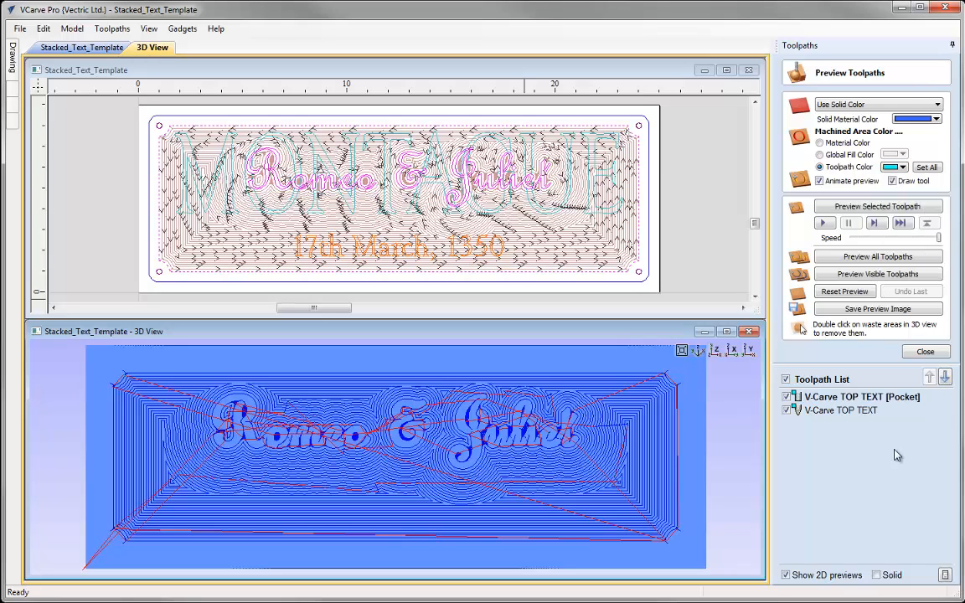
Step: Preview the V-Carve TOP TEXT [Pocket] toolpath and then the V-Carve TOP TEXT toolpath in 3D
click(855, 397)
click(877, 206)
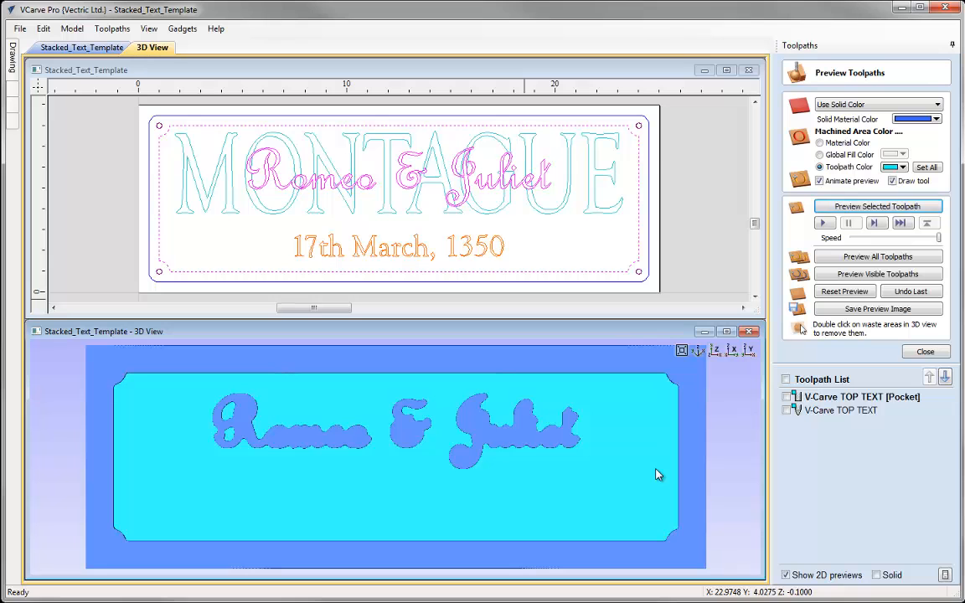
click(837, 411)
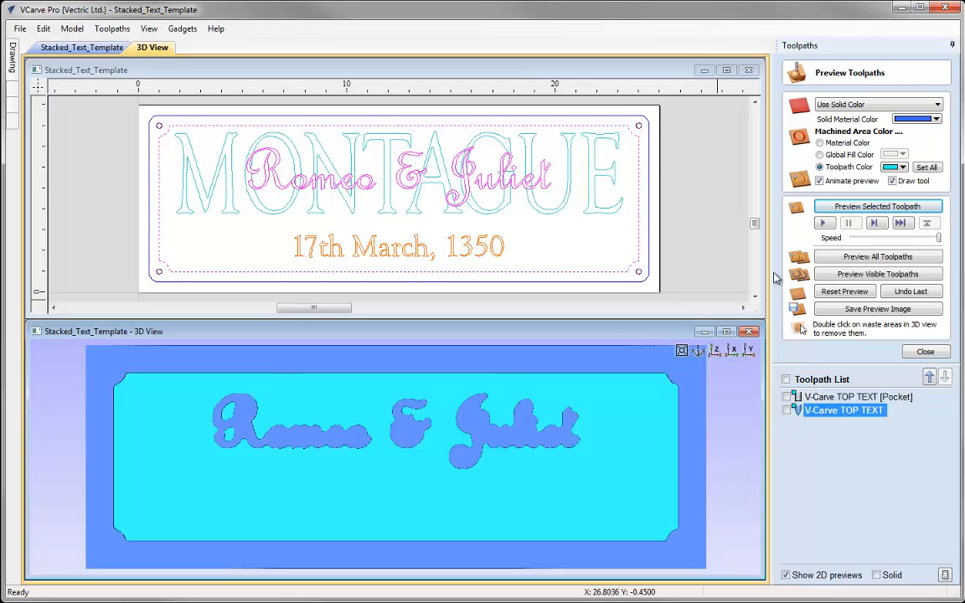
click(877, 206)
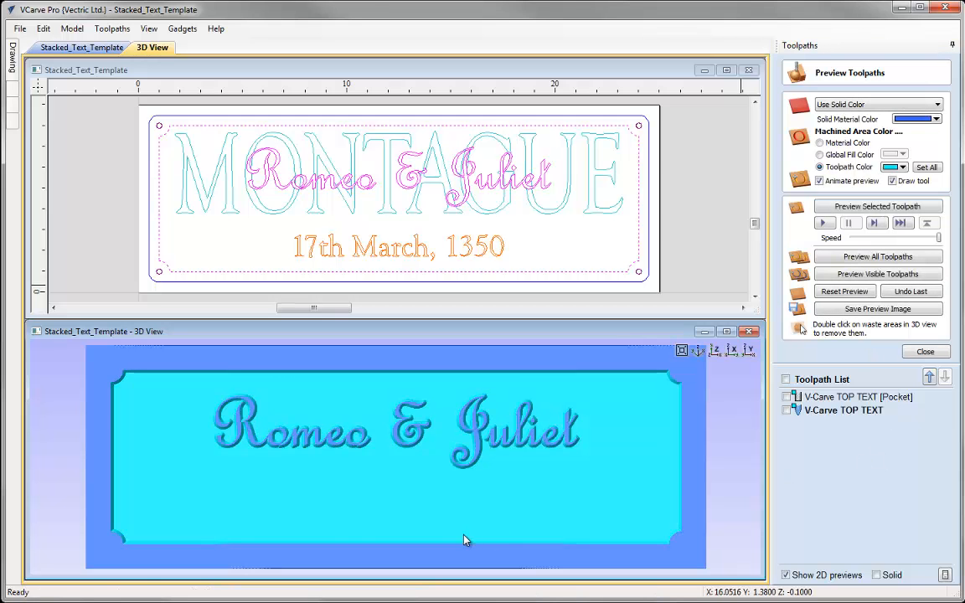
Step: Examine the carved top text in the 3D preview at an angle and up close, then return to the top-down view
drag(445, 515, 429, 471)
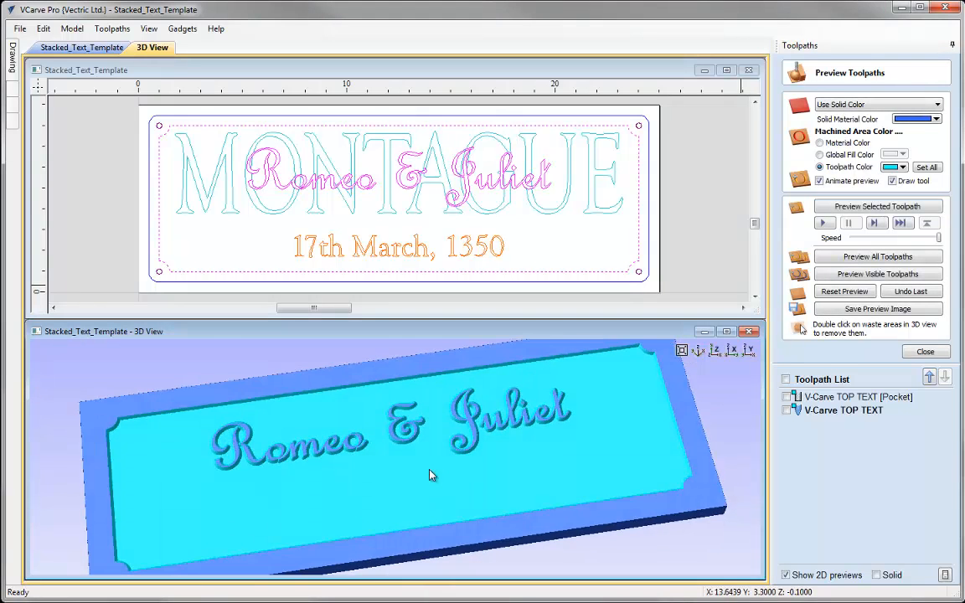
scroll(353, 432, up, 3)
scroll(353, 432, up, 3)
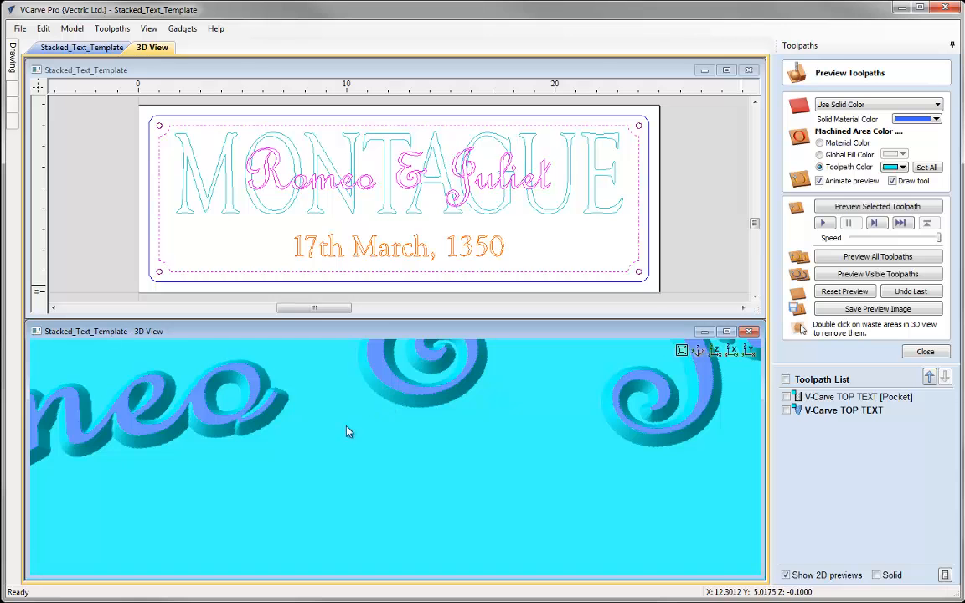
click(713, 350)
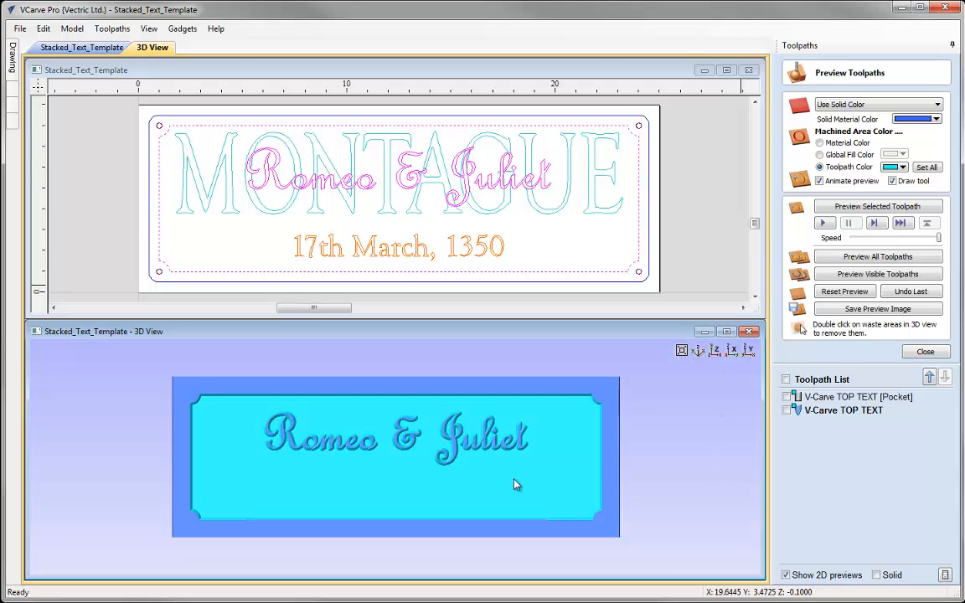
scroll(472, 449, up, 3)
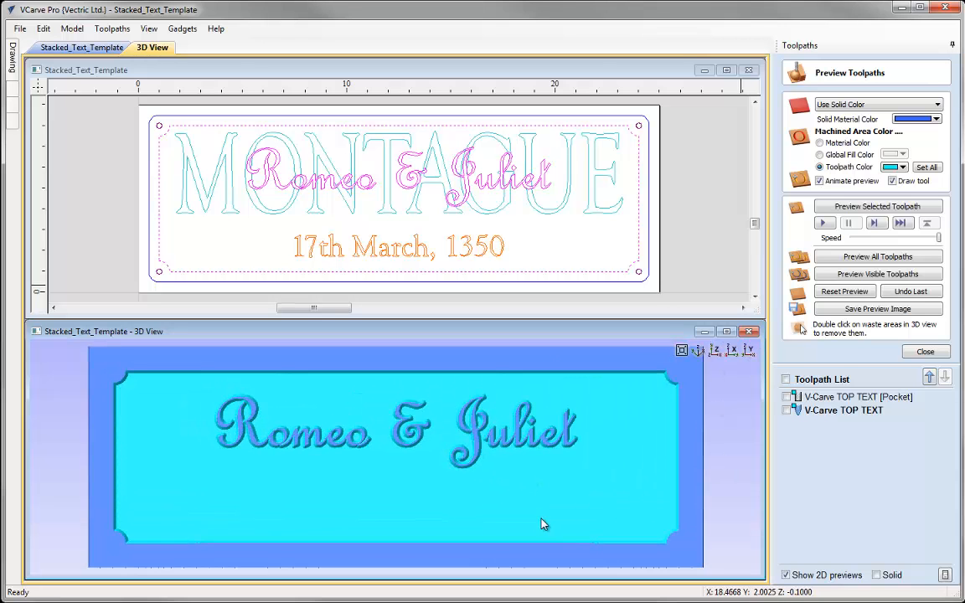
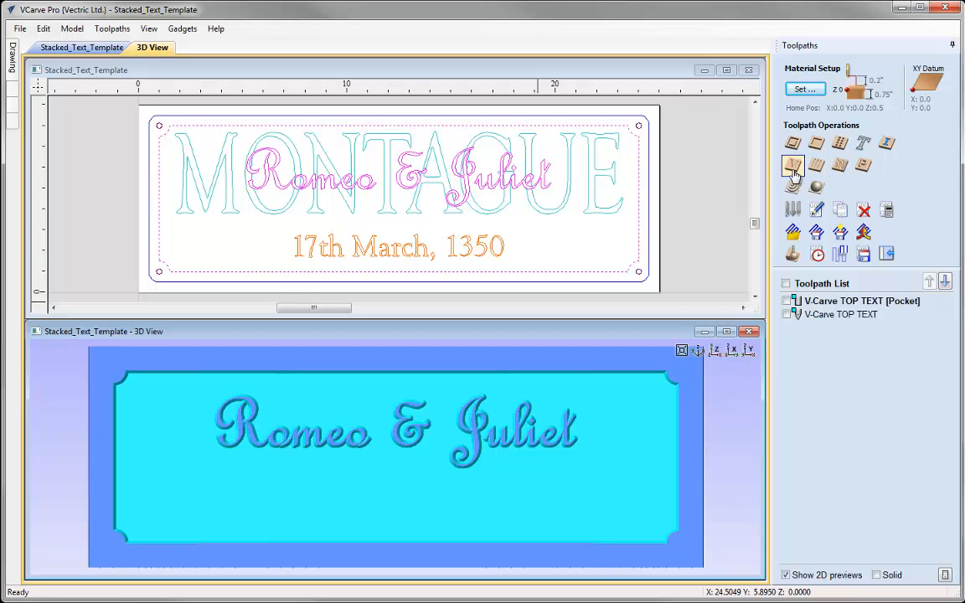
Step: Start a new V-Carve toolpath with start depth 0.0 and flat depth {TD}+{BD}
click(791, 170)
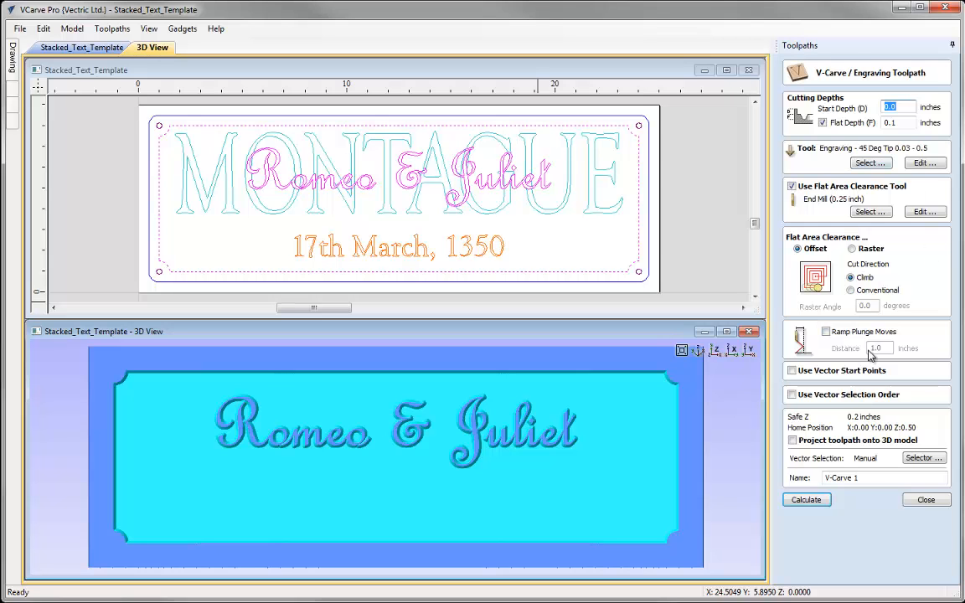
key(Tab)
key(Tab)
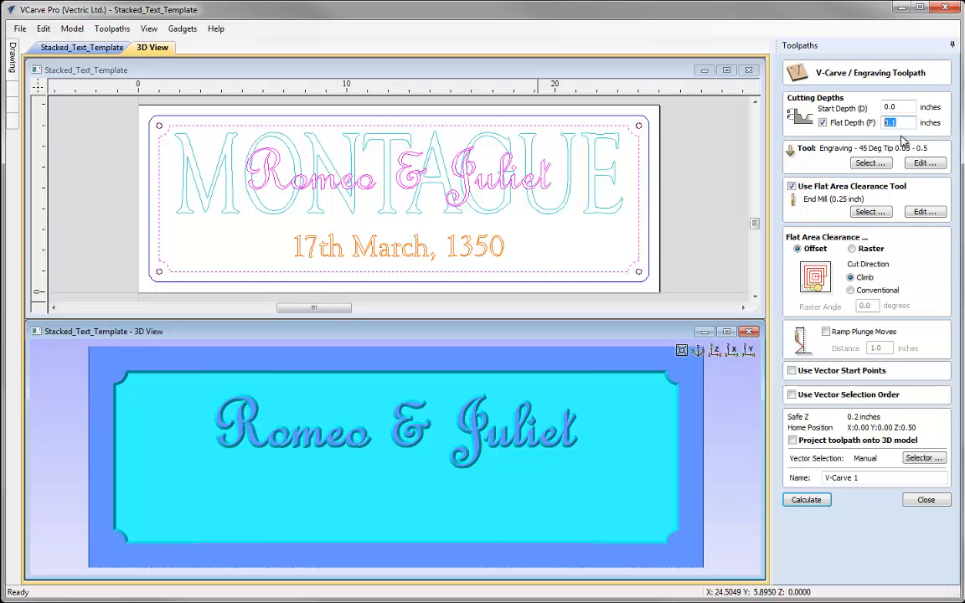
text(0(TD)+(BD))
Step: Select the closed vectors on the Inner Border and BOTTOM TEXT layers and associate that selection with the toolpath
click(923, 458)
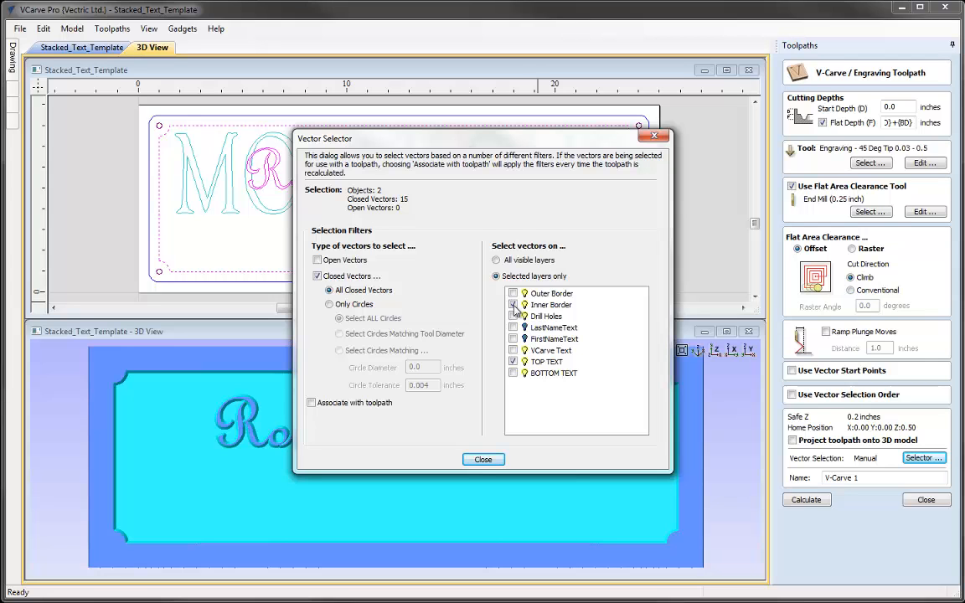
click(513, 361)
click(512, 372)
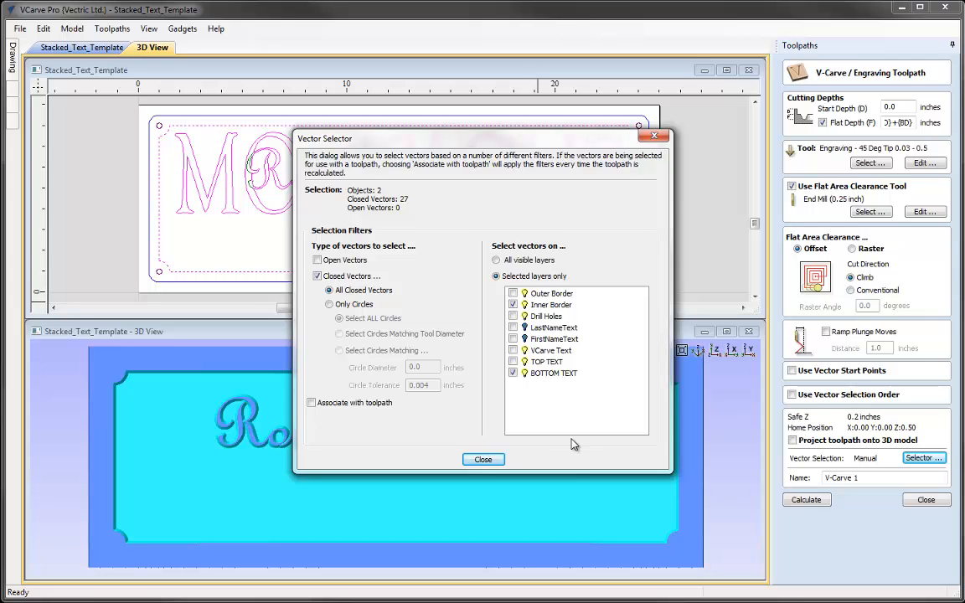
click(337, 403)
click(480, 460)
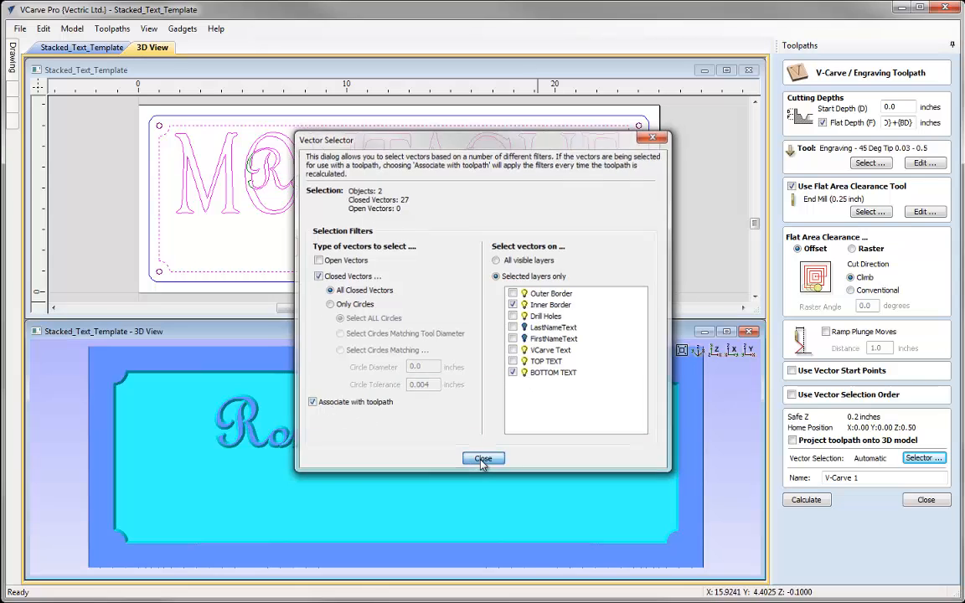
Step: Name the toolpath V-Carve BOTTOM TEXT and calculate it
click(865, 477)
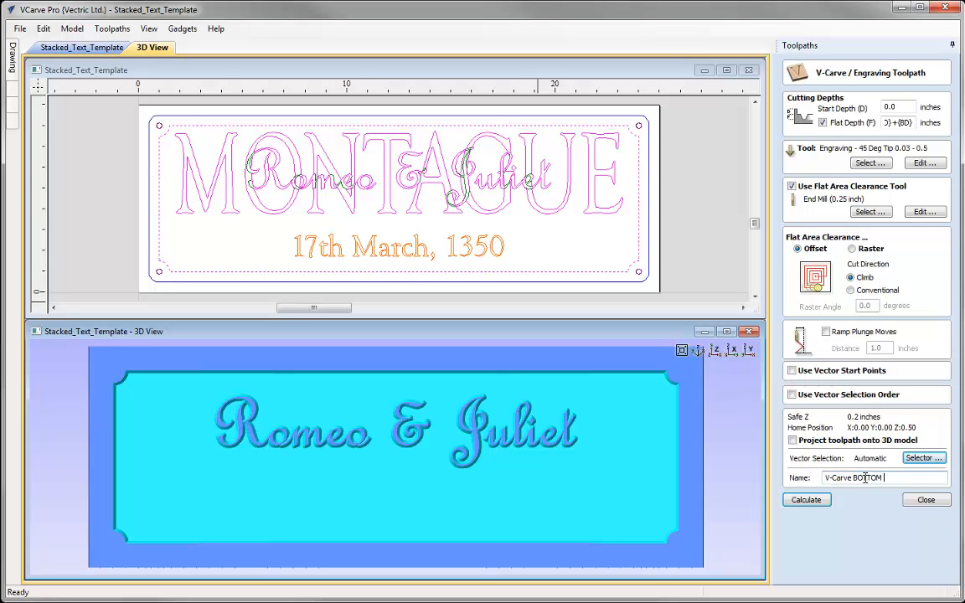
text(XT)
click(814, 500)
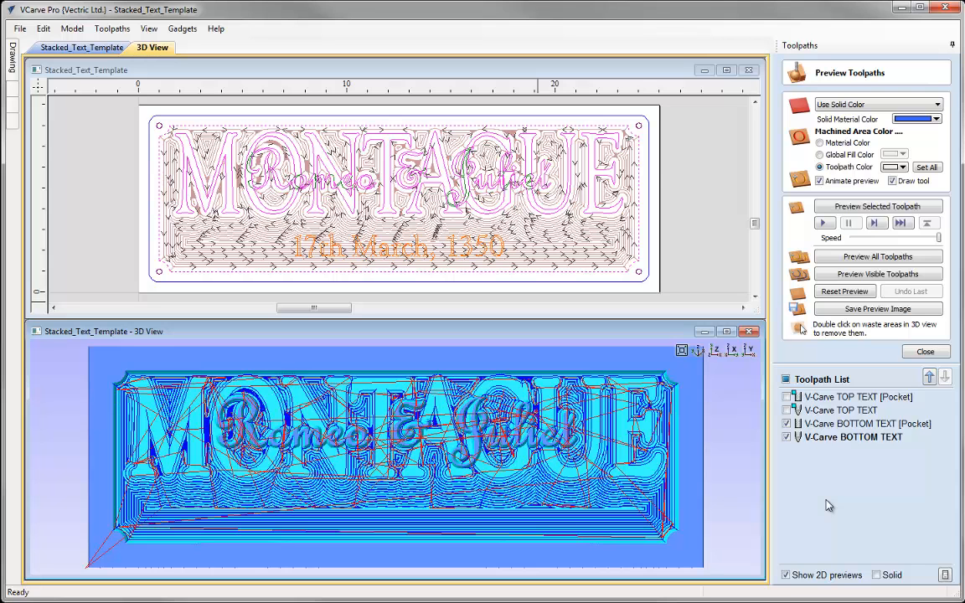
Step: Check the V-Carve BOTTOM TEXT [Pocket] toolpath on its own with solid 2D previews enabled, then show V-Carve BOTTOM TEXT again
click(855, 423)
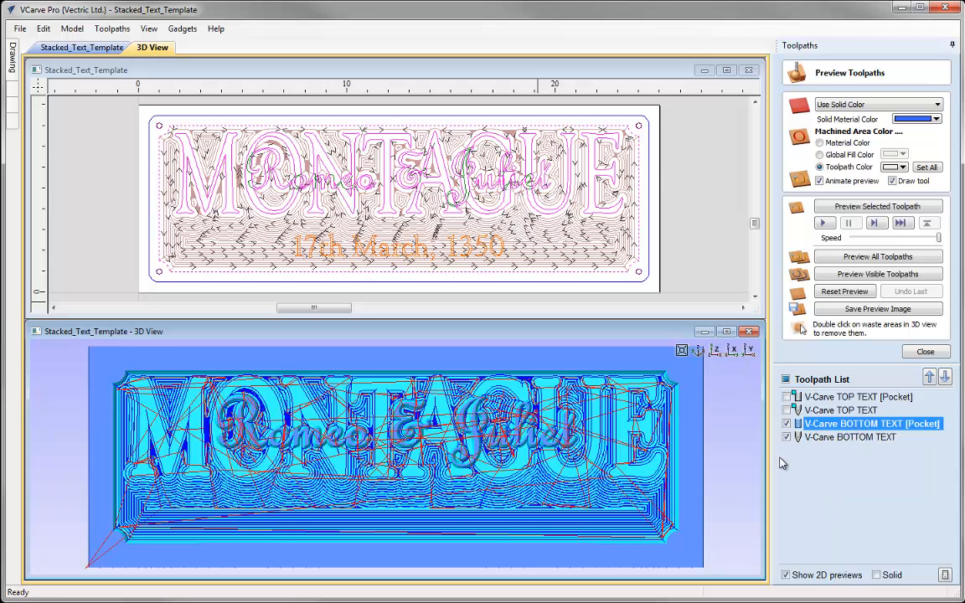
click(787, 437)
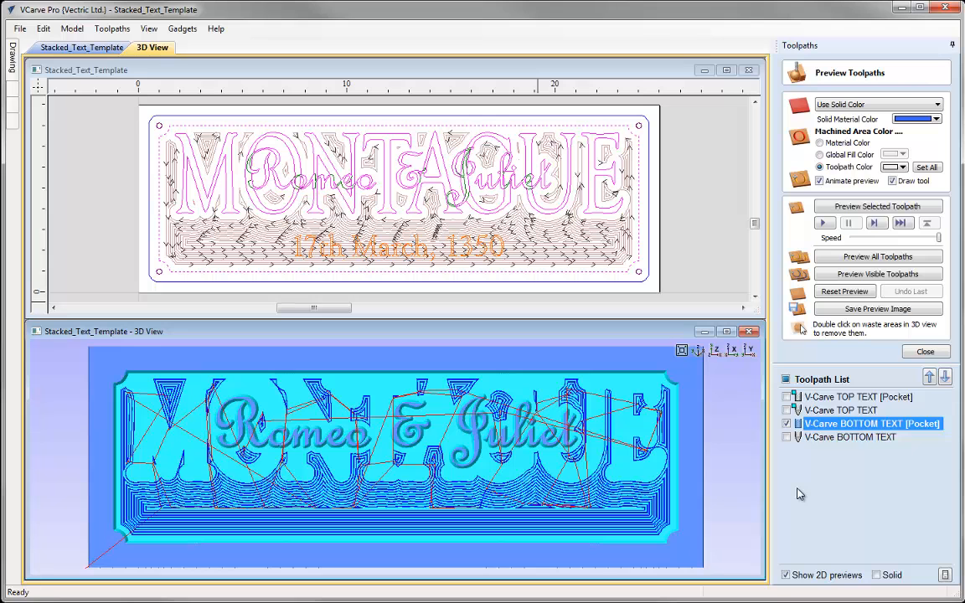
click(877, 576)
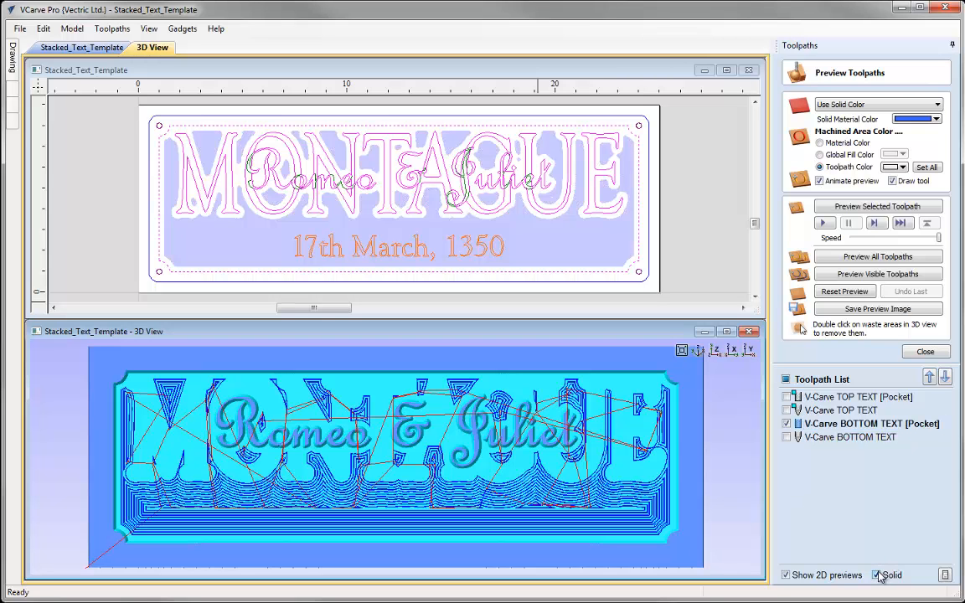
click(787, 437)
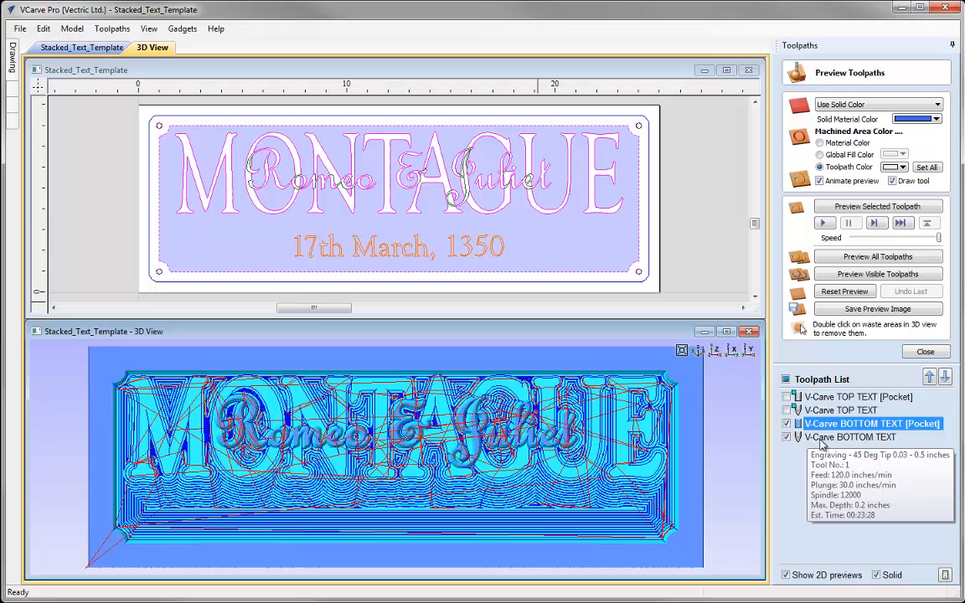
Step: Assign a white machined-area colour to the V-Carve BOTTOM TEXT [Pocket] and V-Carve BOTTOM TEXT toolpaths
click(896, 166)
click(955, 248)
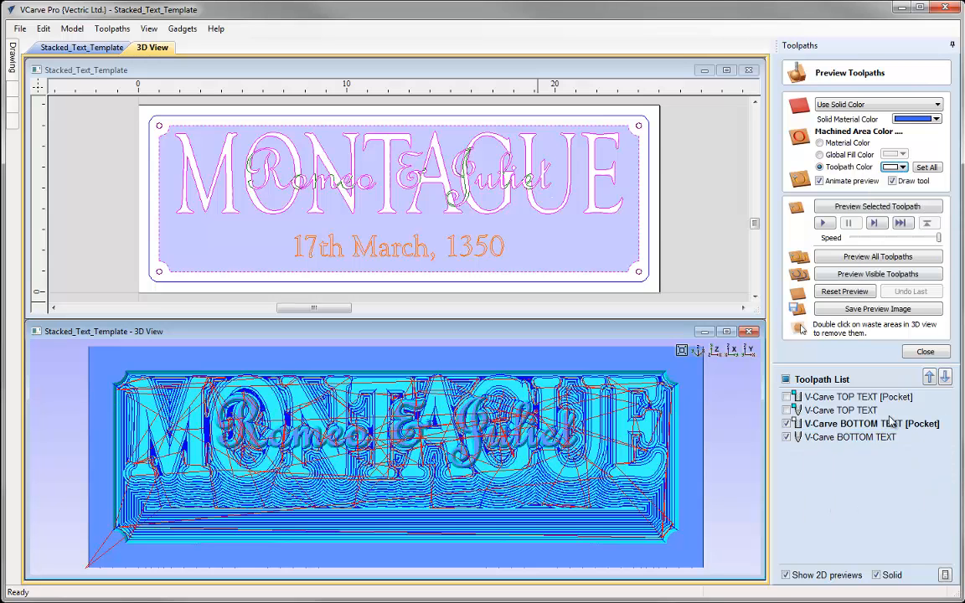
click(884, 436)
click(896, 167)
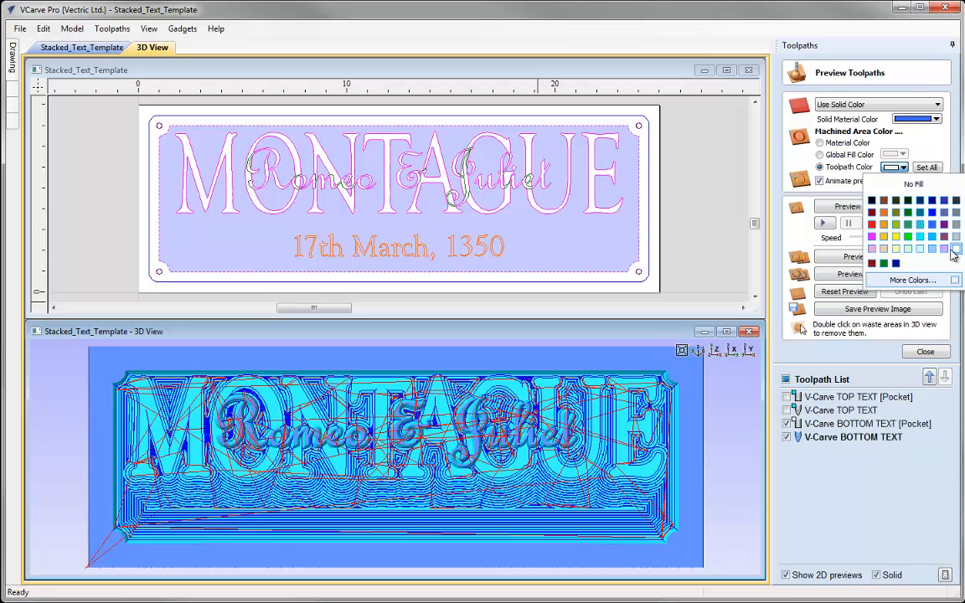
click(860, 223)
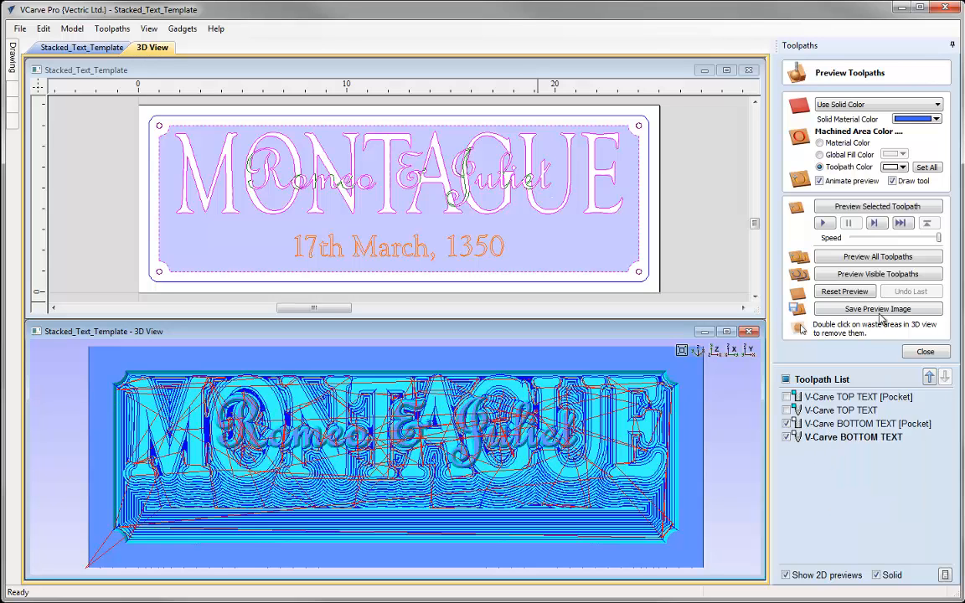
Step: Preview the visible BOTTOM TEXT toolpaths in 3D and display the machined areas in the material colour
click(871, 274)
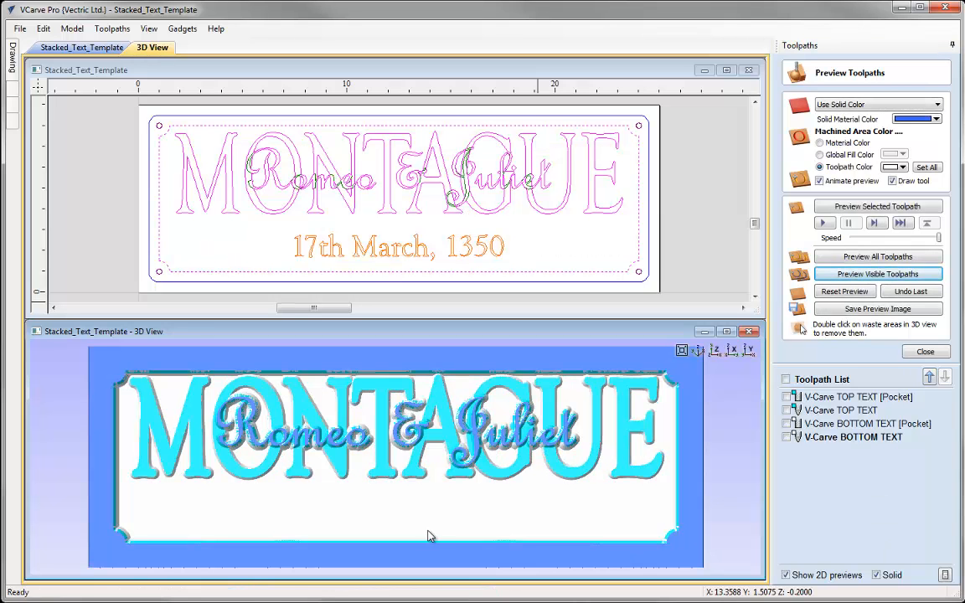
mouse_move(448, 510)
mouse_down()
mouse_move(467, 453)
mouse_move(469, 500)
mouse_move(431, 510)
mouse_up()
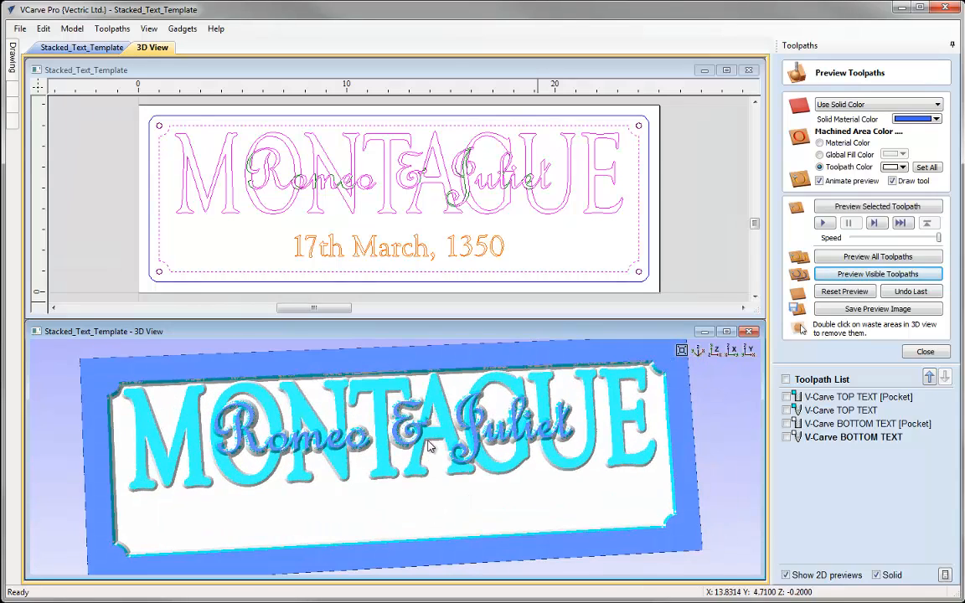
scroll(430, 523, up, 4)
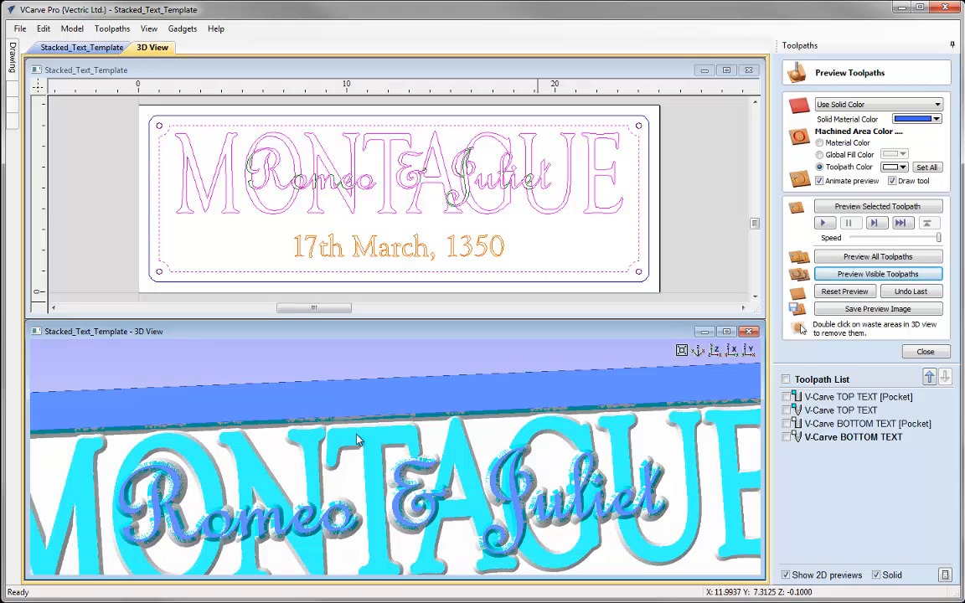
drag(453, 526, 488, 375)
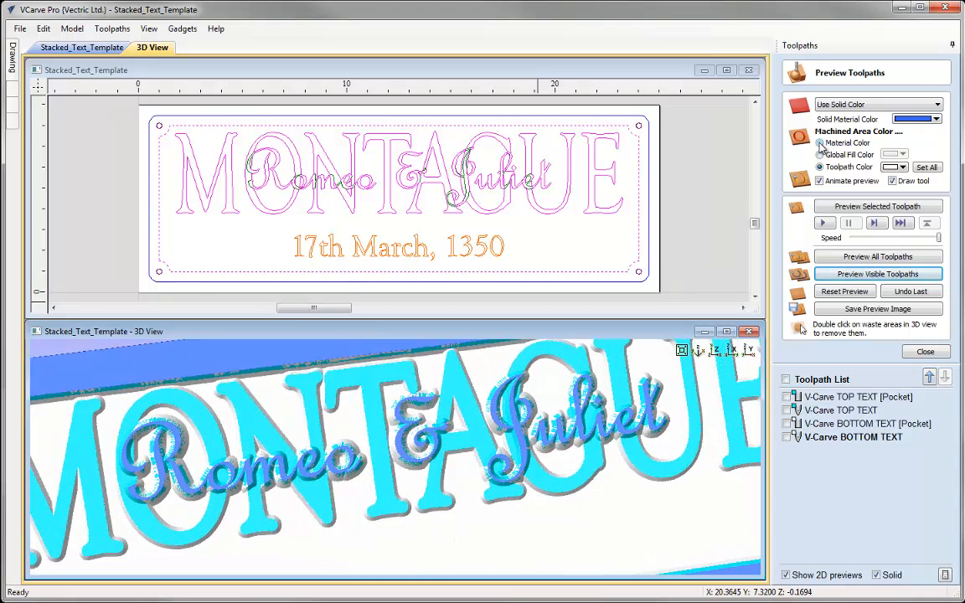
click(820, 143)
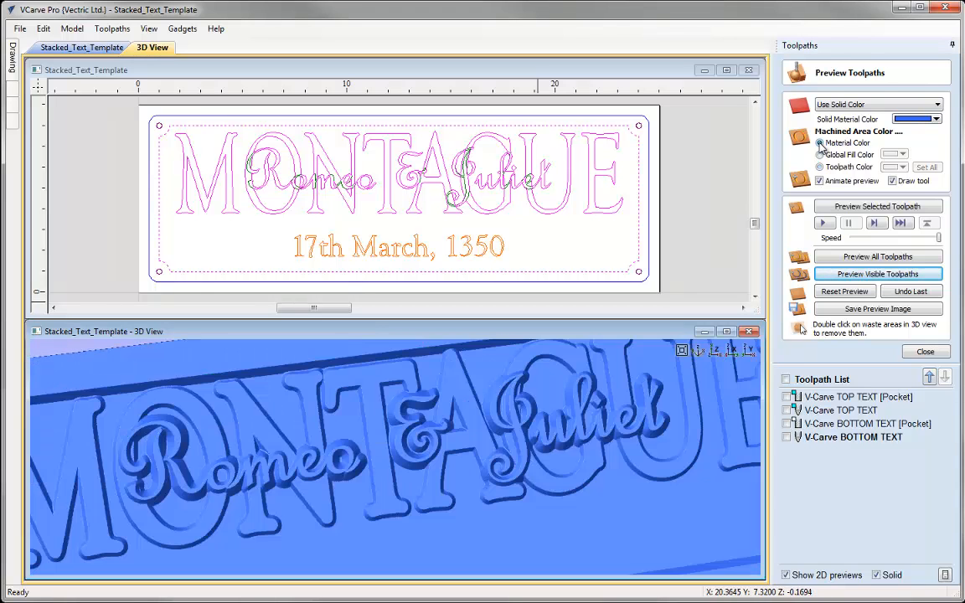
Step: Set the preview material to Canadian Maple, close the toolpath preview and view the whole sign in 3D
click(936, 105)
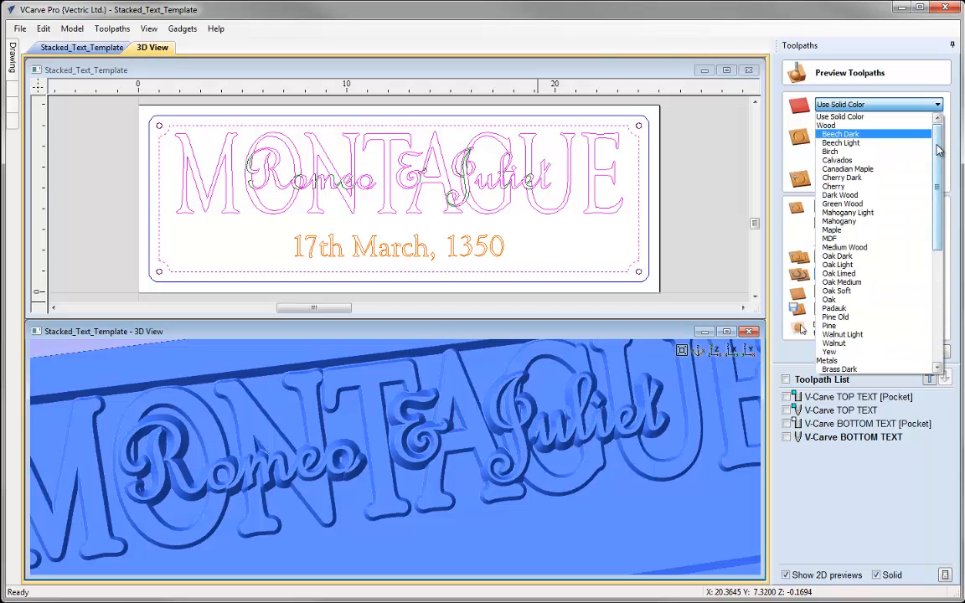
click(896, 170)
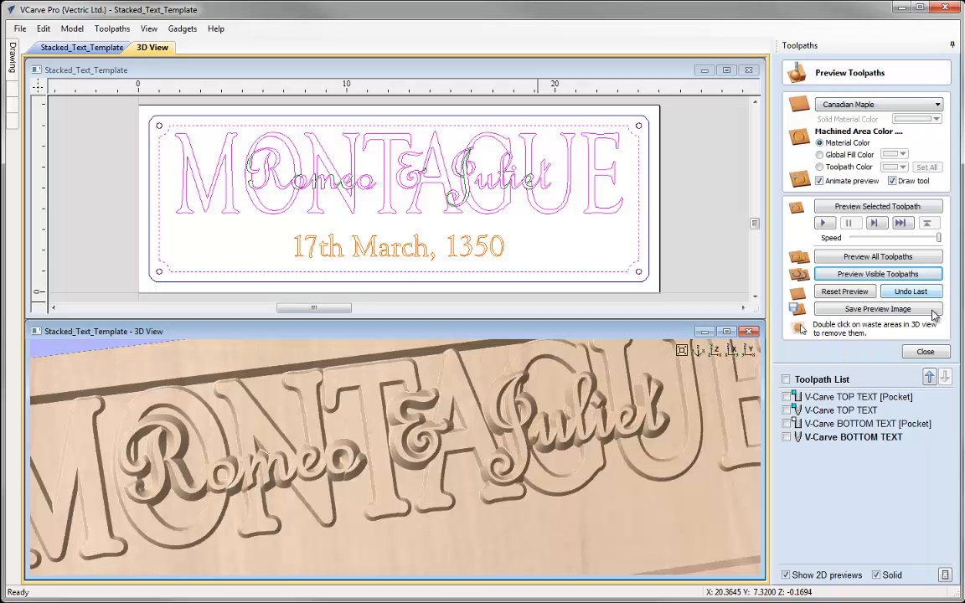
click(922, 352)
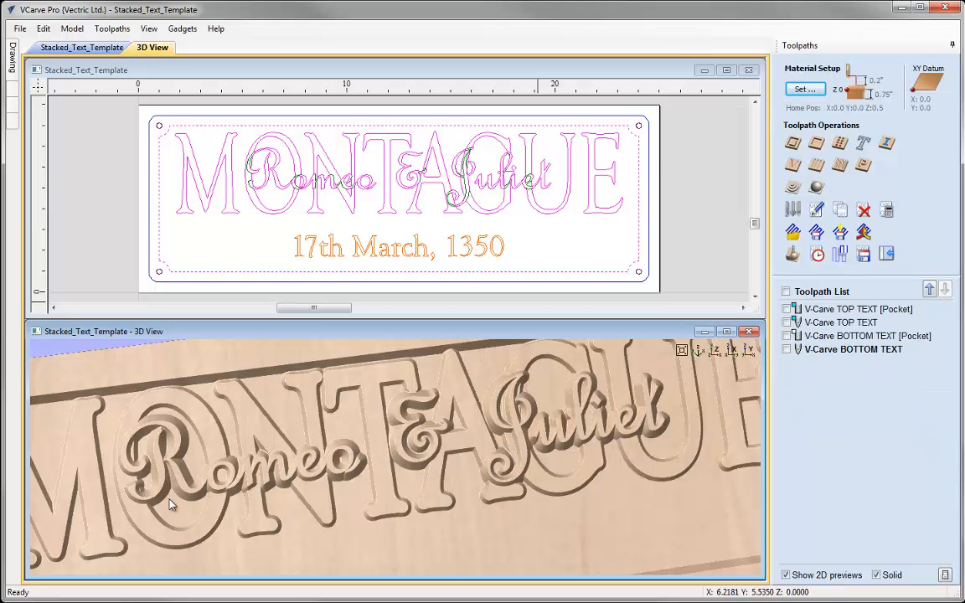
mouse_move(444, 513)
mouse_down()
mouse_move(454, 419)
mouse_move(439, 470)
mouse_move(465, 444)
mouse_move(459, 506)
mouse_move(434, 505)
mouse_up()
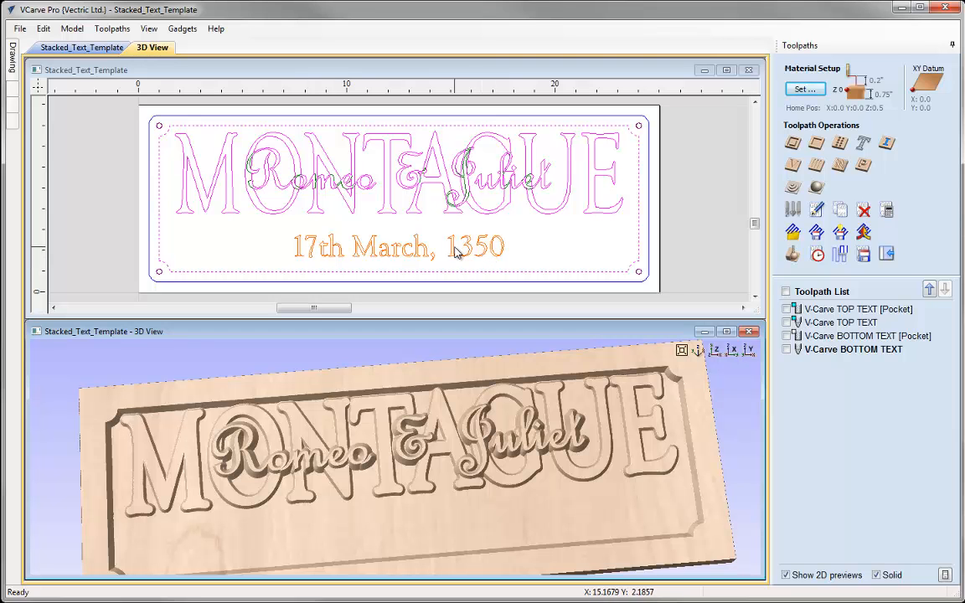
Step: Start a V-Carve / Engraving toolpath with flat depth turned off and the start depth set to {TD}+{BD}
click(793, 166)
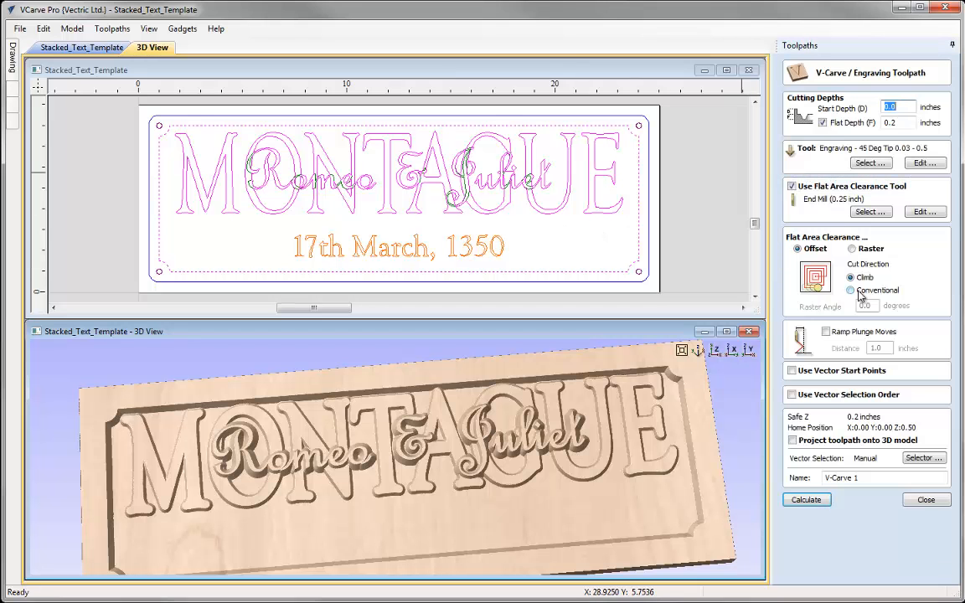
click(822, 123)
double_click(889, 107)
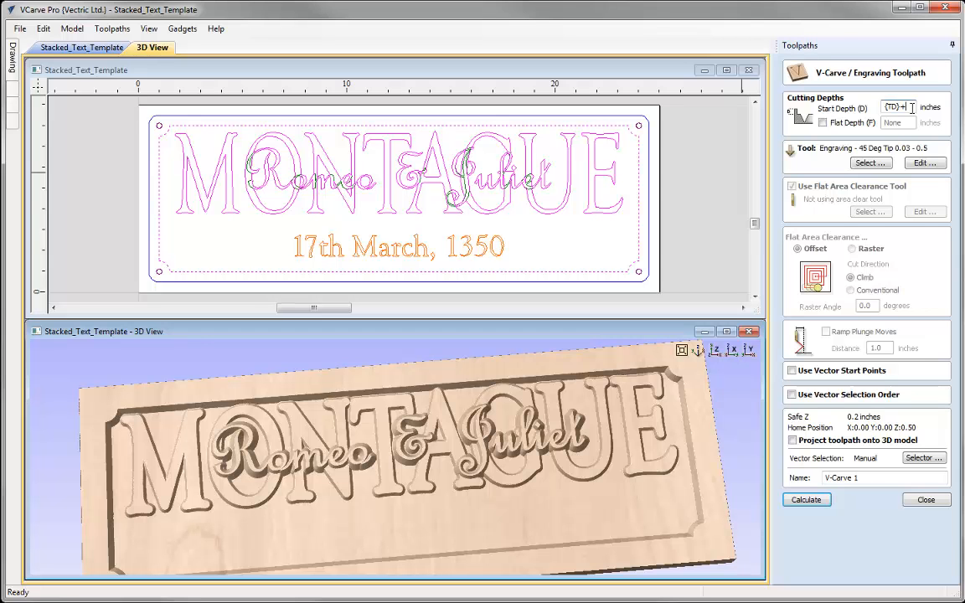
text(BD})
Step: Choose the V-Bit (60 deg 0.25") from the tool database as the V-carving tool
click(863, 163)
drag(319, 432, 281, 431)
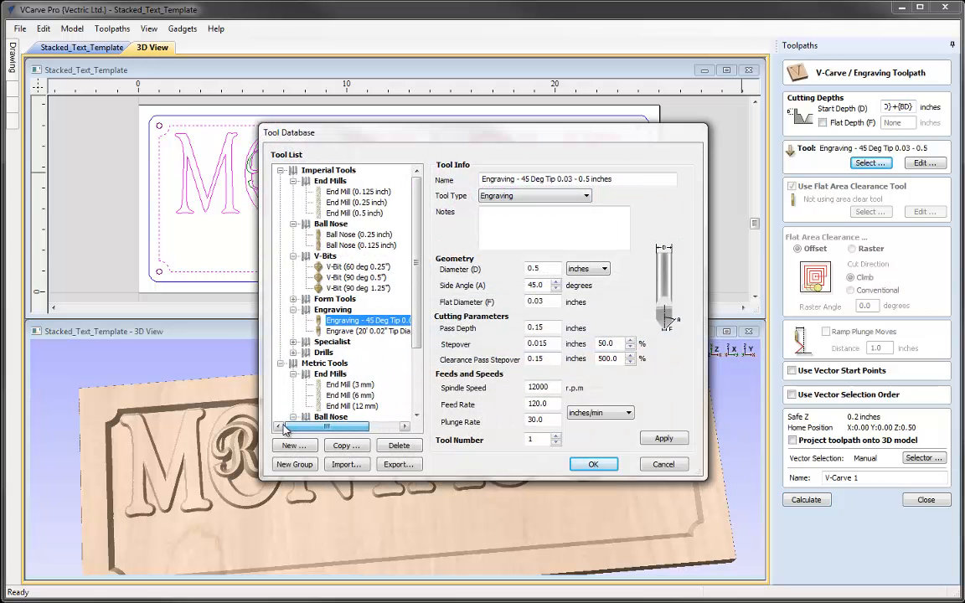
click(349, 268)
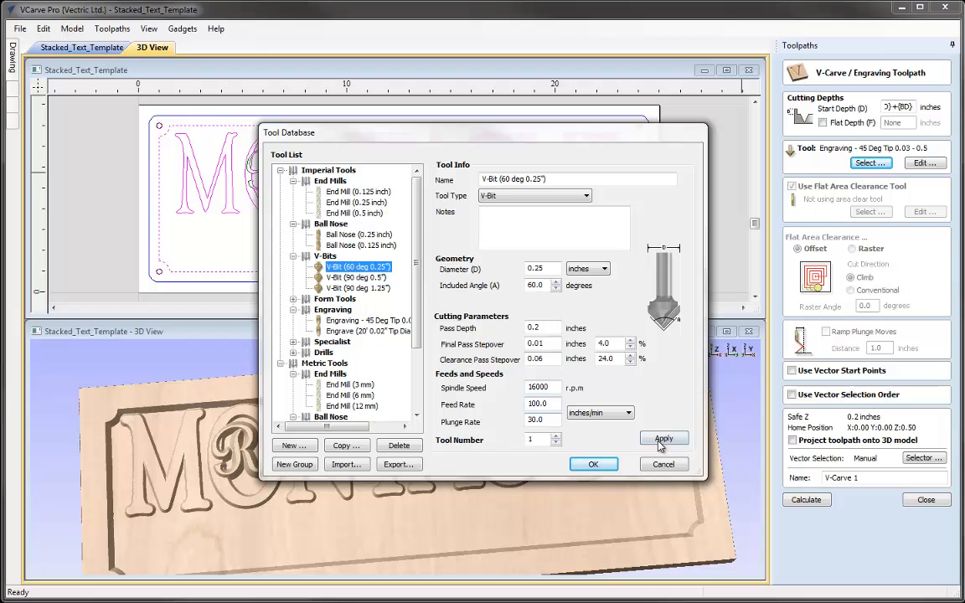
click(651, 439)
click(594, 464)
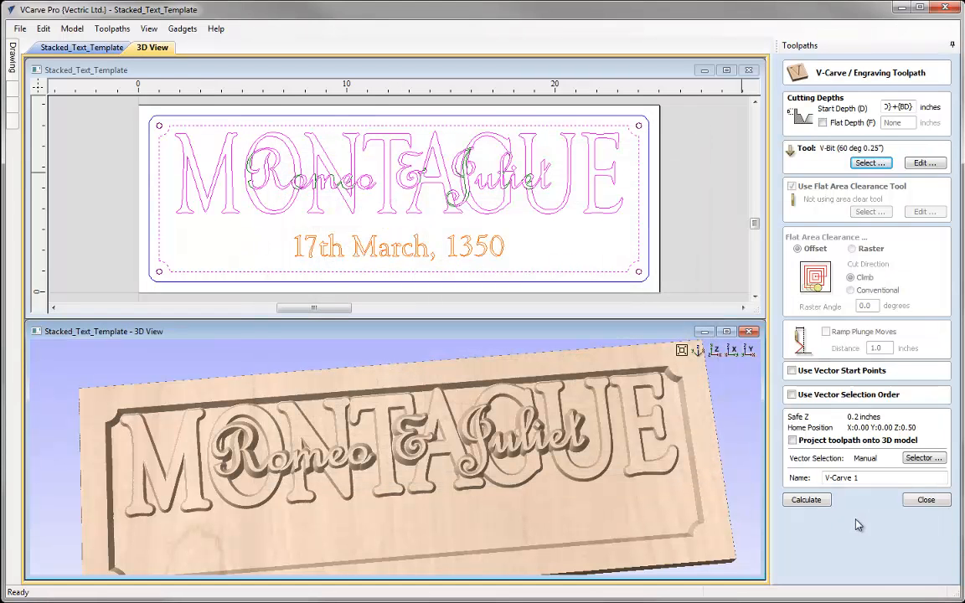
Step: Select only the closed vectors on the VCarve Text layer and associate this selection with the V-carve toolpath
click(923, 458)
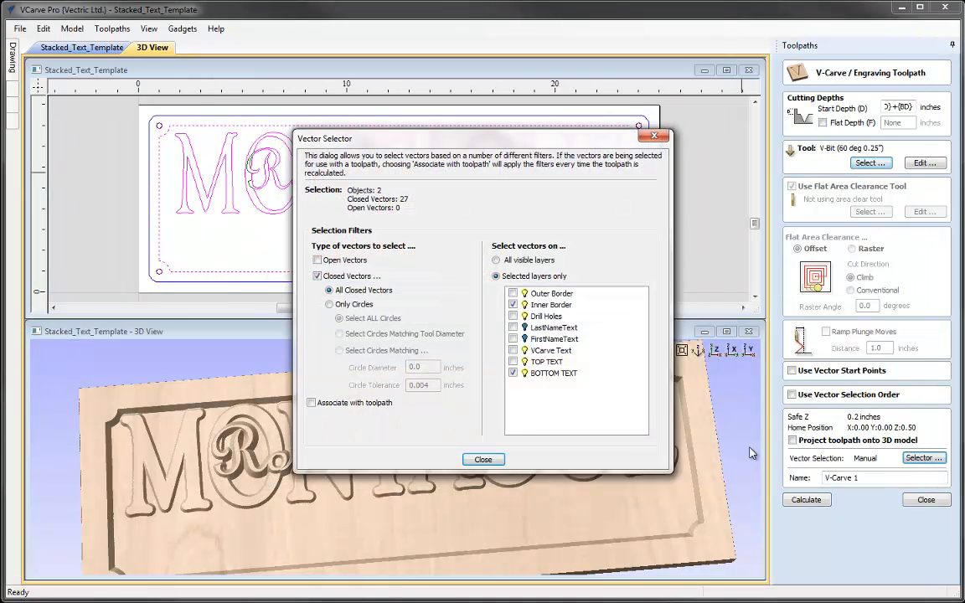
click(512, 305)
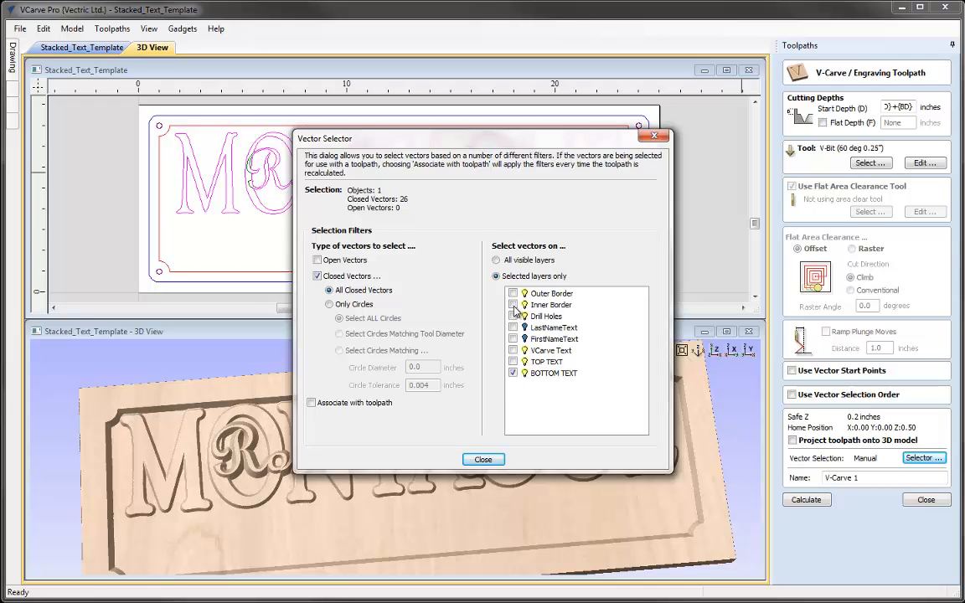
click(512, 373)
click(312, 403)
click(485, 461)
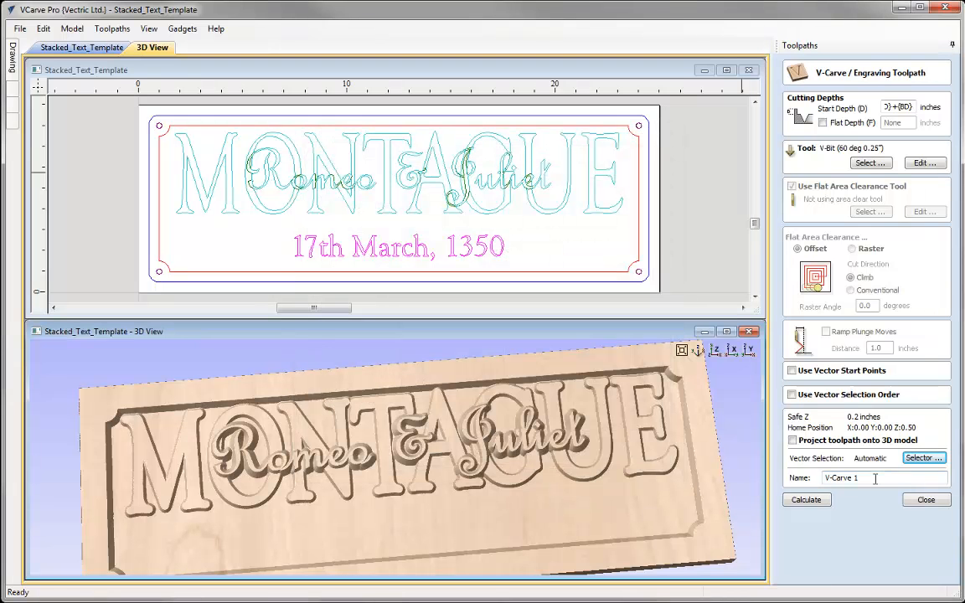
Step: Name the toolpath V-Carve DATE, calculate it and preview its cut on the sign
text(DATE)
click(807, 500)
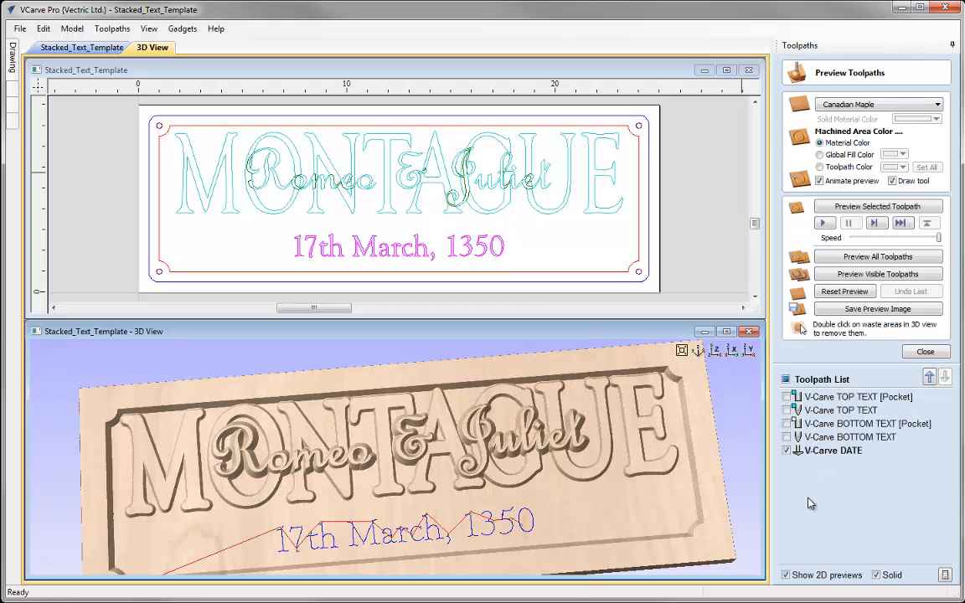
click(843, 209)
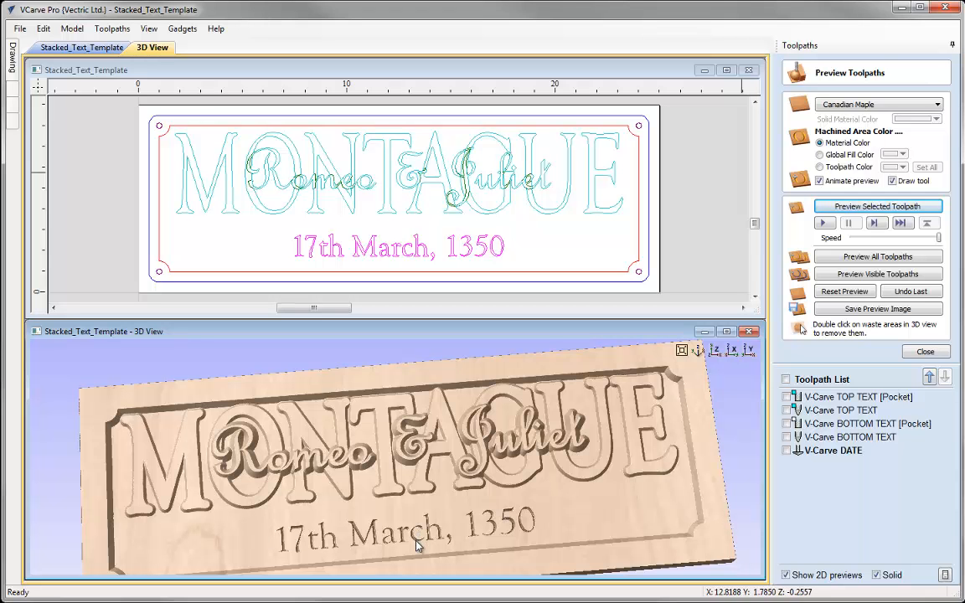
Step: Inspect the carved date up close and the whole sign from above, and close the toolpath preview
scroll(422, 552, up, 5)
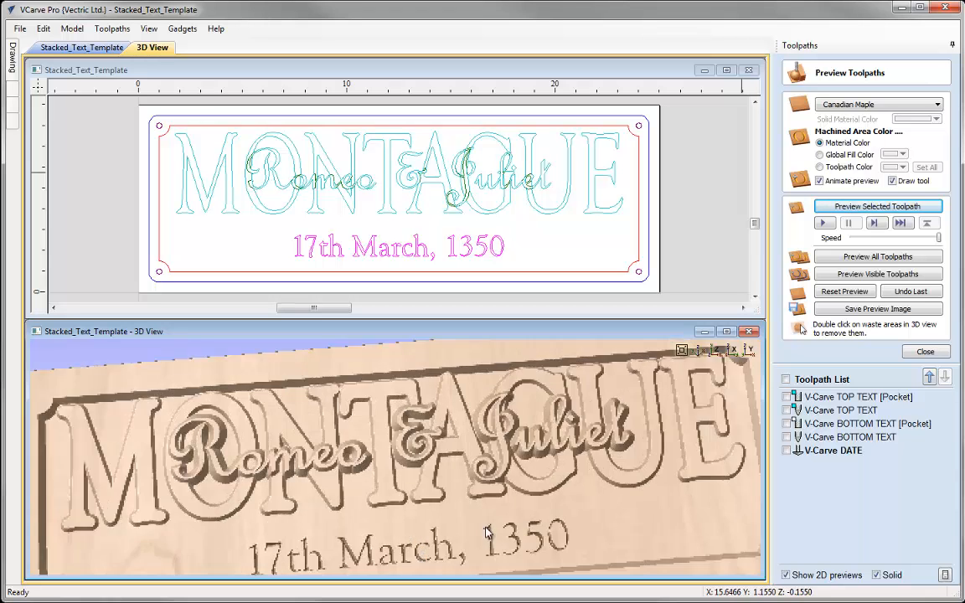
scroll(393, 482, up, 3)
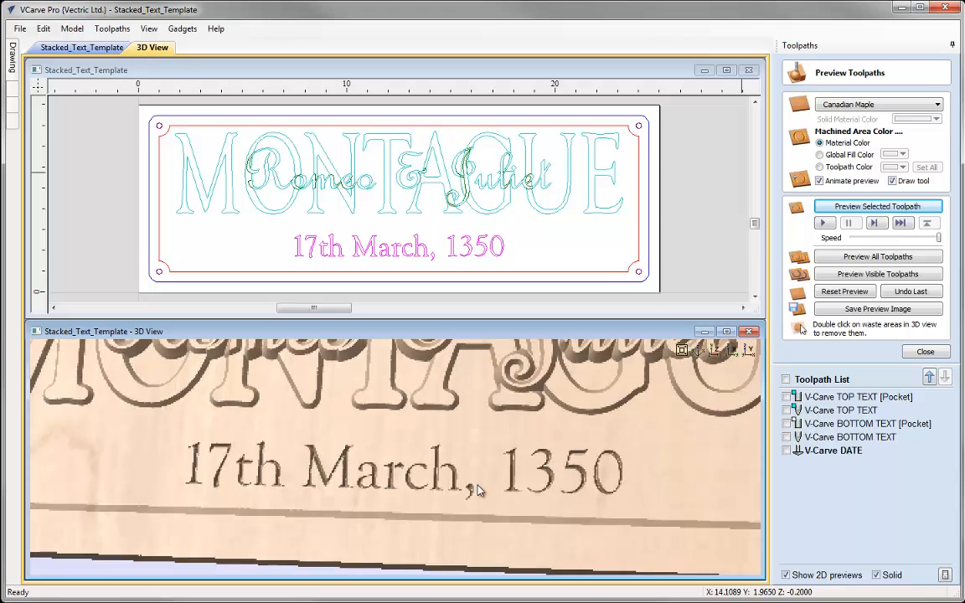
click(702, 351)
click(714, 350)
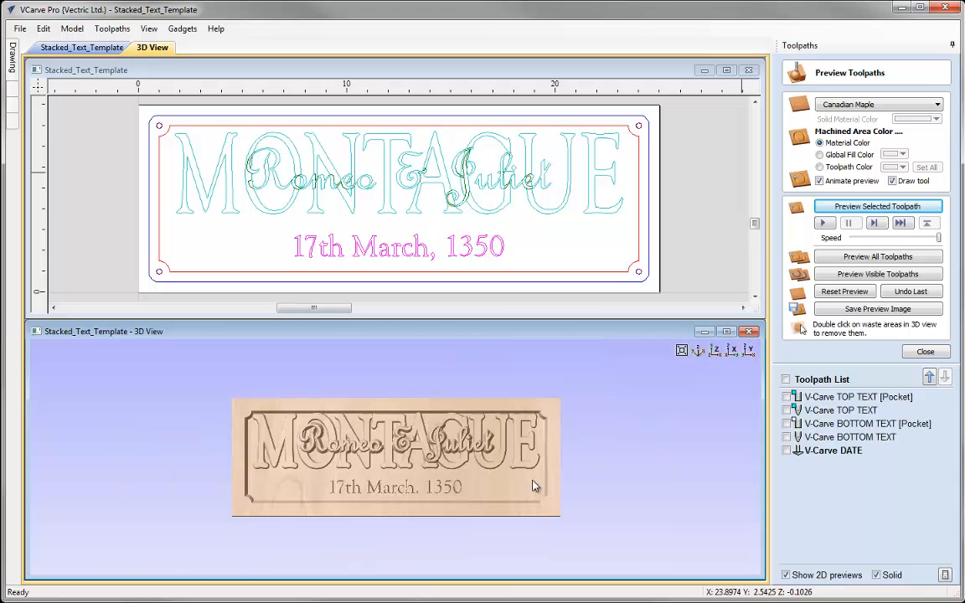
scroll(536, 478, up, 2)
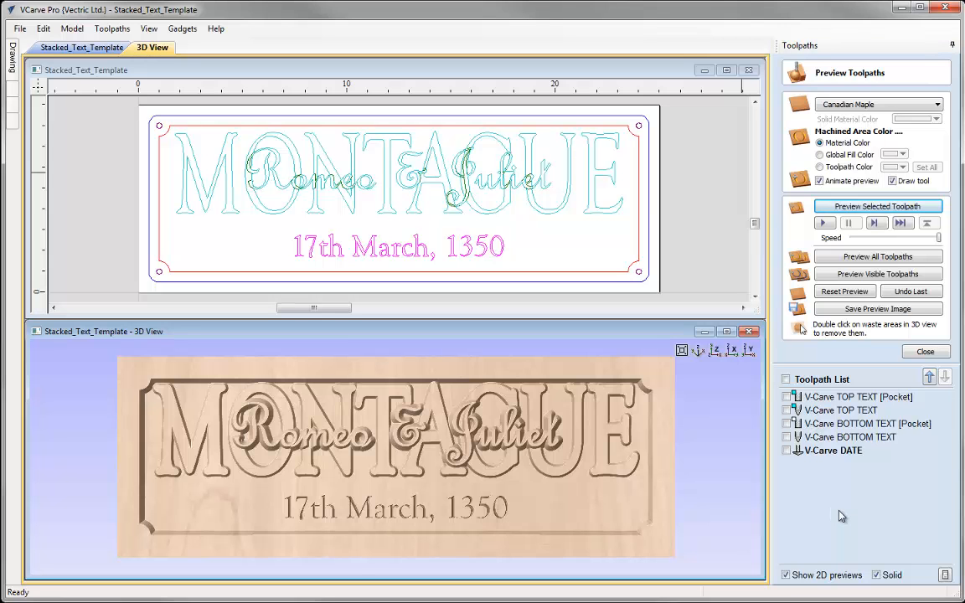
click(922, 352)
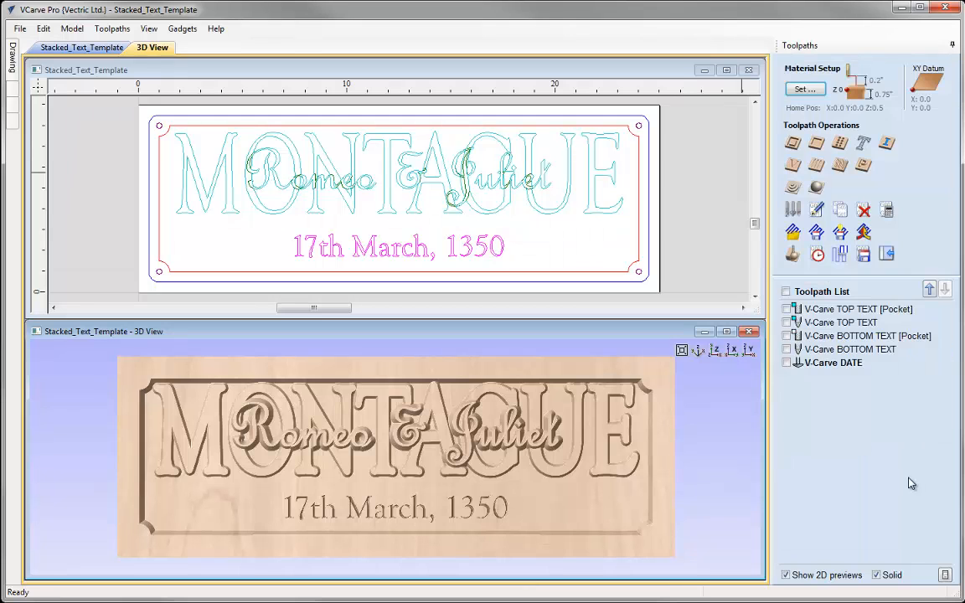
Step: Start a drilling toolpath with a cut depth of 0.25 inches using the End Mill (0.25 inch)
click(840, 144)
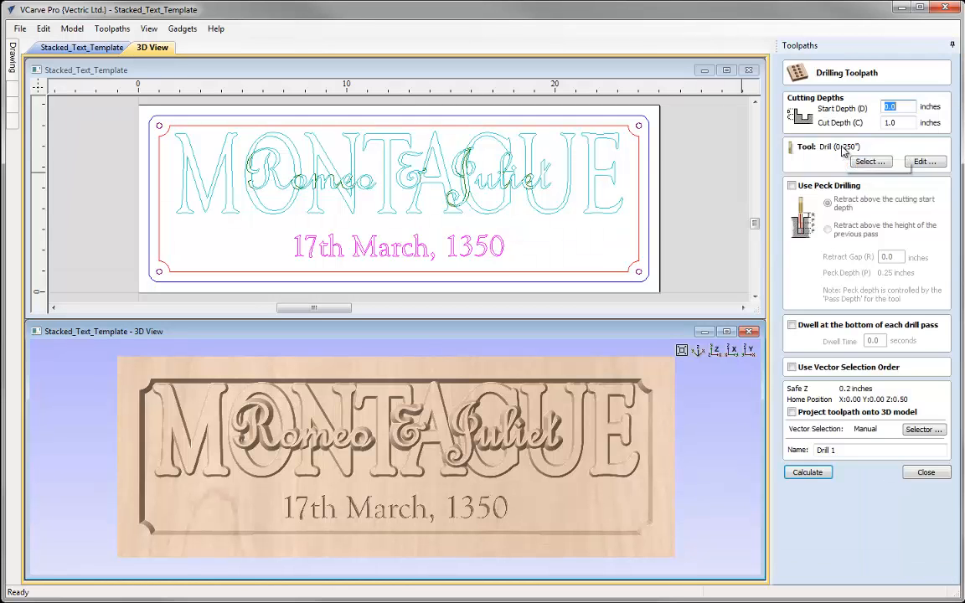
double_click(889, 123)
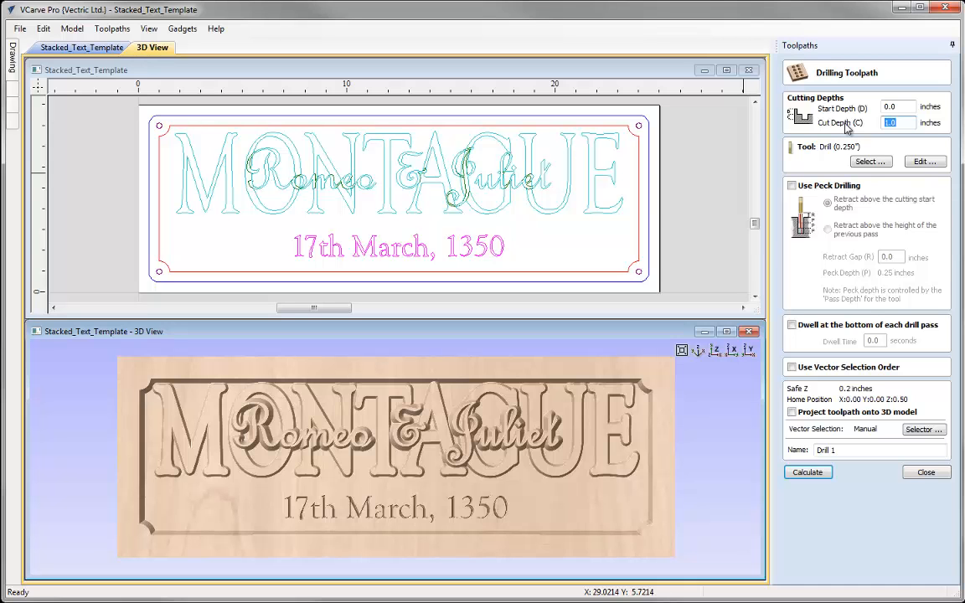
click(868, 161)
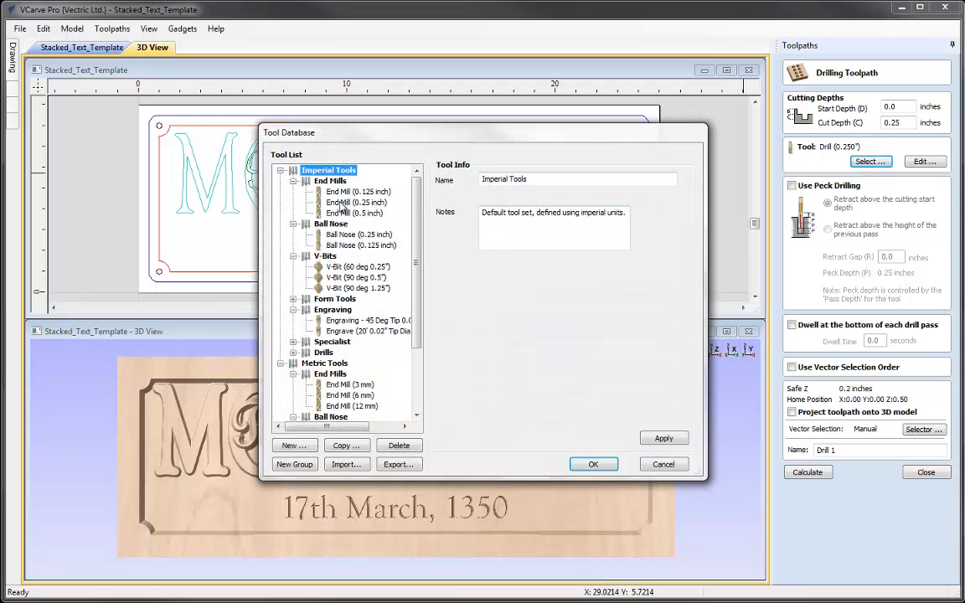
double_click(355, 201)
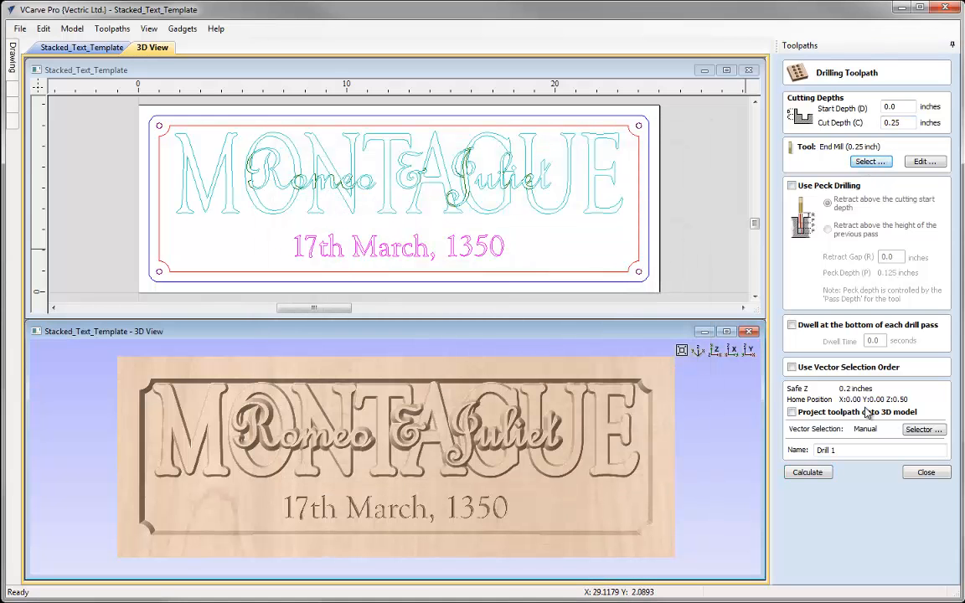
Step: Select only the closed vectors on the Drill Holes layer and associate this selection with the drilling toolpath
click(922, 428)
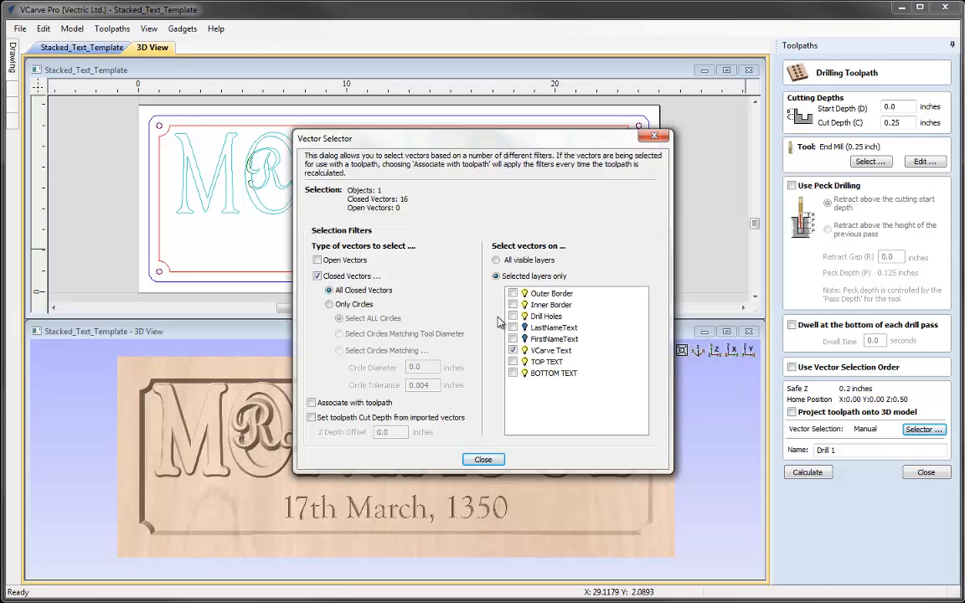
click(513, 350)
click(513, 316)
click(312, 403)
click(494, 461)
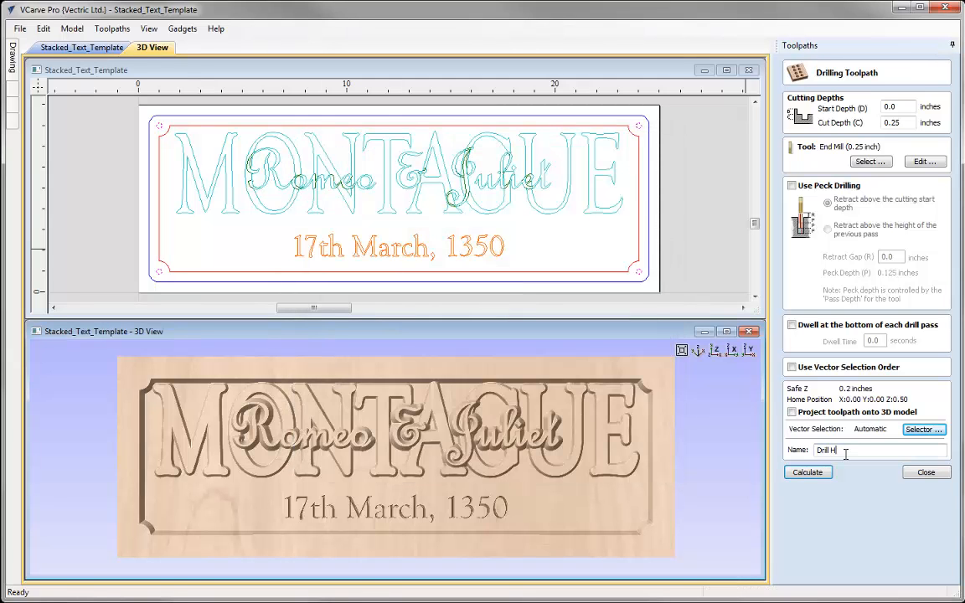
Step: Calculate the drilling toolpath under the name Drill Holes and preview its cut at the sign's corners
click(807, 472)
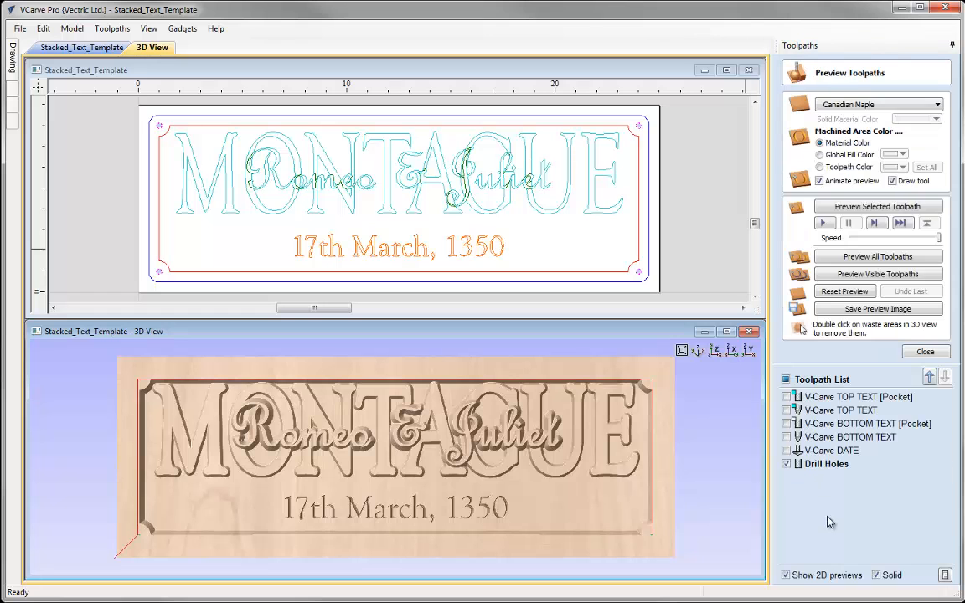
click(877, 206)
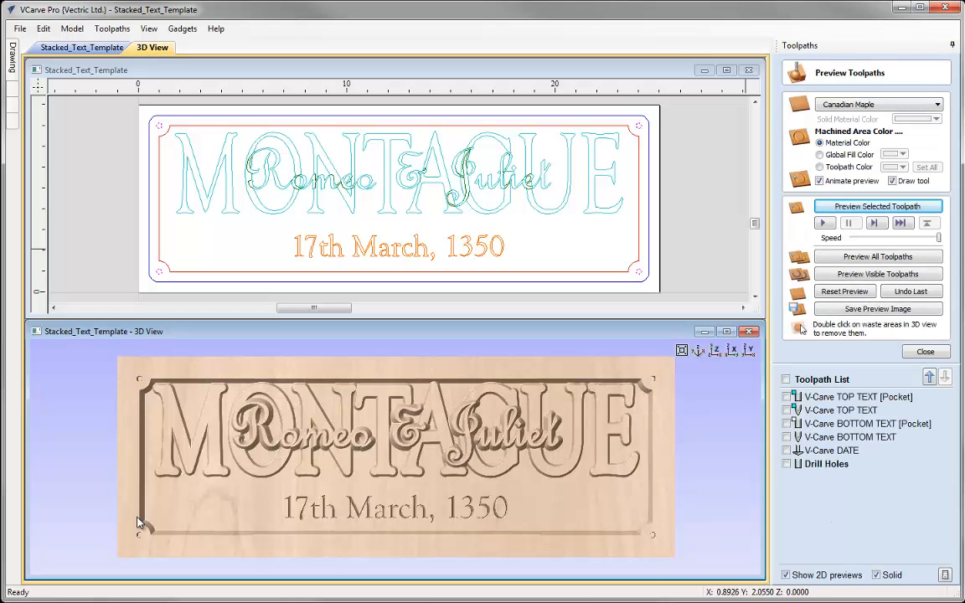
click(926, 351)
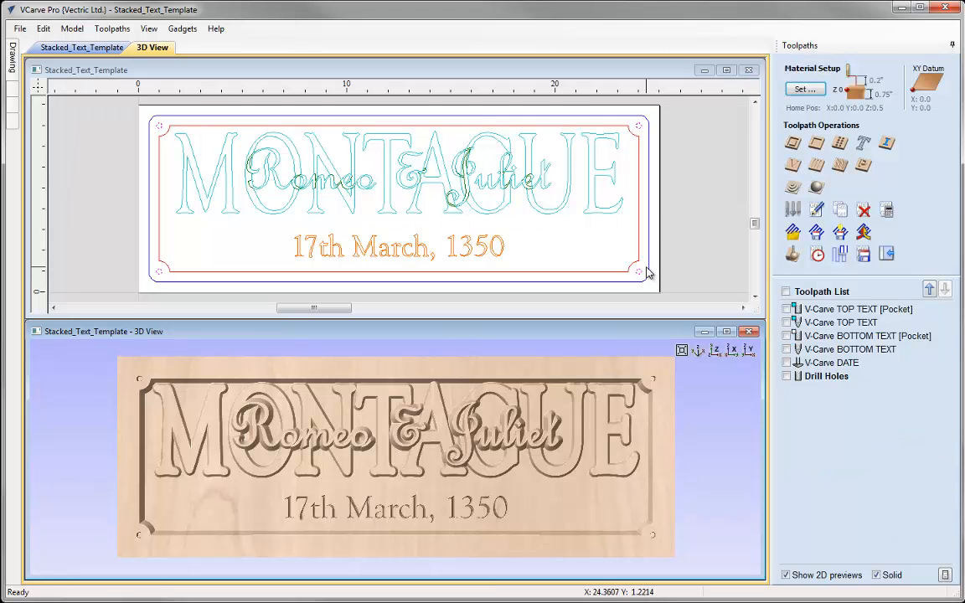
Step: Start a 2D profile toolpath and enter z as its cut depth to cut through the full material thickness
click(793, 143)
key(Tab)
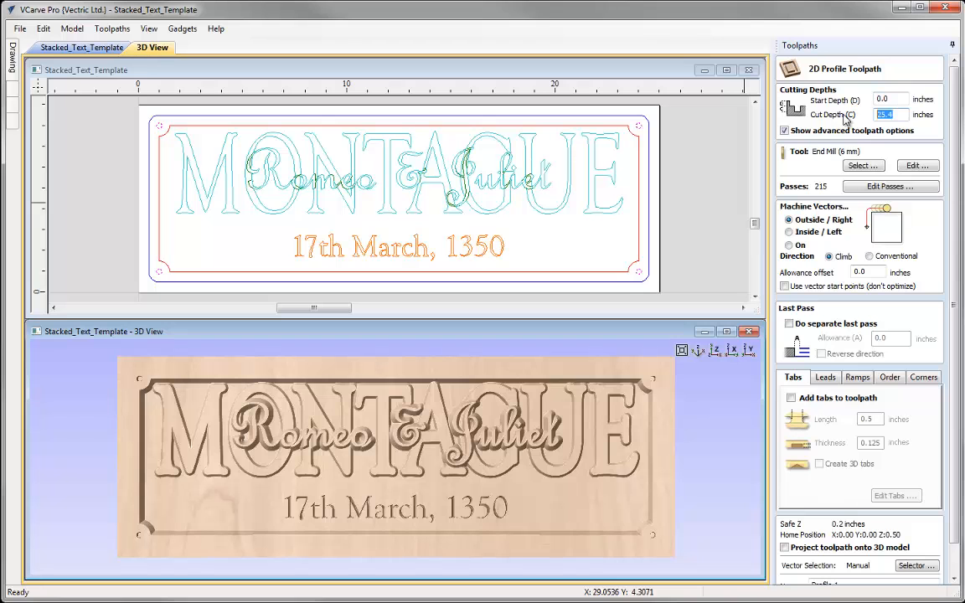
text(2)
double_click(886, 114)
Step: Choose the End Mill (0.25 inch) for the profile toolpath and set its pass depth to 0.25 inches
click(863, 165)
click(343, 203)
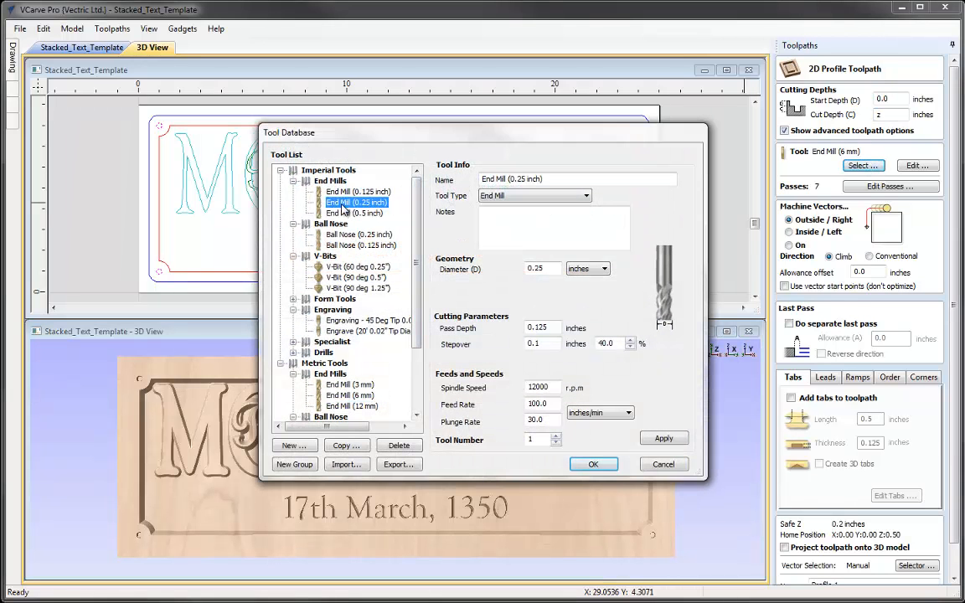
click(664, 439)
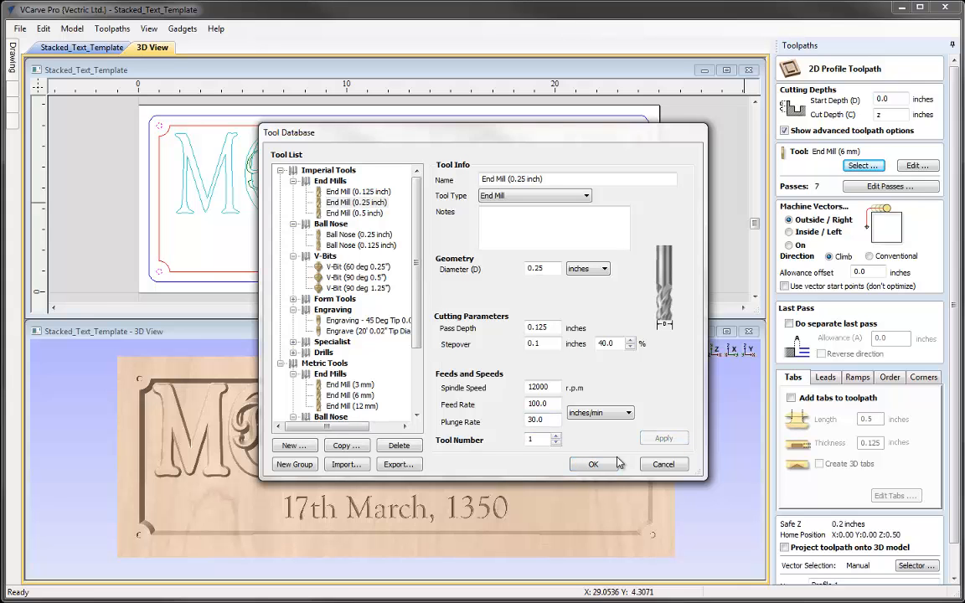
drag(536, 329, 561, 329)
text(25)
click(660, 438)
click(592, 463)
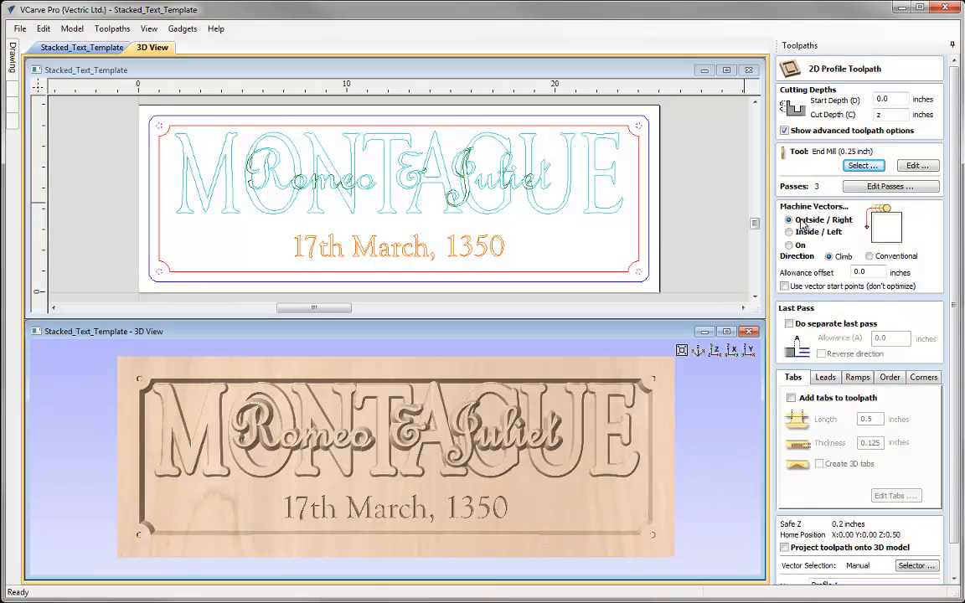
Step: Add tabs with a length of 0.3 inches to the profile toolpath and look over the tab placement options
click(791, 398)
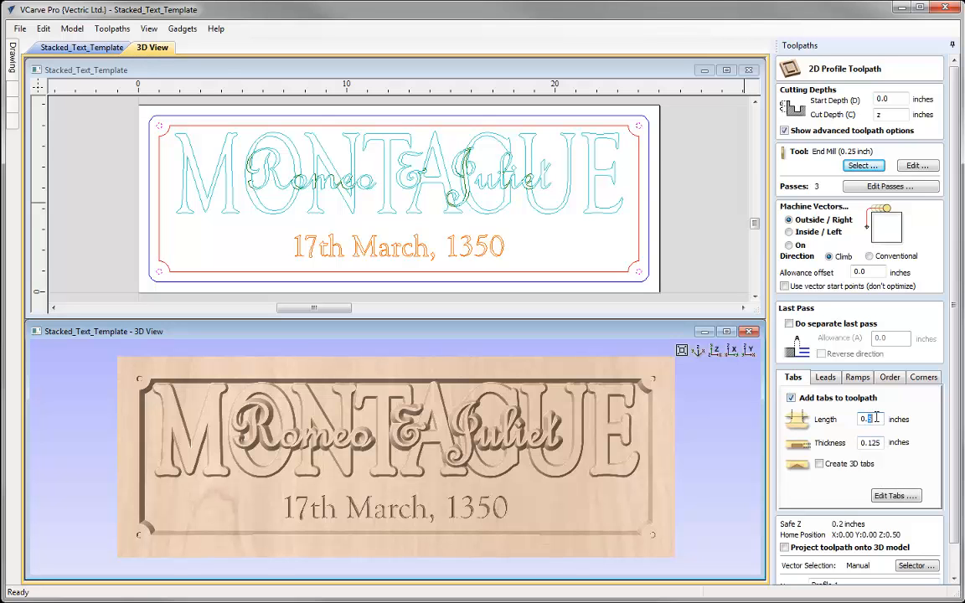
click(895, 495)
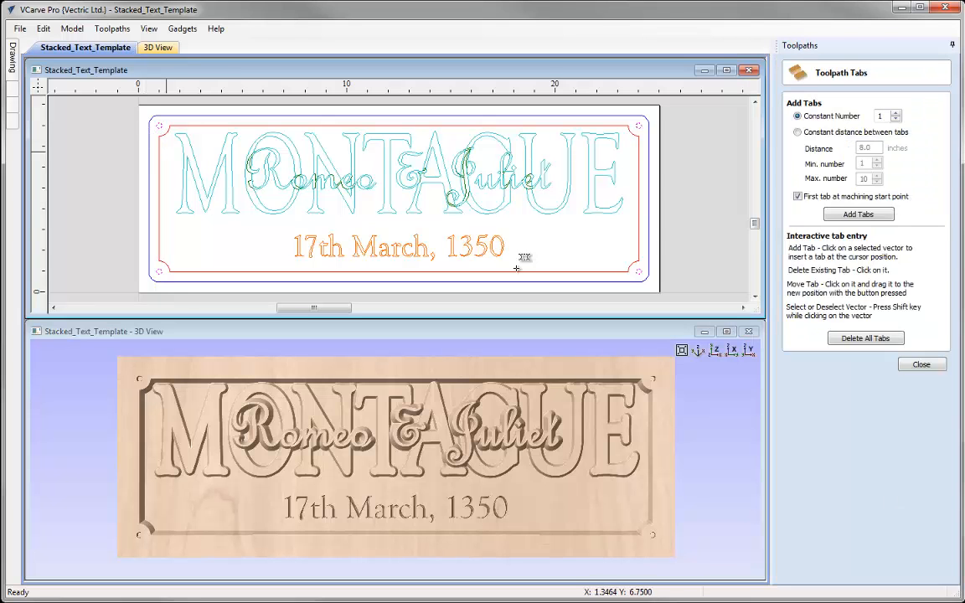
click(920, 365)
scroll(947, 492, down, 2)
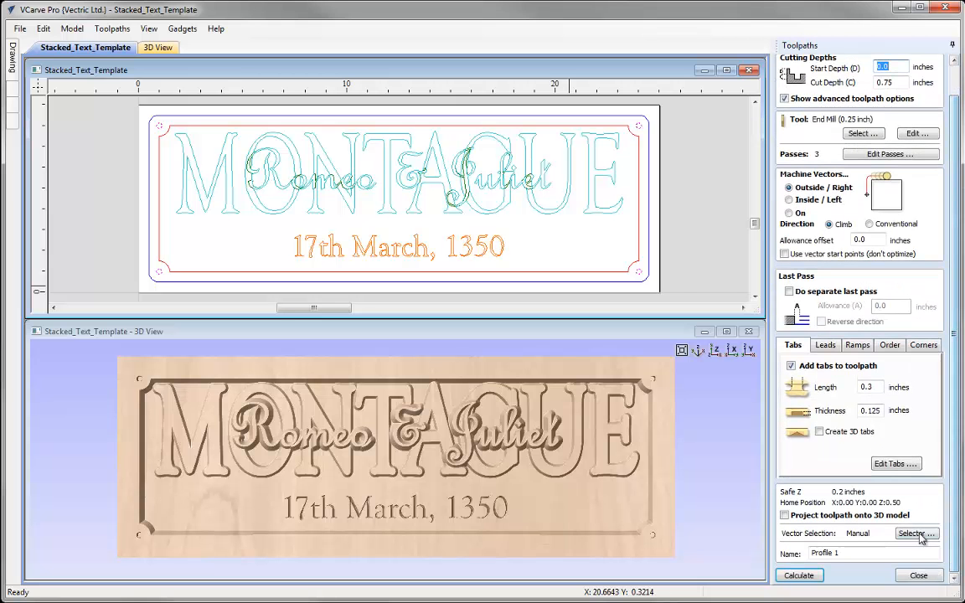
Step: Associate the profile toolpath with closed vectors on the Outer Border layer only, deselecting the Drill Holes layer
click(916, 534)
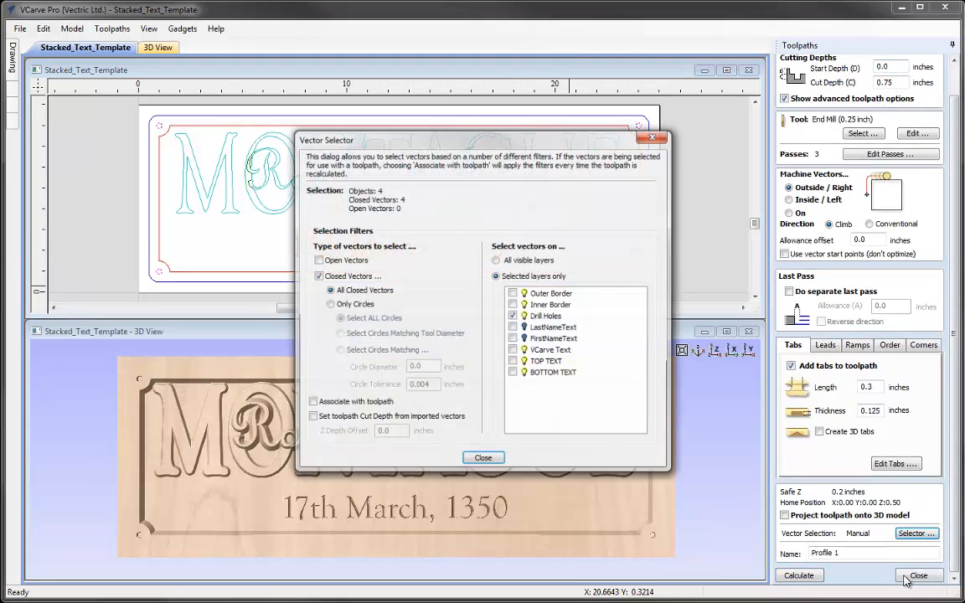
click(513, 316)
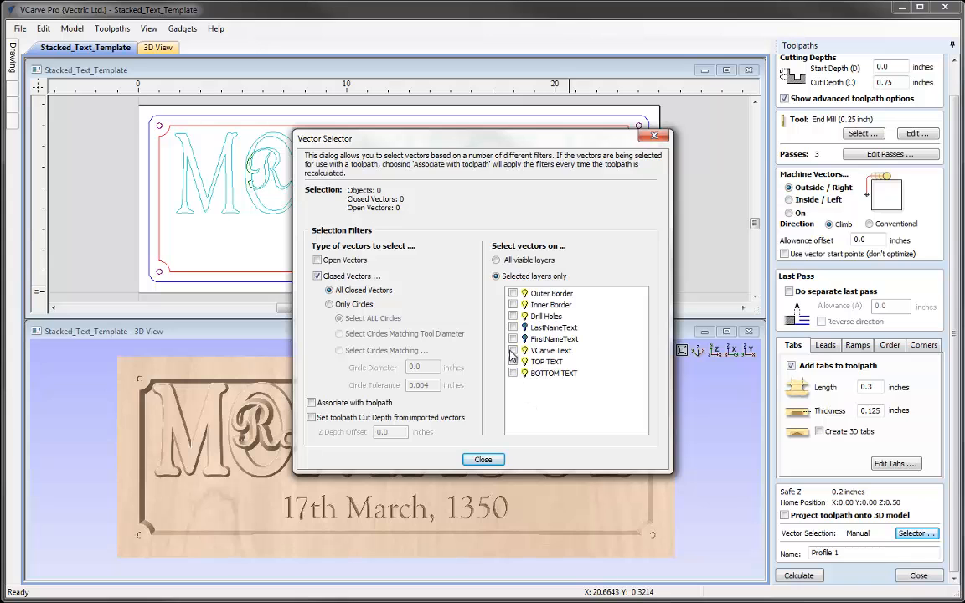
click(514, 293)
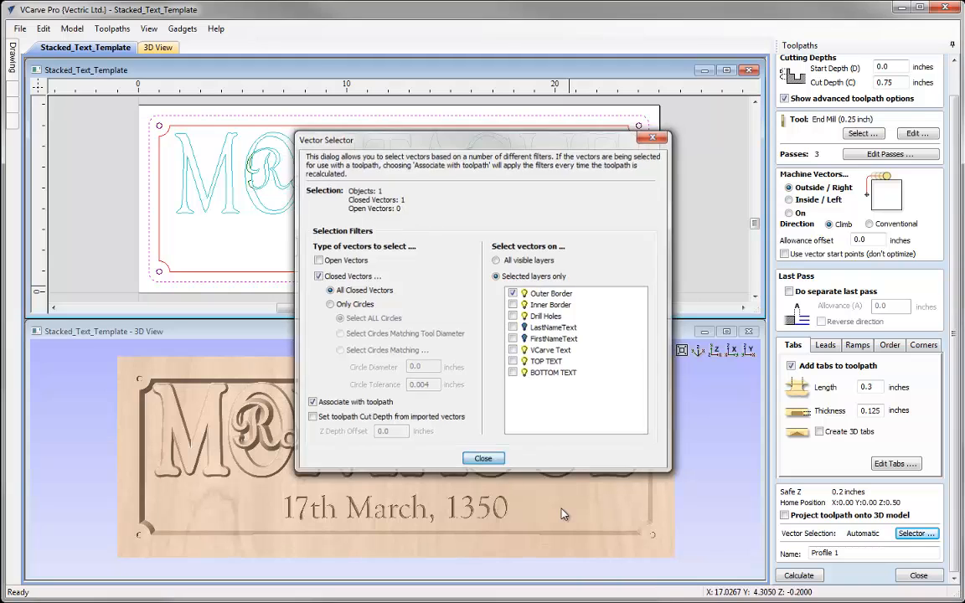
click(486, 460)
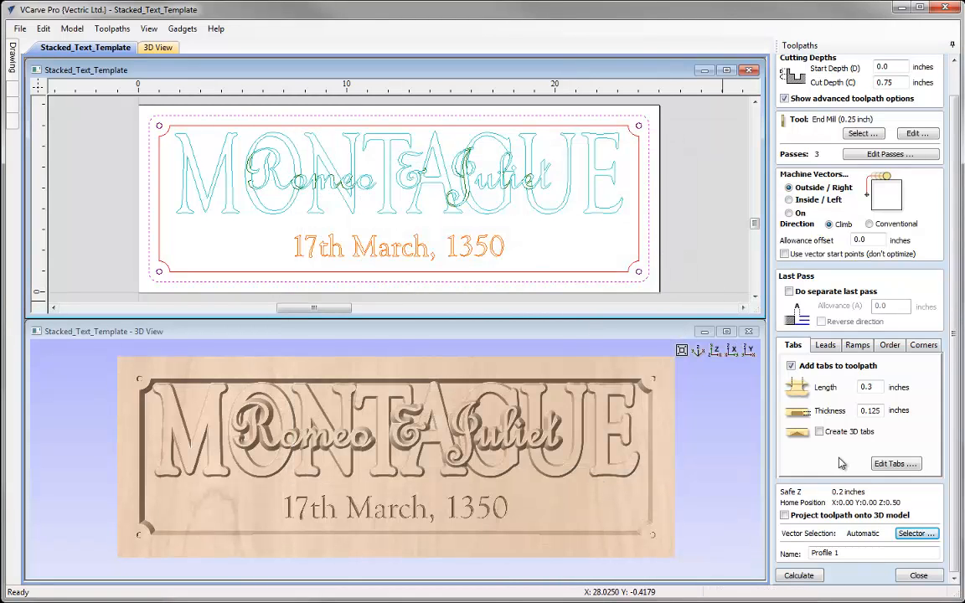
Step: Place four tabs on the outer border, two along each short side of the sign
click(894, 463)
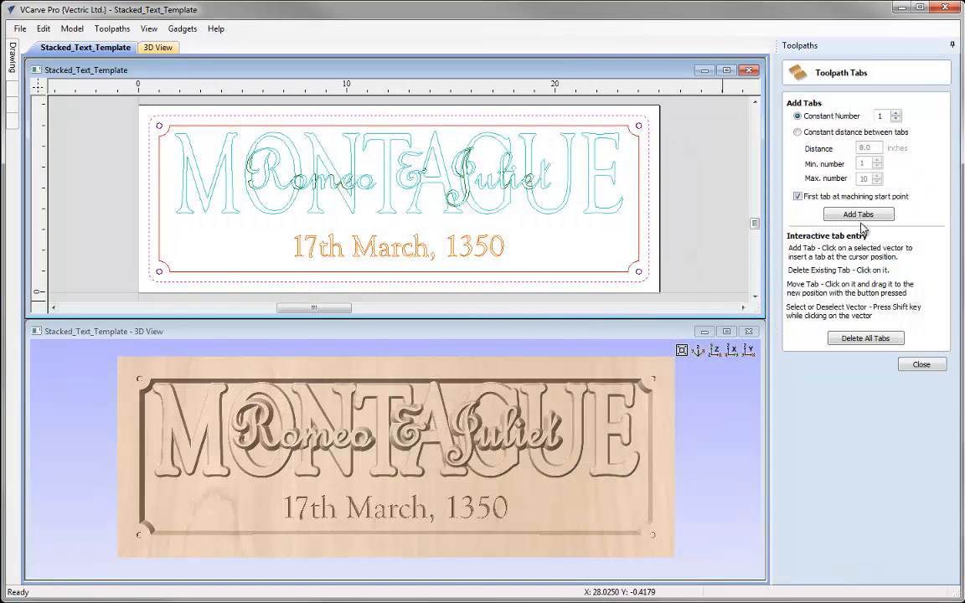
click(649, 150)
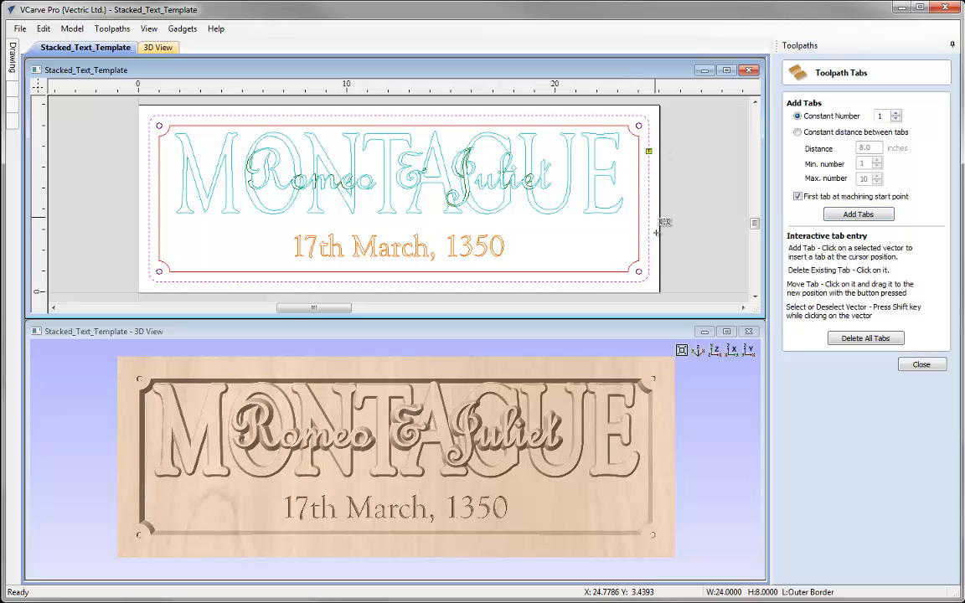
click(649, 244)
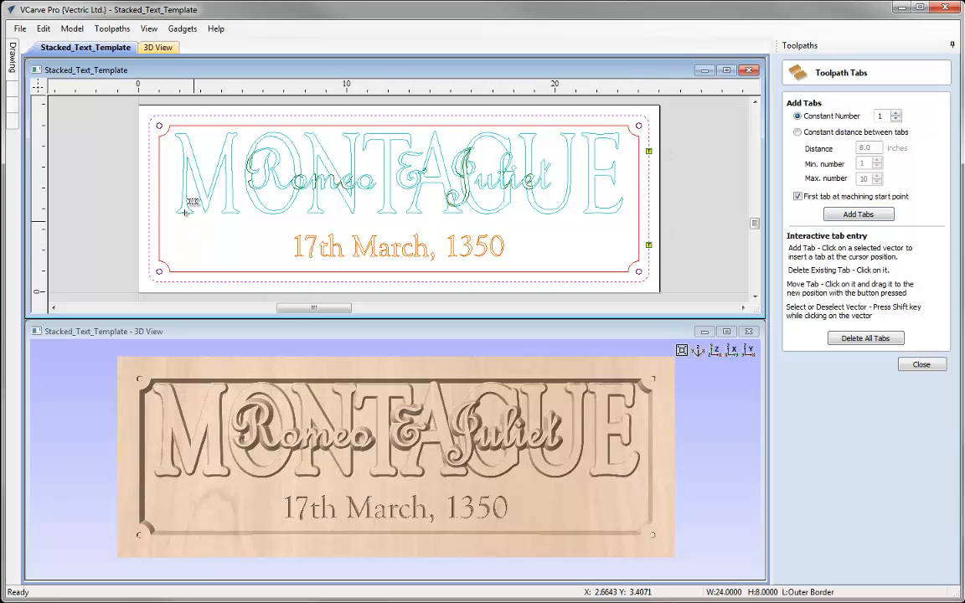
click(150, 155)
click(150, 250)
click(921, 364)
Step: Name the profile toolpath Profile Cutout and calculate it
drag(953, 428, 955, 472)
click(841, 552)
key(BackSpace)
text(Cutout)
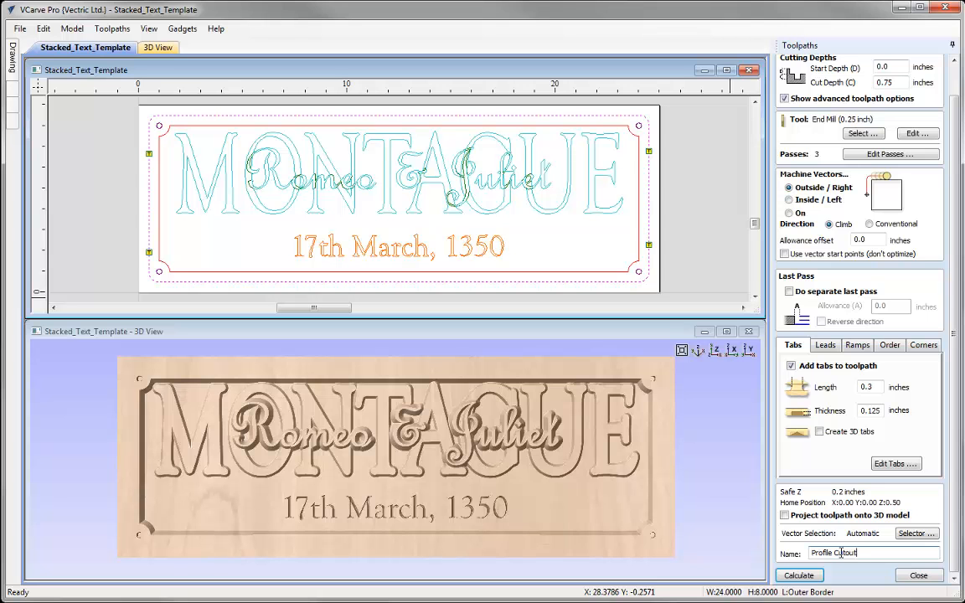
click(799, 576)
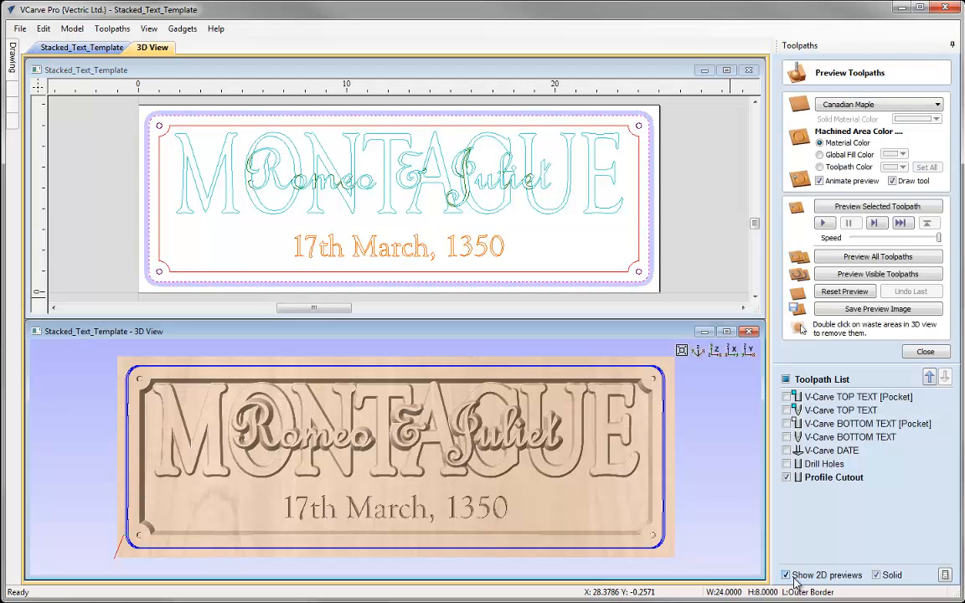
Step: Preview the Profile Cutout toolpath in an enlarged 3D view and inspect the cut and tabs from an angle
click(846, 206)
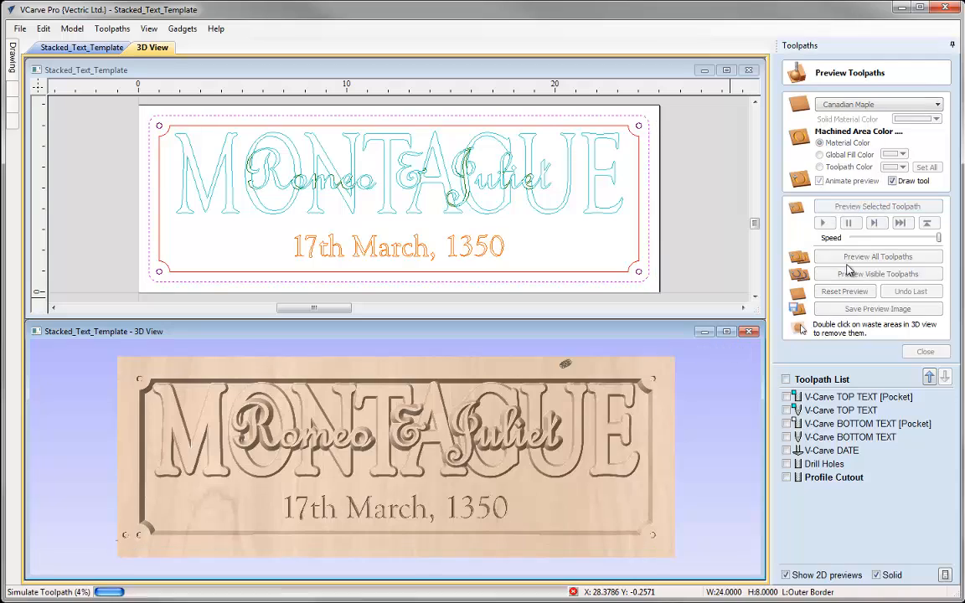
click(726, 331)
drag(555, 442, 509, 462)
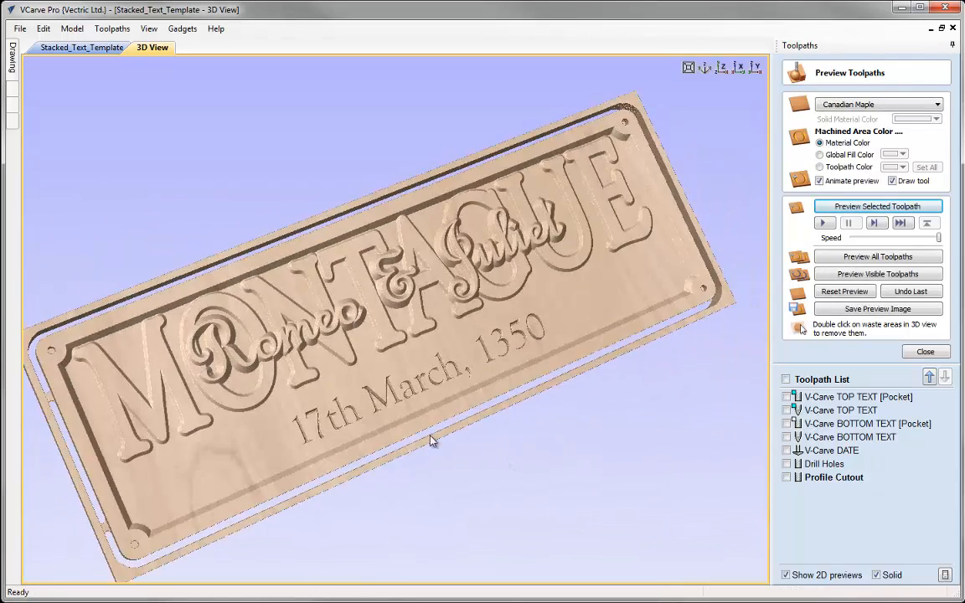
drag(431, 441, 416, 329)
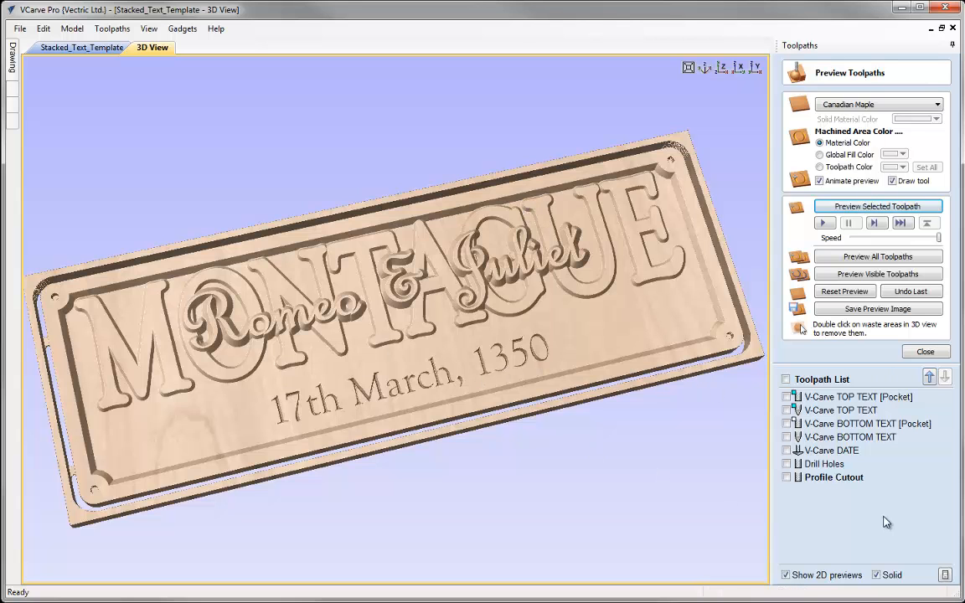
Step: Reset the toolpath preview to the uncut material block
click(924, 351)
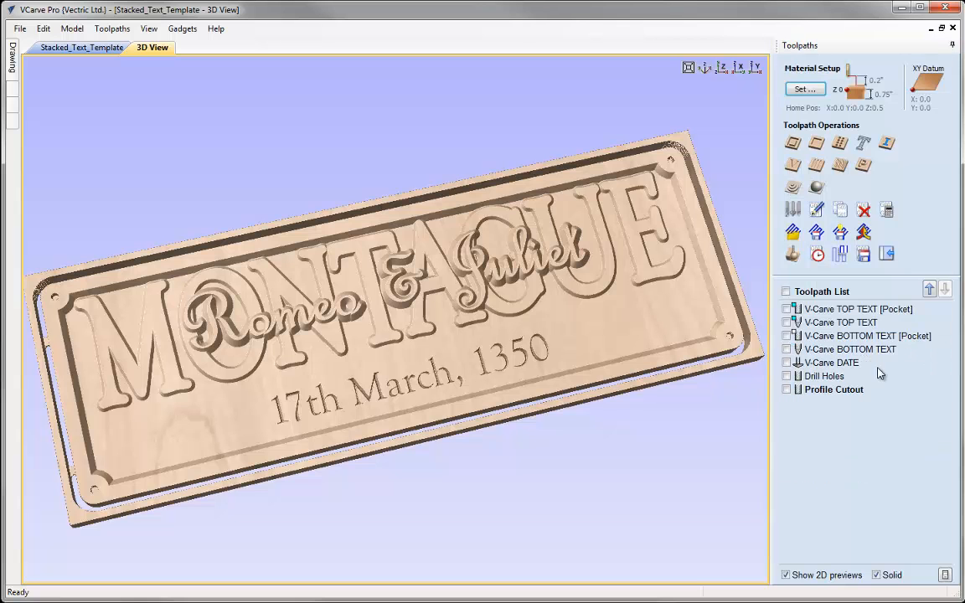
click(793, 254)
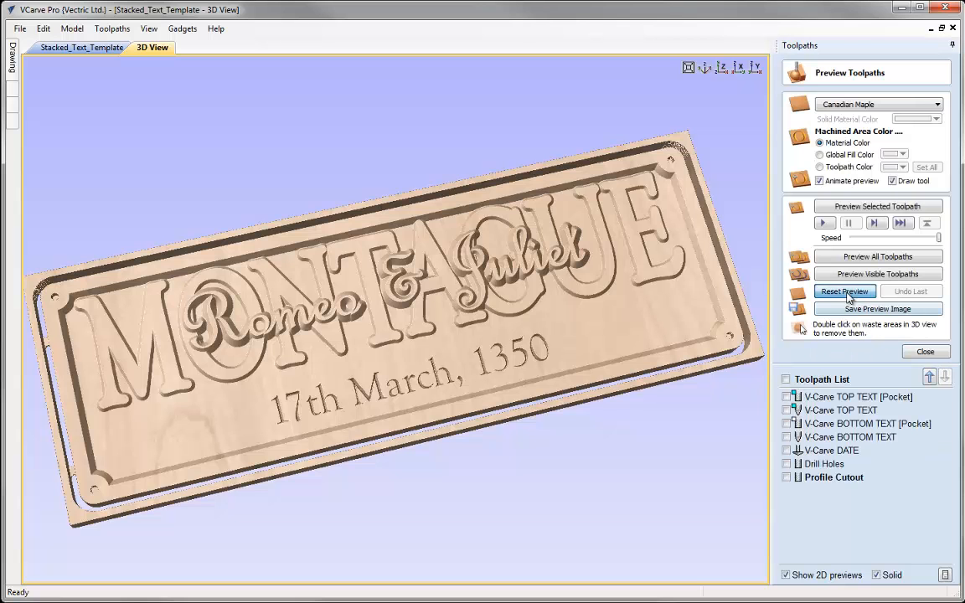
click(844, 291)
click(926, 353)
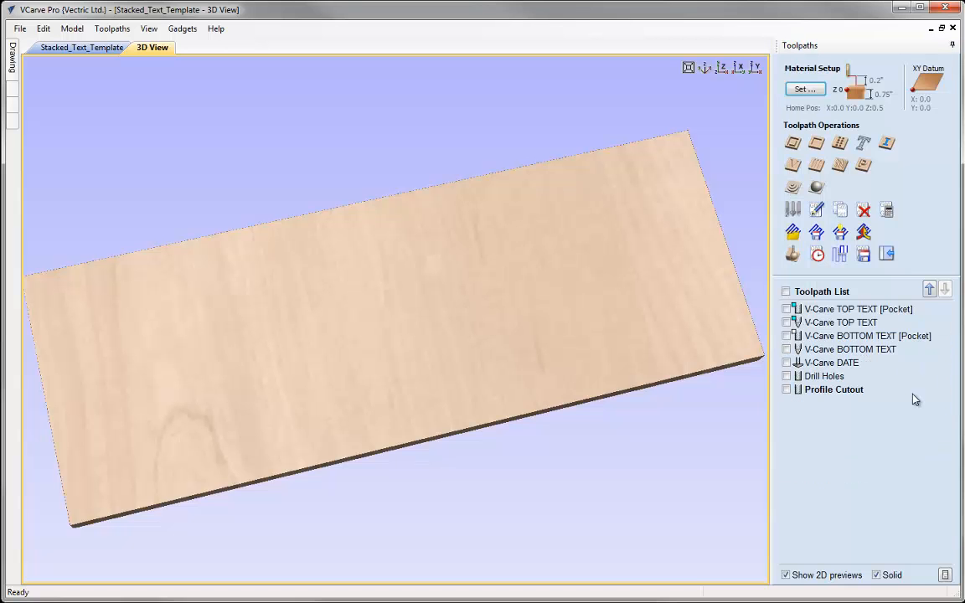
Step: In the 2D drawing, move the MONTAGUE and Romeo & Juliet texts together about 0.5 inches down with a relative move
click(887, 256)
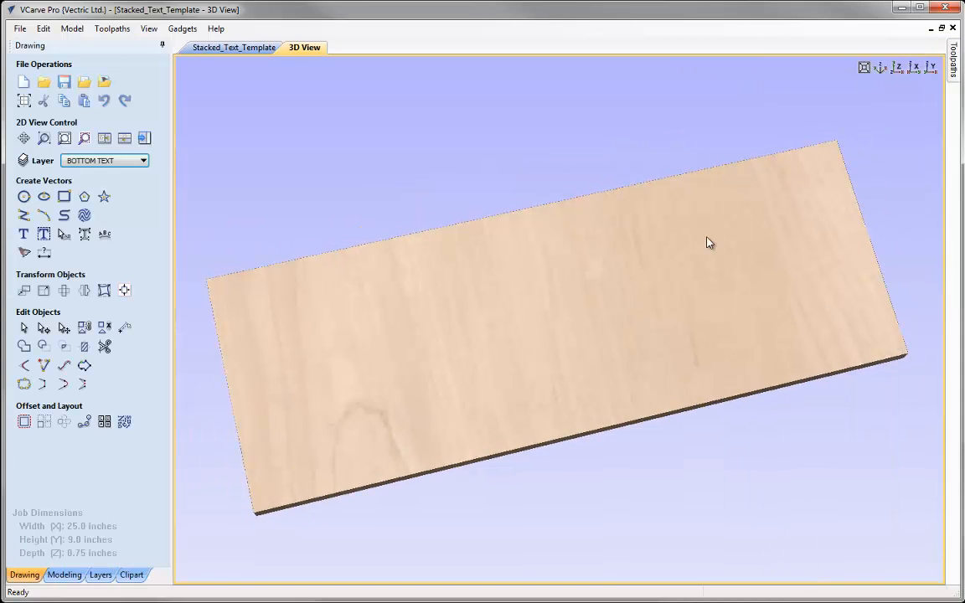
click(251, 51)
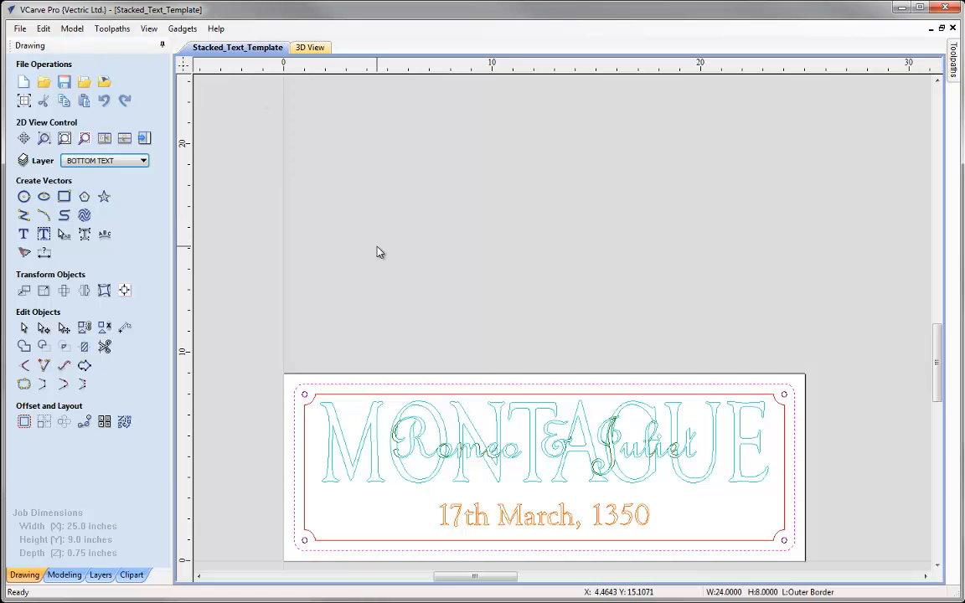
key(f)
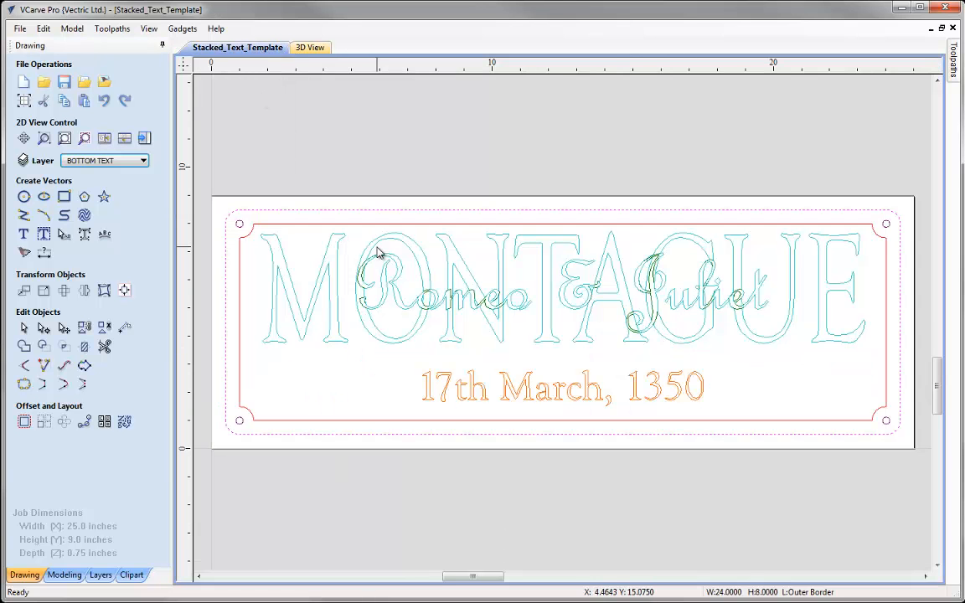
click(298, 225)
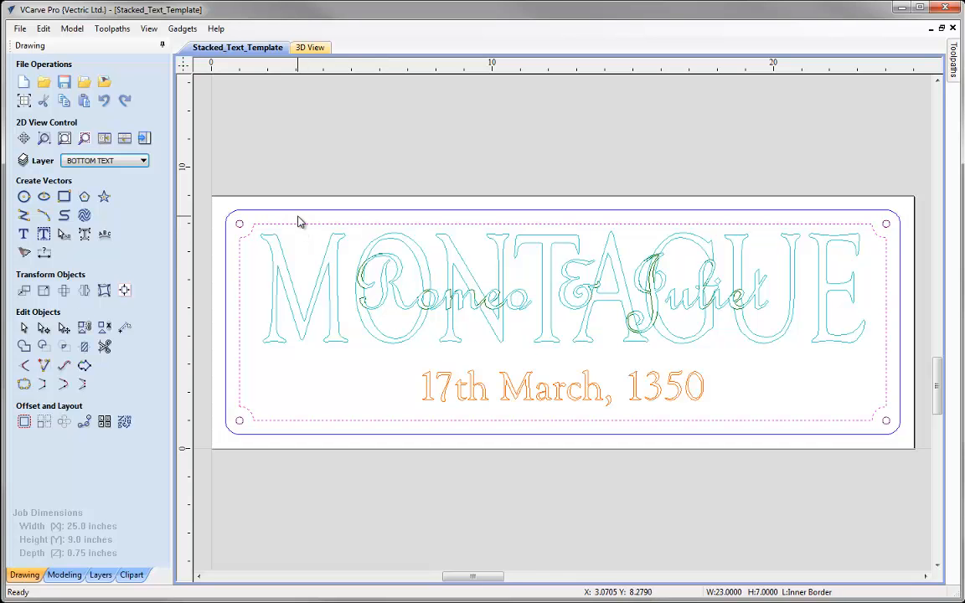
click(299, 240)
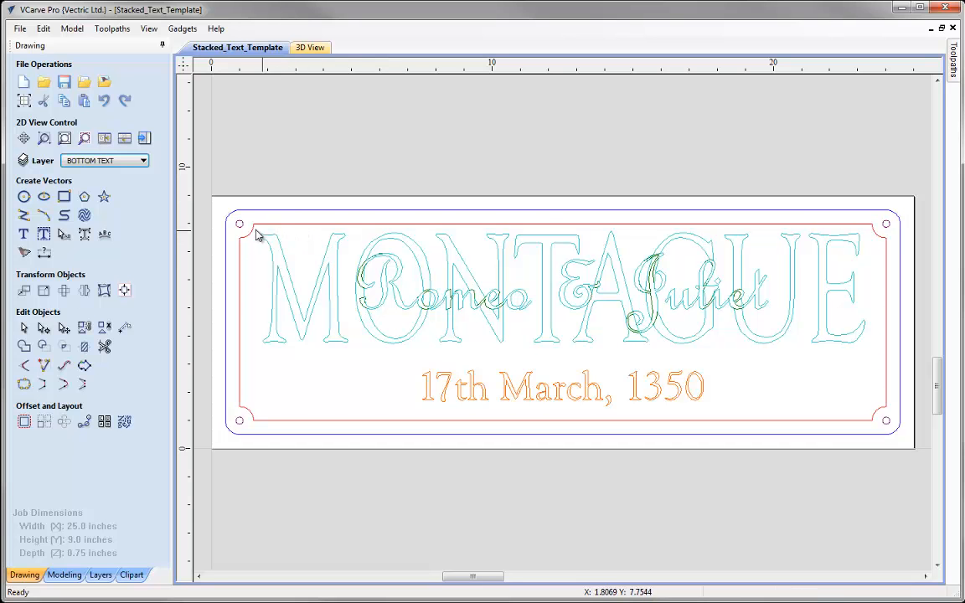
drag(247, 224, 877, 359)
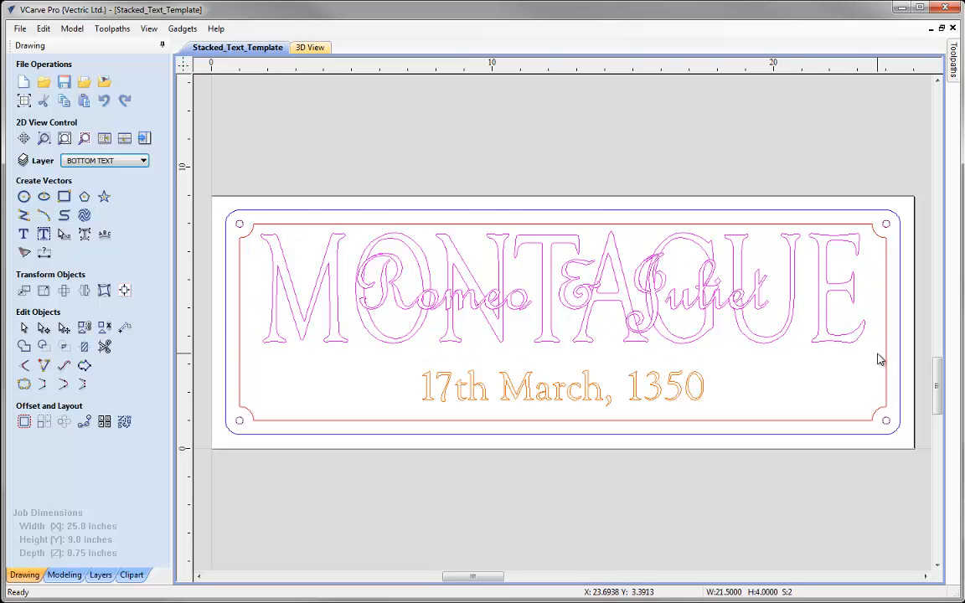
click(25, 291)
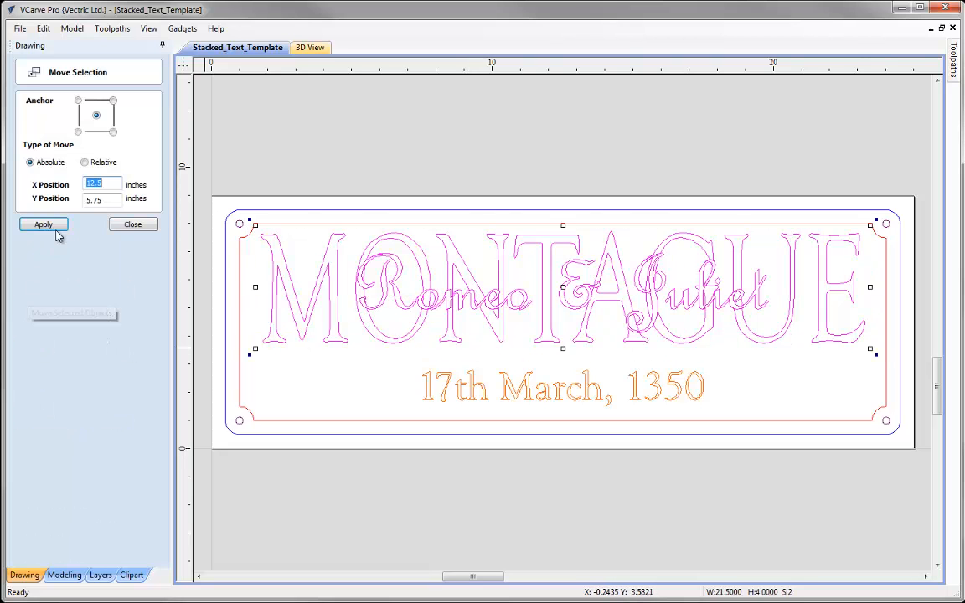
click(85, 162)
key(Tab)
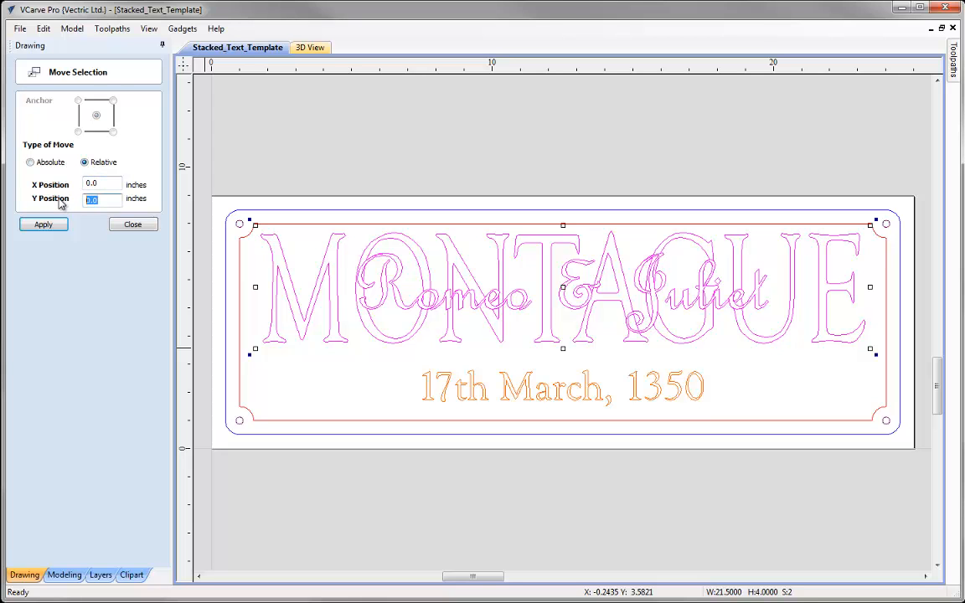
text(-0)
click(55, 225)
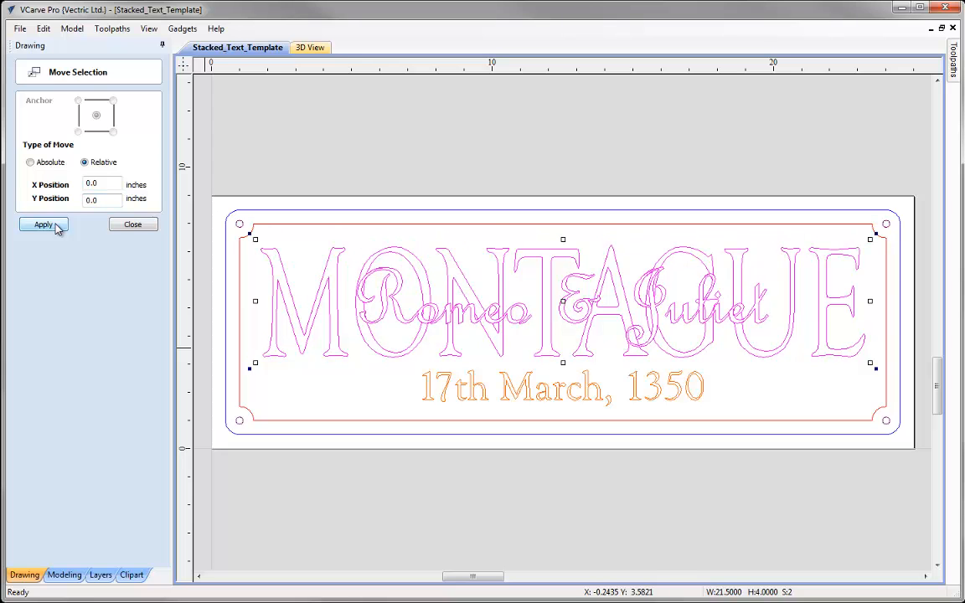
click(126, 226)
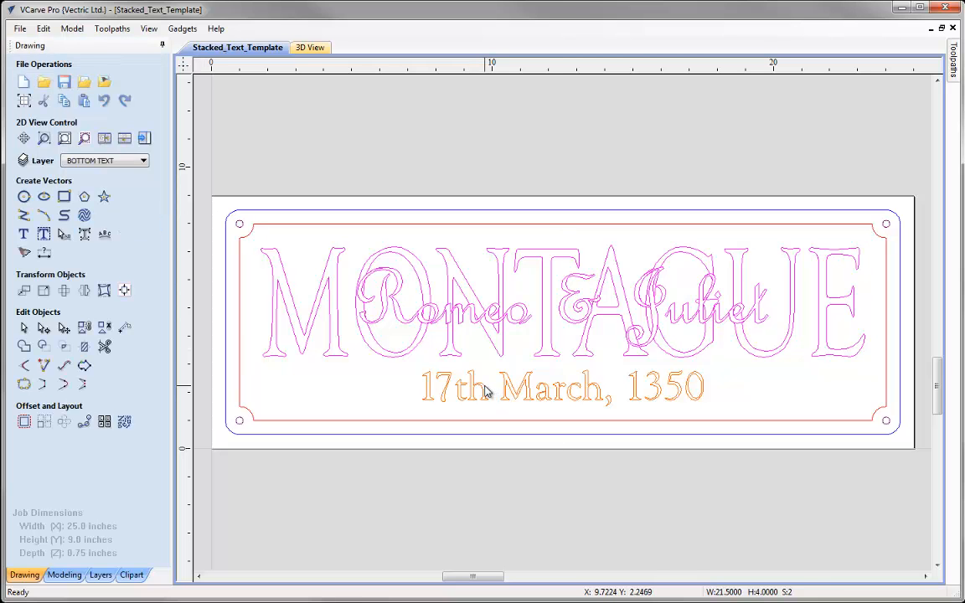
Step: Make the date text bold and change it to read Est.17th March, 1350
click(26, 234)
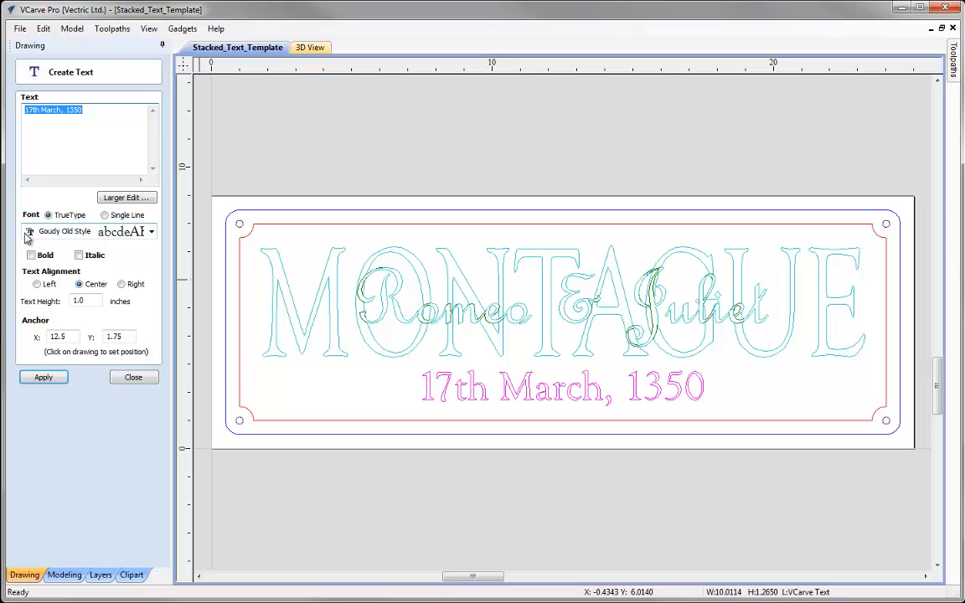
click(32, 254)
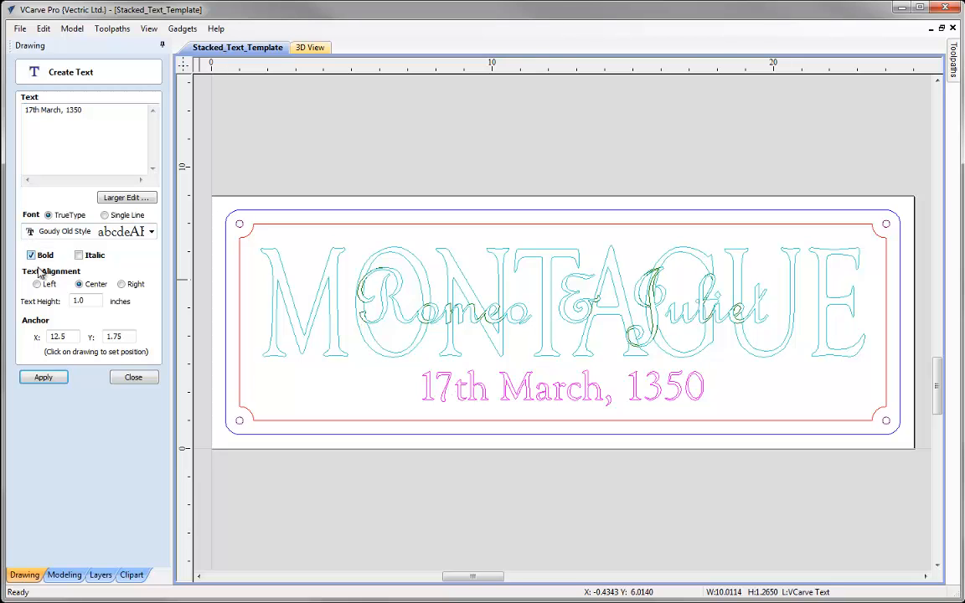
click(26, 110)
text(Est.)
key(BackSpace)
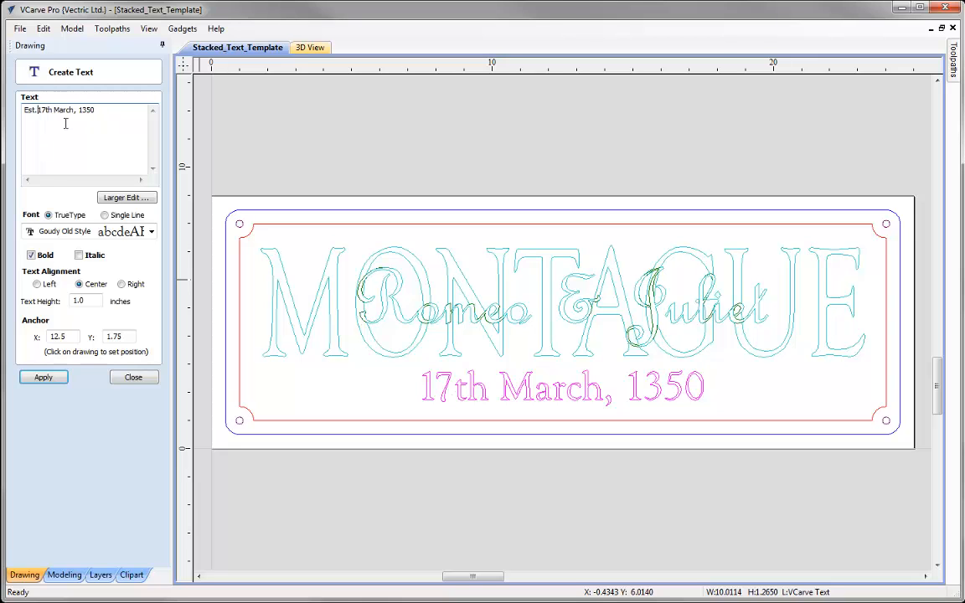
click(44, 377)
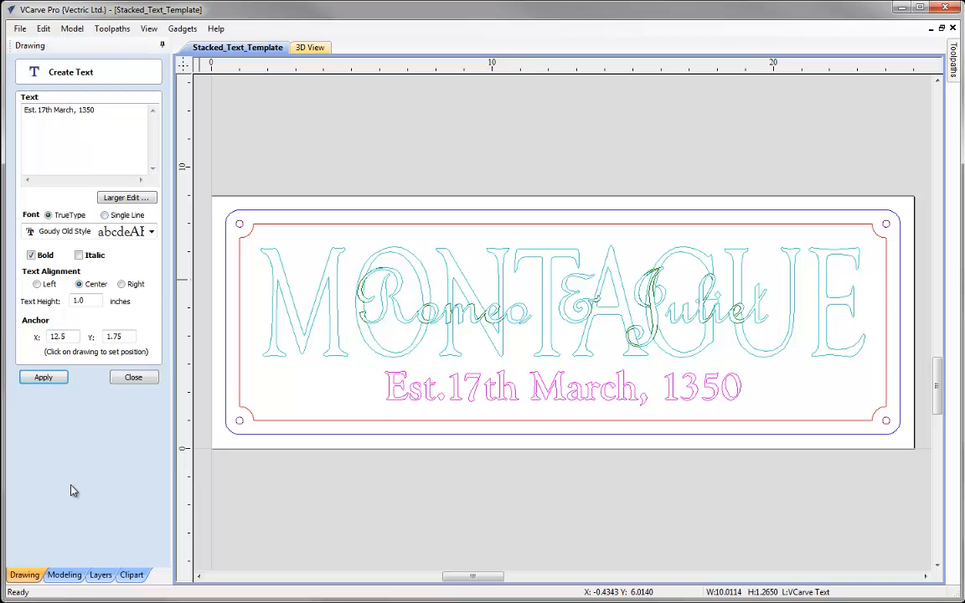
click(132, 377)
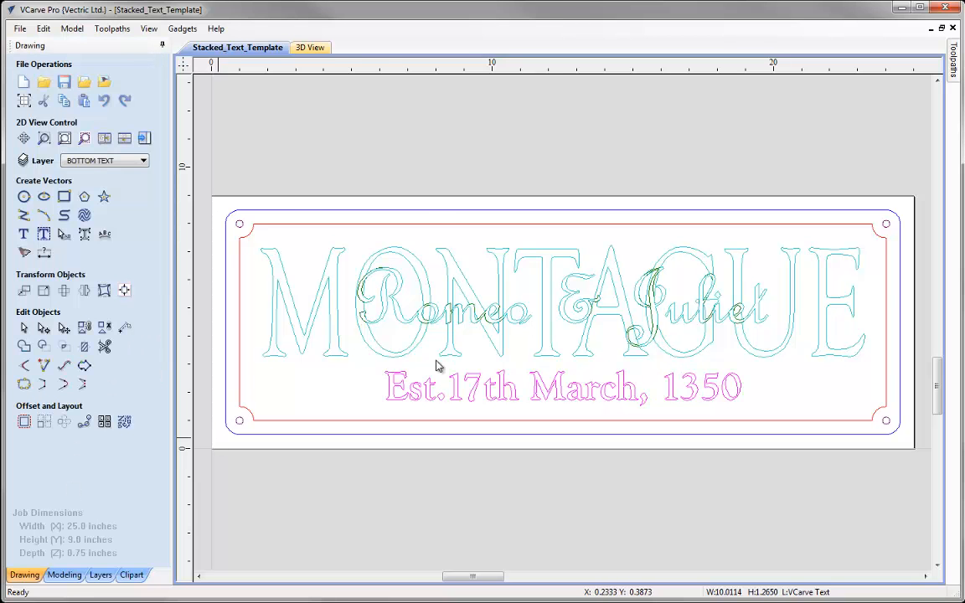
Step: Recalculate all toolpaths to match the edited sign layout
click(145, 140)
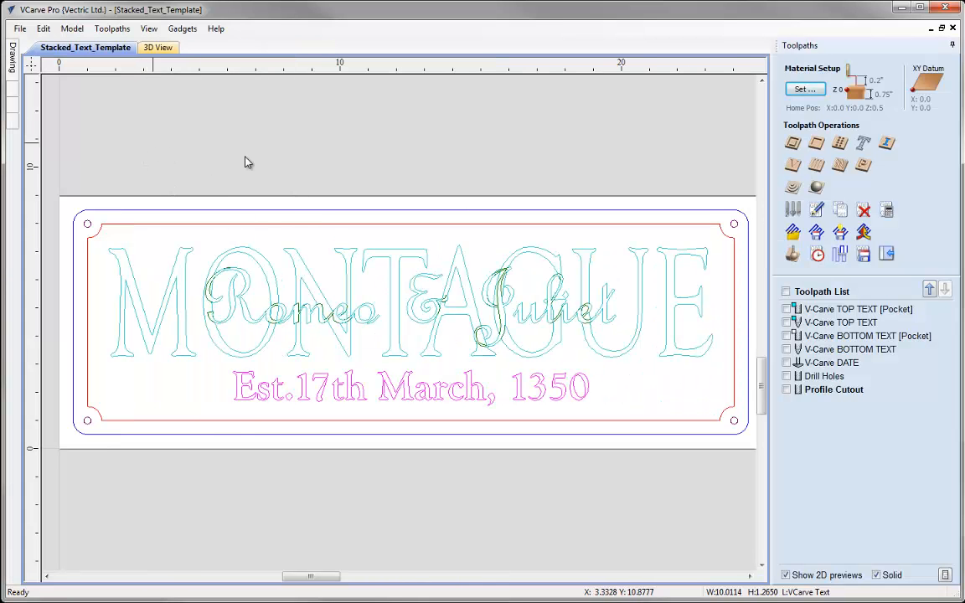
click(888, 211)
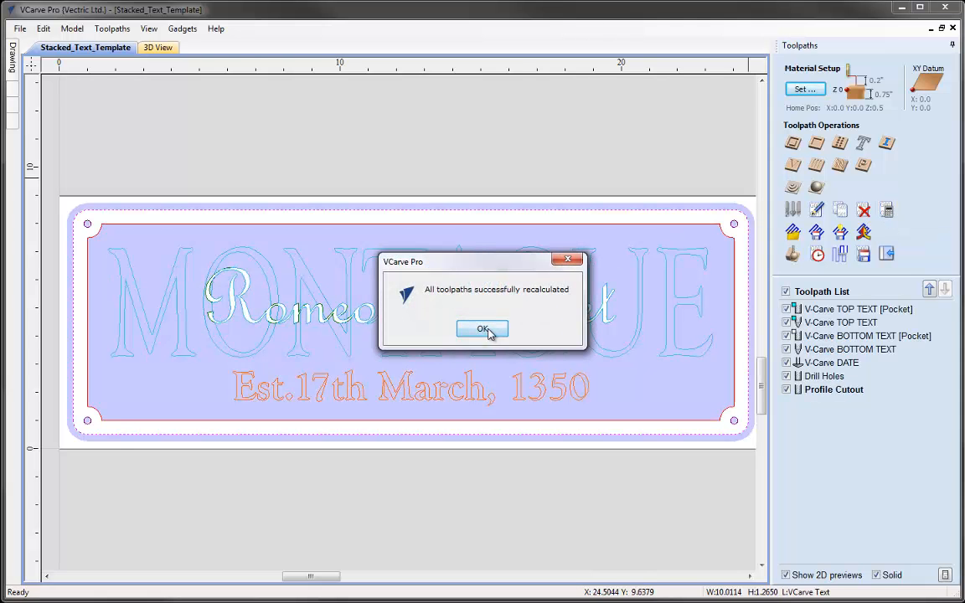
click(483, 329)
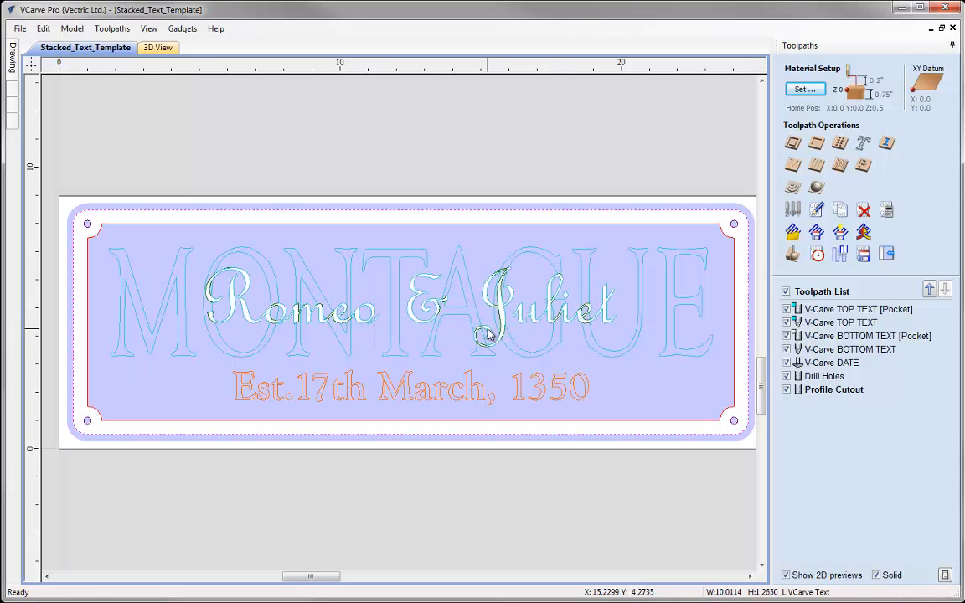
Step: Preview all recalculated toolpaths on the block in 3D, and reset the preview to uncut material
click(156, 48)
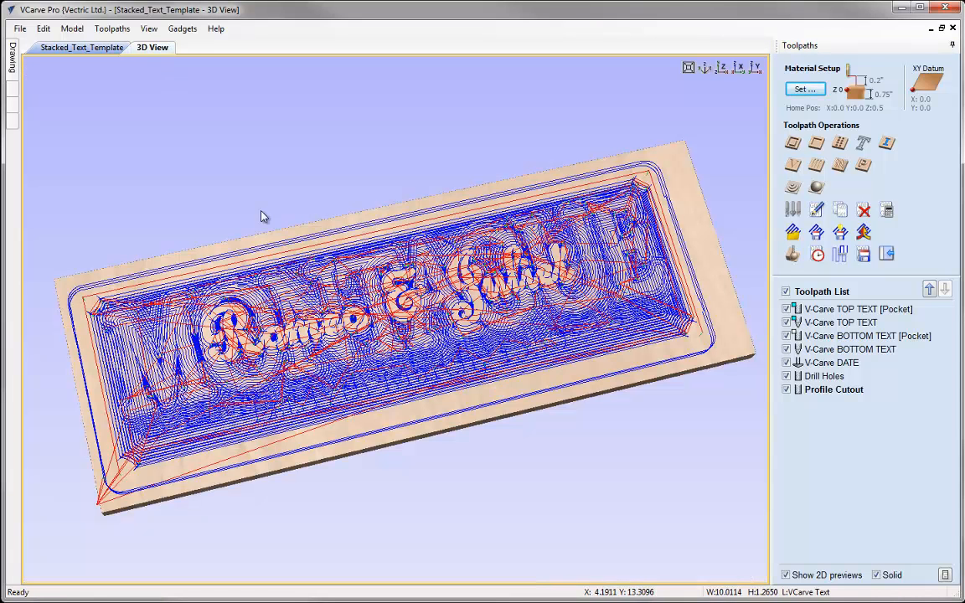
click(792, 254)
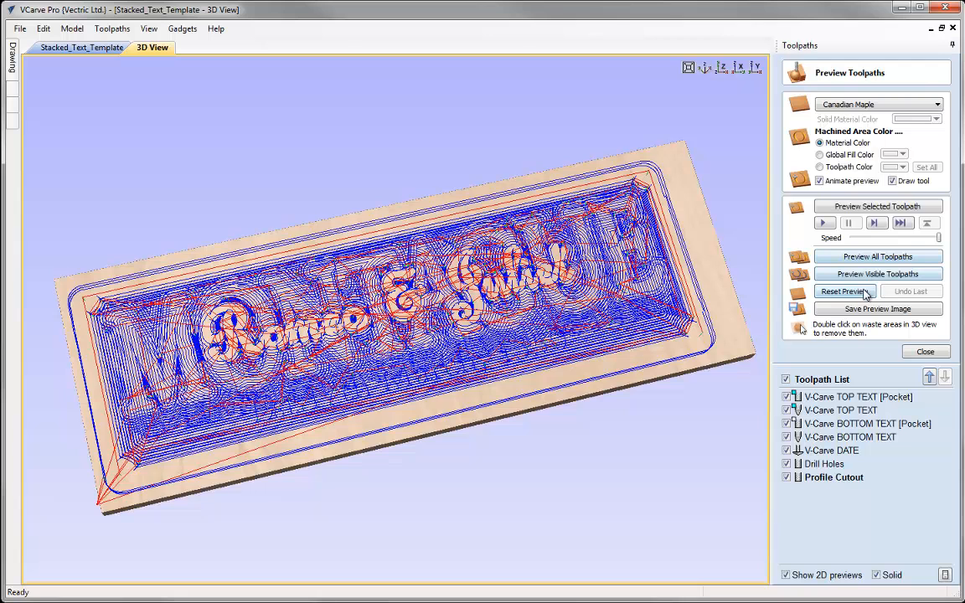
click(865, 206)
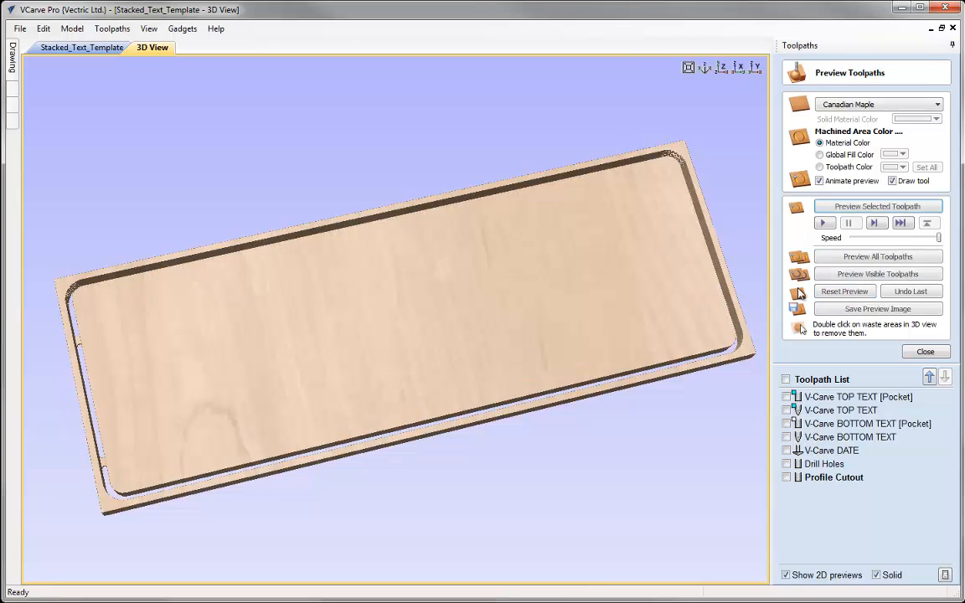
click(840, 292)
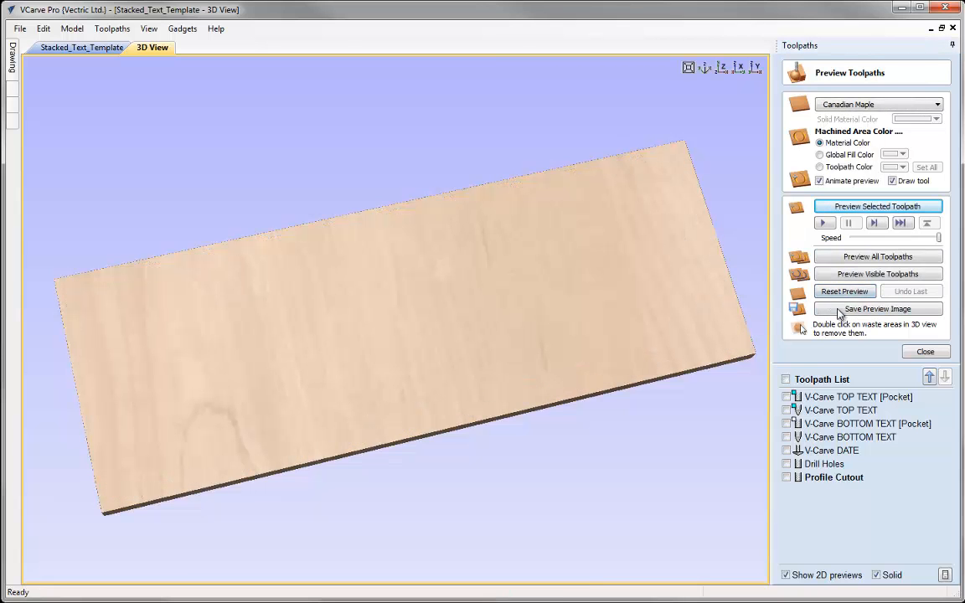
click(844, 256)
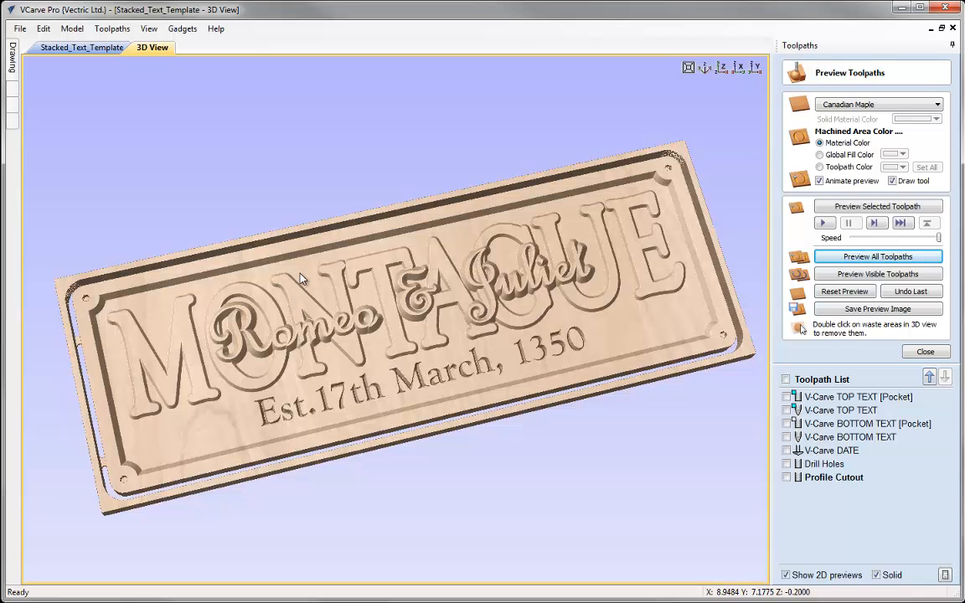
click(845, 291)
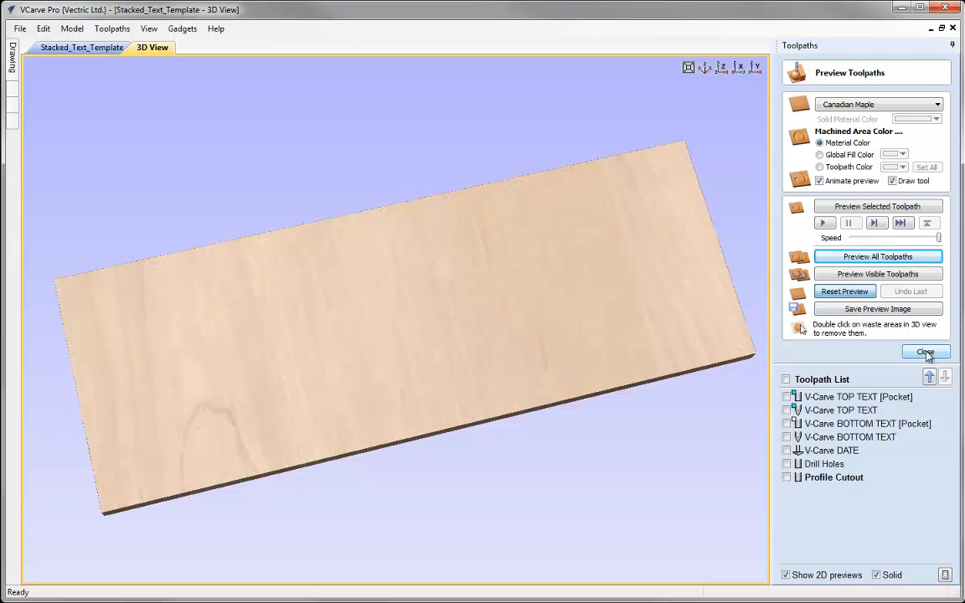
click(925, 353)
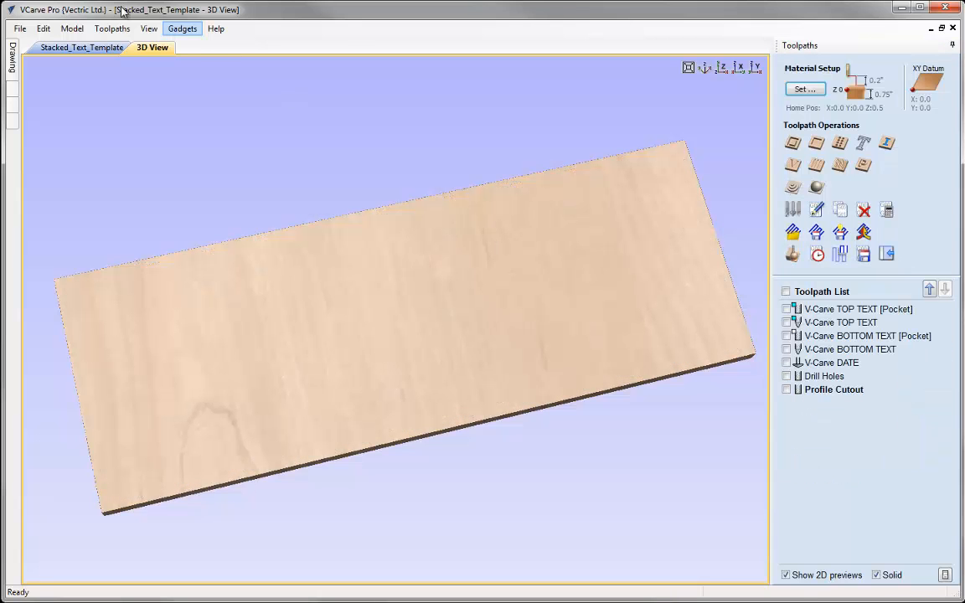
Step: Set the document variable TD to 0.05 and accept the change
click(41, 31)
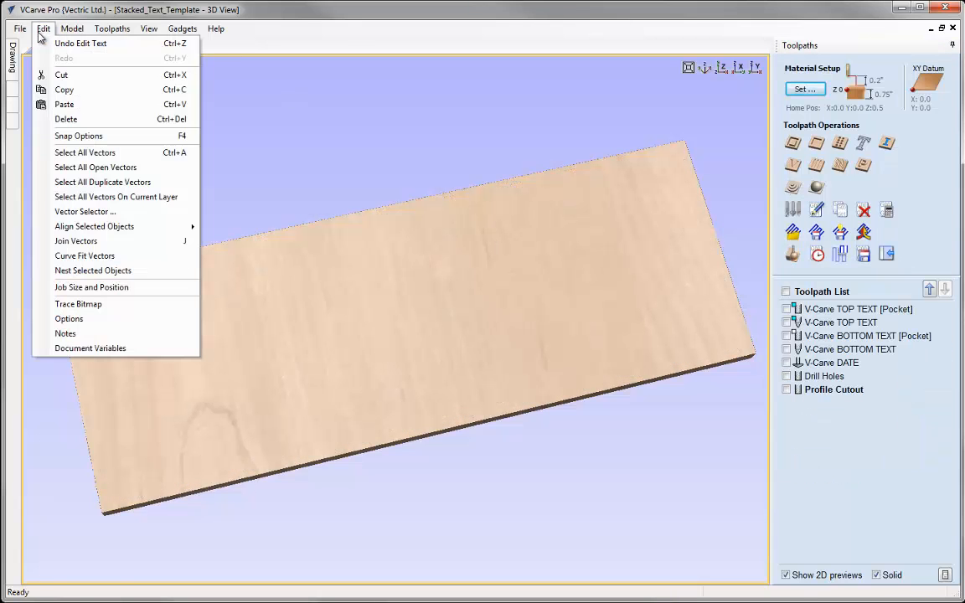
click(84, 348)
click(507, 242)
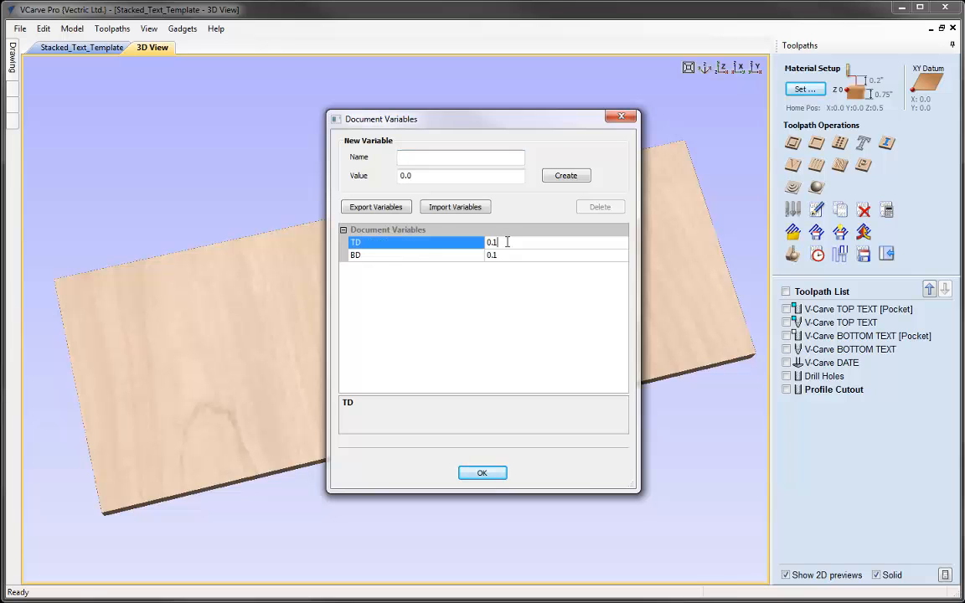
text(5)
click(512, 254)
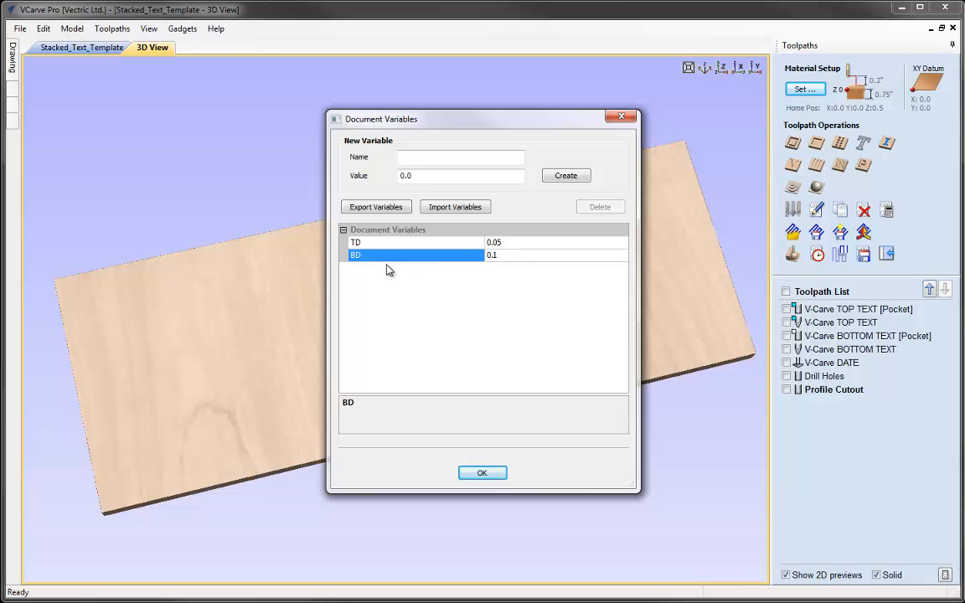
click(498, 475)
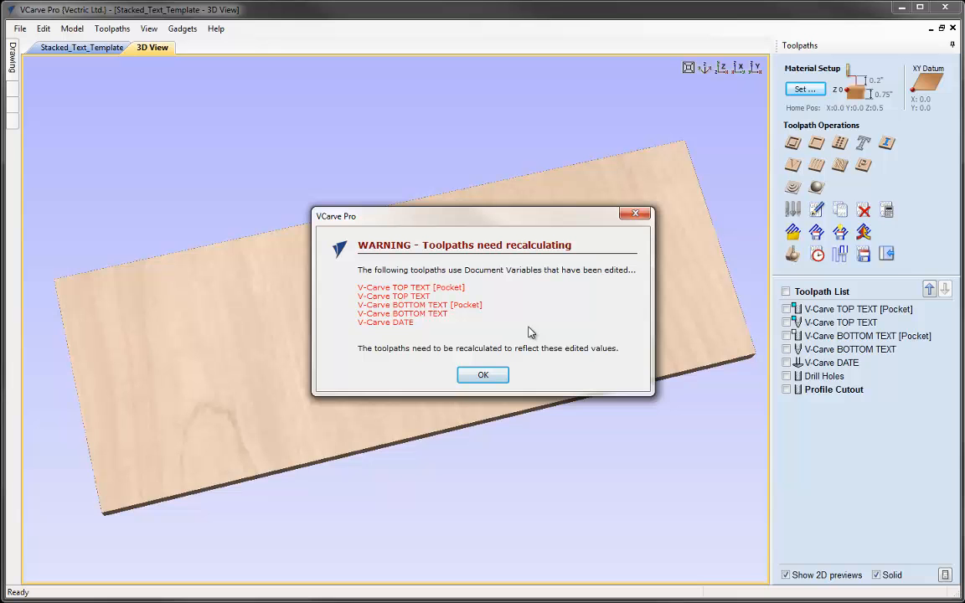
click(474, 376)
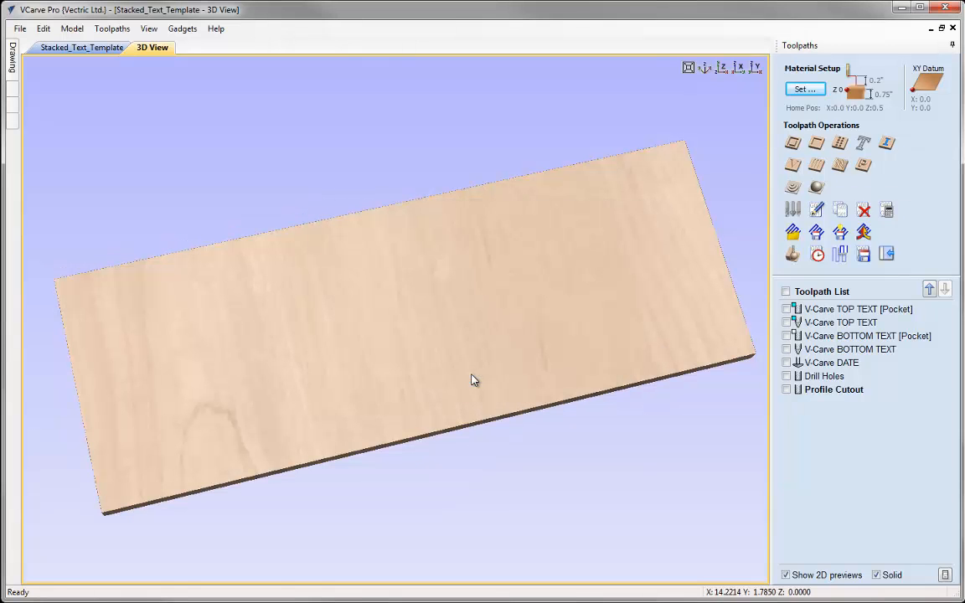
Step: Recalculate all toolpaths and preview them all on the material block in 3D
click(887, 211)
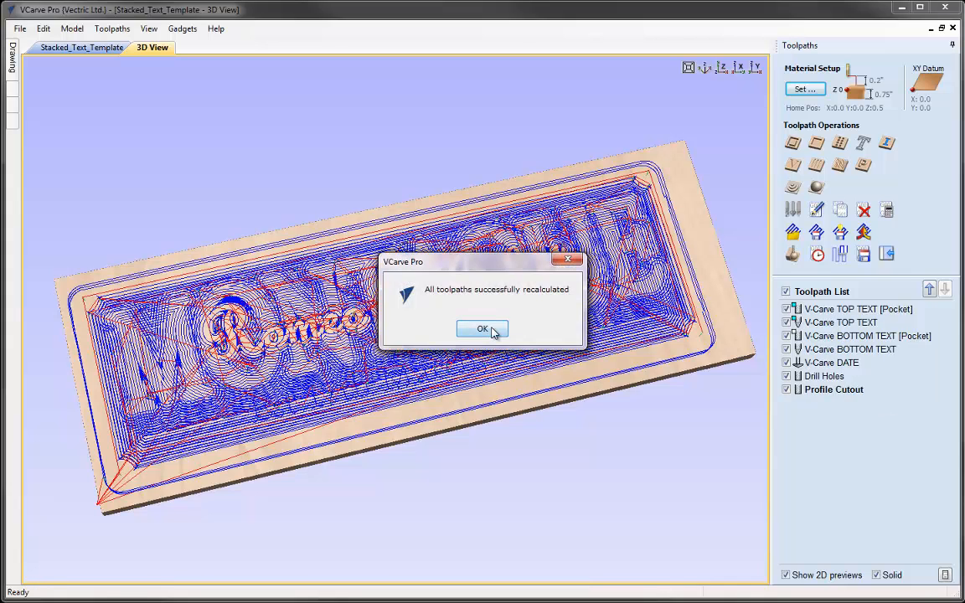
click(492, 330)
click(792, 253)
click(853, 276)
click(864, 257)
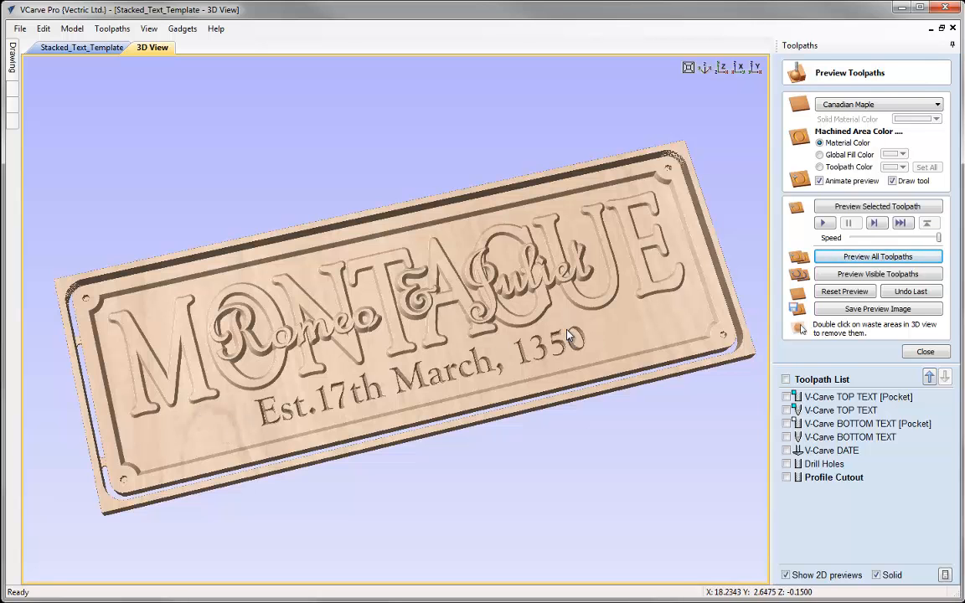
scroll(452, 268, up, 5)
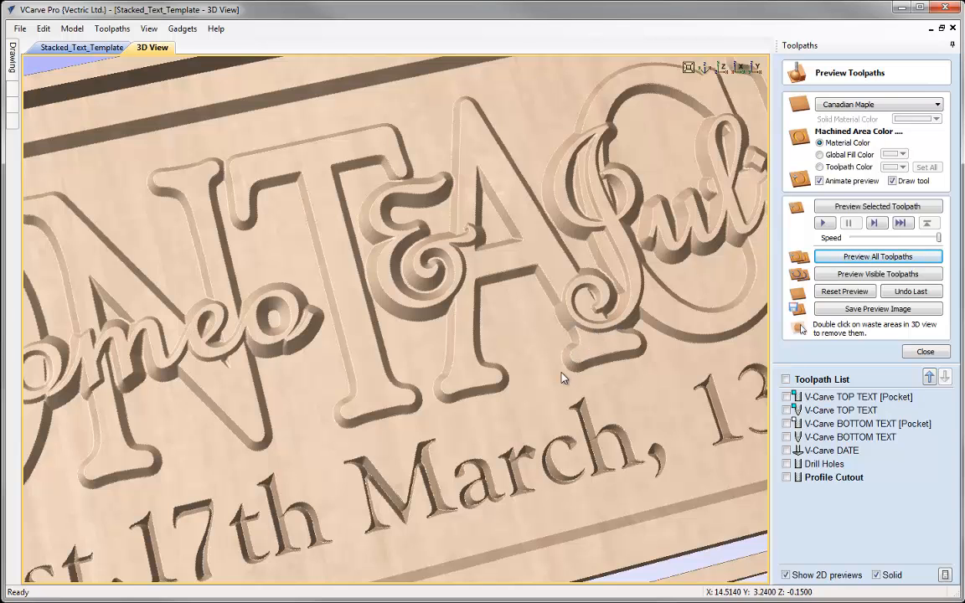
click(703, 69)
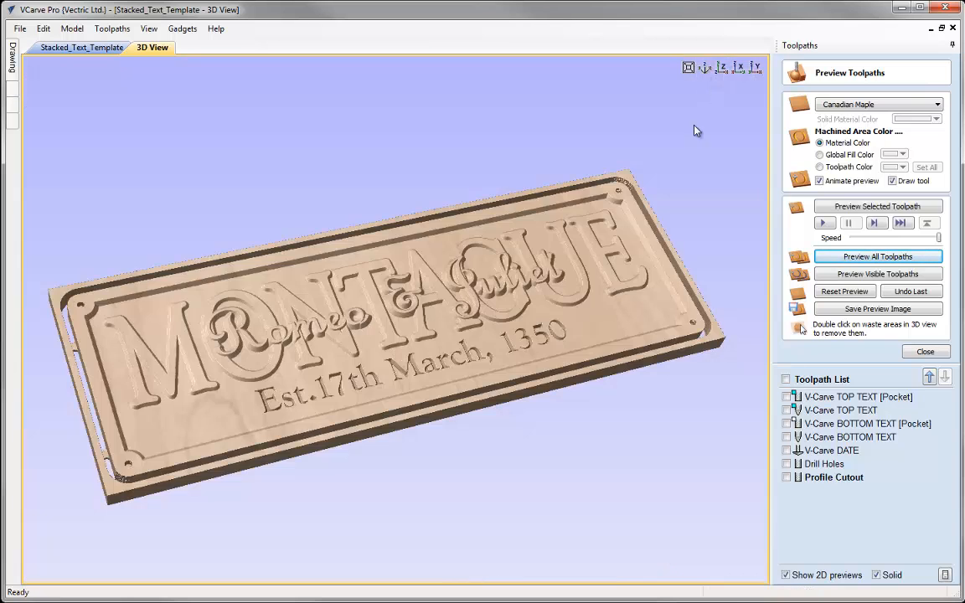
drag(423, 424, 444, 279)
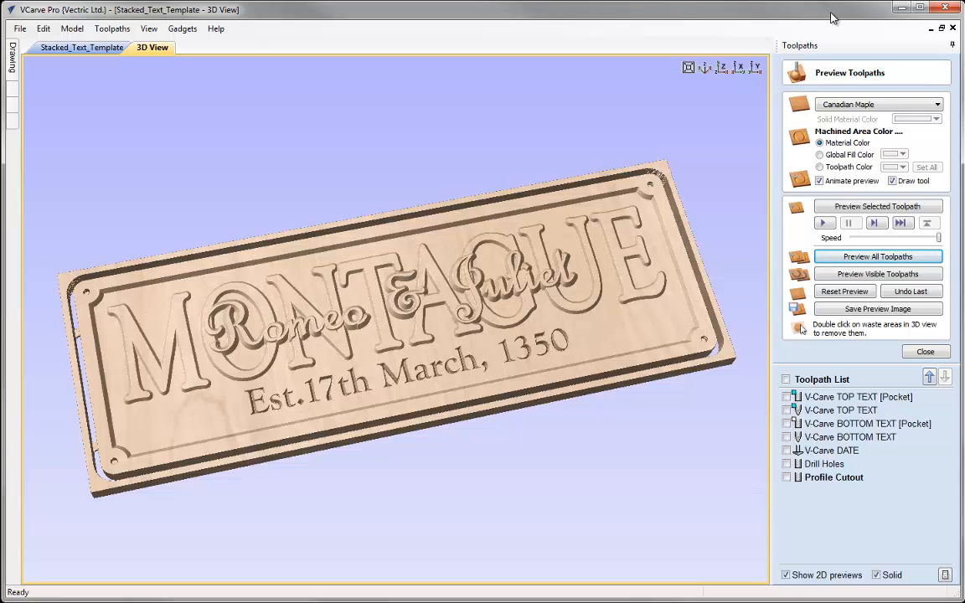
click(928, 353)
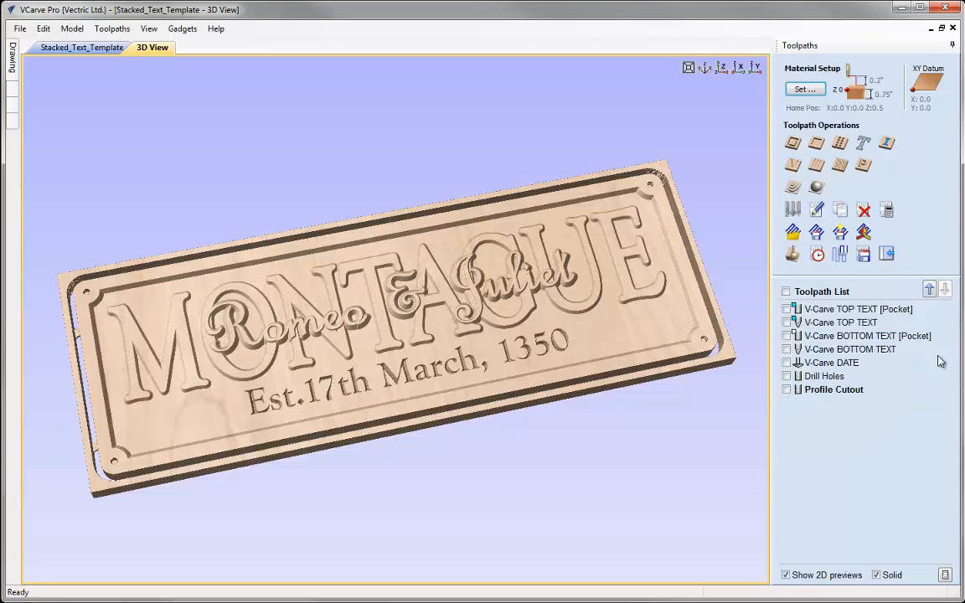
Step: Save the finished sign as a separate VCarve file named Stacked_Text_RomeoJuliet
click(20, 29)
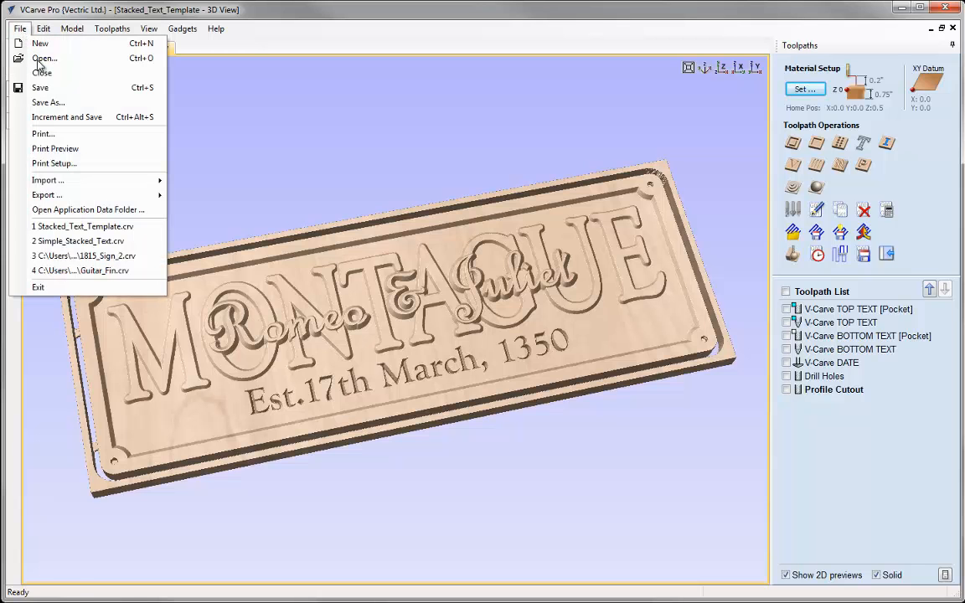
click(52, 102)
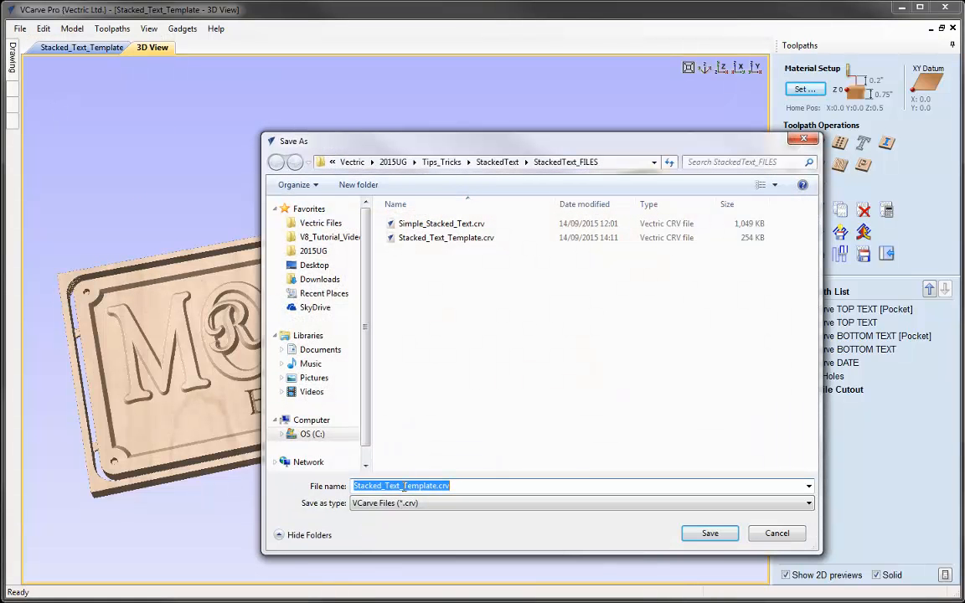
drag(405, 488, 465, 488)
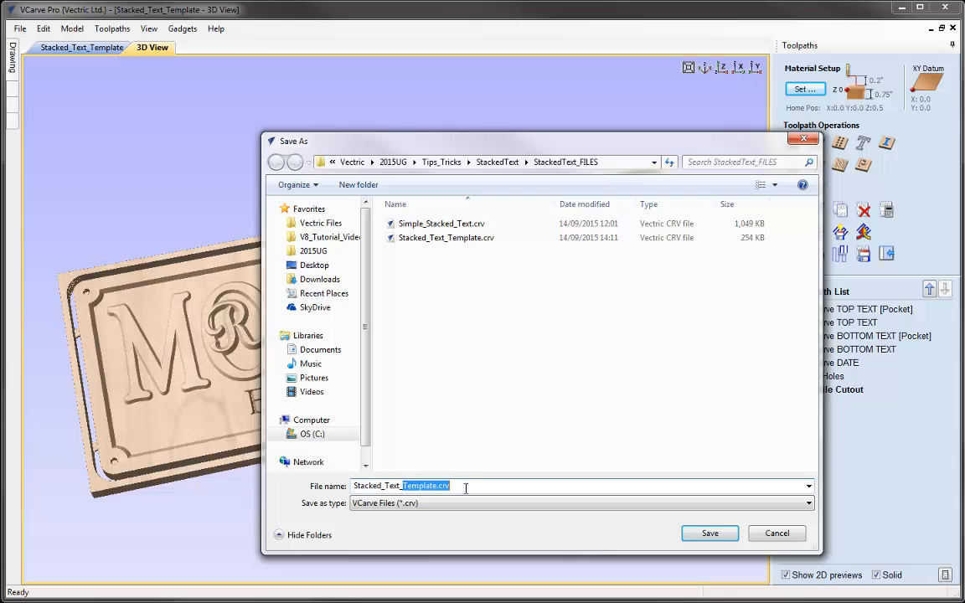
text(RomeoJulie)
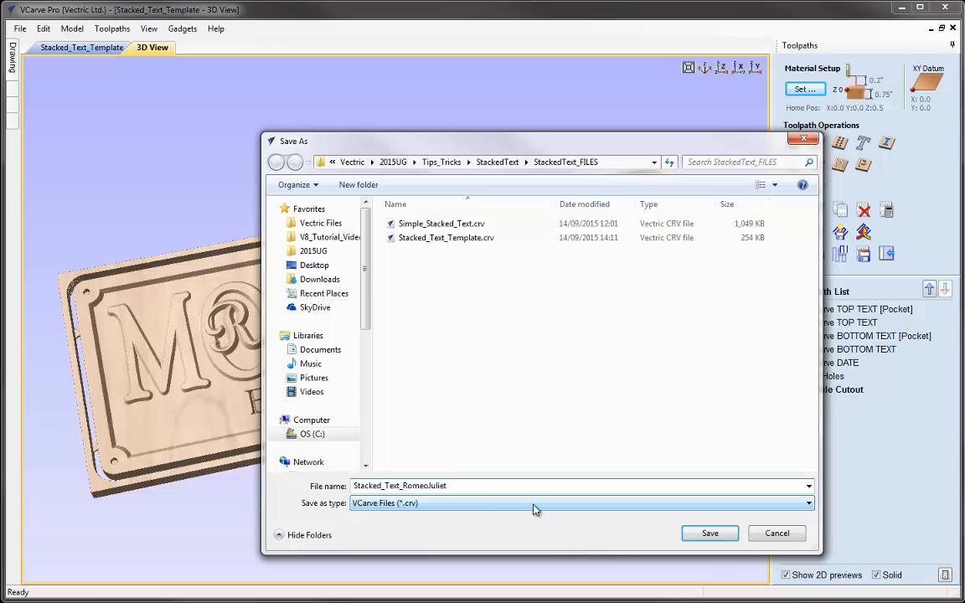
click(709, 534)
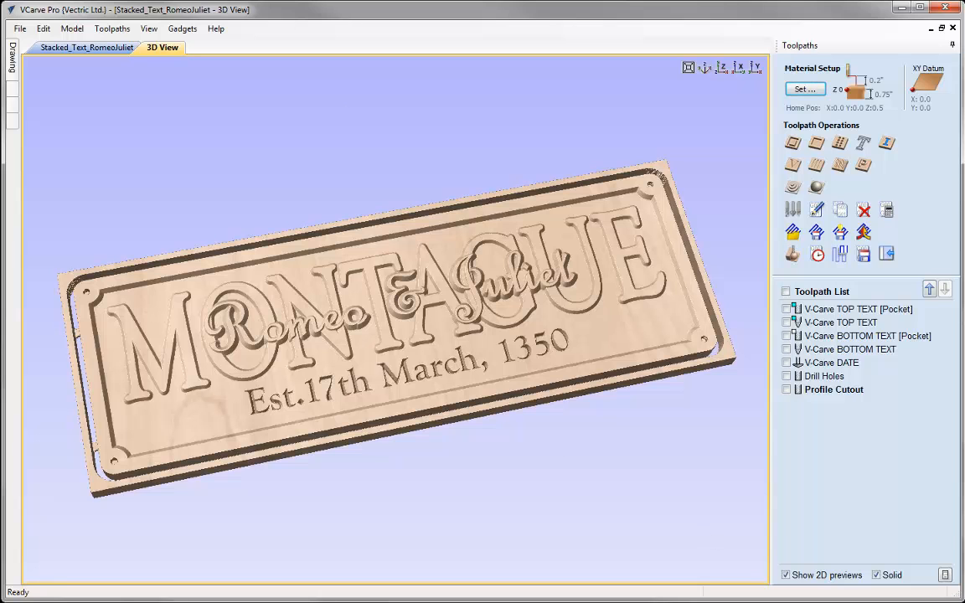
Step: Save the job as Stacked_Text_Template.crv, replacing the existing template file
click(20, 28)
click(38, 102)
click(454, 253)
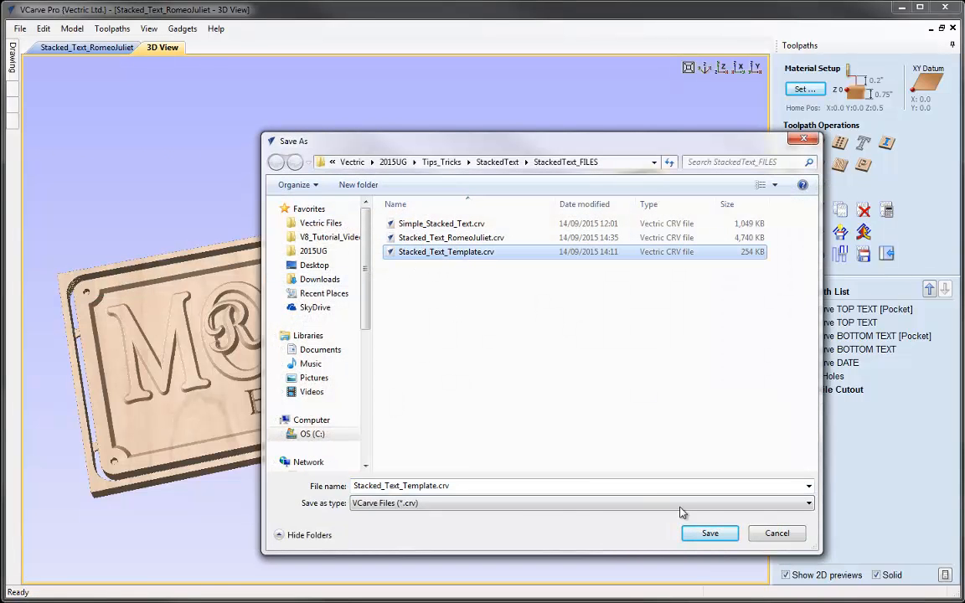
click(712, 536)
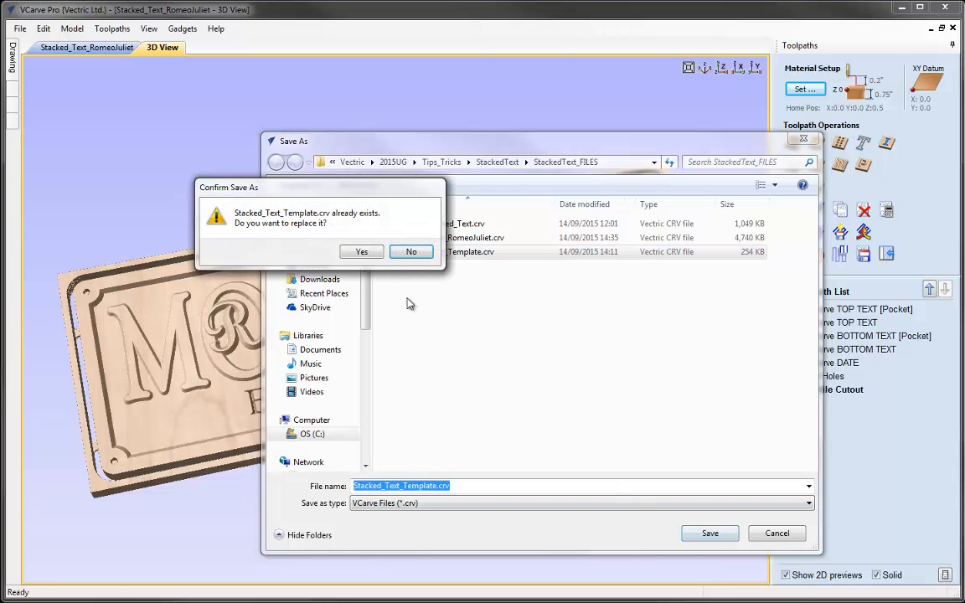
click(362, 251)
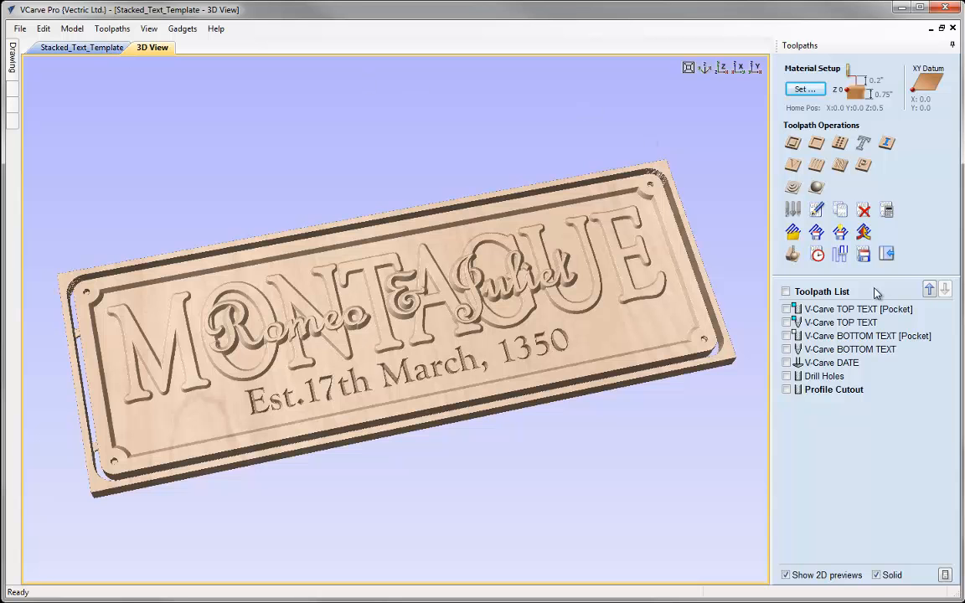
Step: In the 2D drawing, show only the BOTTOM TEXT layer and delete all of its vectors
click(889, 255)
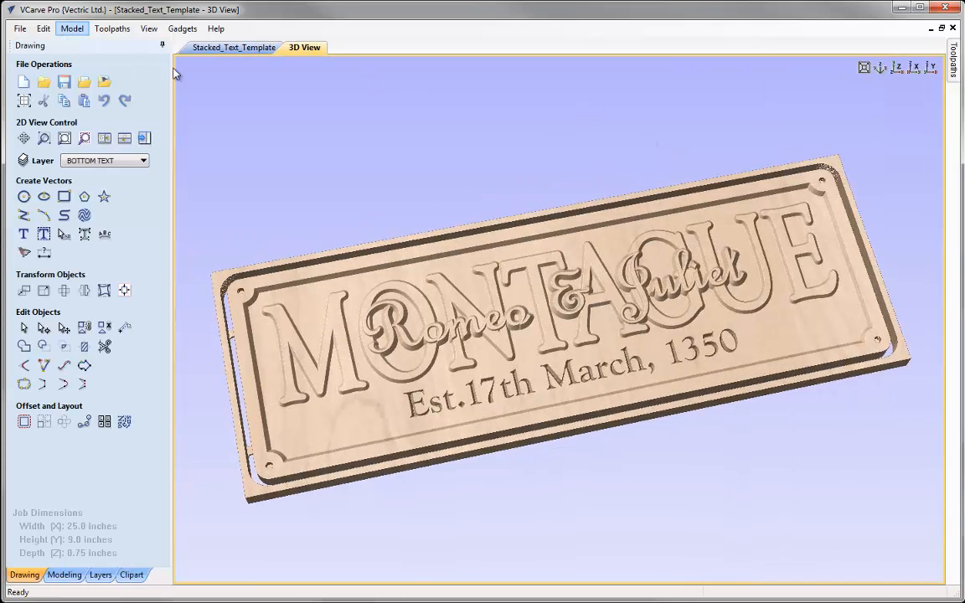
click(227, 49)
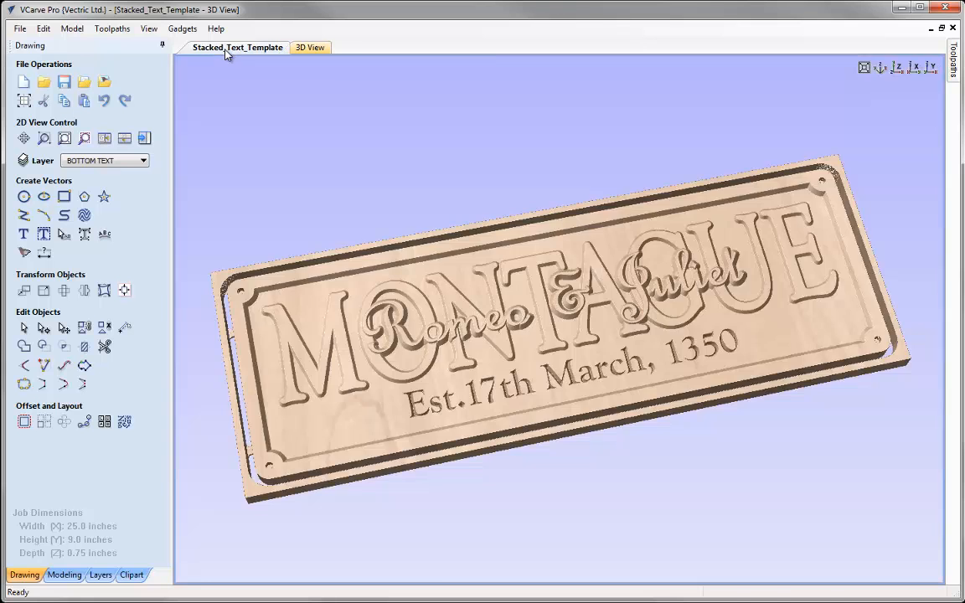
click(329, 151)
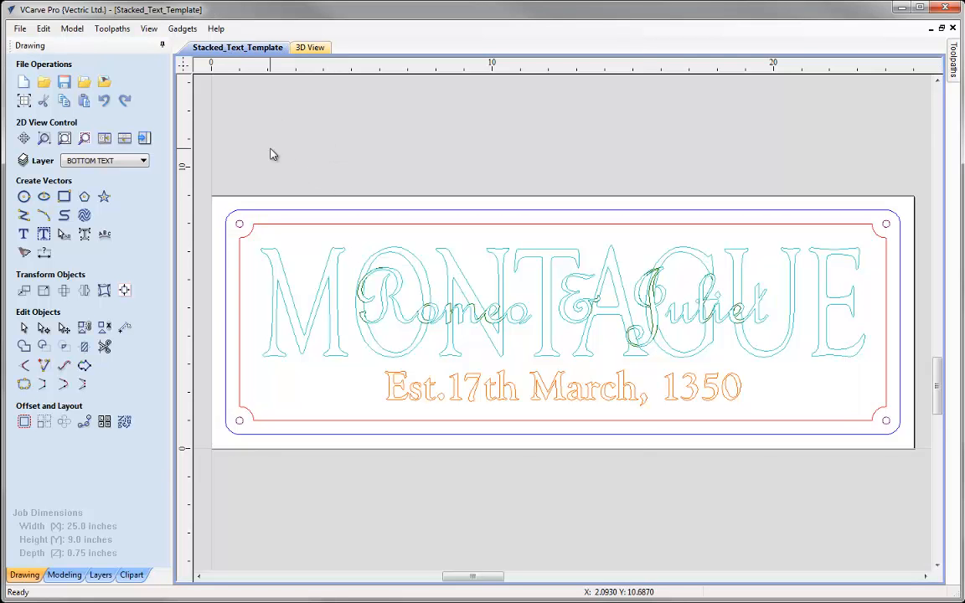
click(101, 575)
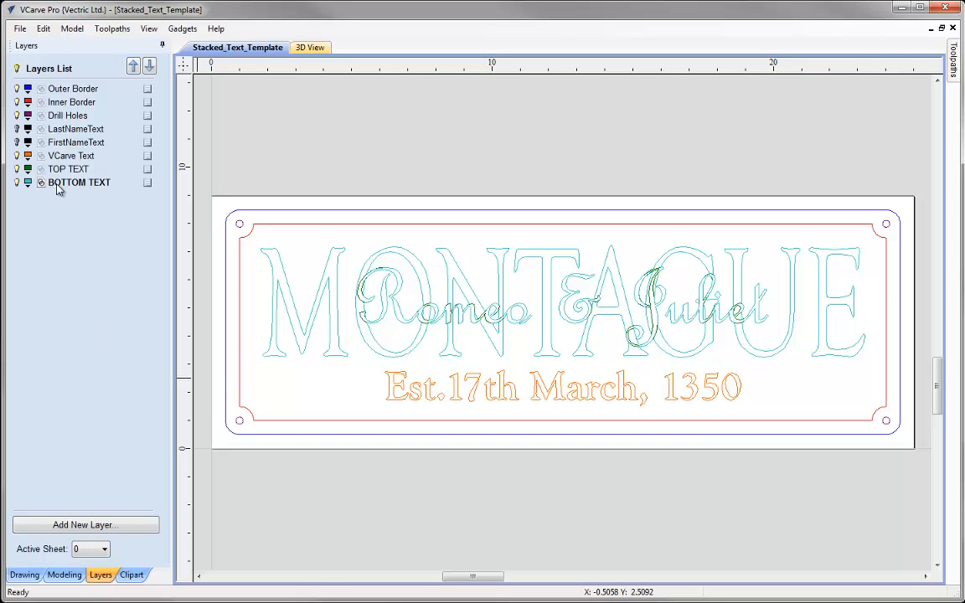
click(16, 70)
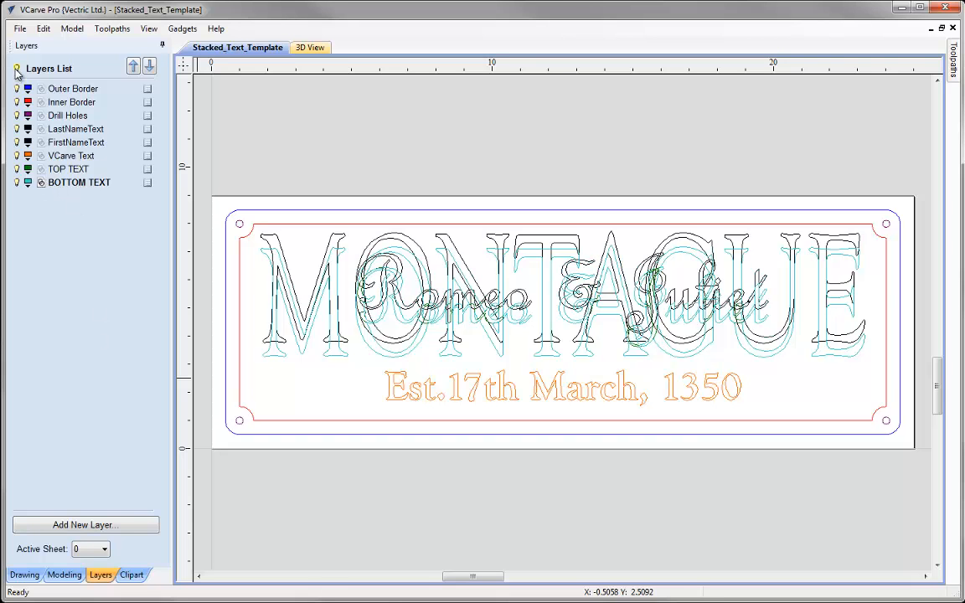
click(15, 70)
click(16, 181)
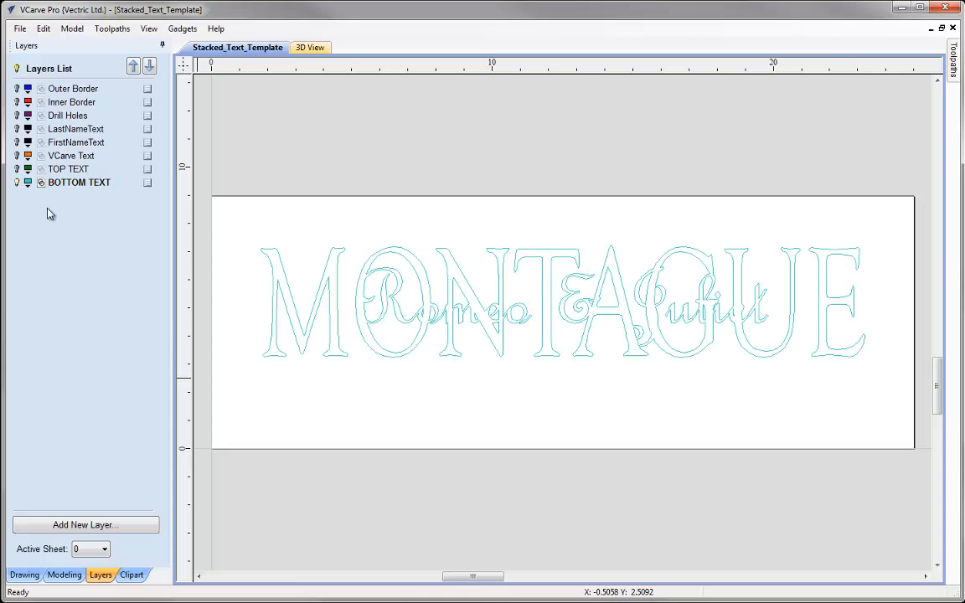
drag(242, 217, 913, 448)
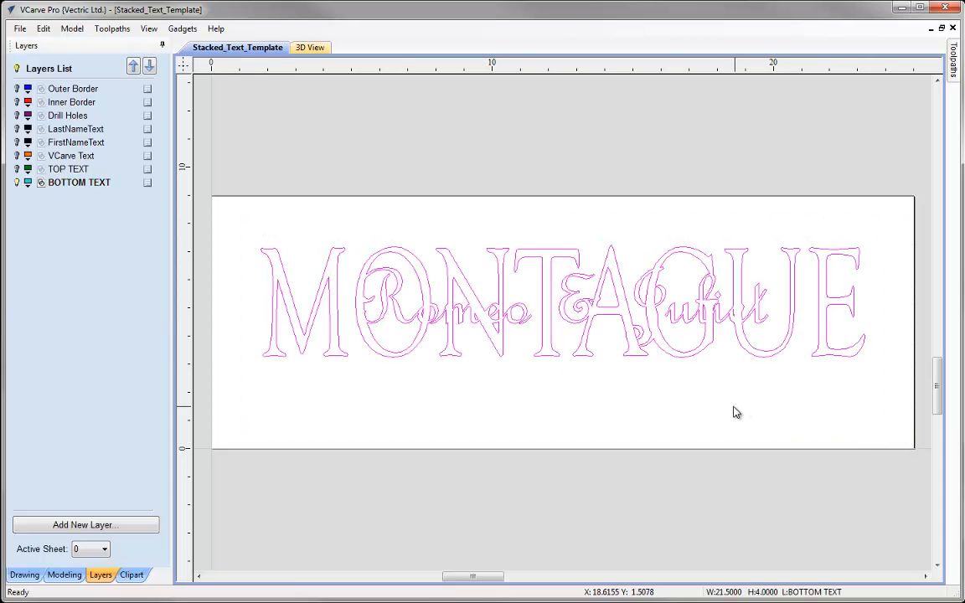
key(Delete)
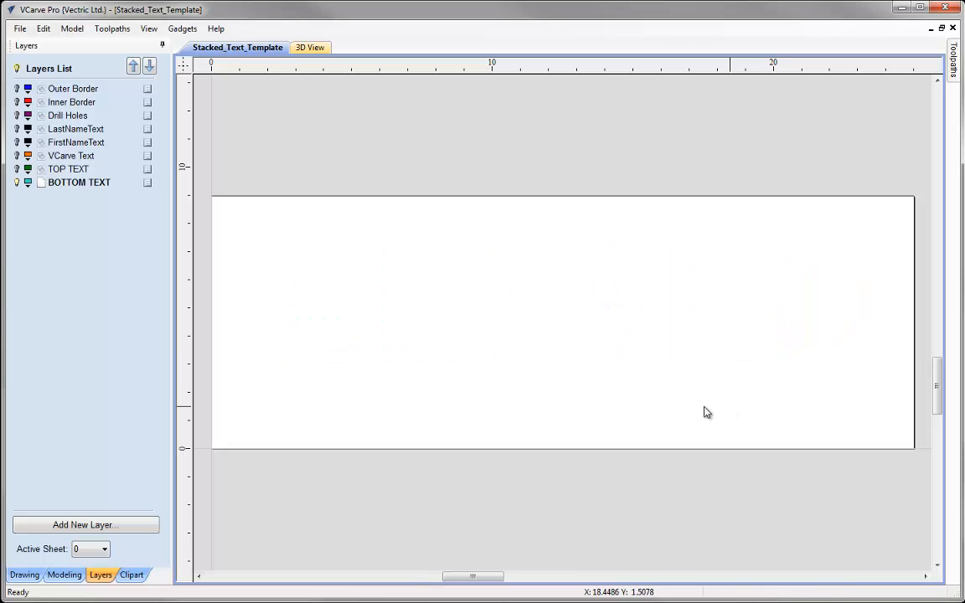
Step: Show the TOP TEXT layer and delete all of its vectors
click(17, 169)
drag(295, 226, 855, 404)
key(Delete)
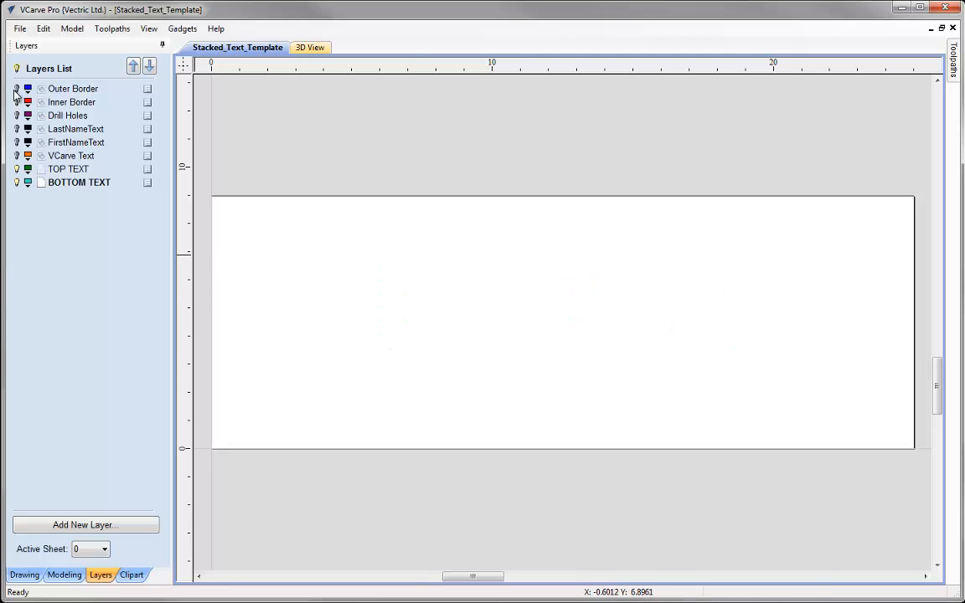
Step: Show the LastNameText and FirstNameText layers and select both text vectors in the 2D drawing
click(16, 129)
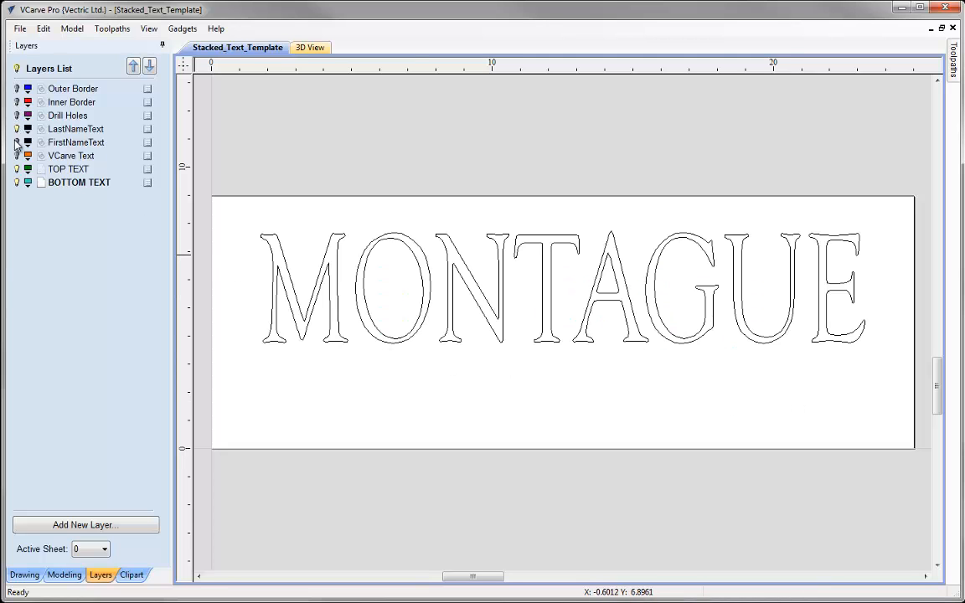
click(16, 142)
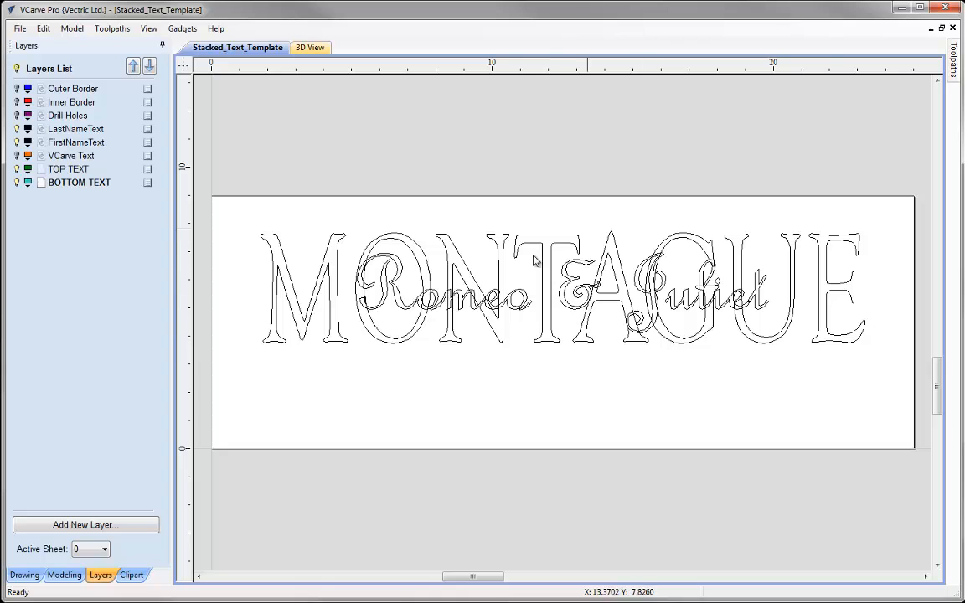
drag(252, 209, 930, 360)
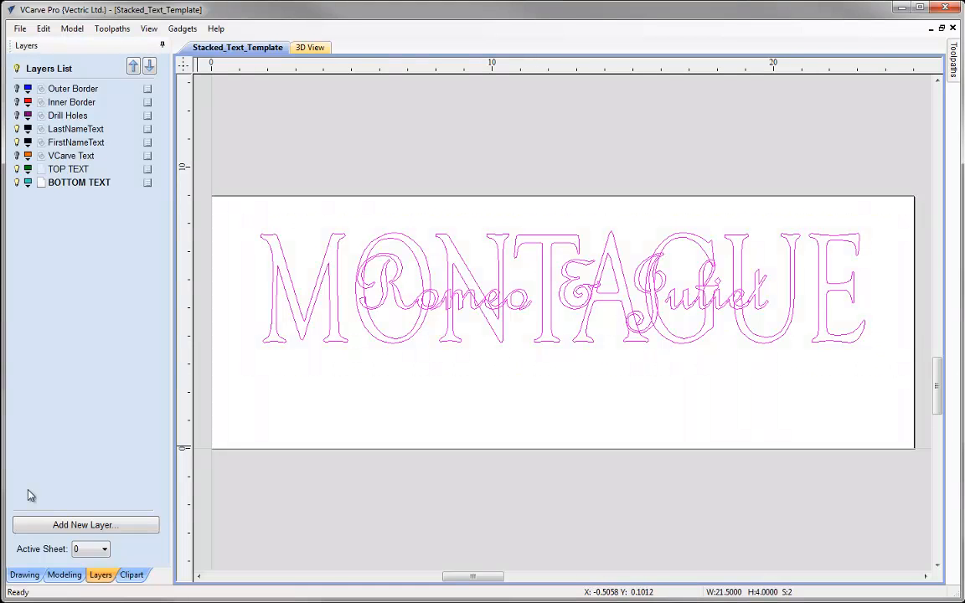
Step: Move the two selected text vectors by a relative Y offset of -0.5 inches
click(24, 575)
click(48, 282)
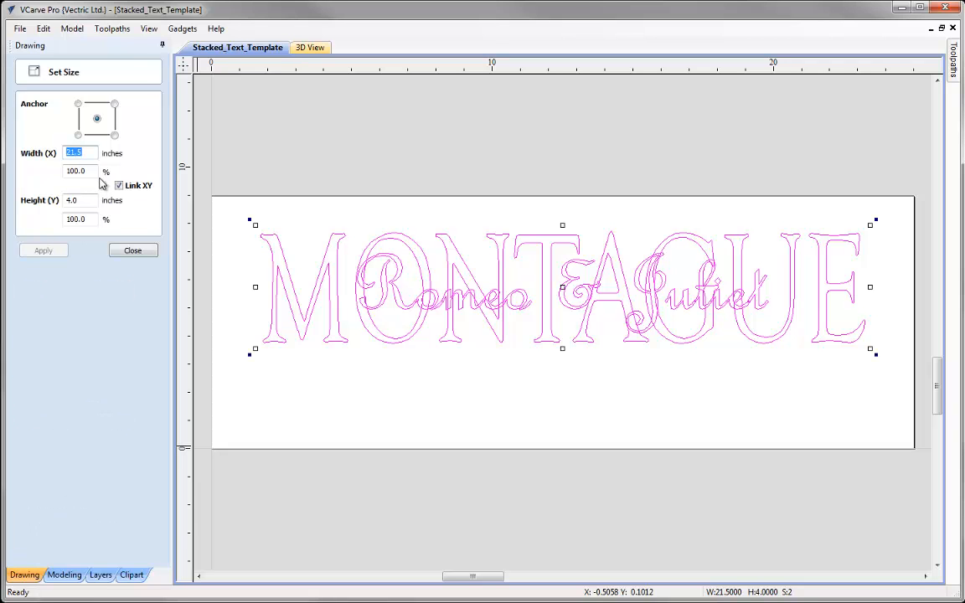
click(126, 250)
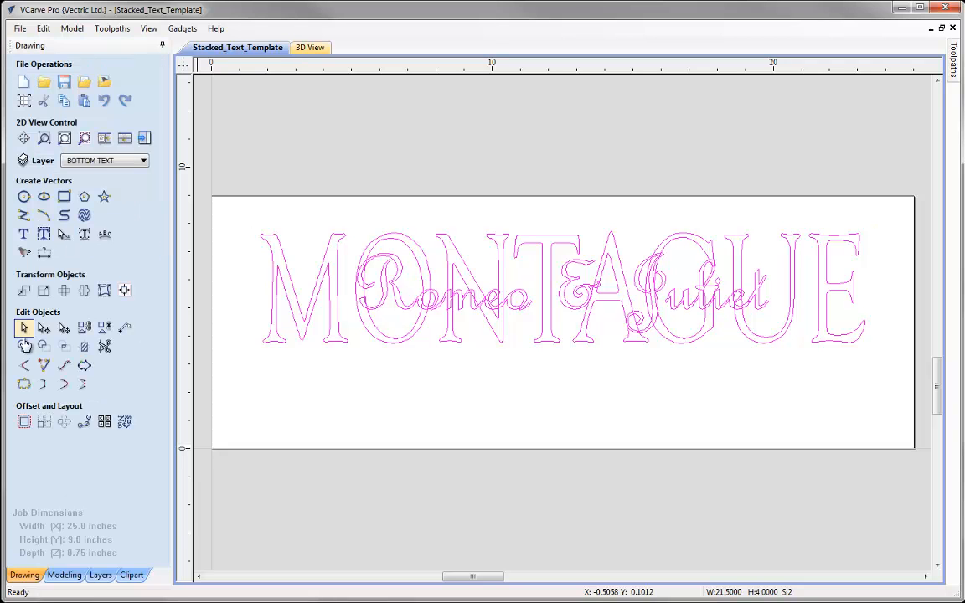
click(23, 293)
drag(102, 199, 56, 201)
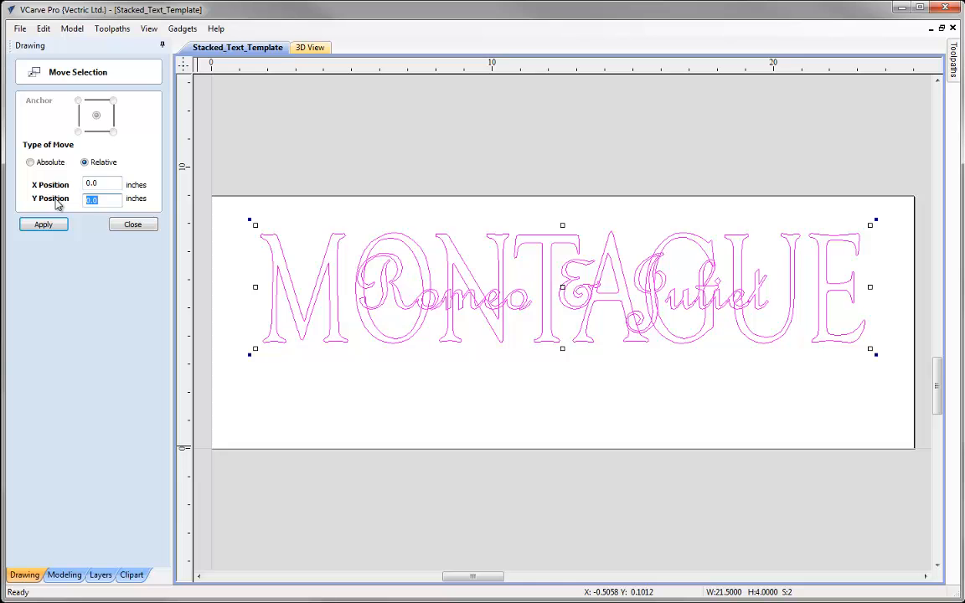
text(-0.5)
click(33, 221)
click(133, 224)
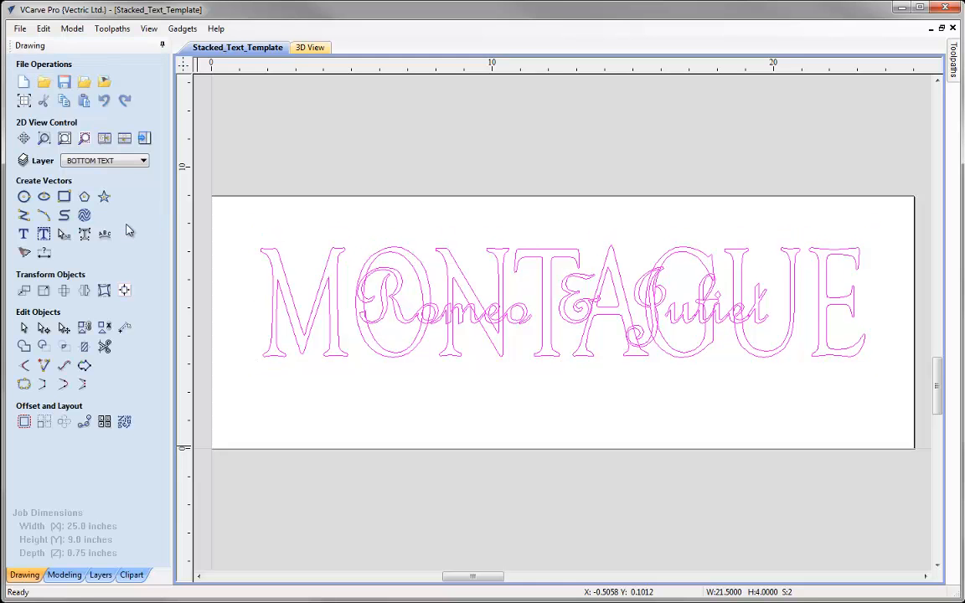
Step: Show the VCarve Text, Drill Holes, Inner Border and Outer Border layers and make LastNameText the active layer
click(139, 160)
click(69, 220)
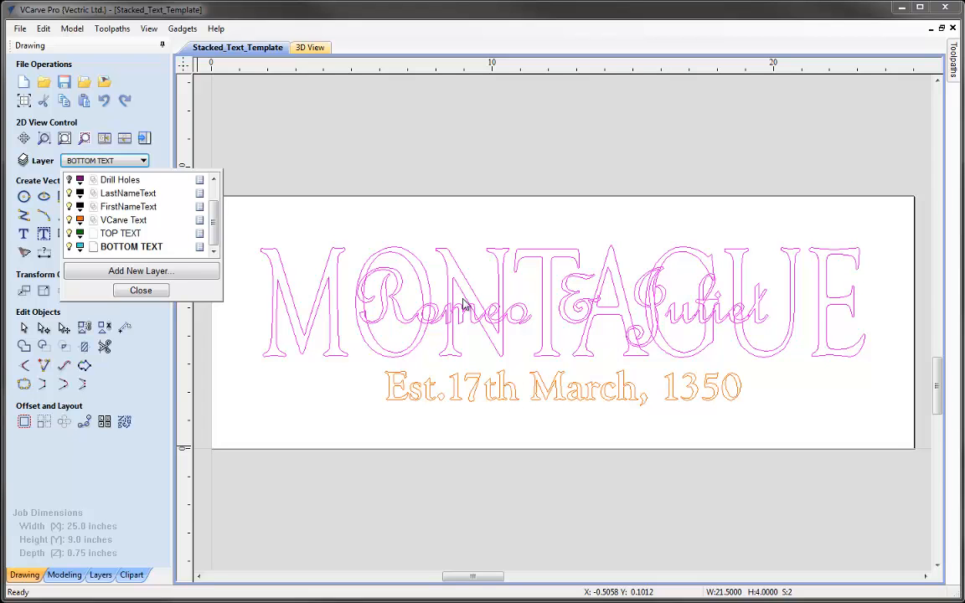
click(69, 179)
drag(211, 193, 209, 181)
click(70, 192)
click(69, 180)
click(122, 219)
click(141, 291)
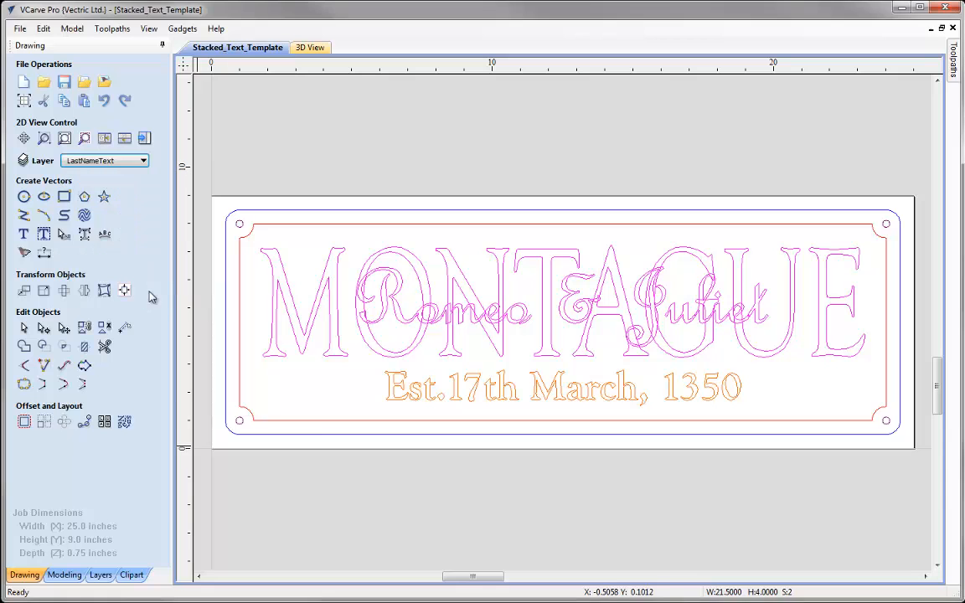
Step: Select the large last-name text and the script first-name text in turn to check their layers, then clear the selection
click(331, 288)
click(329, 299)
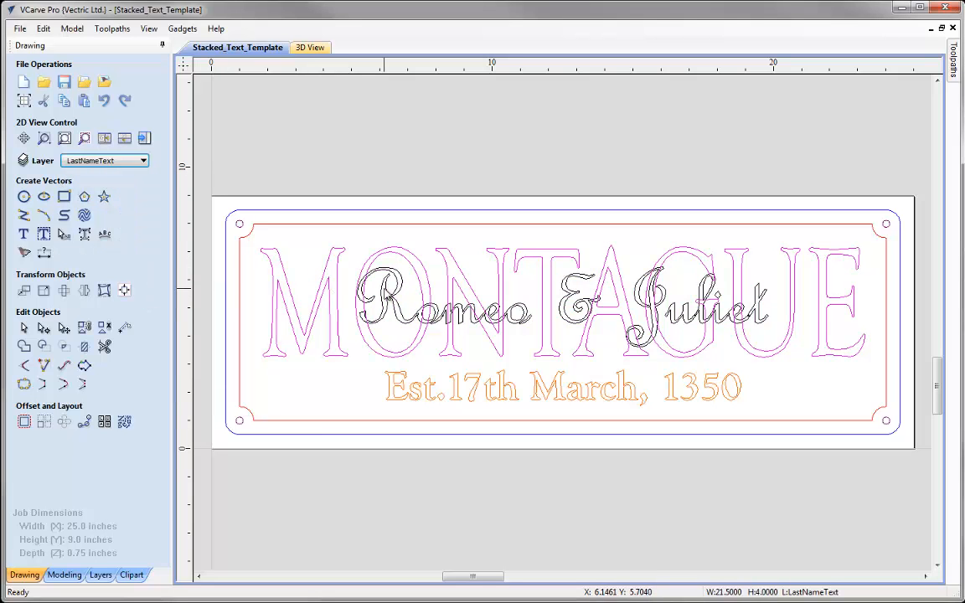
click(383, 295)
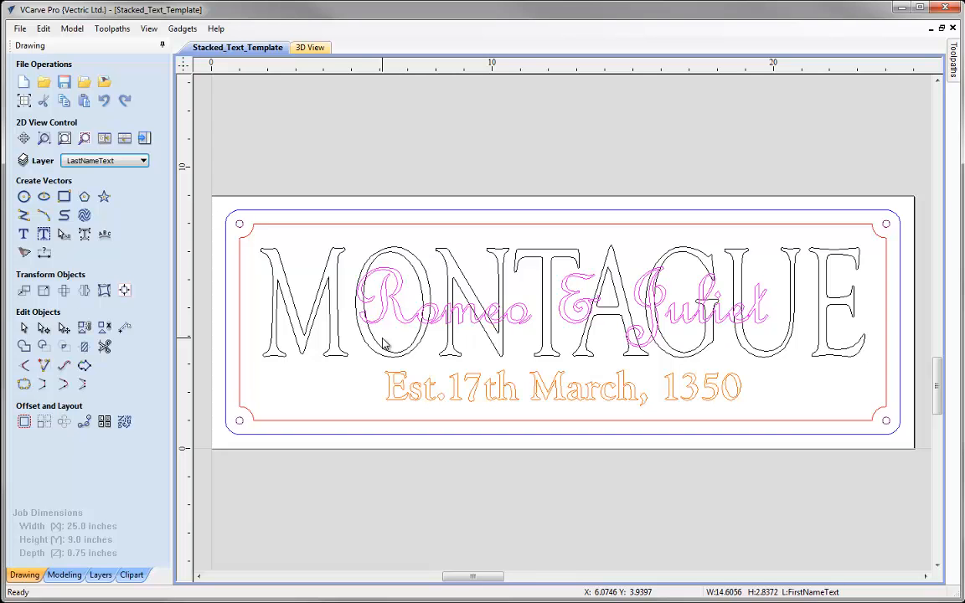
click(327, 208)
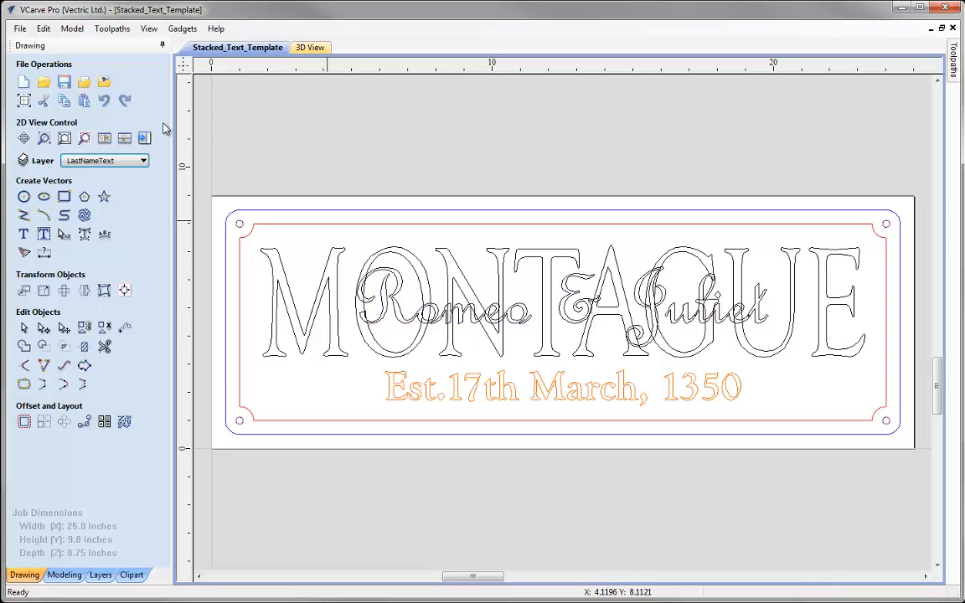
Step: Save the Stacked_Text_Template job and exit VCarve Pro
click(65, 81)
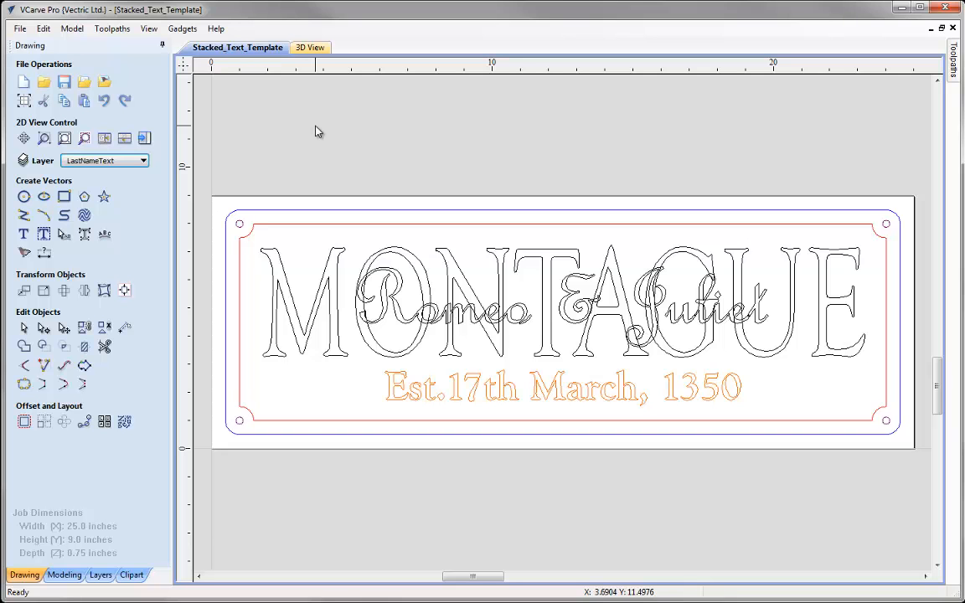
click(19, 28)
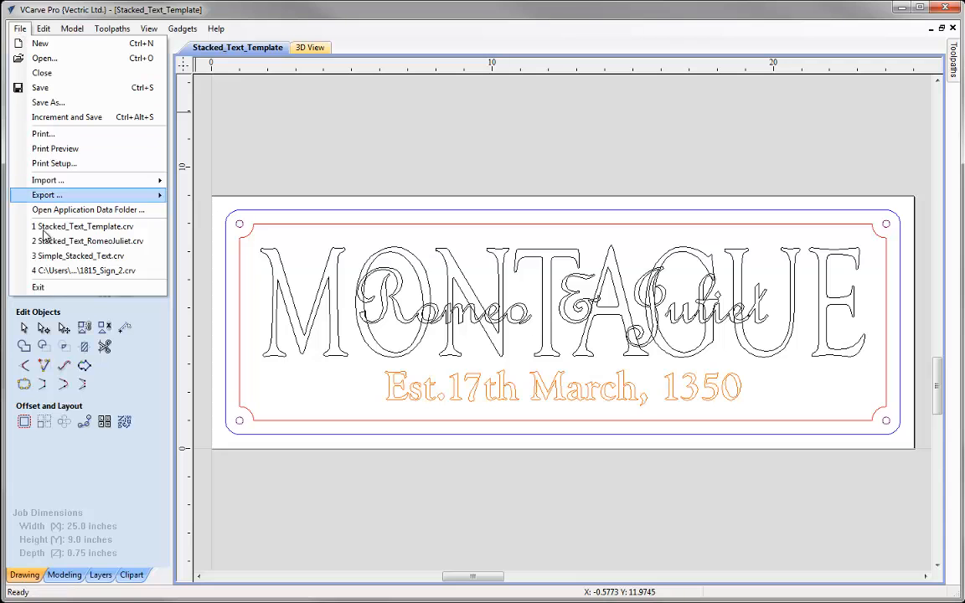
click(42, 288)
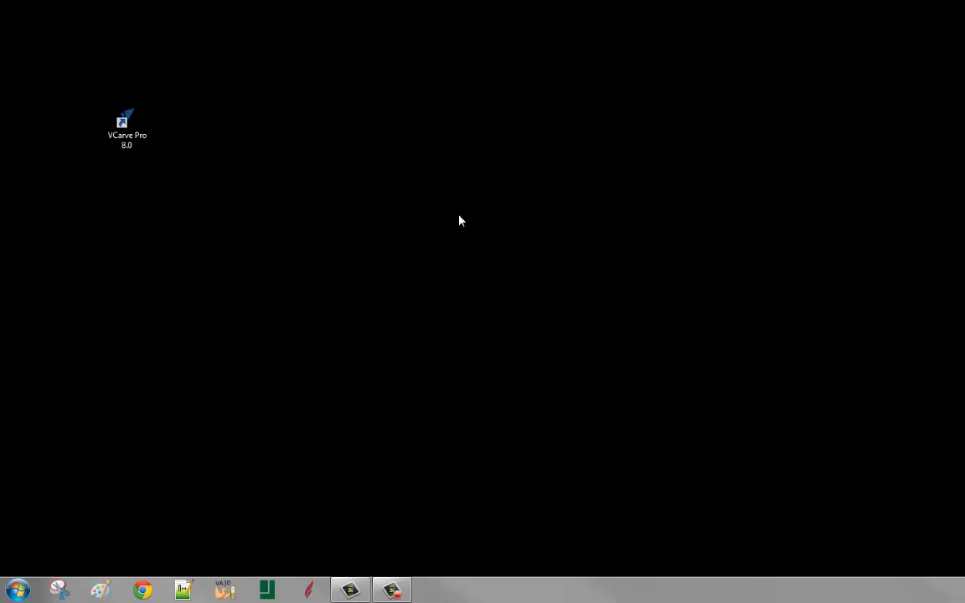
Step: Switch to Windows Explorer and browse to the StackedText_FILES folder under 2015UG, Tips_Tricks, StackedText
click(459, 216)
key(super+e)
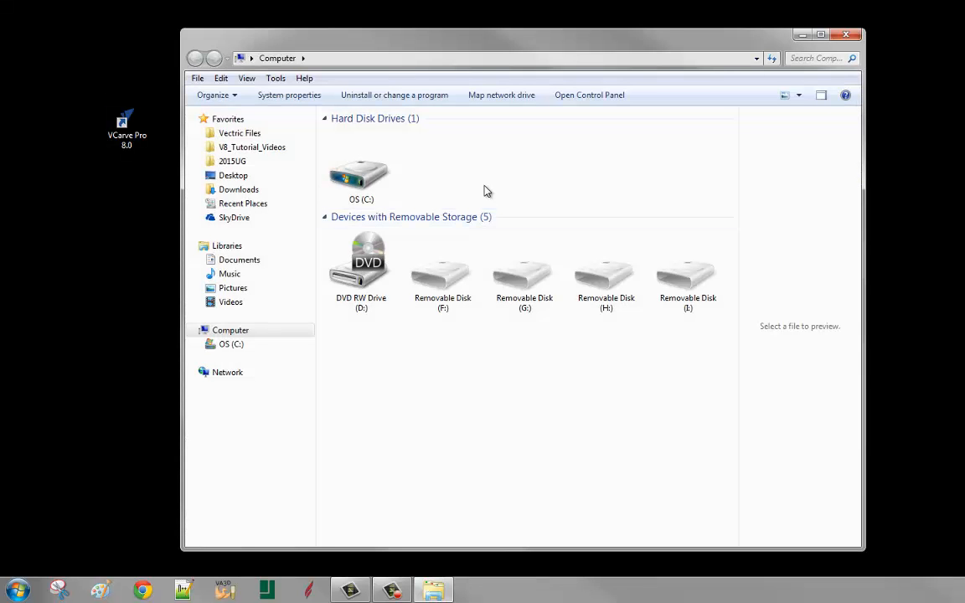
click(232, 161)
double_click(352, 135)
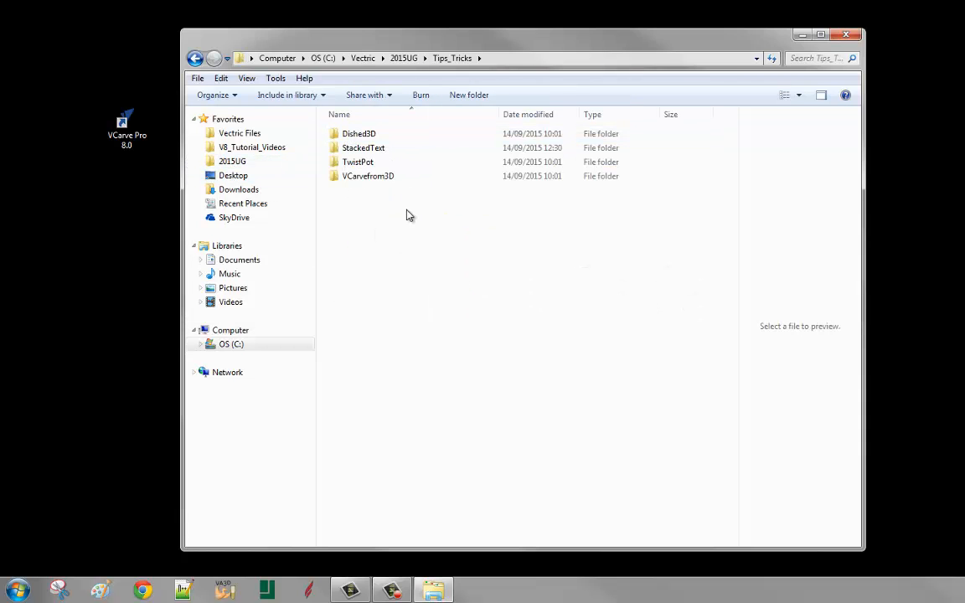
double_click(355, 149)
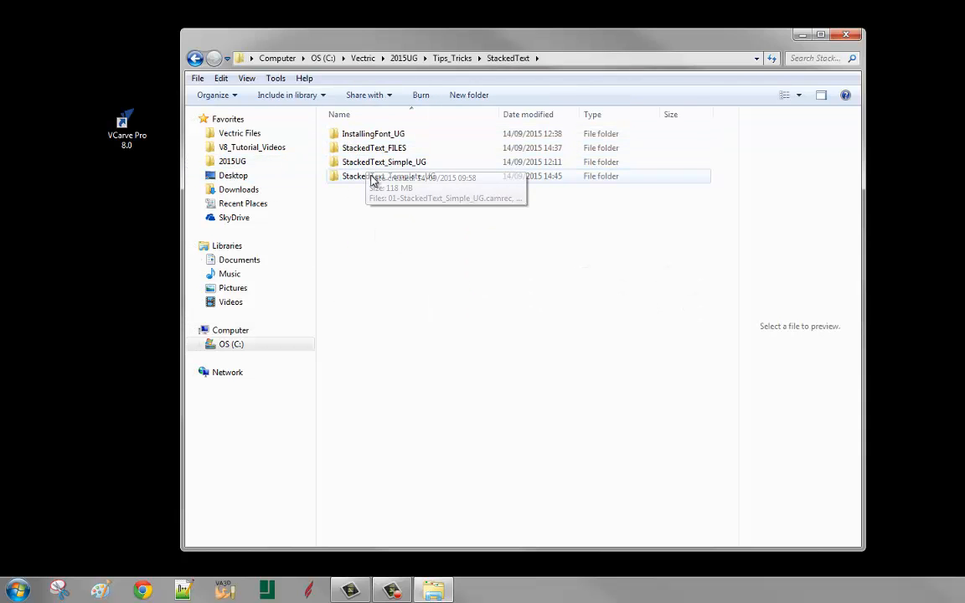
double_click(369, 149)
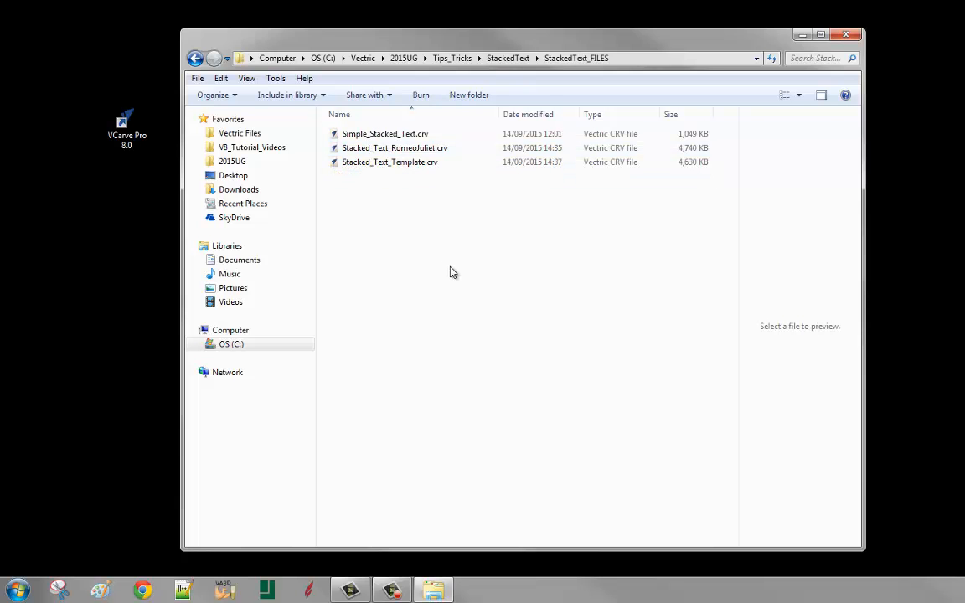
Step: Set the read-only attribute on Stacked_Text_Template.crv and apply it
right_click(363, 164)
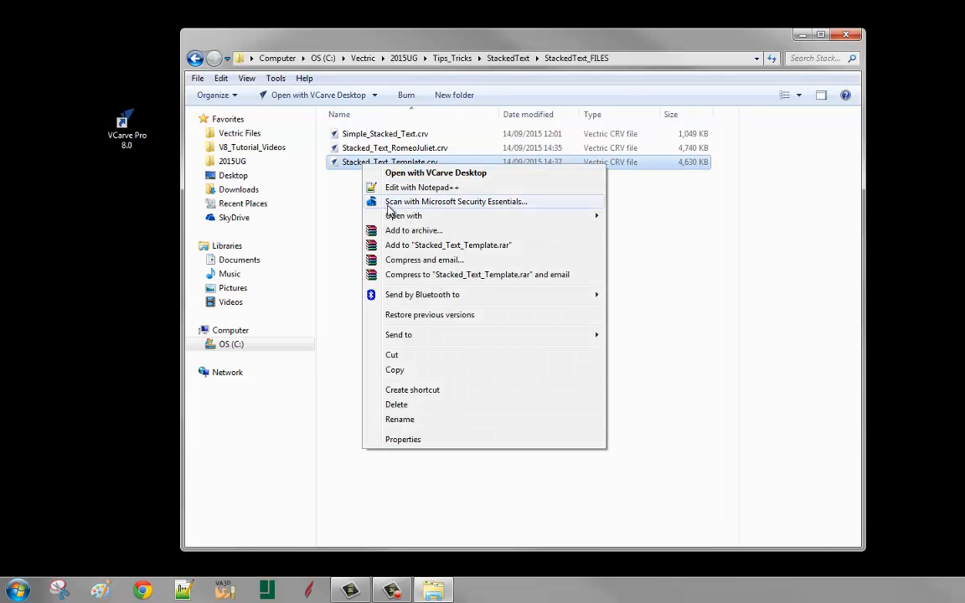
click(405, 439)
click(434, 417)
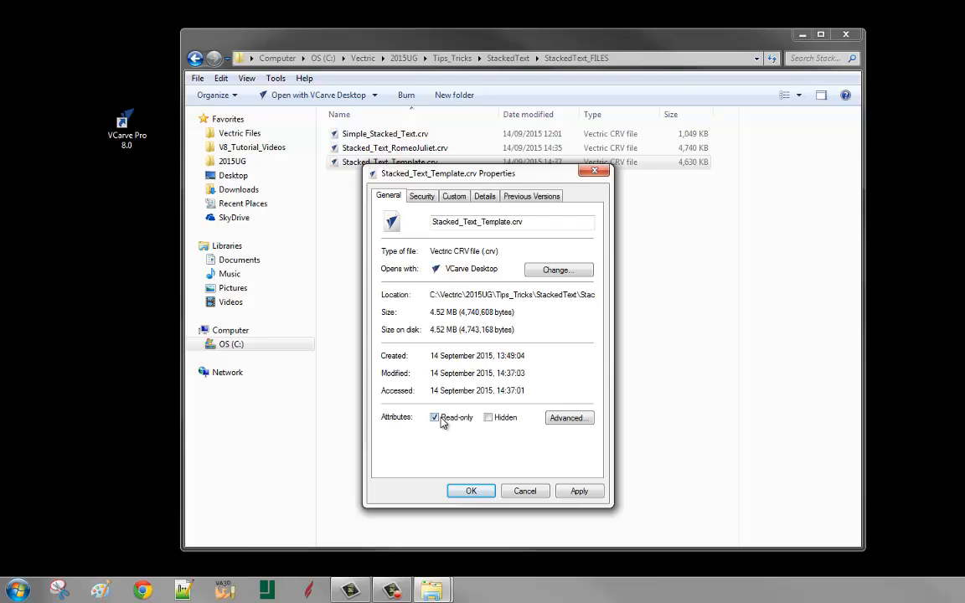
click(578, 491)
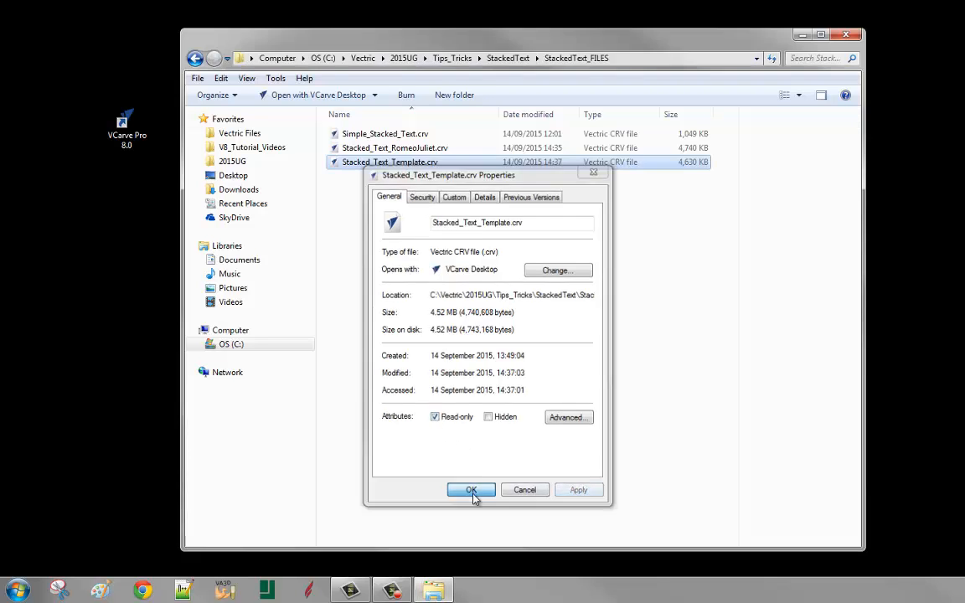
click(472, 492)
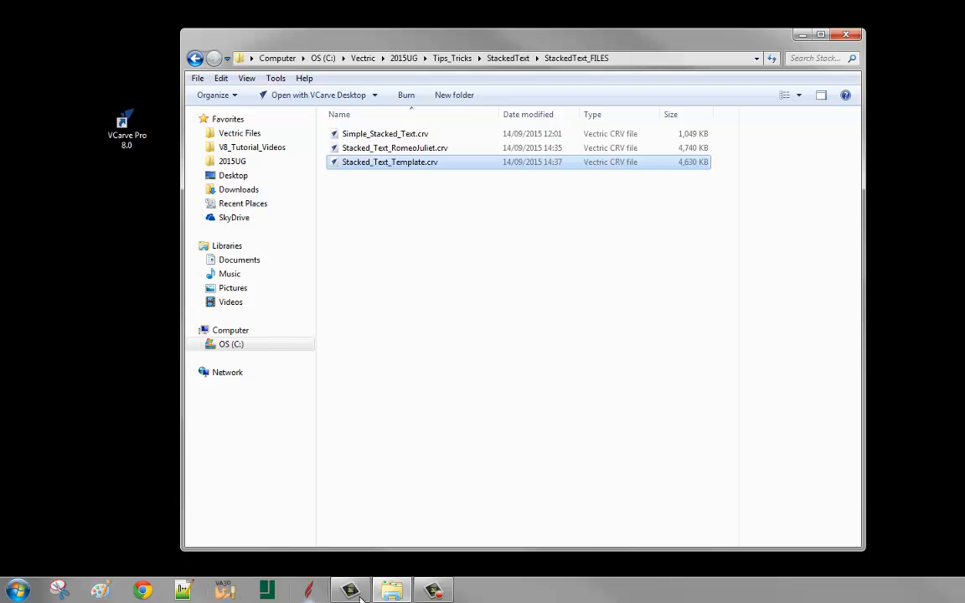
Step: Pin the VCarve Pro 8.0 desktop shortcut to the taskbar and view its list of recent files
drag(123, 132, 479, 593)
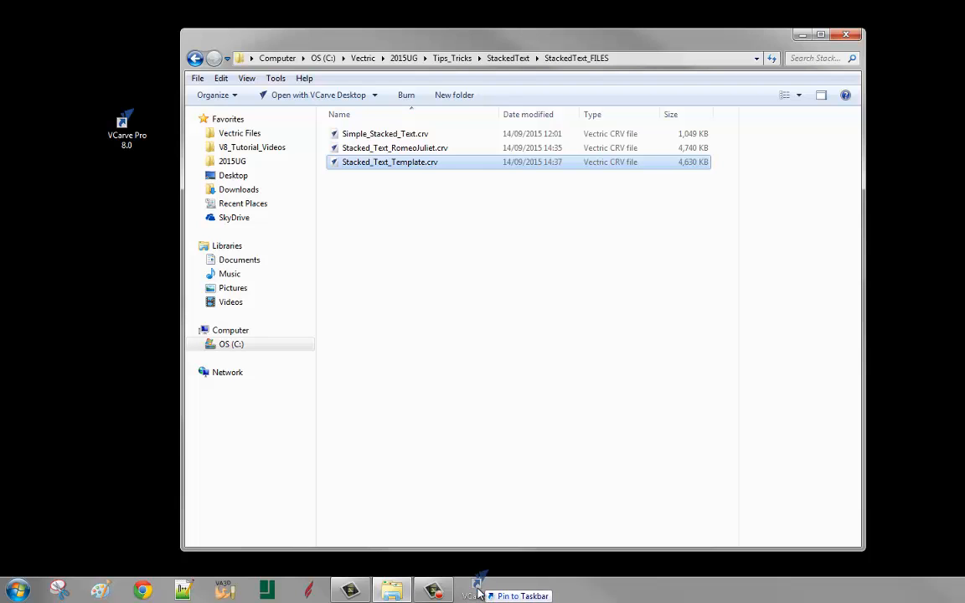
drag(479, 593, 479, 592)
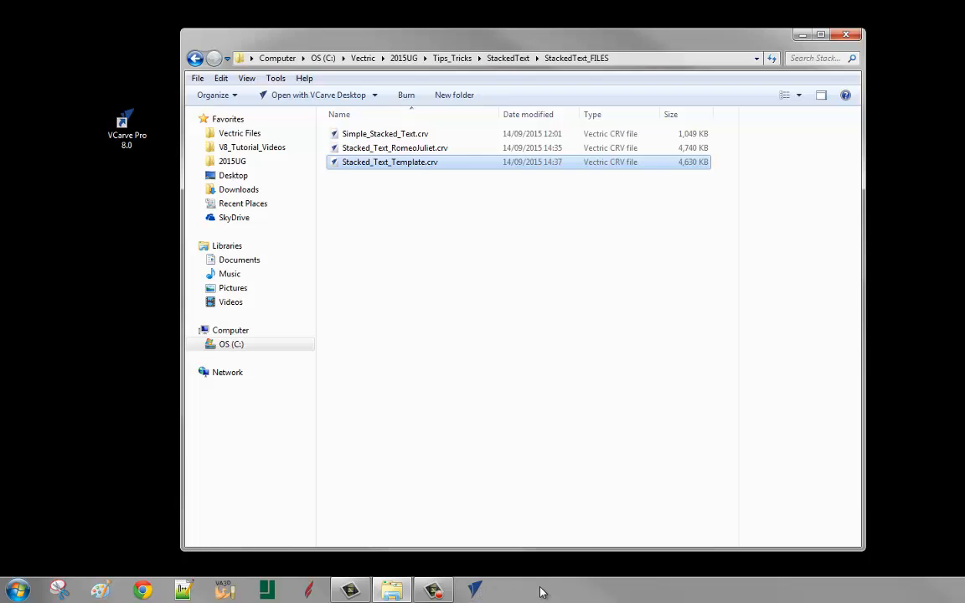
right_click(474, 591)
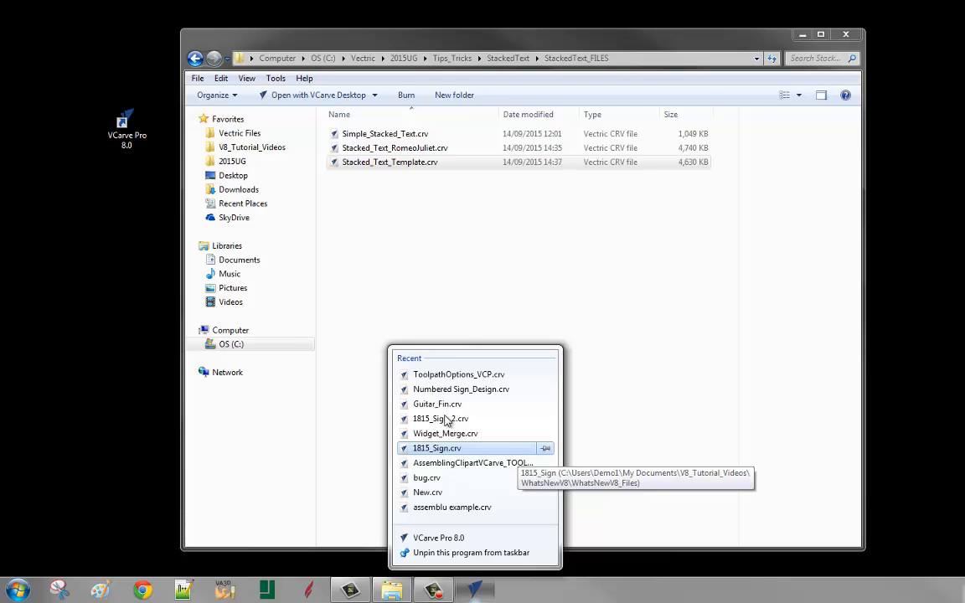
click(641, 567)
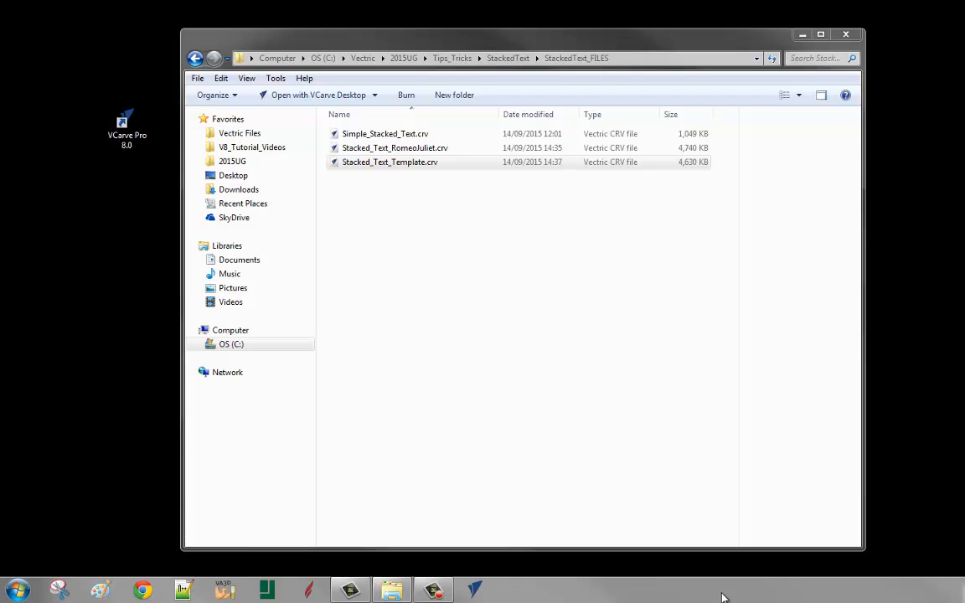
Step: Open the Start Menu settings in the taskbar properties and minimize the Explorer window behind them
right_click(646, 589)
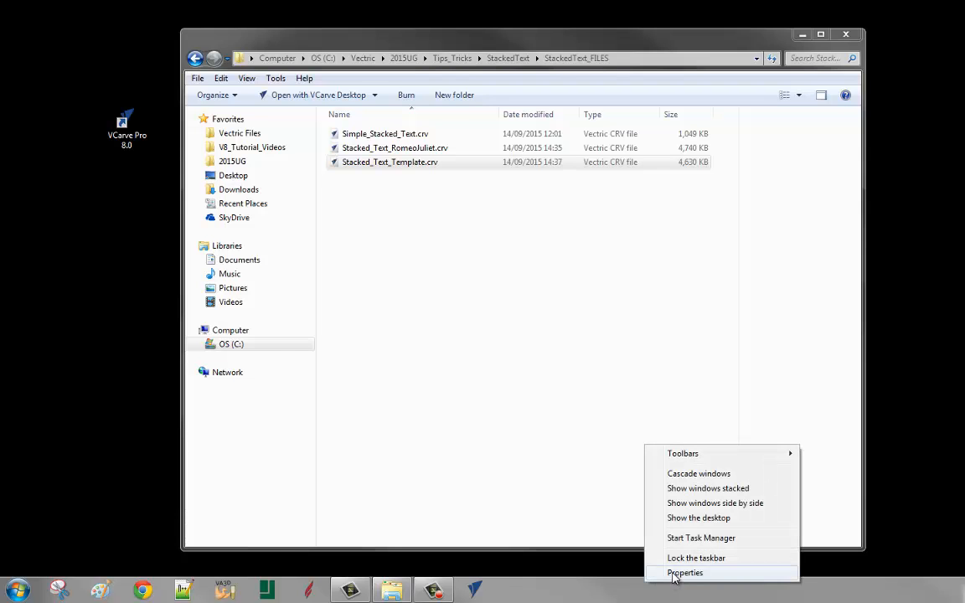
click(677, 574)
drag(201, 277, 456, 246)
click(802, 34)
drag(393, 244, 397, 124)
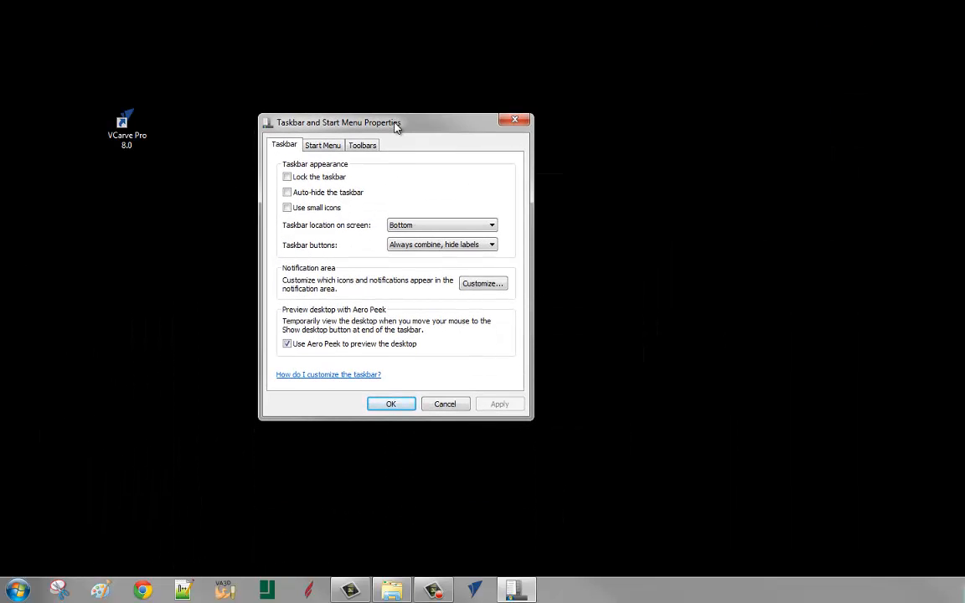
click(323, 144)
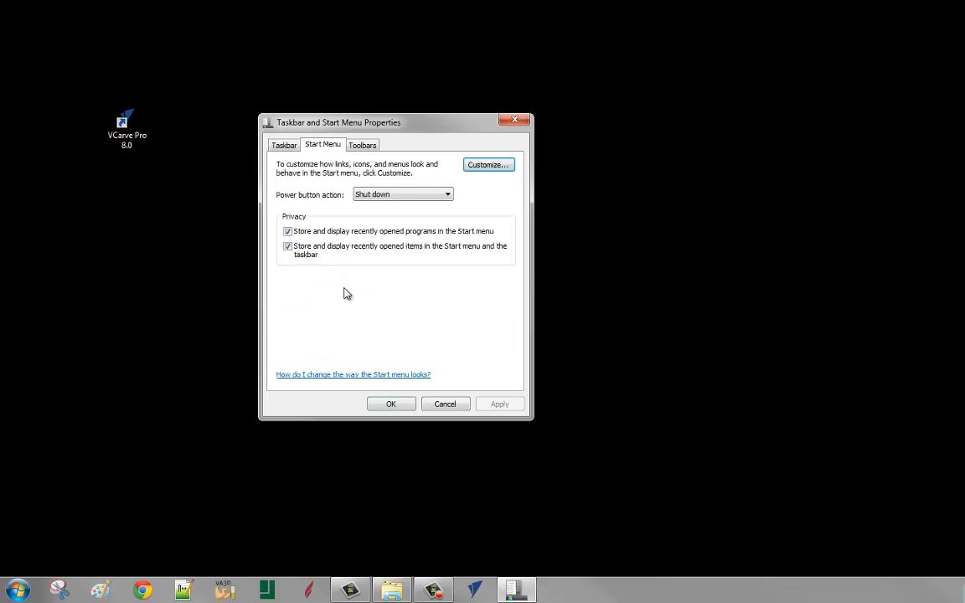
Step: Customize the Start menu to display 20 recent items in Jump Lists and 20 recent programs, and accept the settings
click(484, 166)
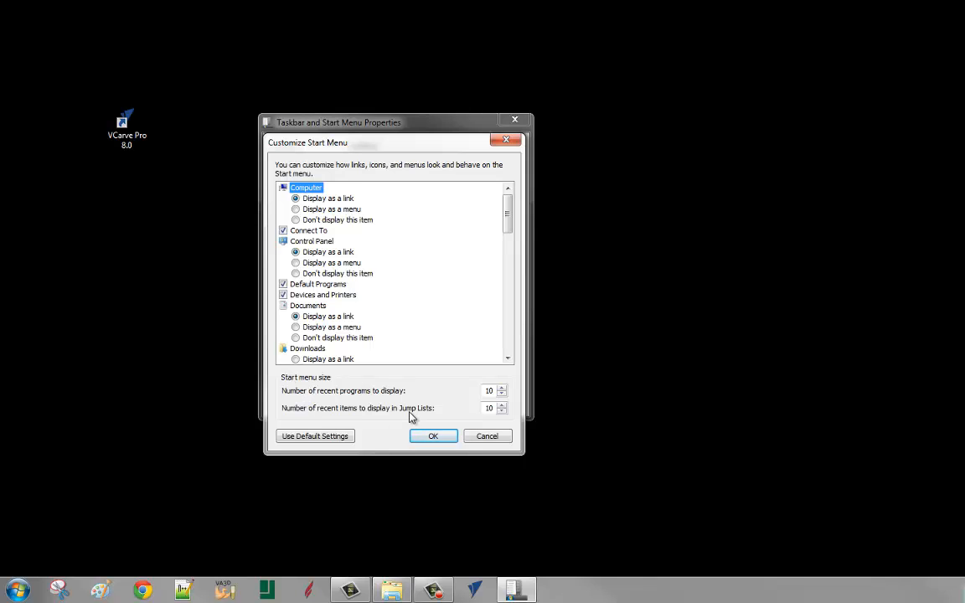
double_click(481, 408)
text(20)
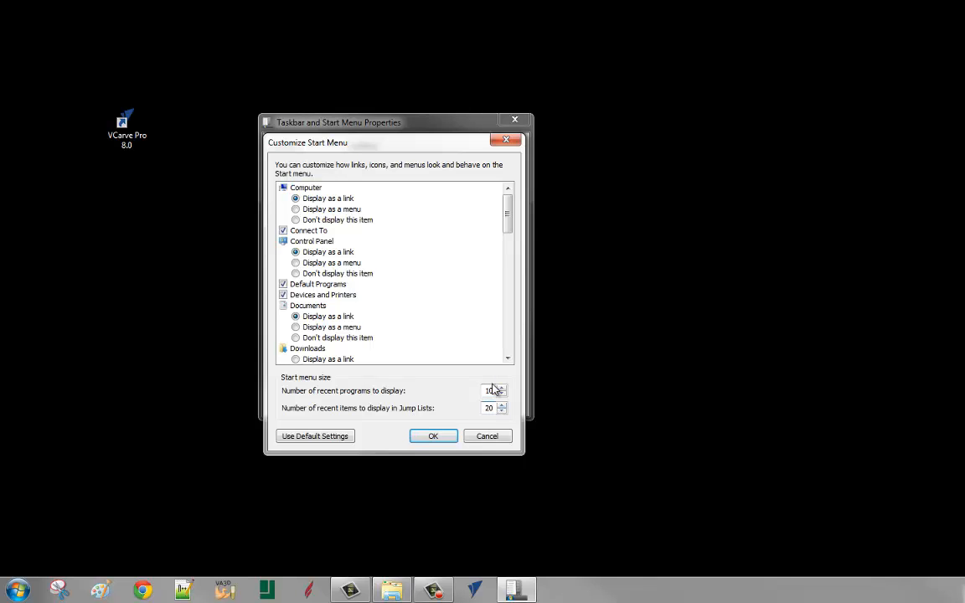
click(476, 389)
double_click(486, 390)
text(20)
click(431, 439)
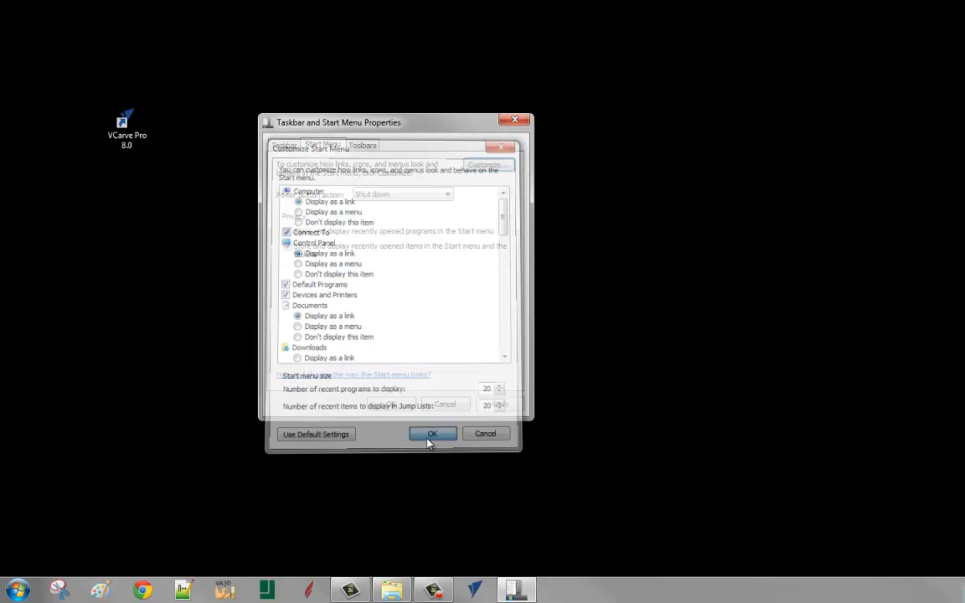
click(484, 406)
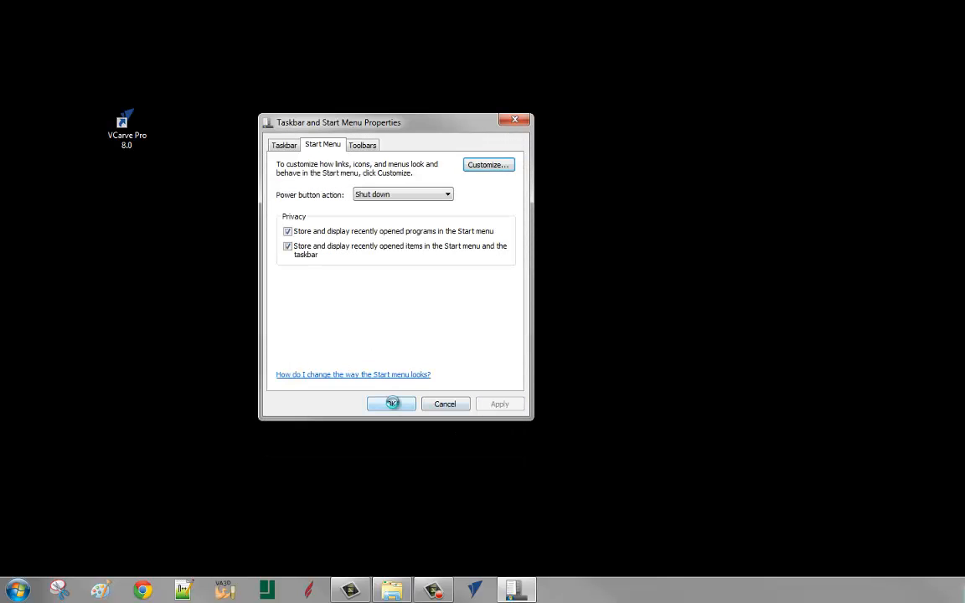
click(392, 404)
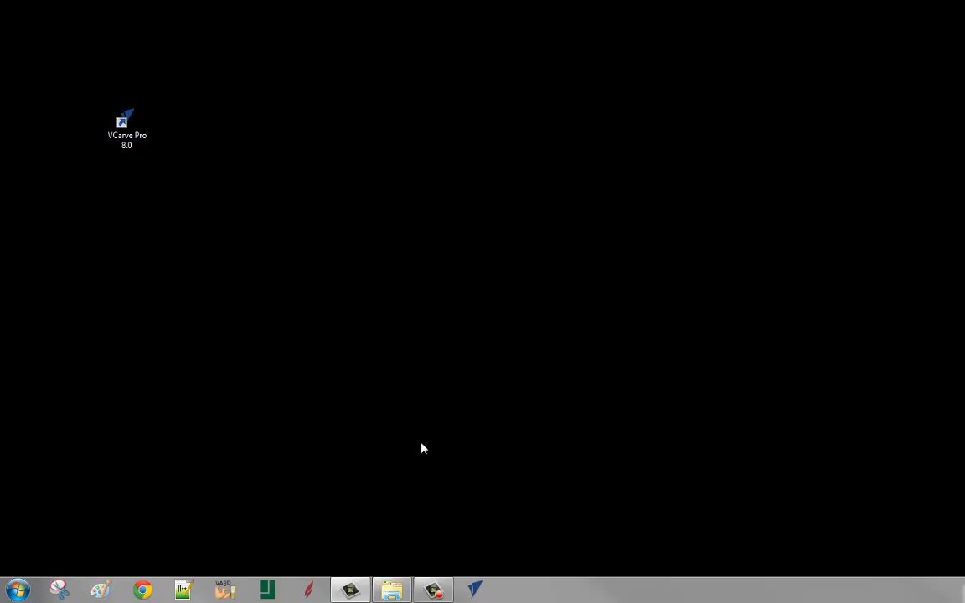
Step: View the extended list of recent files for the VCarve Pro shortcut pinned to the taskbar and dismiss it
right_click(473, 591)
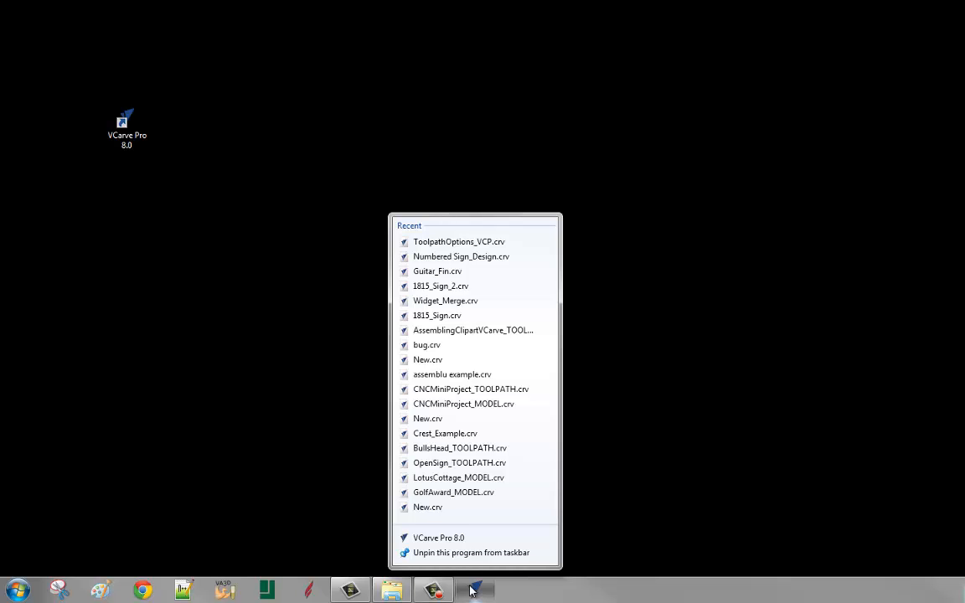
click(608, 545)
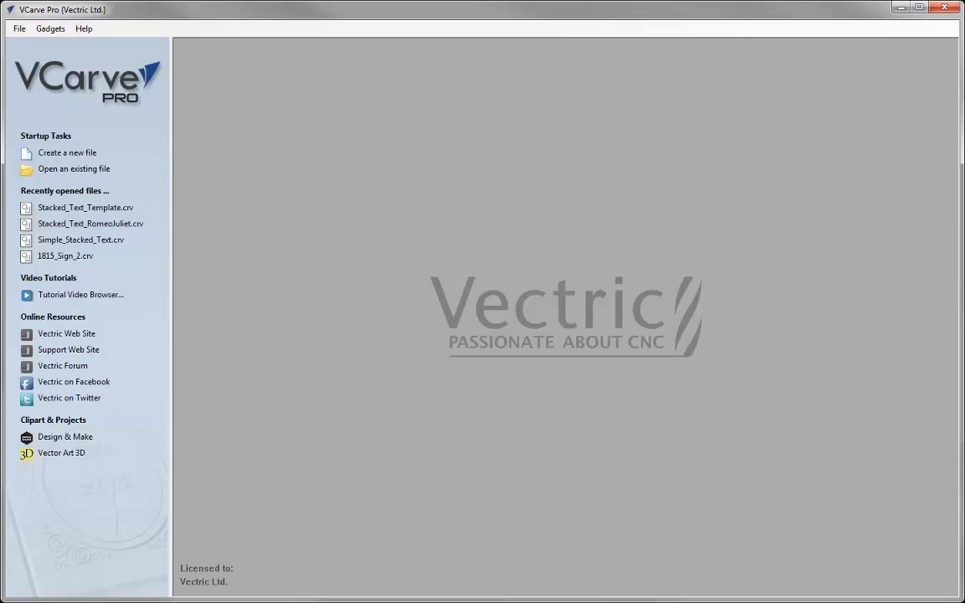
Step: Open the recent file Stacked_Text_Template.crv in VCarve Pro and try to save it under its existing name
click(100, 208)
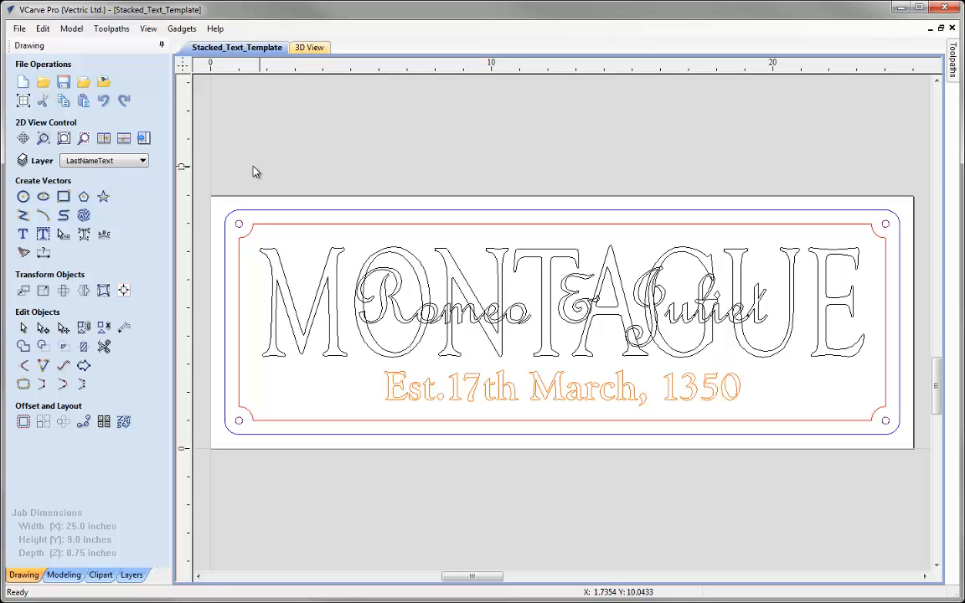
click(20, 29)
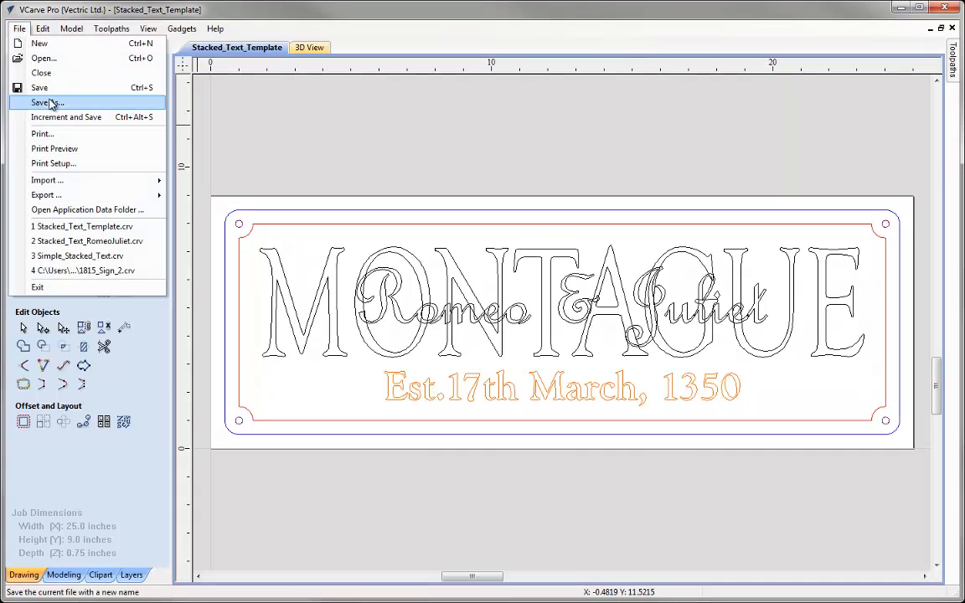
click(44, 88)
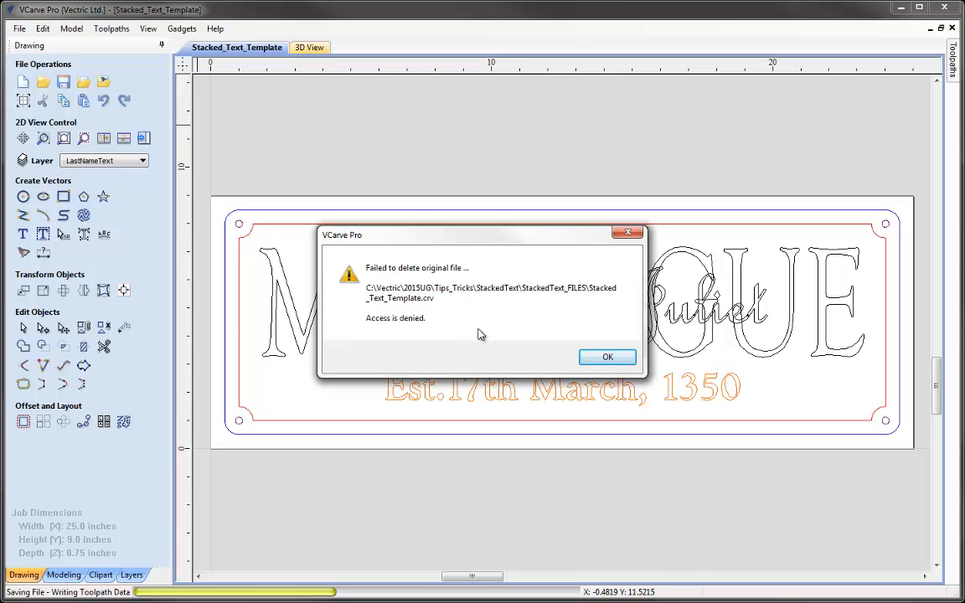
click(604, 357)
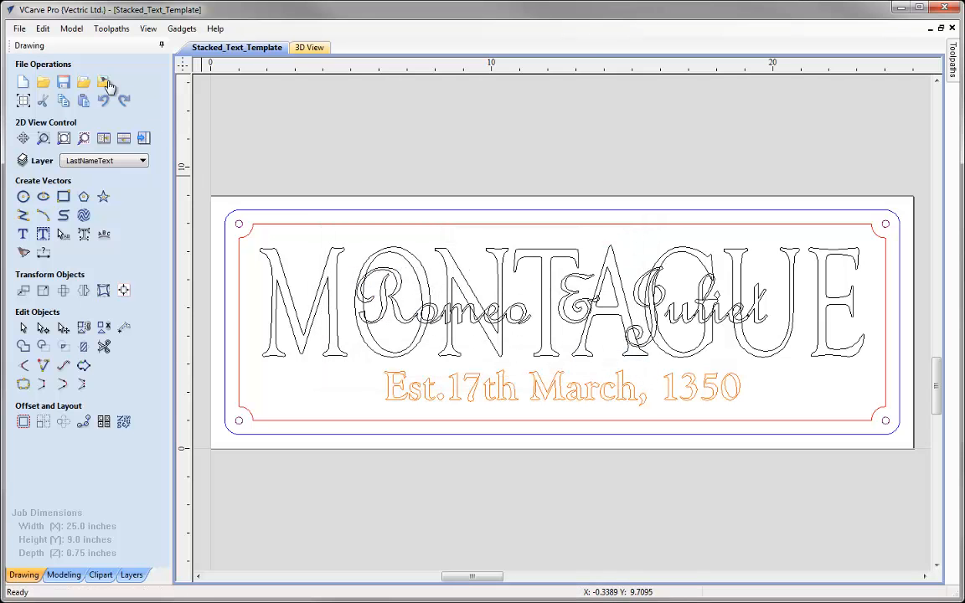
Step: Save a copy of the template in the StackedText_FILES folder under the name Stacked_Text_MarkCleo
click(18, 28)
click(50, 103)
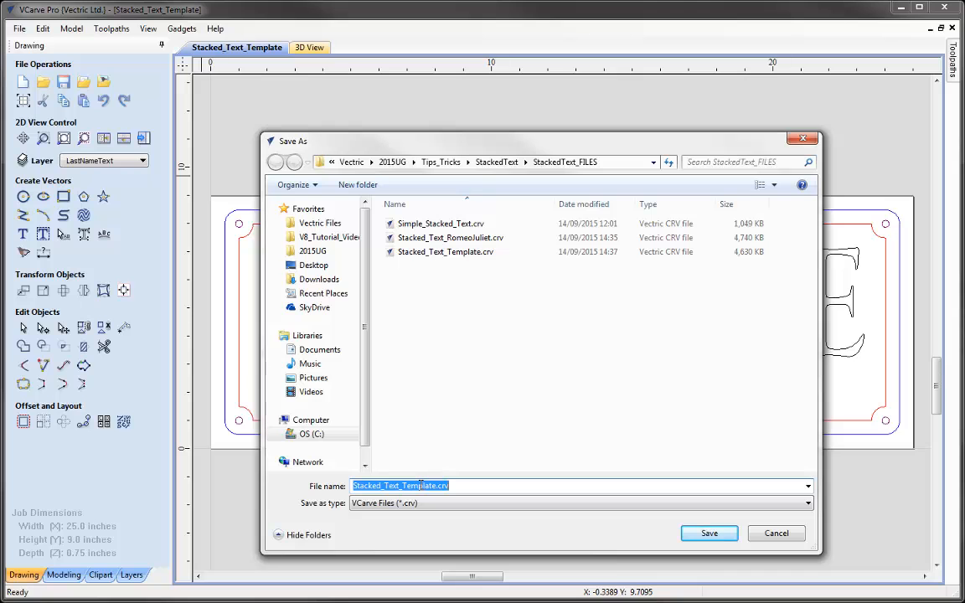
drag(405, 484, 503, 483)
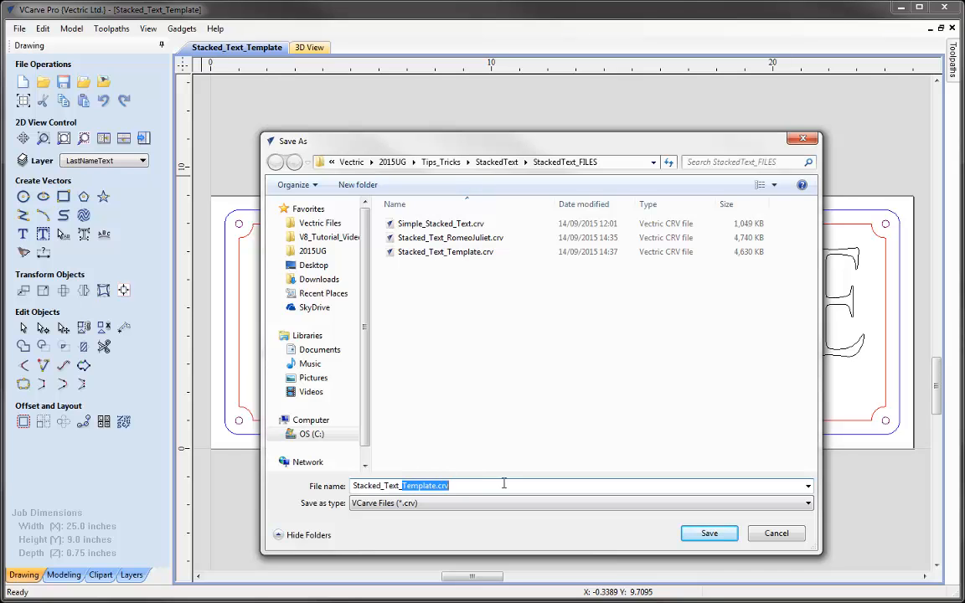
text(Antony)
key(BackSpace)
key(BackSpace)
key(BackSpace)
key(BackSpace)
key(BackSpace)
key(BackSpace)
text(MArk)
key(BackSpace)
key(BackSpace)
key(BackSpace)
text(arkCleo)
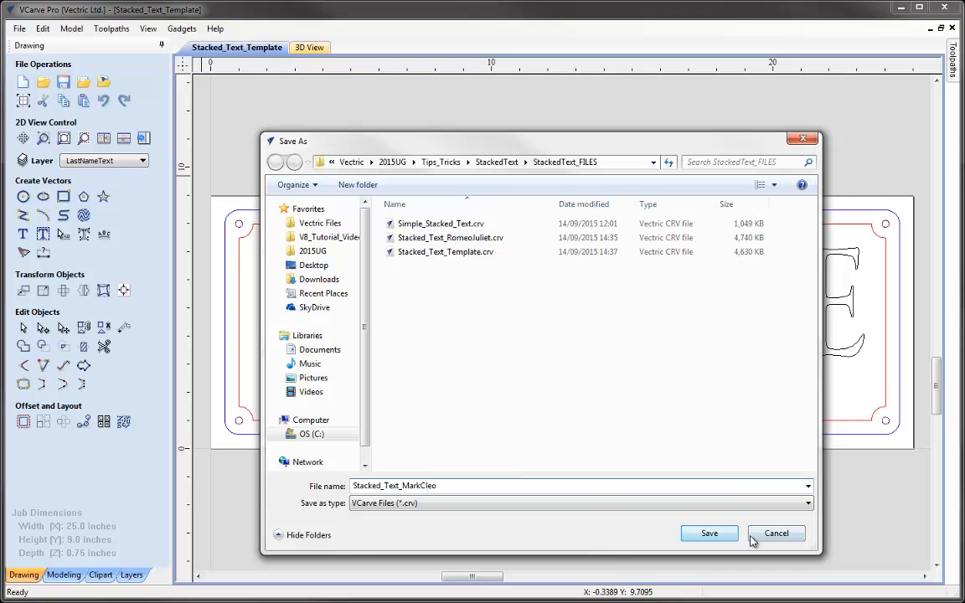
click(724, 536)
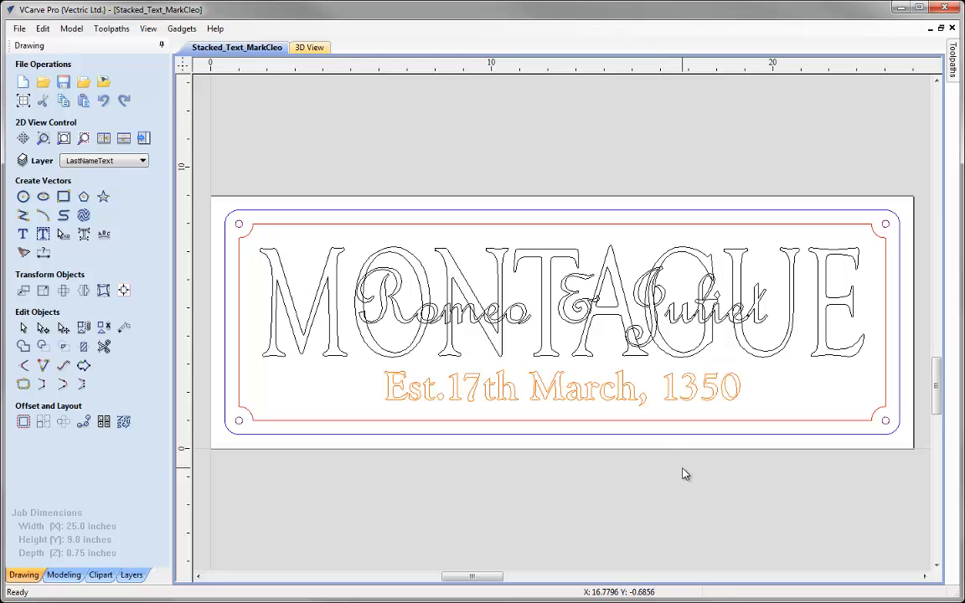
Step: Select the vectors on the LastNameText layer and change their auto-layout text to ANTONY
click(142, 162)
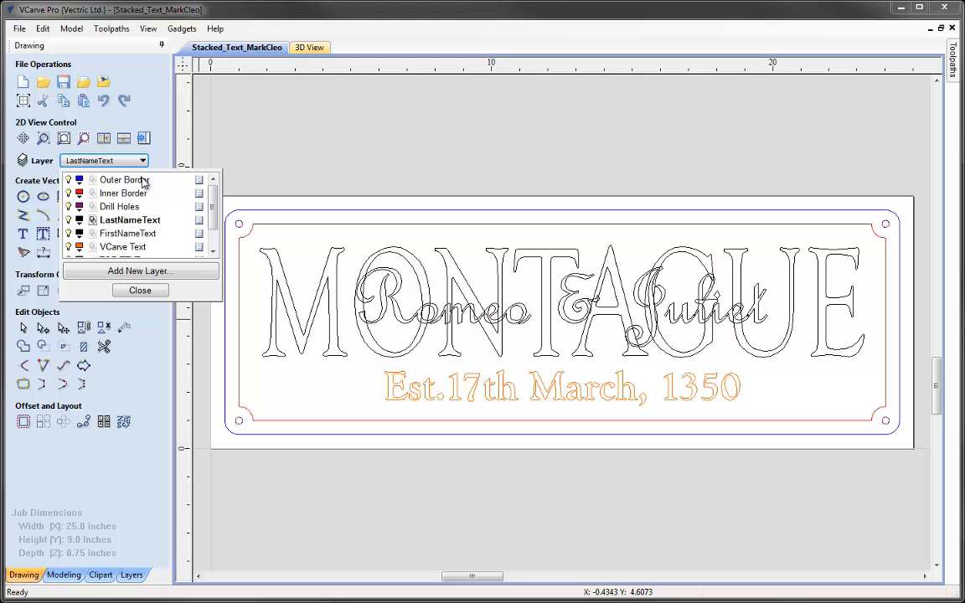
right_click(199, 223)
click(275, 373)
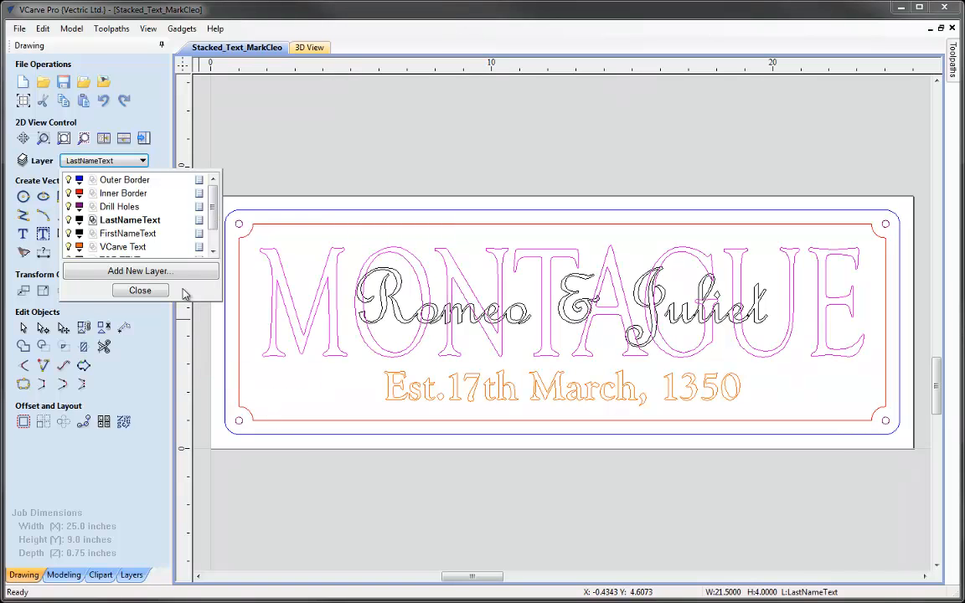
click(147, 291)
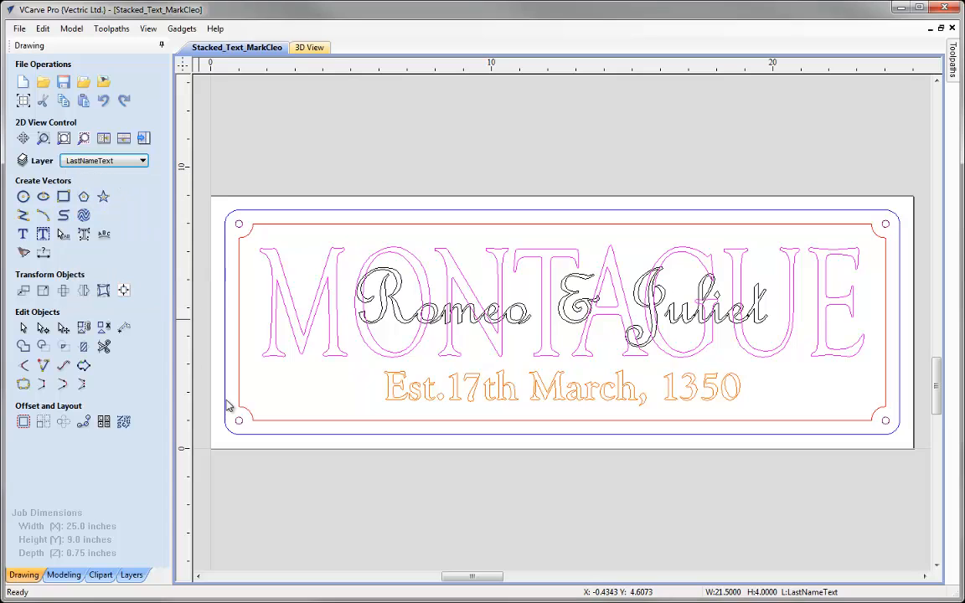
click(42, 234)
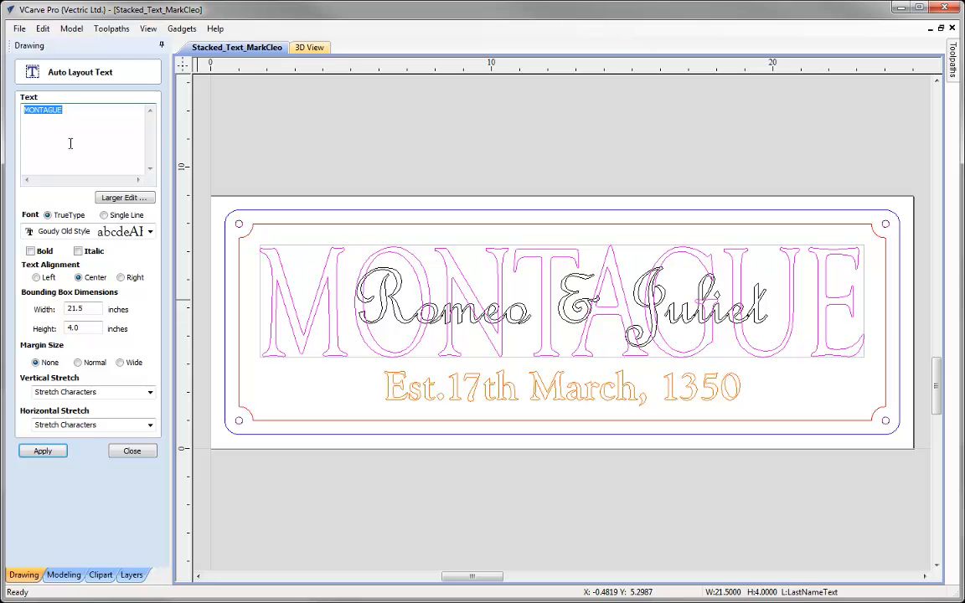
text(ANTONY)
click(43, 451)
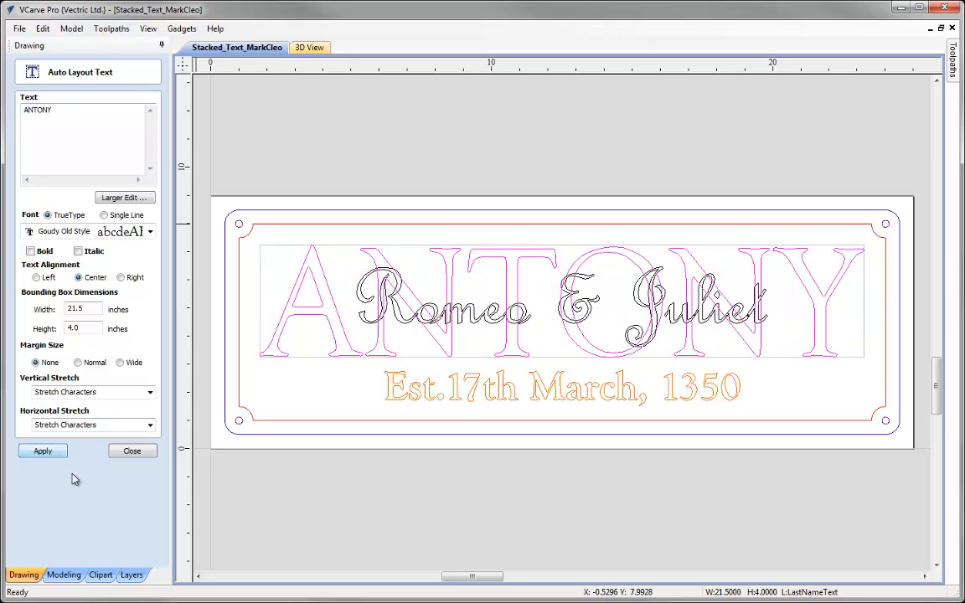
click(126, 451)
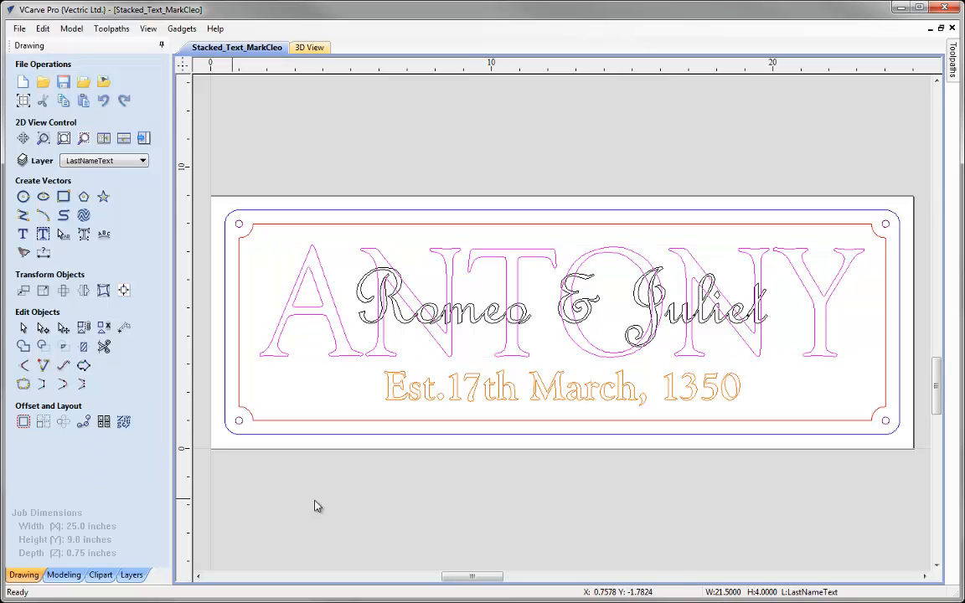
Step: Select the vectors on the FirstNameText layer and change their text to "Mark & Cleopatra"
click(142, 160)
right_click(179, 216)
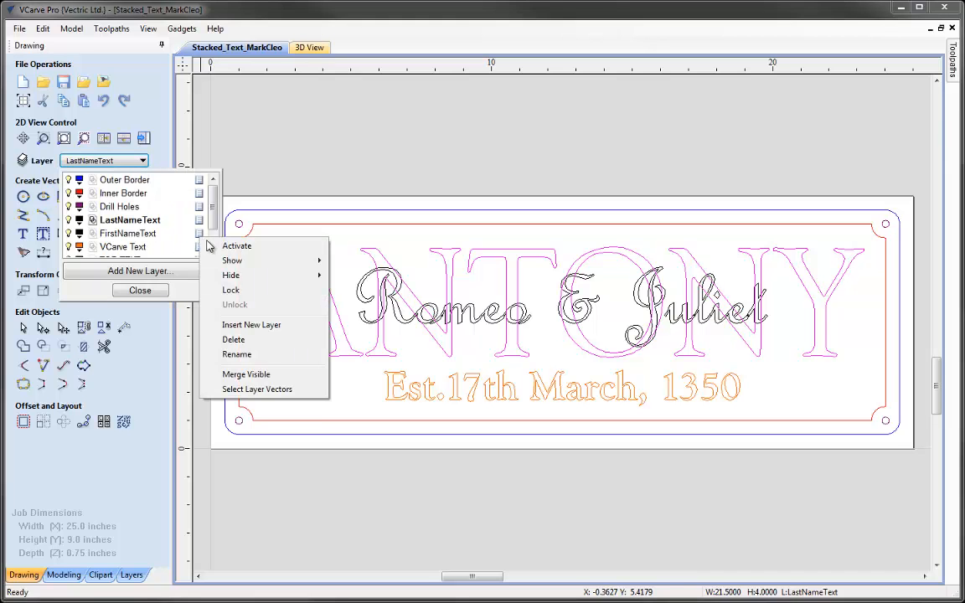
click(285, 391)
click(140, 290)
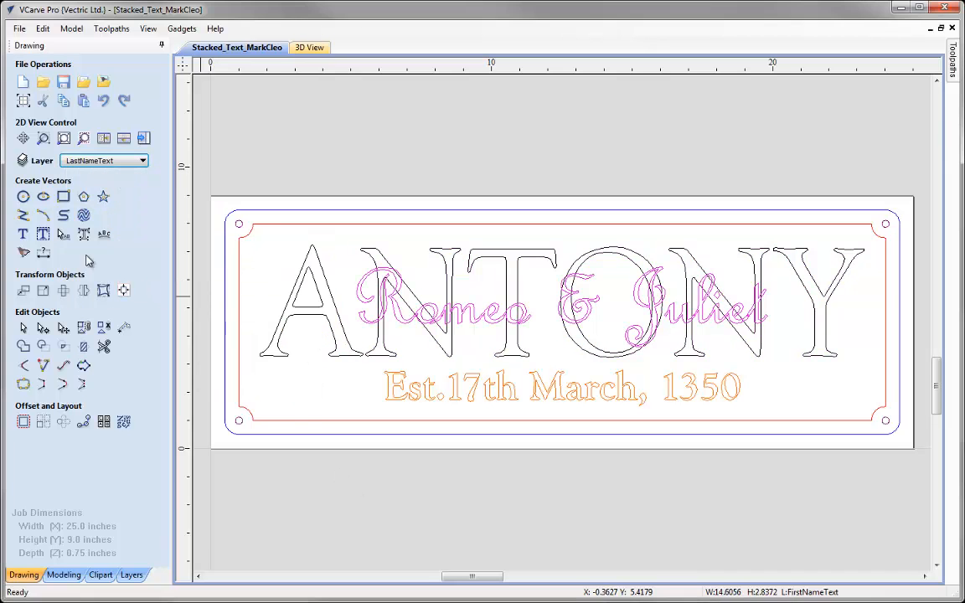
click(22, 234)
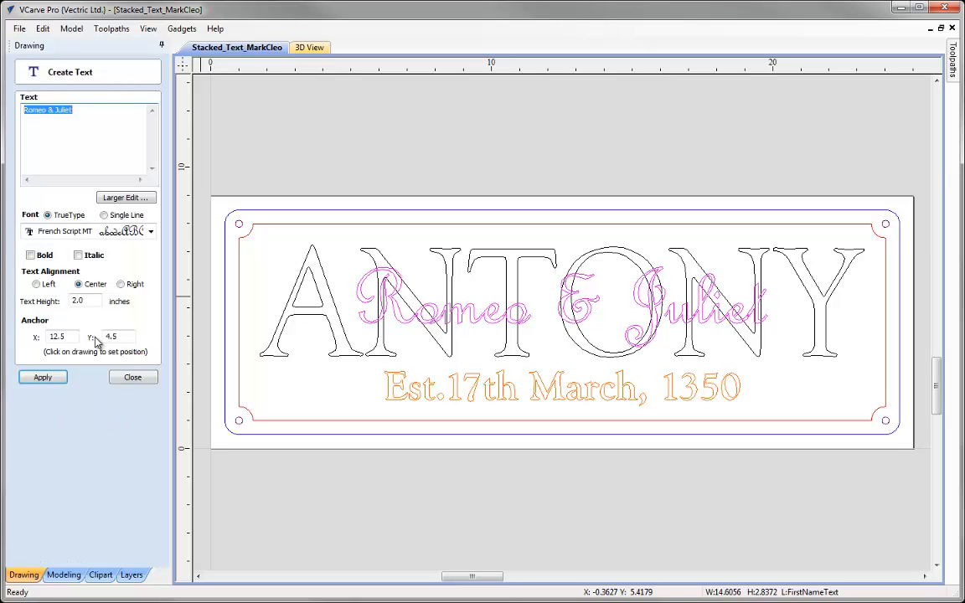
text(Mark & Cleopatra)
click(63, 377)
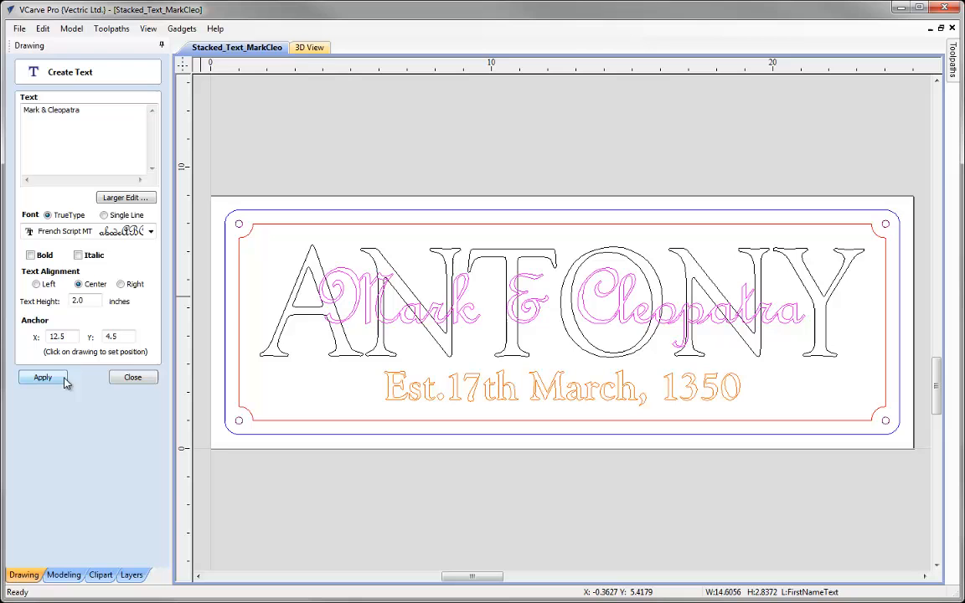
click(133, 377)
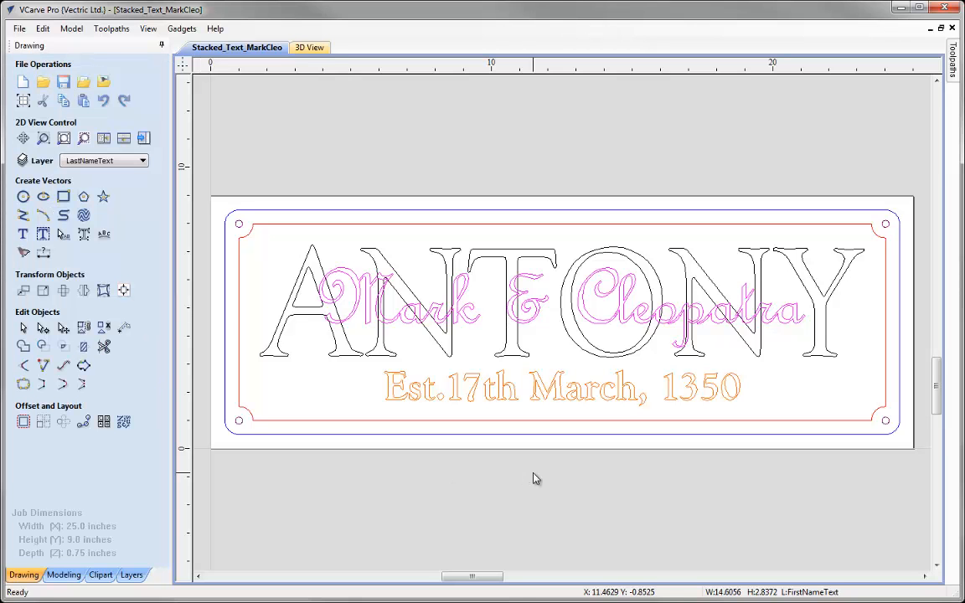
Step: Change the date line at the bottom of the sign to "Est. XV Martius 710" and deselect it
click(456, 392)
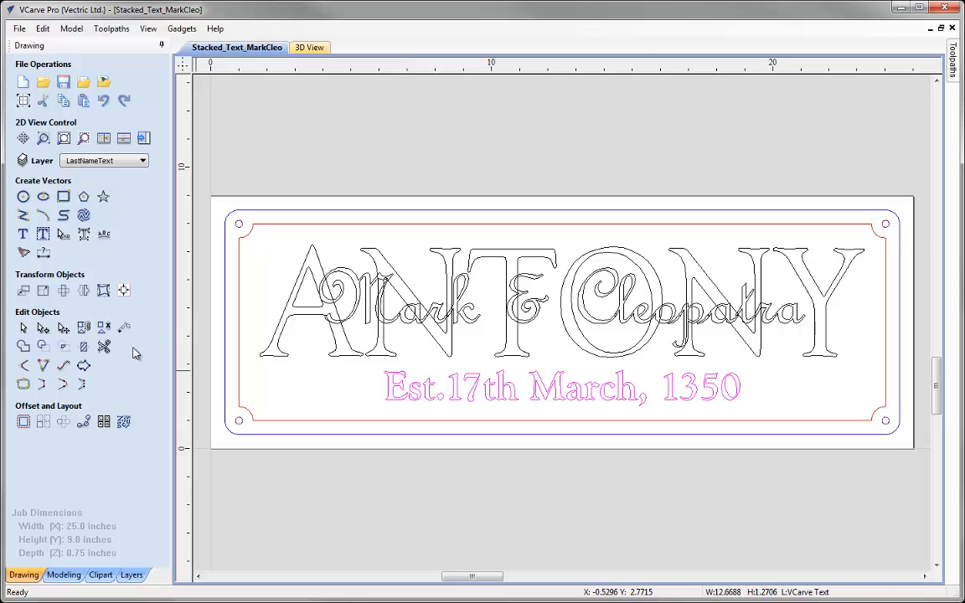
click(23, 233)
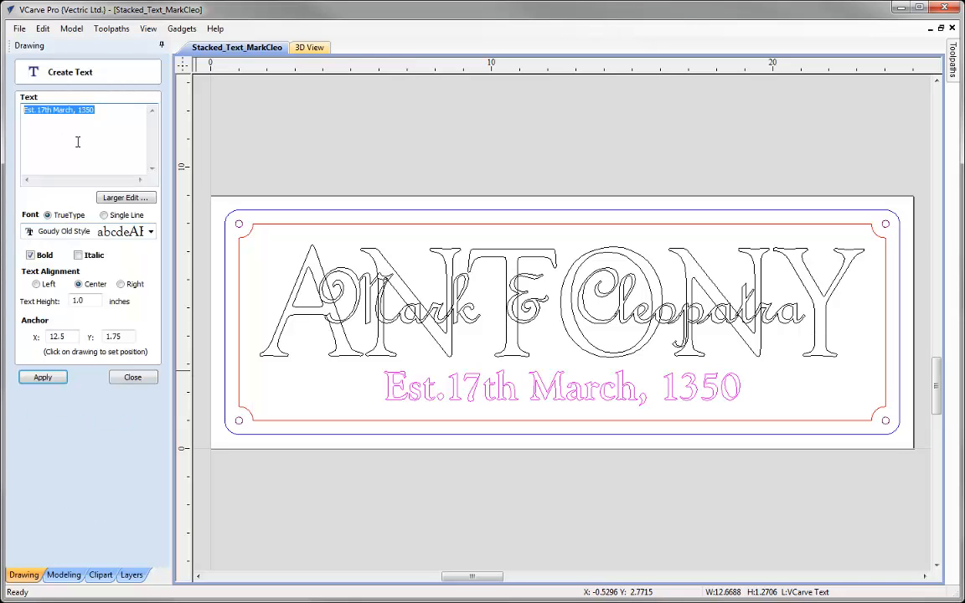
double_click(43, 110)
shift+click(126, 113)
text(XV)
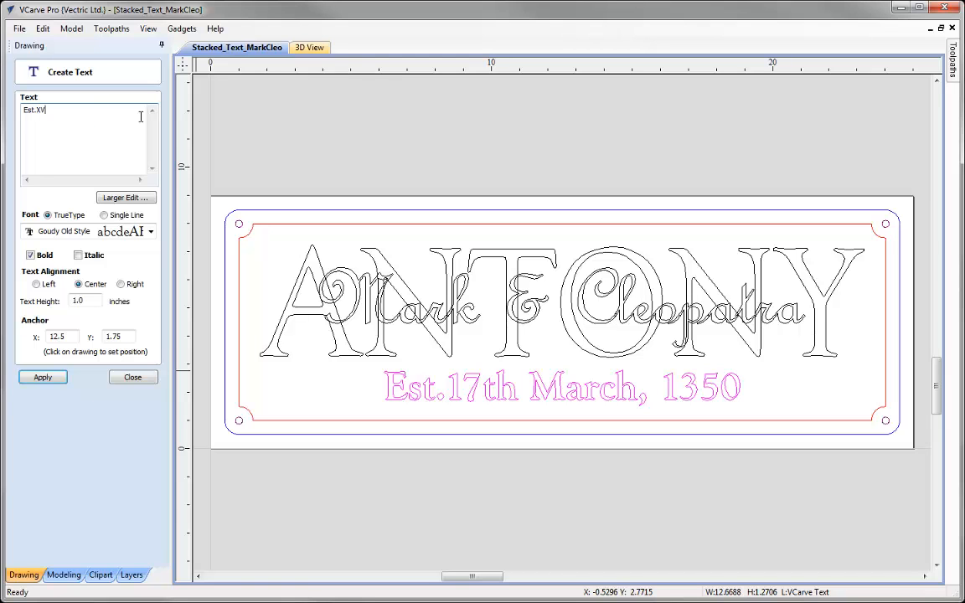
key(BackSpace)
key(BackSpace)
text(XV Martius 710)
click(38, 378)
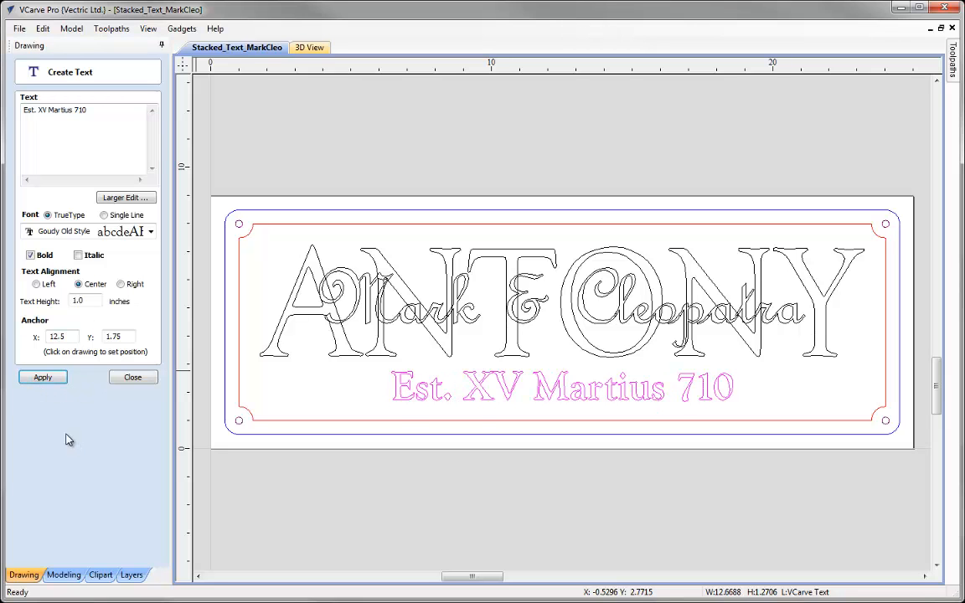
click(132, 376)
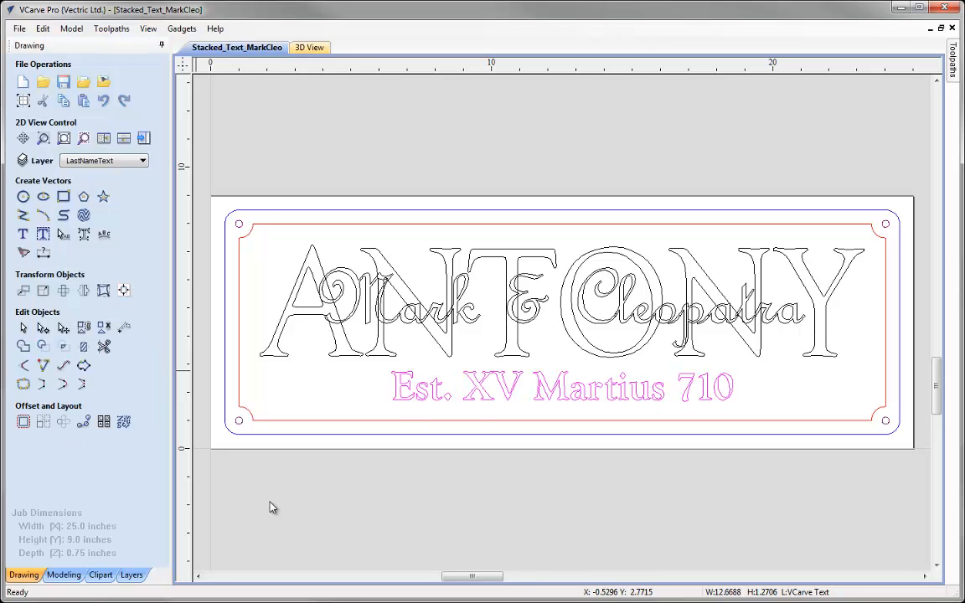
click(526, 519)
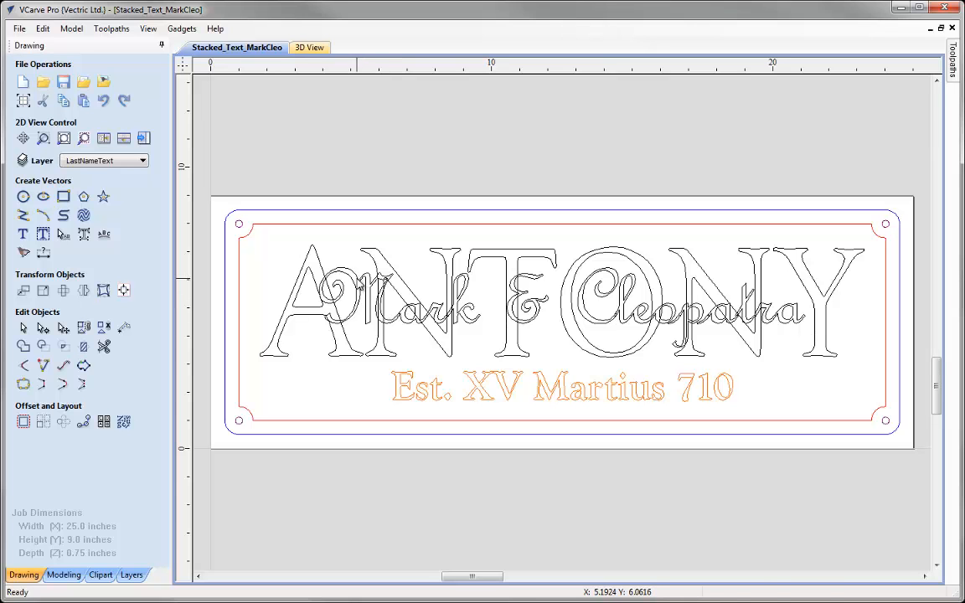
Step: Copy the "Mark & Cleopatra" script text to the TOP TEXT layer
click(375, 330)
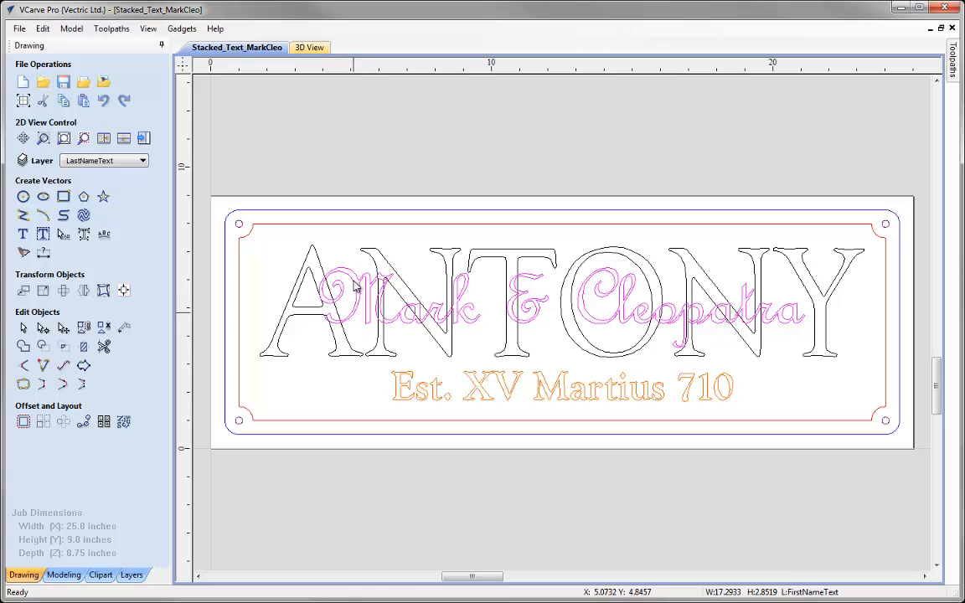
right_click(350, 224)
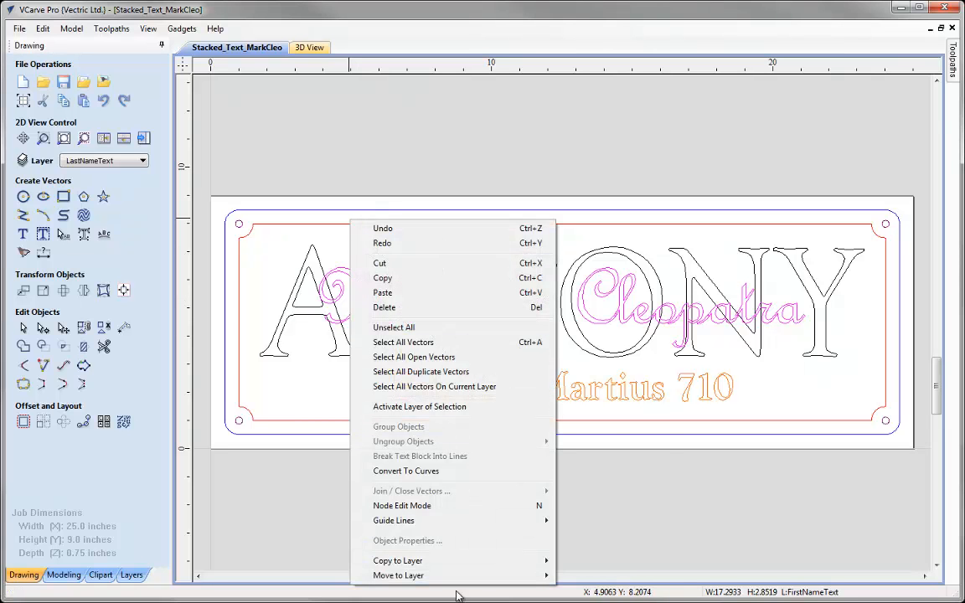
mouse_move(458, 562)
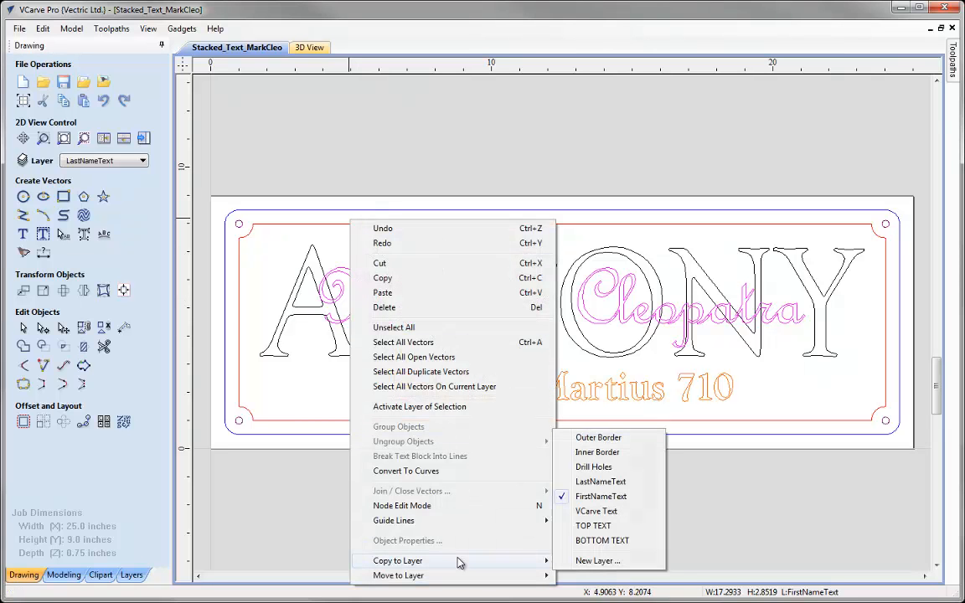
click(606, 525)
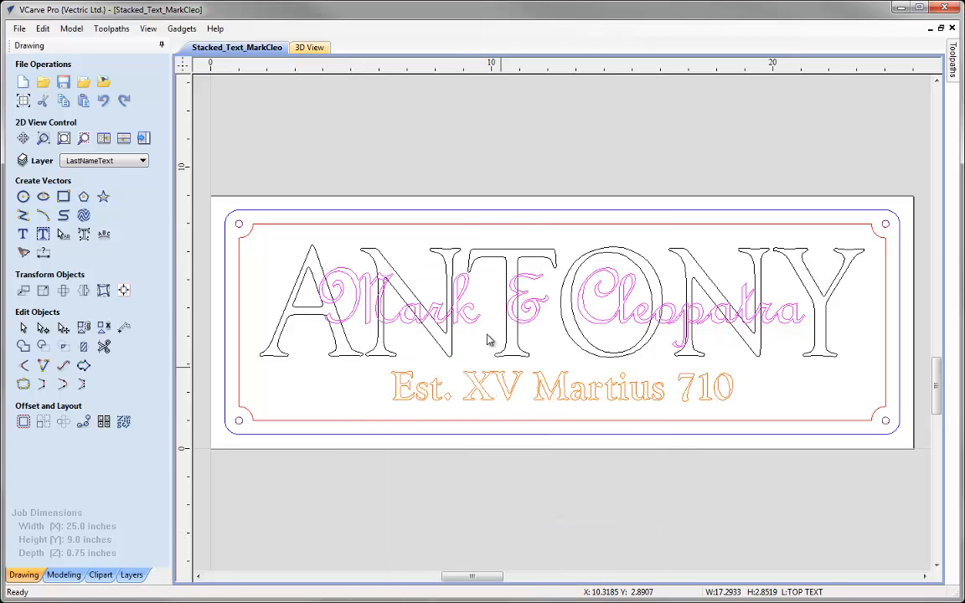
Step: Copy the large ANTONY text to the BOTTOM TEXT layer
click(459, 257)
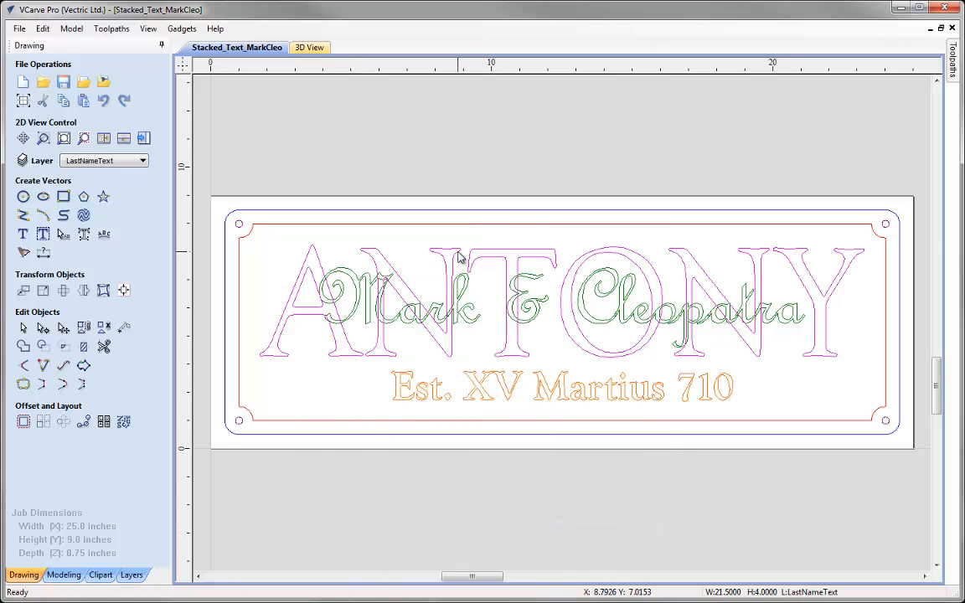
right_click(453, 180)
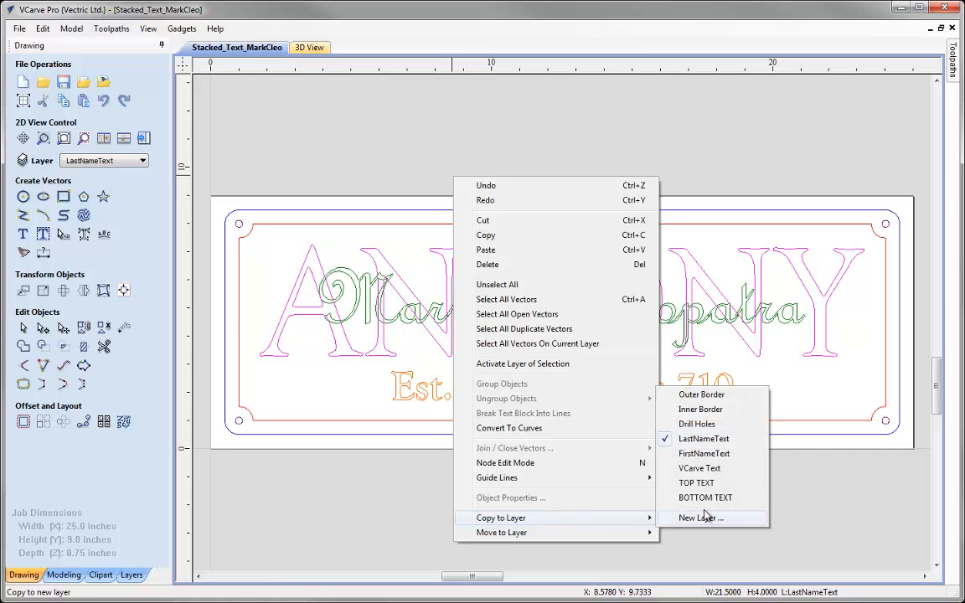
click(705, 497)
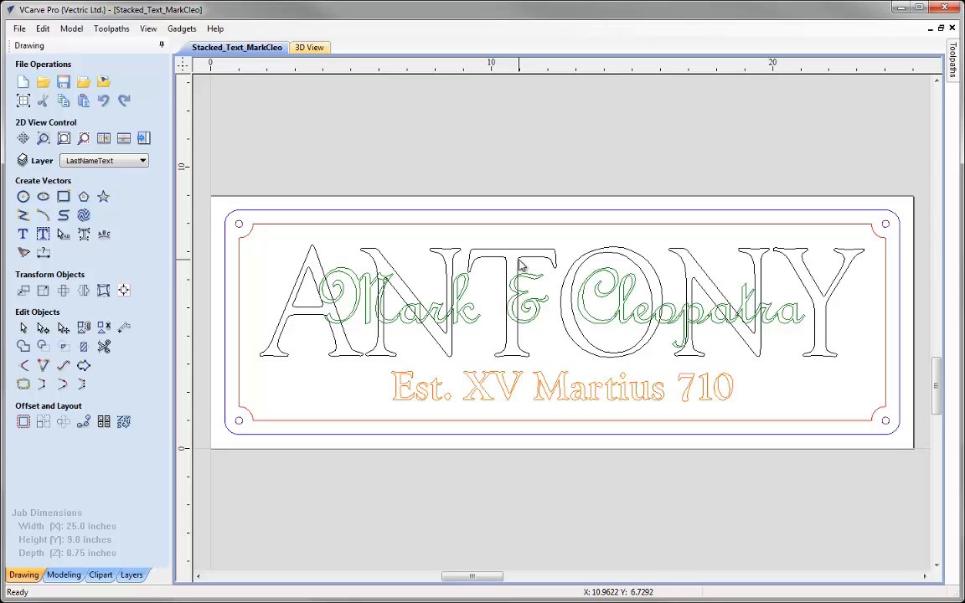
Step: Hide the LastNameText layer and make TOP TEXT the active layer
click(130, 160)
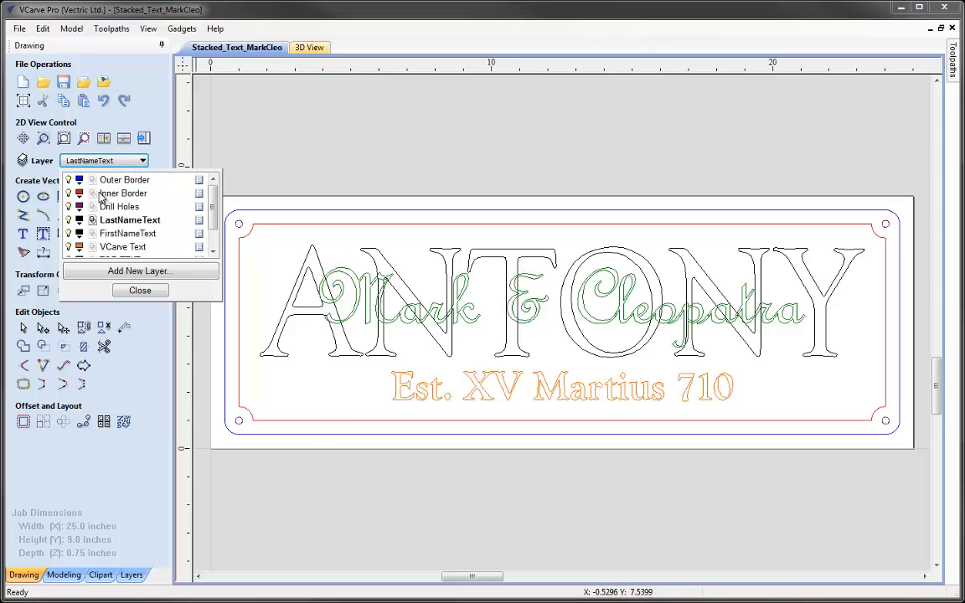
click(68, 220)
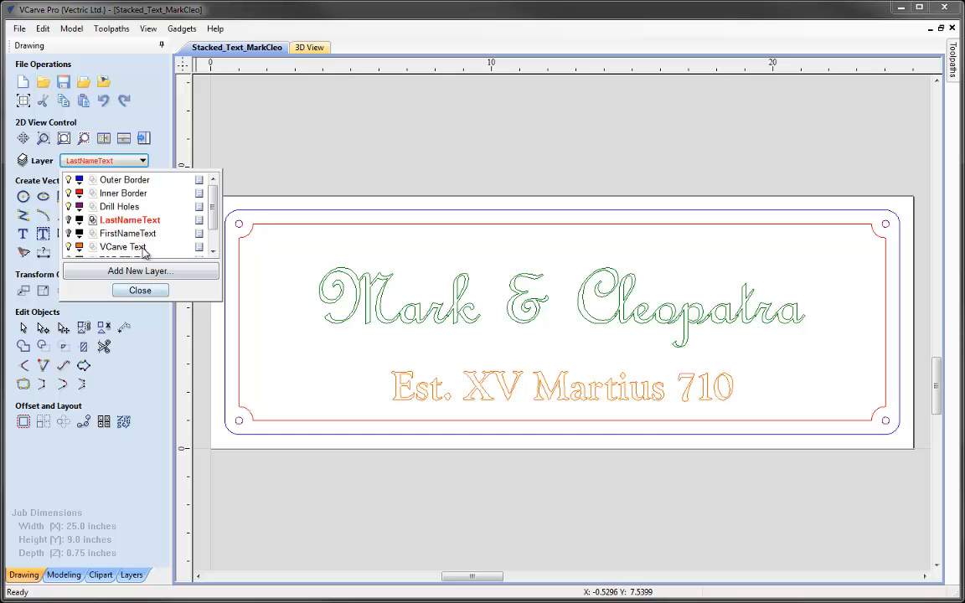
drag(213, 218, 213, 242)
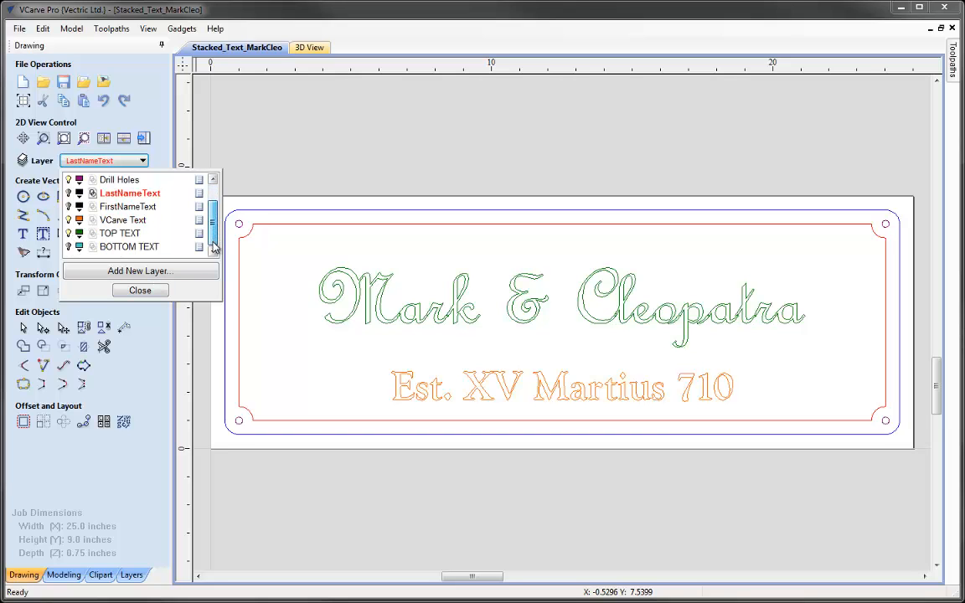
click(119, 233)
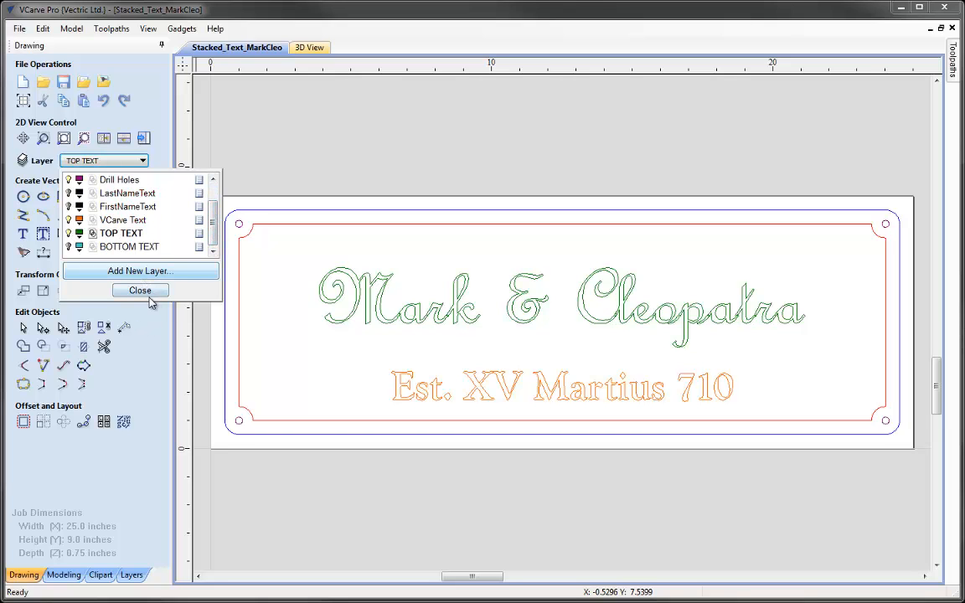
click(143, 290)
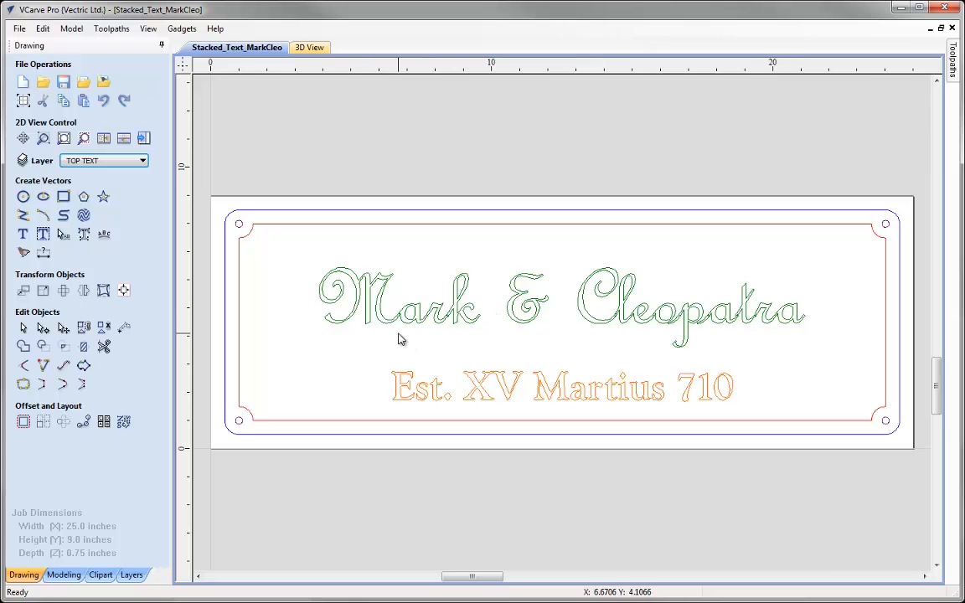
Step: Convert the "Mark & Cleopatra" script text on the TOP TEXT layer to curves
scroll(411, 335, up, 4)
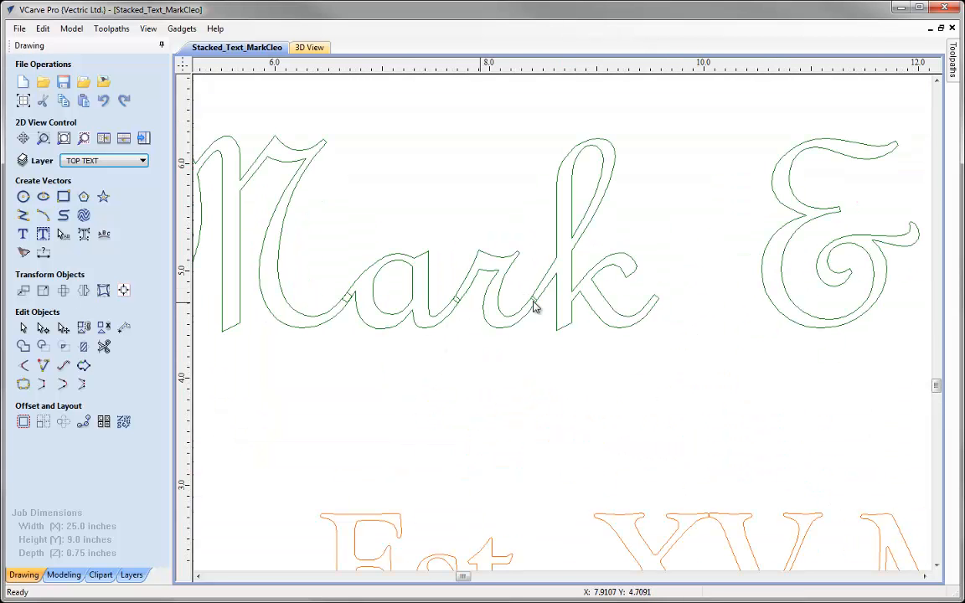
scroll(533, 304, up, 8)
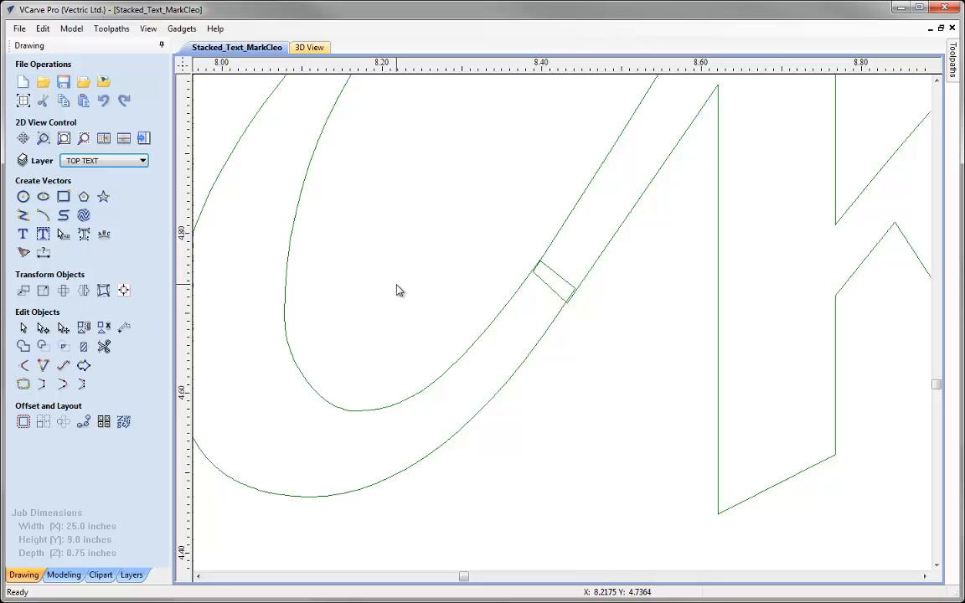
click(482, 335)
click(84, 138)
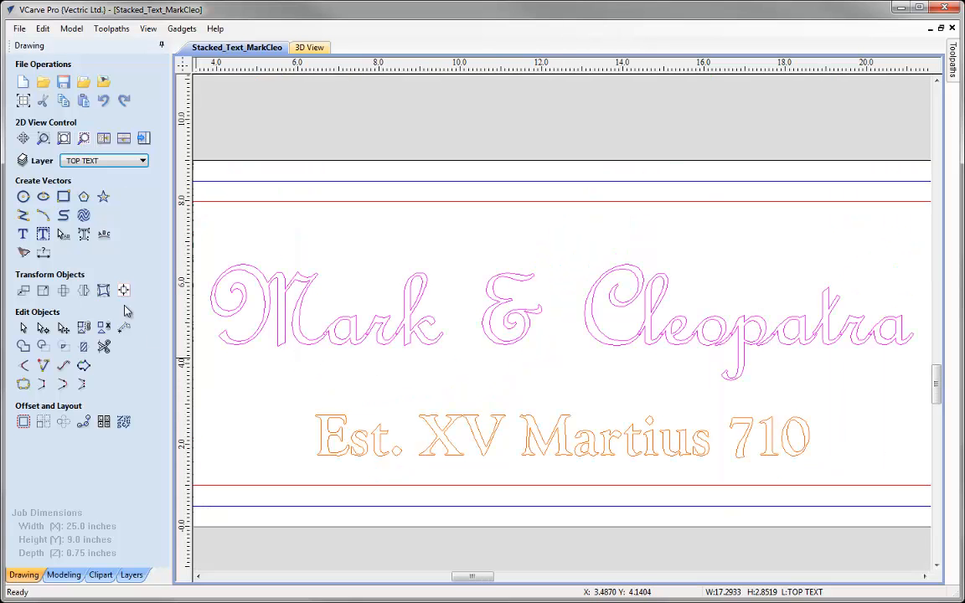
click(83, 243)
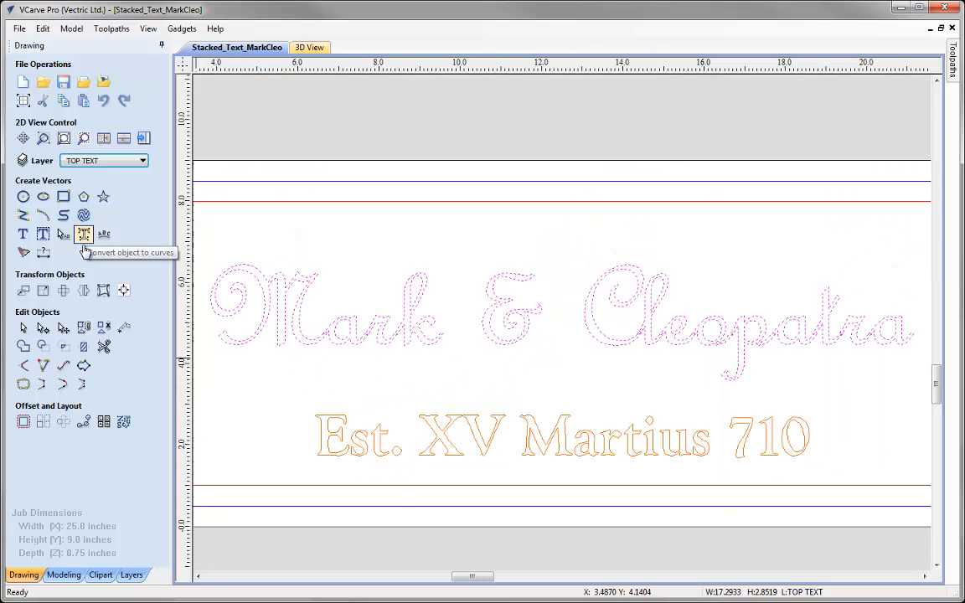
Step: Weld the outer outlines of the script lettering, leaving out the letters' inner loops, and group all the lettering vectors
shift+click(350, 326)
shift+click(415, 301)
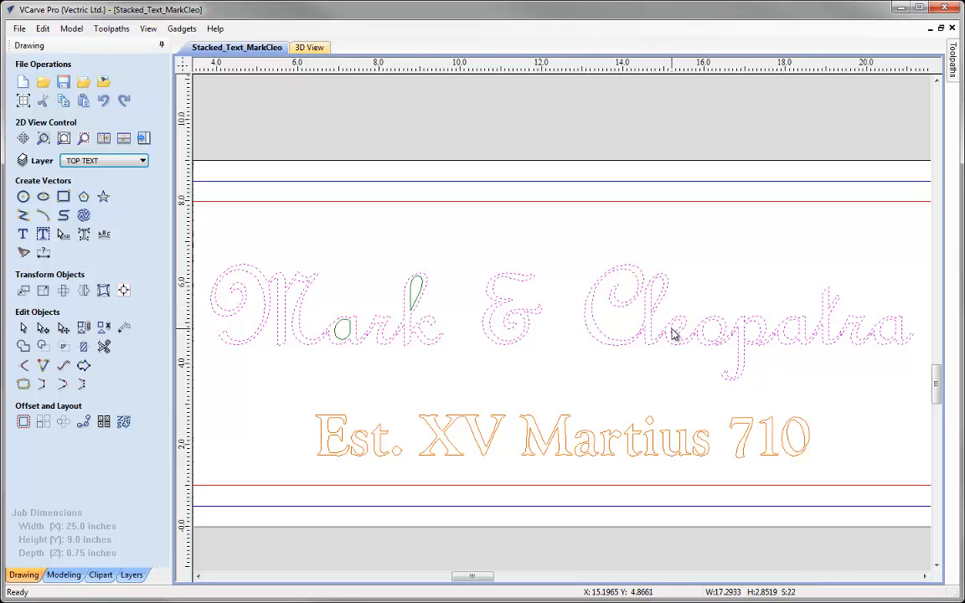
shift+click(657, 293)
shift+click(675, 329)
shift+click(712, 331)
shift+click(752, 331)
shift+click(791, 331)
shift+click(888, 329)
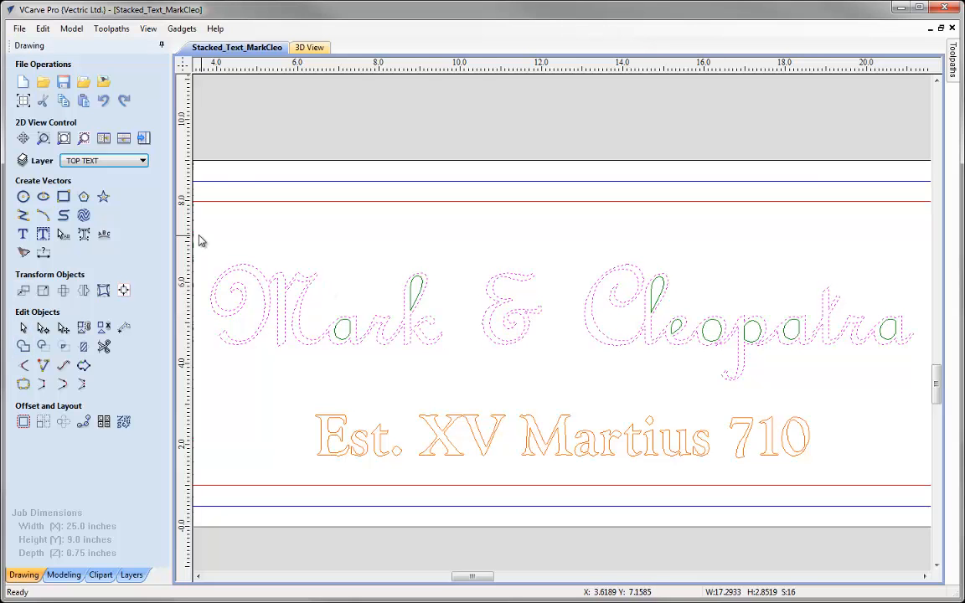
drag(200, 235, 915, 391)
click(85, 329)
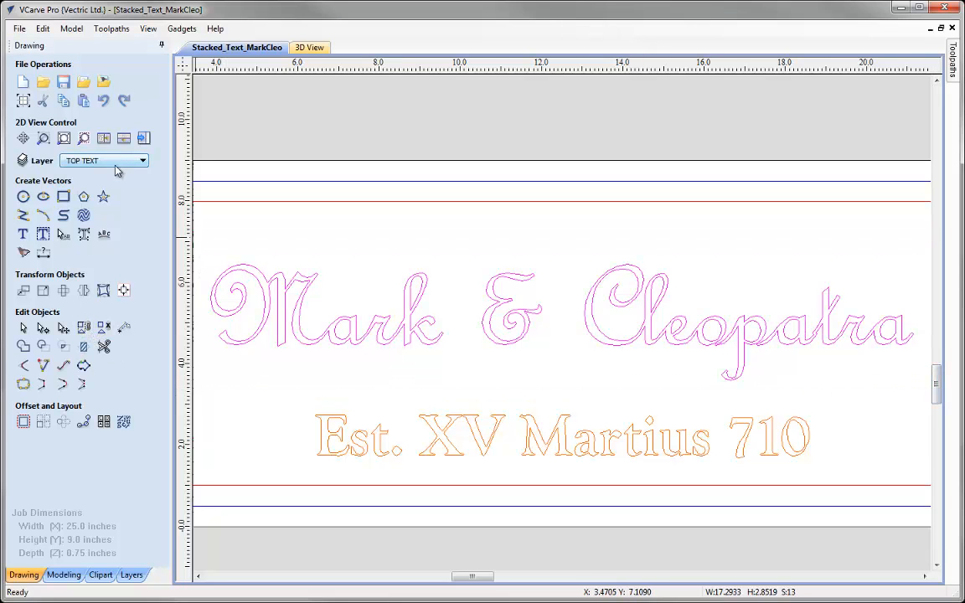
Step: Copy the grouped "Mark & Cleopatra" vectors to the BOTTOM TEXT layer
right_click(268, 226)
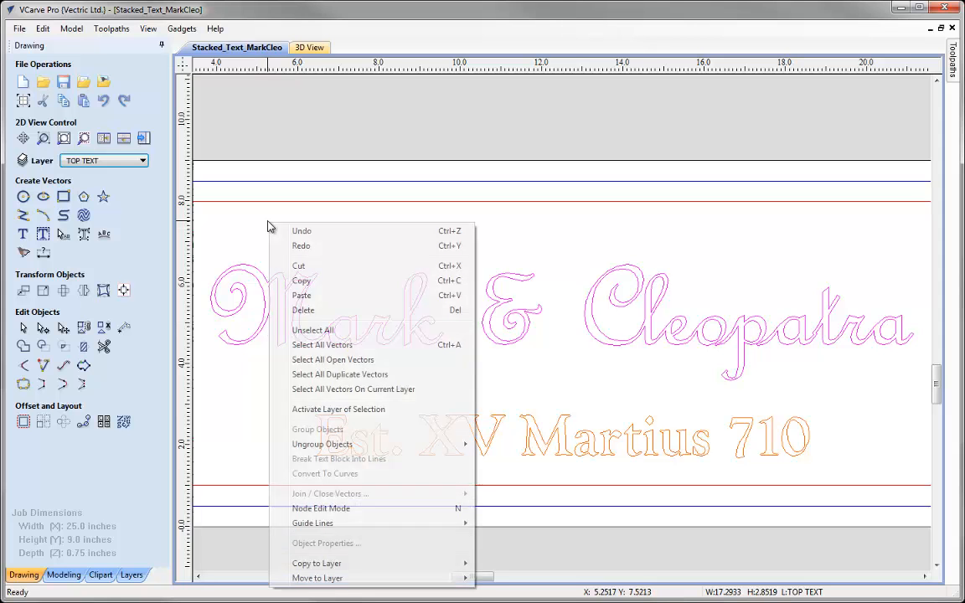
mouse_move(455, 572)
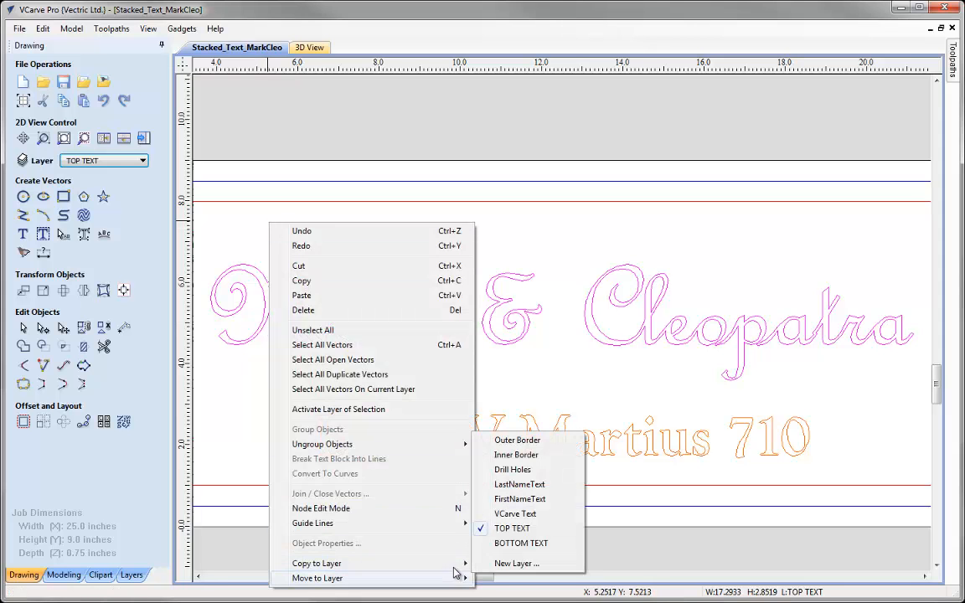
click(519, 546)
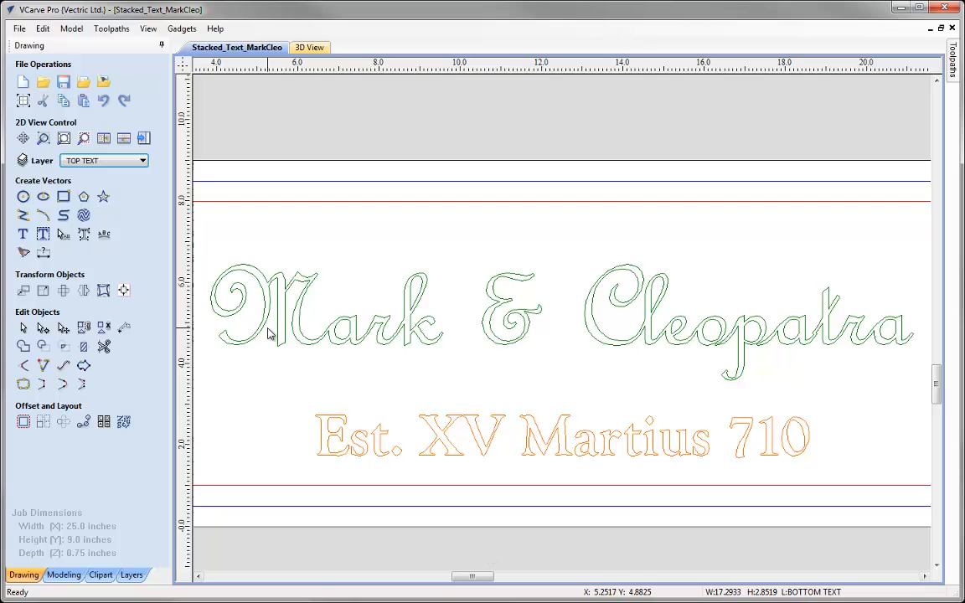
Step: Hide the TOP TEXT layer and make BOTTOM TEXT the visible, active layer
click(144, 164)
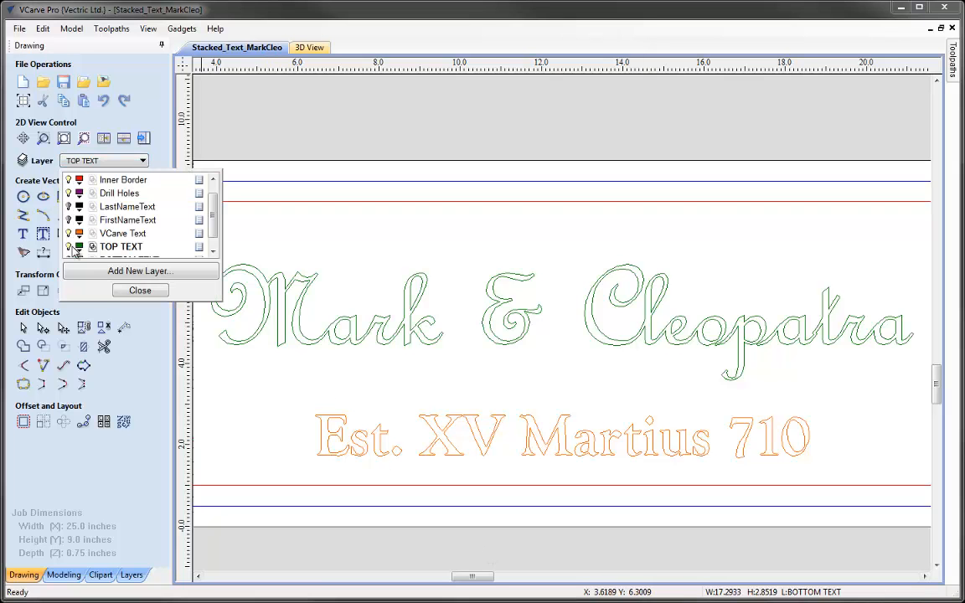
click(69, 246)
click(214, 251)
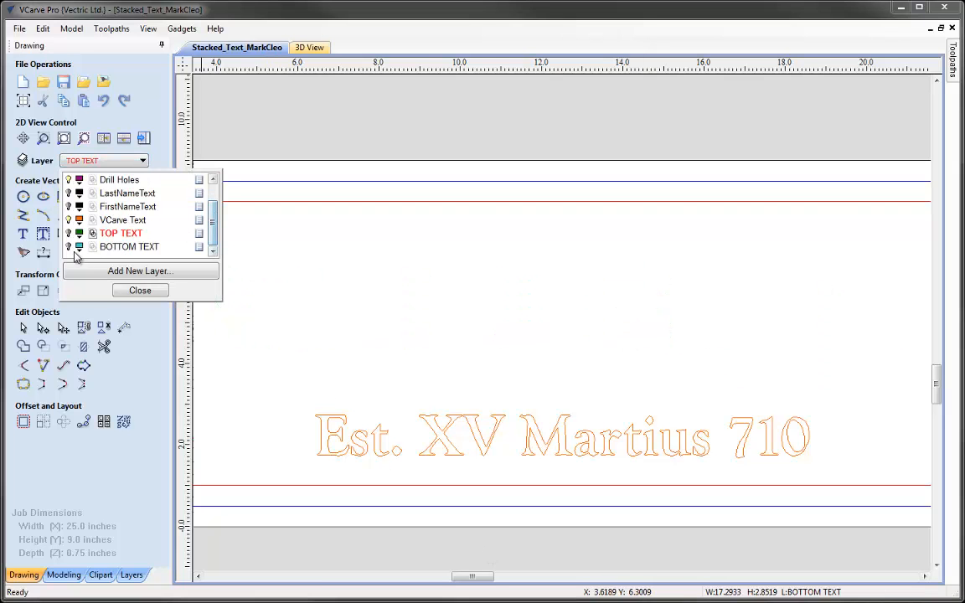
click(68, 233)
click(130, 247)
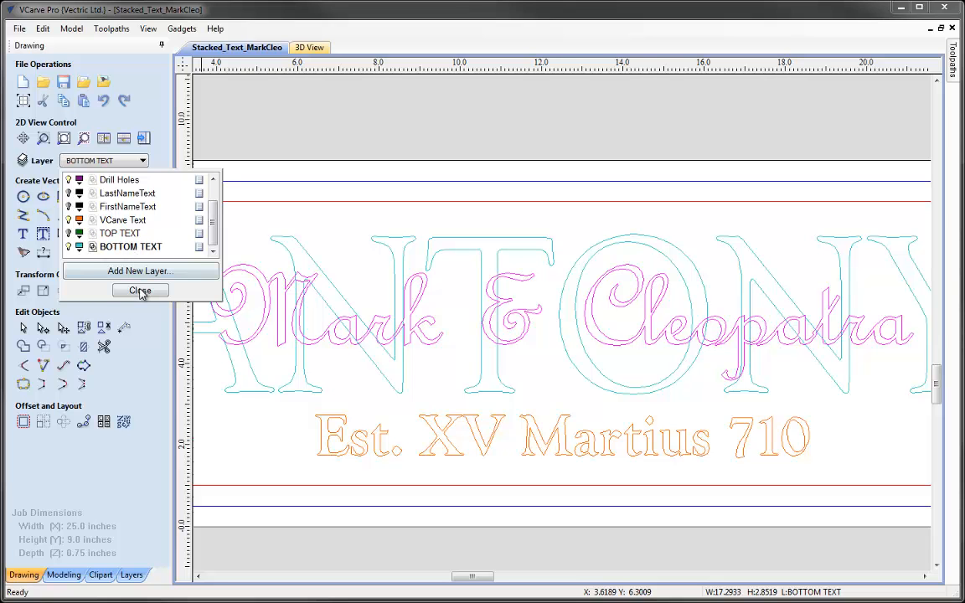
click(140, 291)
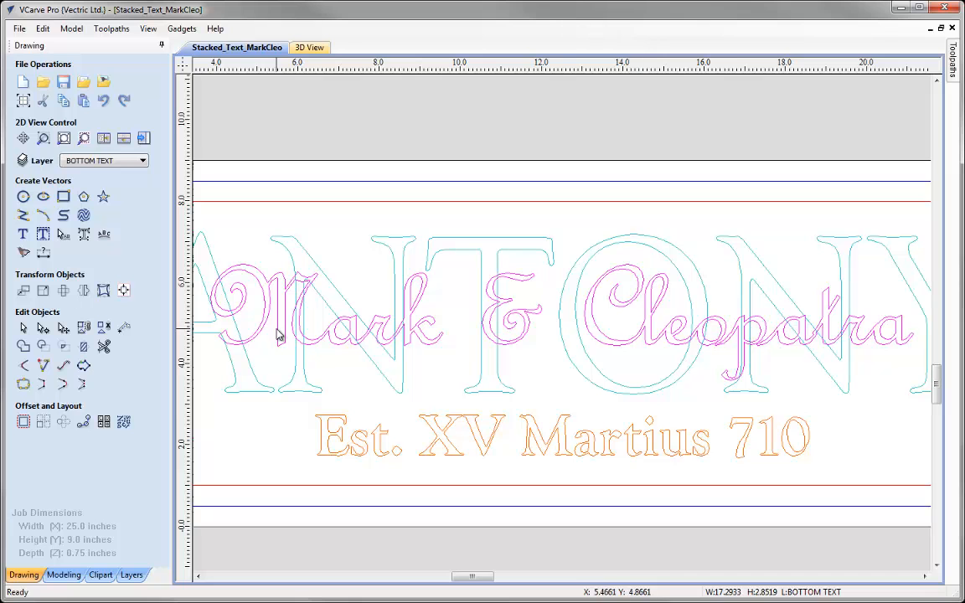
Step: Convert the large ANTONY text on the BOTTOM TEXT layer to curves and group its letters
scroll(279, 376, down, 1)
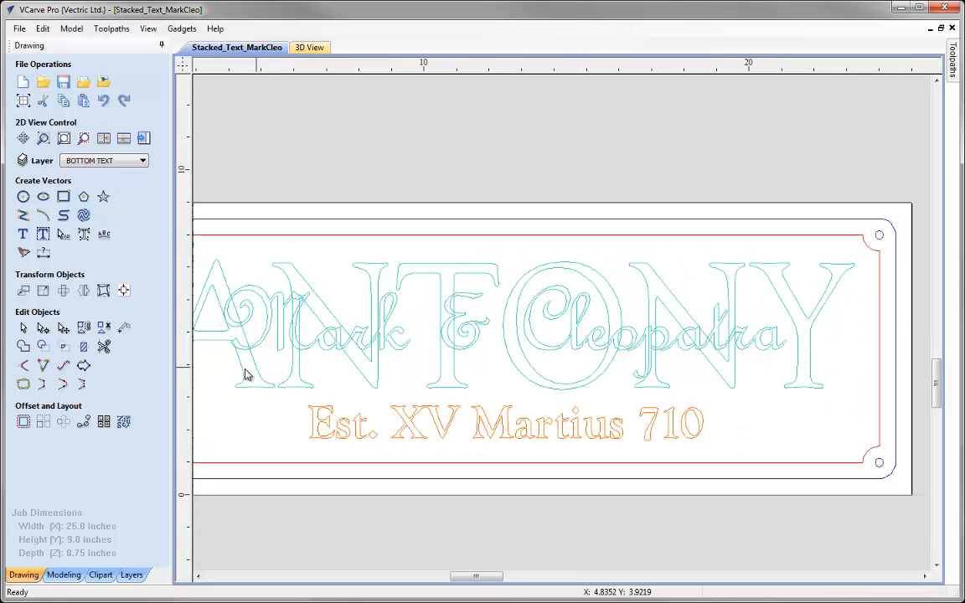
scroll(246, 370, down, 1)
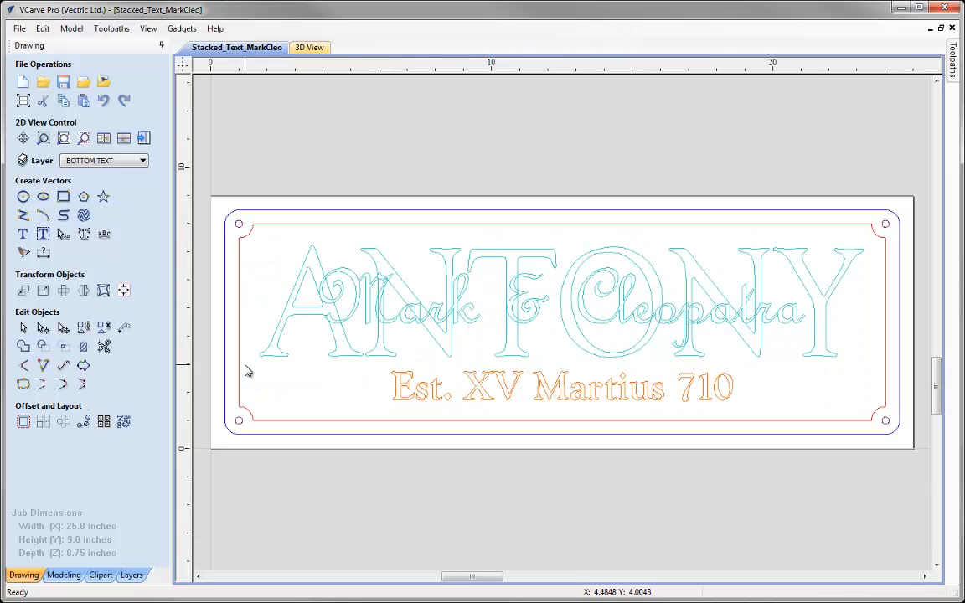
click(335, 339)
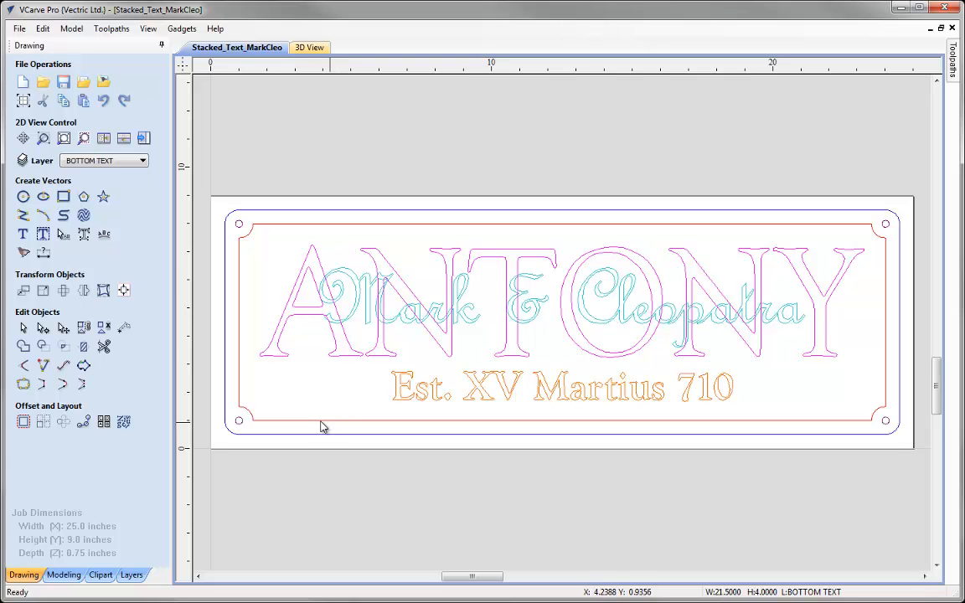
click(83, 237)
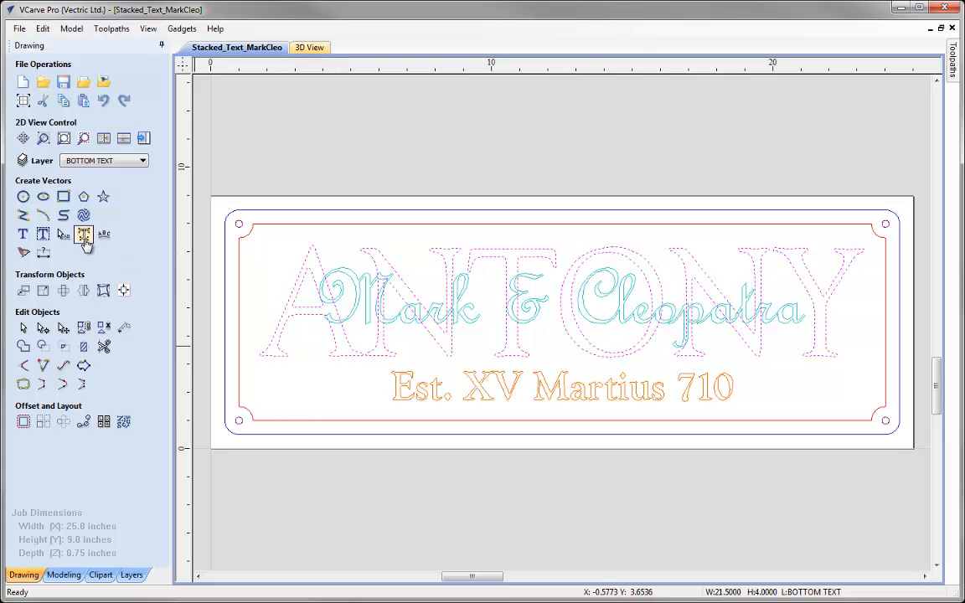
click(84, 328)
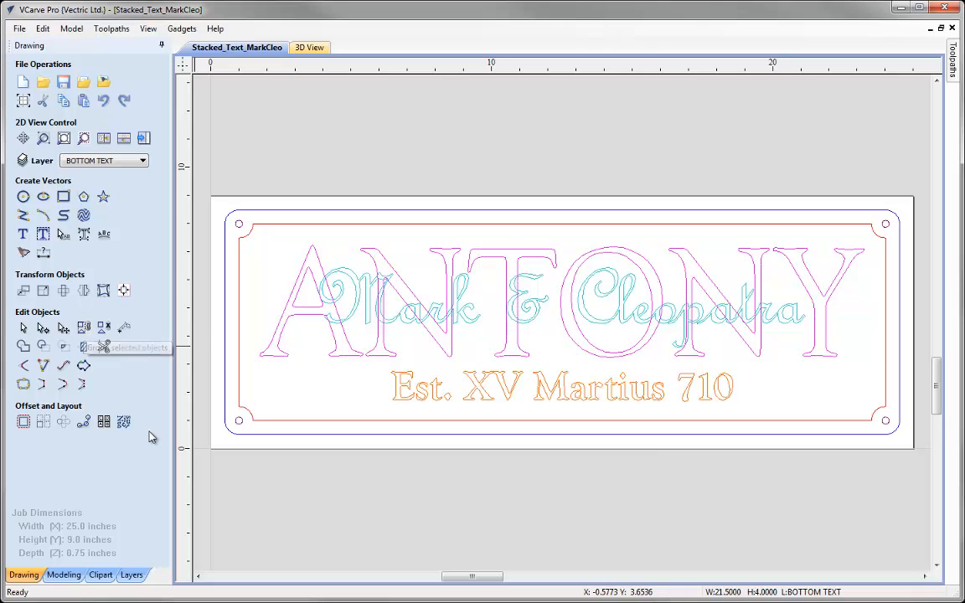
click(333, 397)
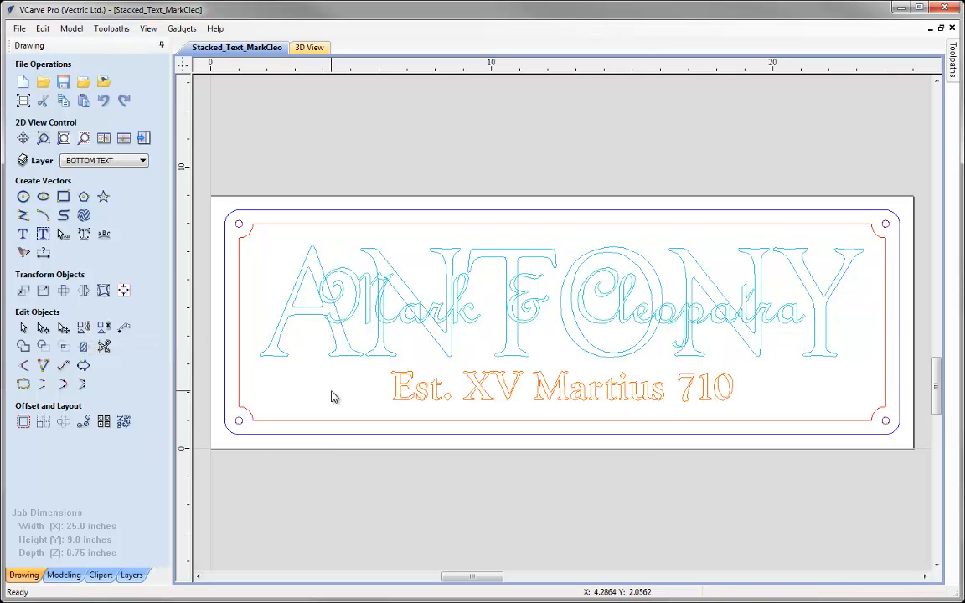
Step: Weld the ANTONY group with the script group on the BOTTOM TEXT layer, group the welded vectors and deselect them
click(333, 346)
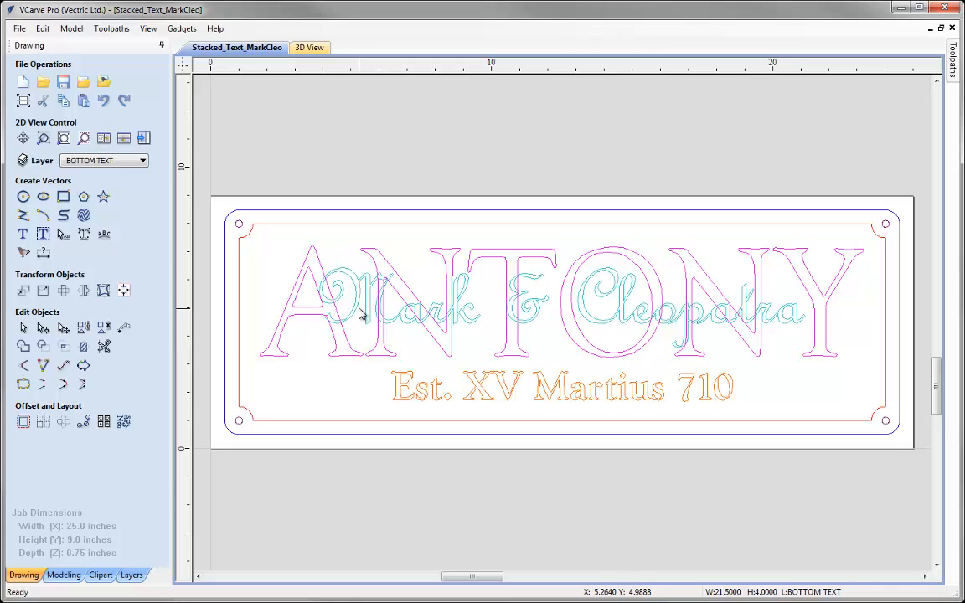
shift+click(360, 314)
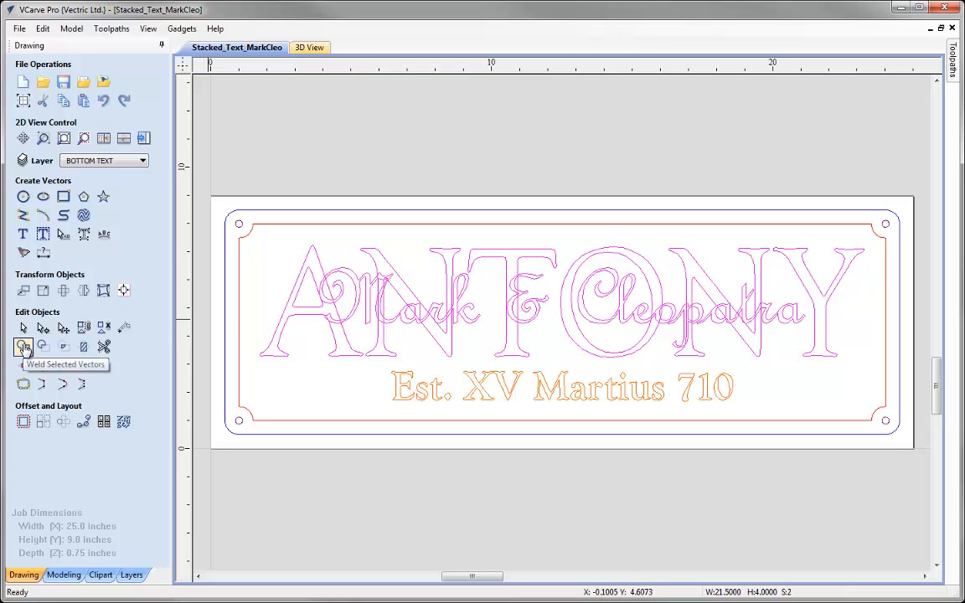
click(23, 347)
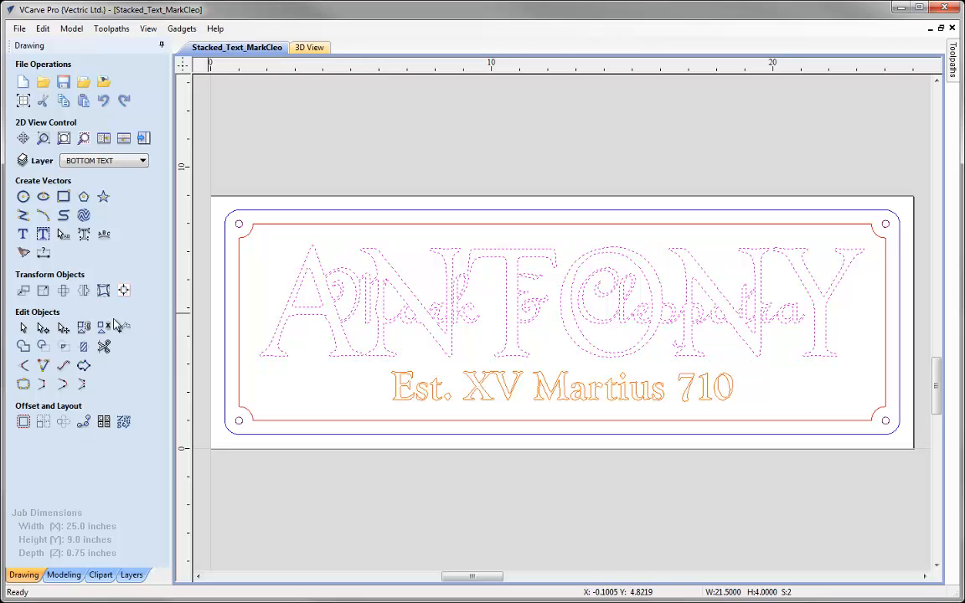
click(86, 329)
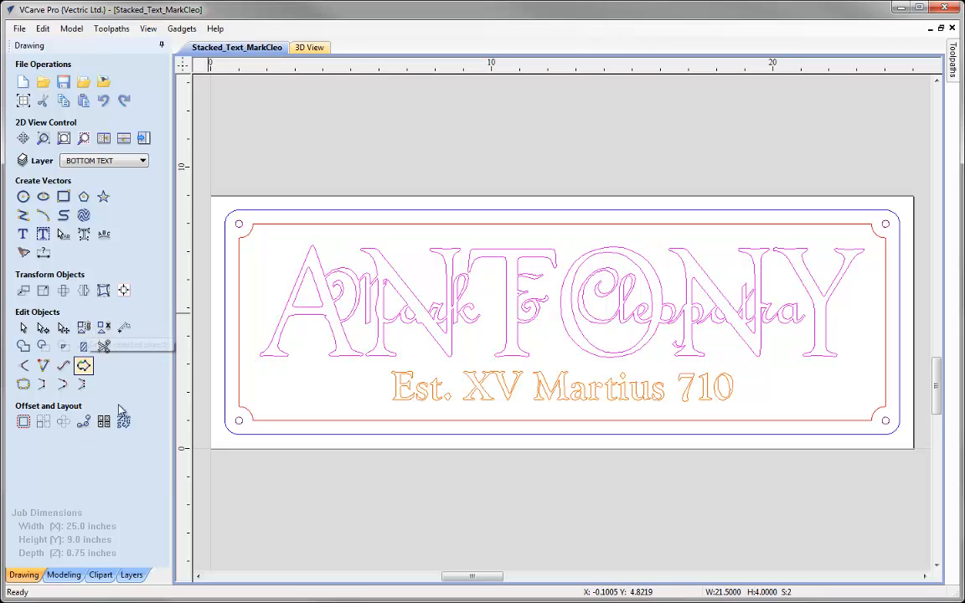
click(326, 381)
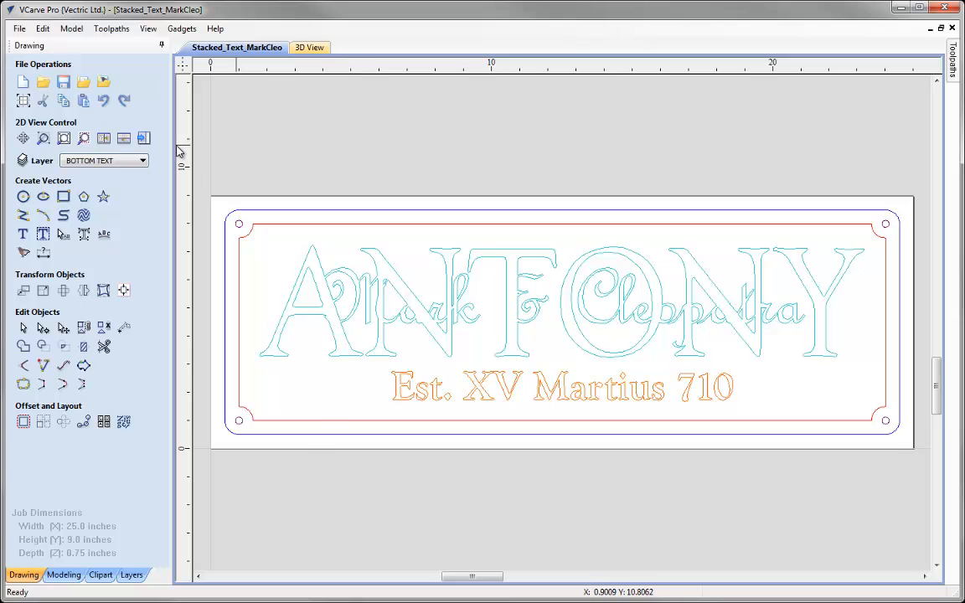
Step: Show the TOP TEXT layer again while keeping BOTTOM TEXT active
click(115, 160)
click(69, 234)
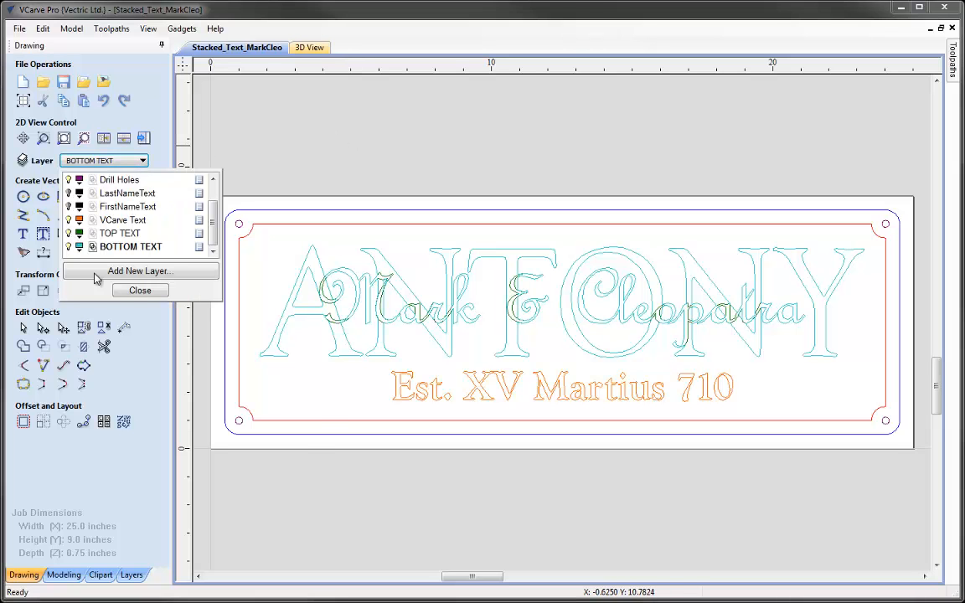
click(140, 290)
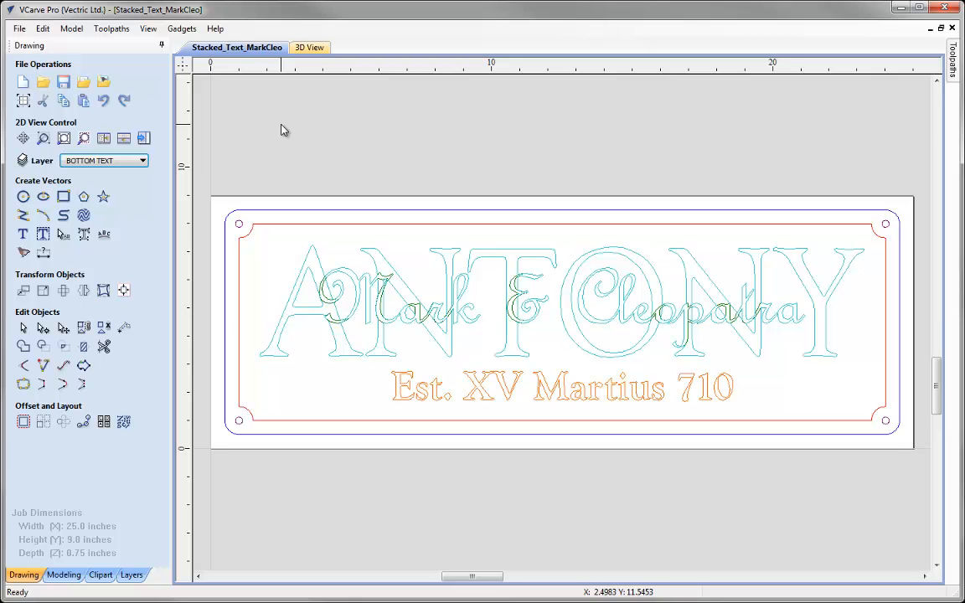
Step: Edit the value of the TD document variable and accept the change
click(43, 28)
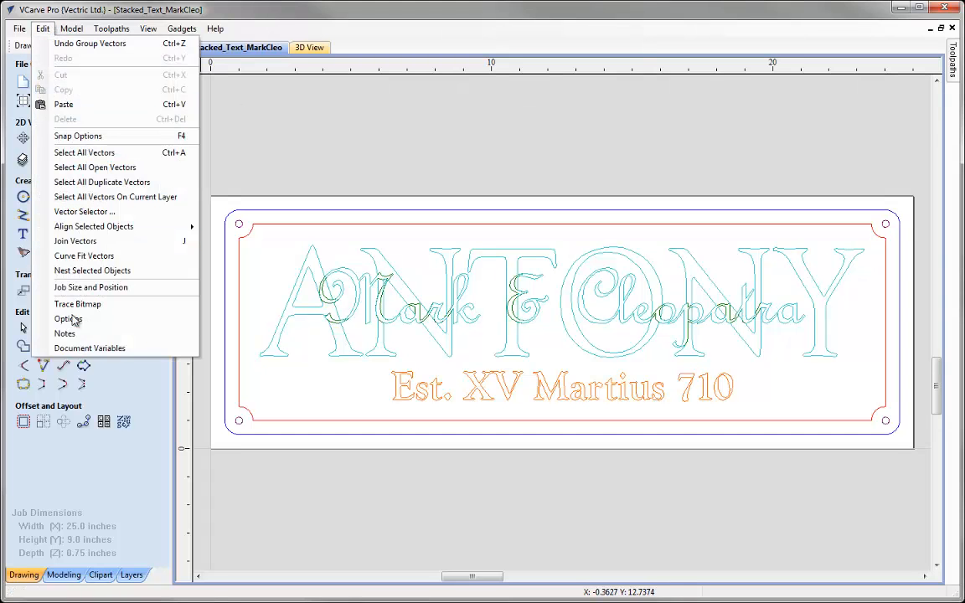
click(90, 347)
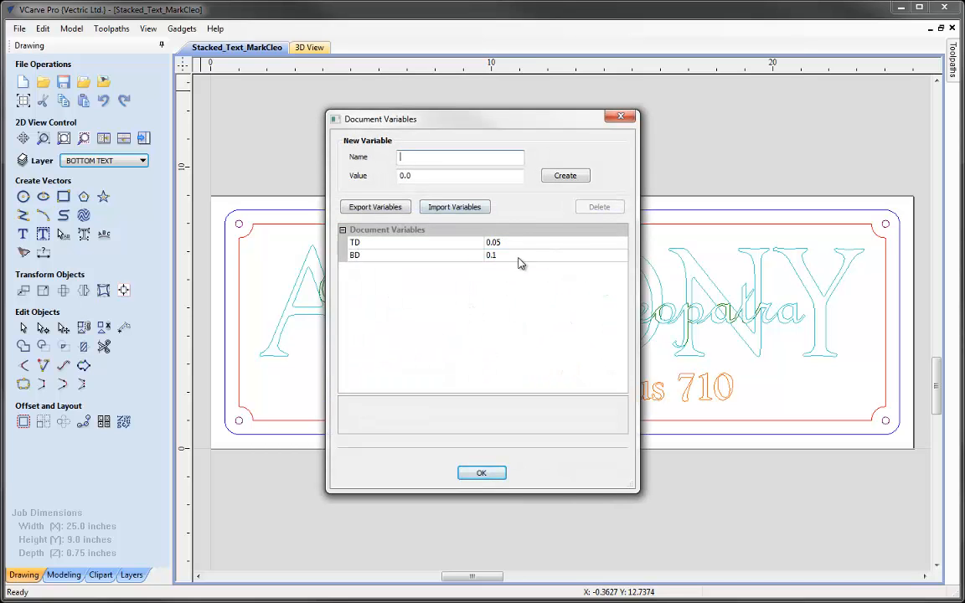
click(507, 242)
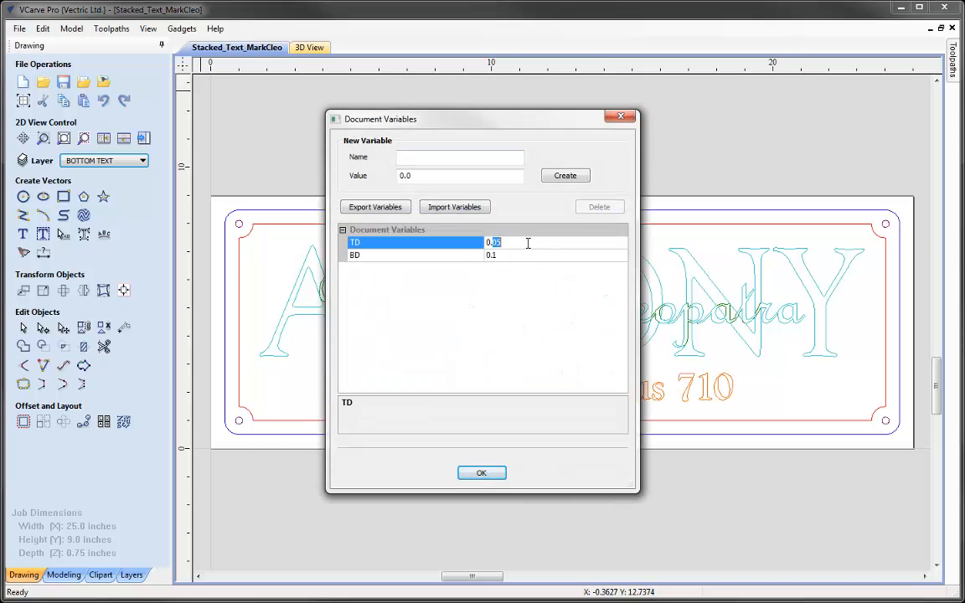
click(466, 472)
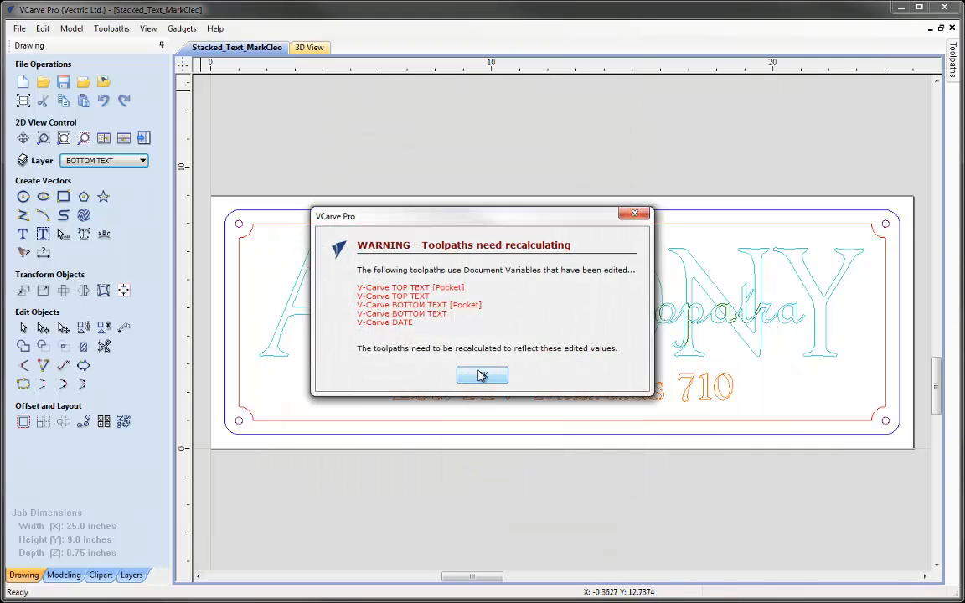
click(482, 377)
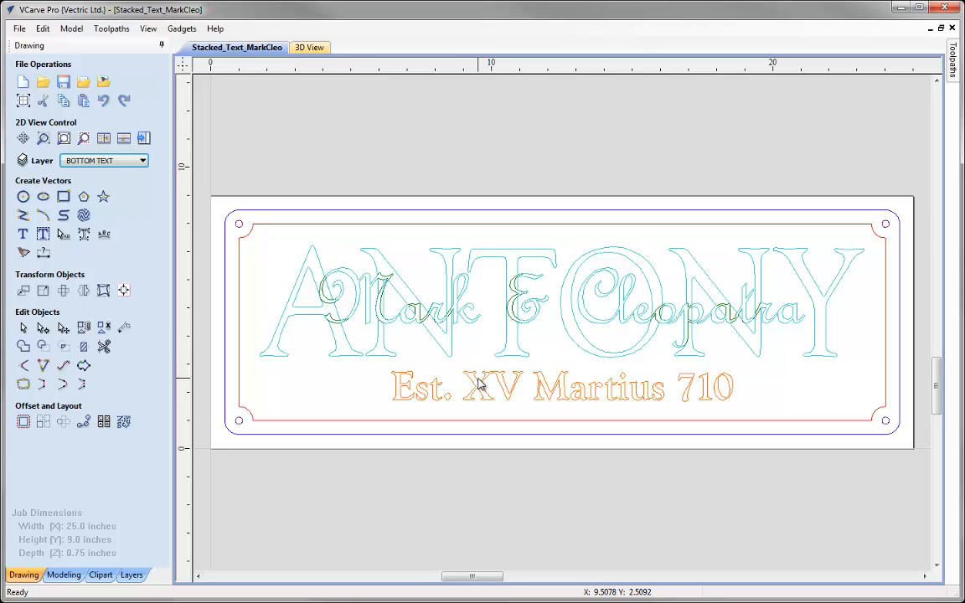
Step: Tile the 2D and 3D views, switch to the toolpath tools and recalculate all toolpaths
click(124, 139)
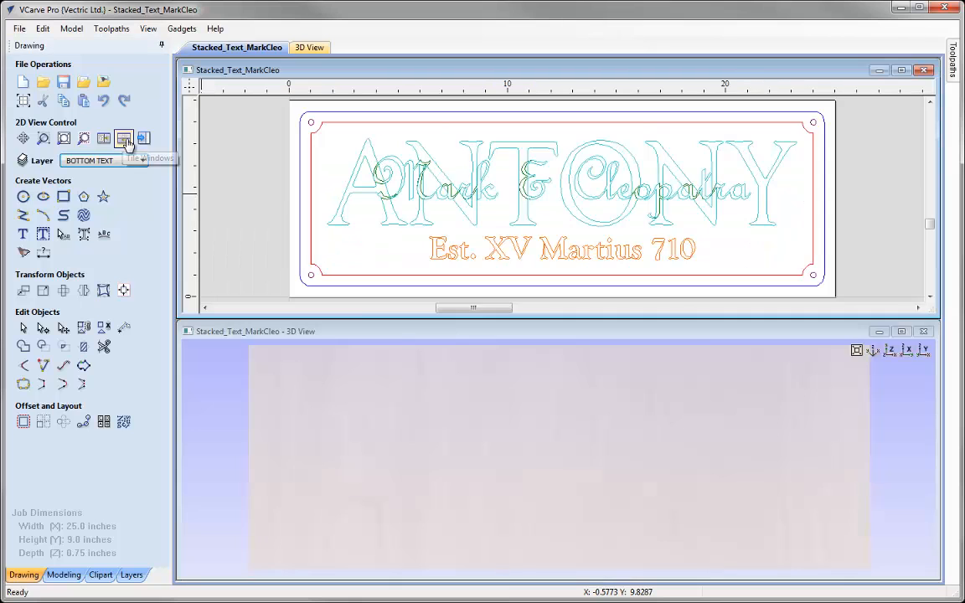
click(144, 138)
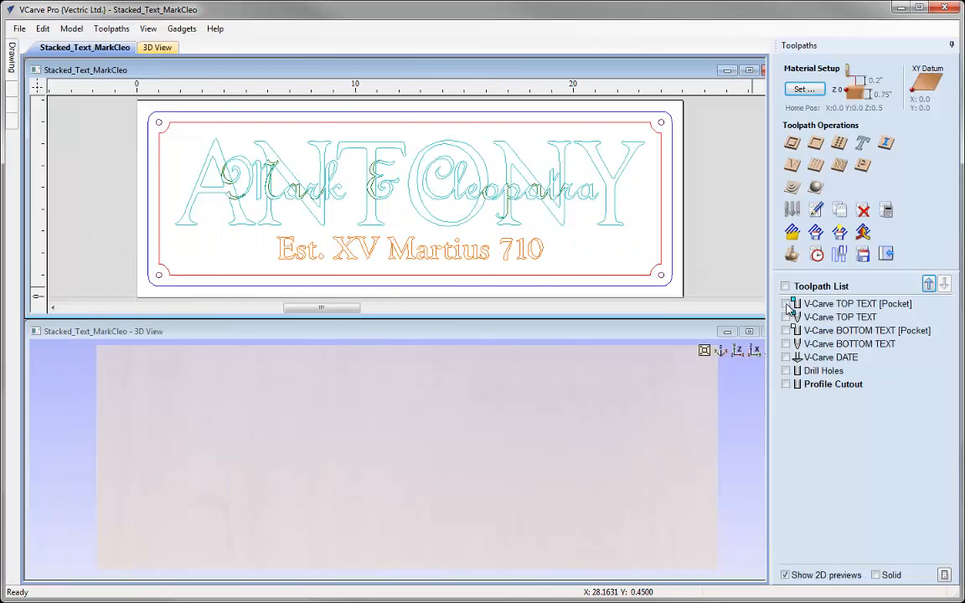
click(887, 213)
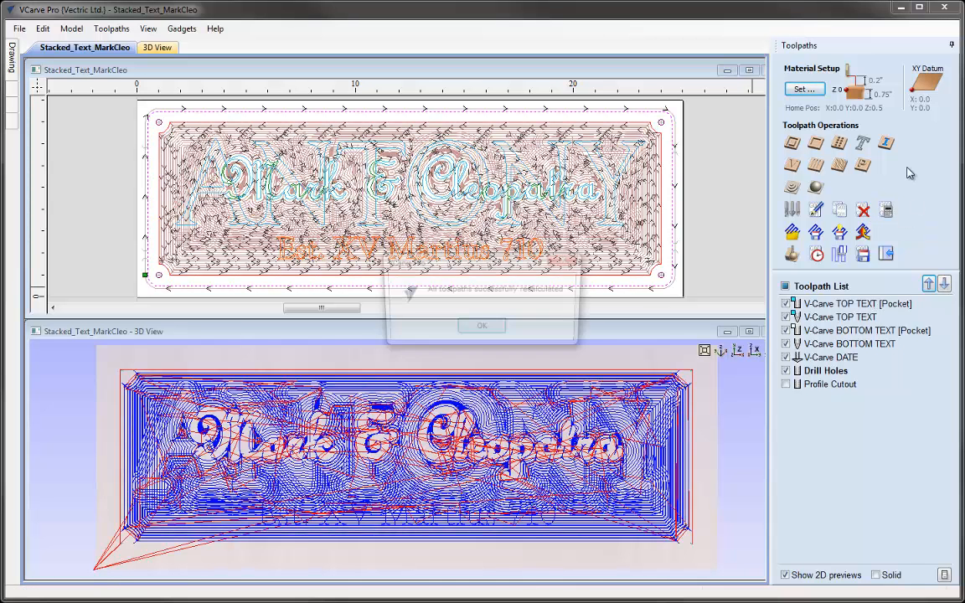
click(478, 331)
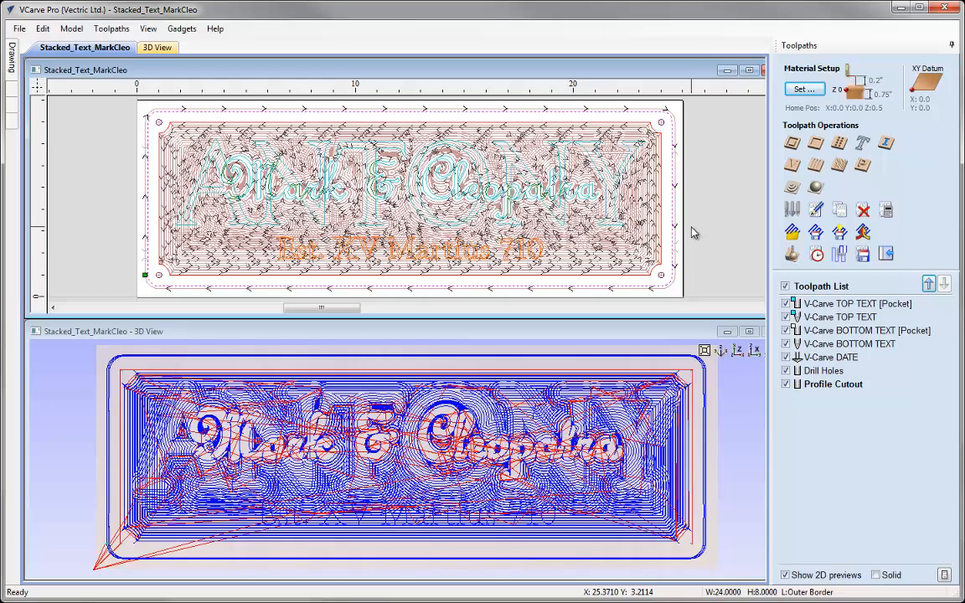
Step: Preview all toolpaths on the sign in the 3D view and save the Stacked_Text_MarkCleo file
click(792, 257)
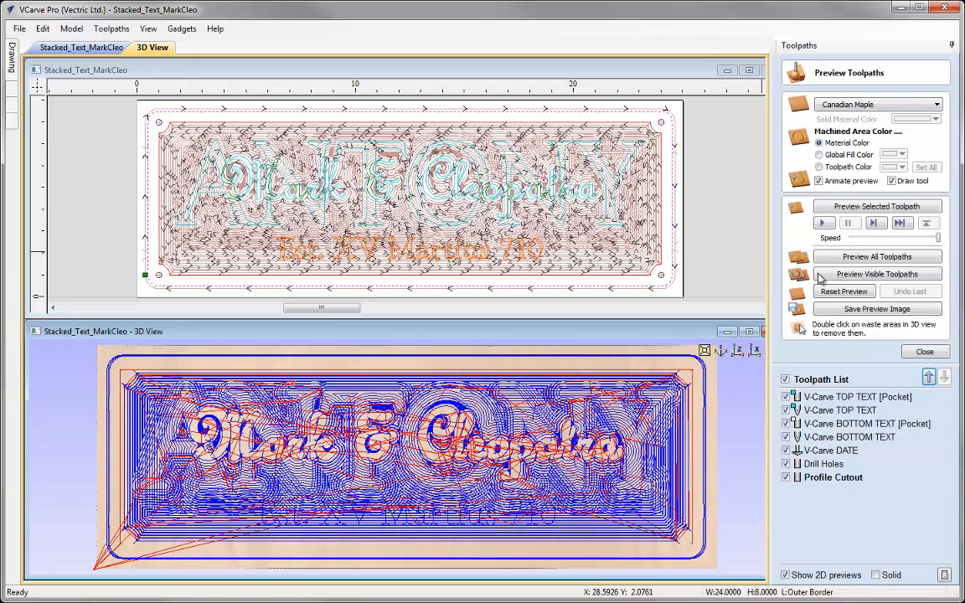
click(862, 260)
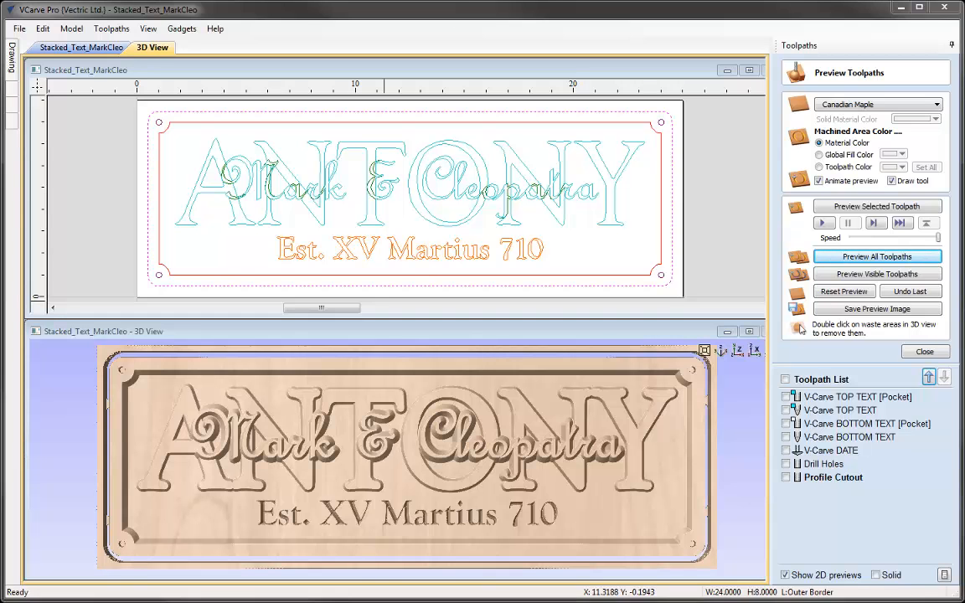
click(19, 28)
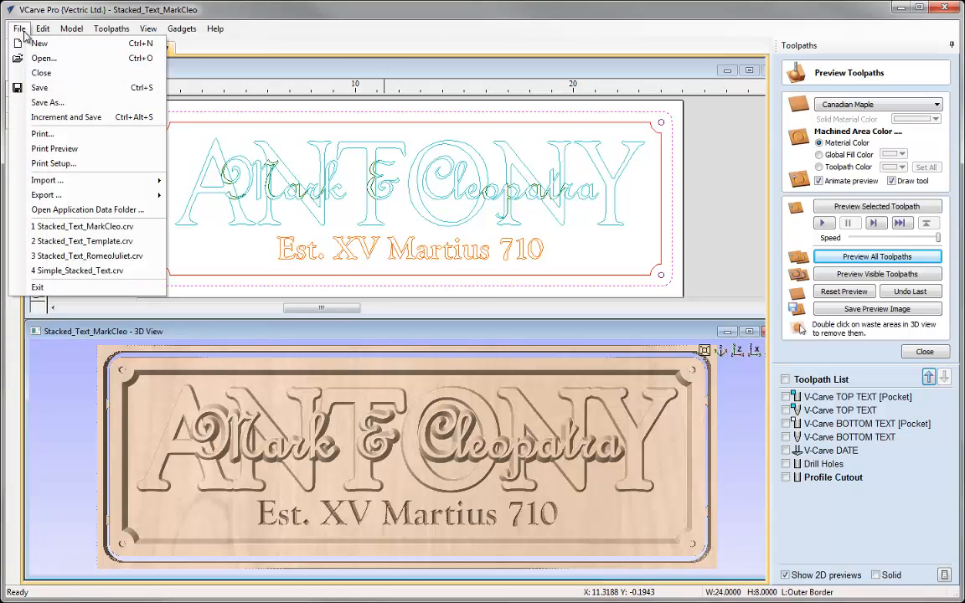
click(42, 86)
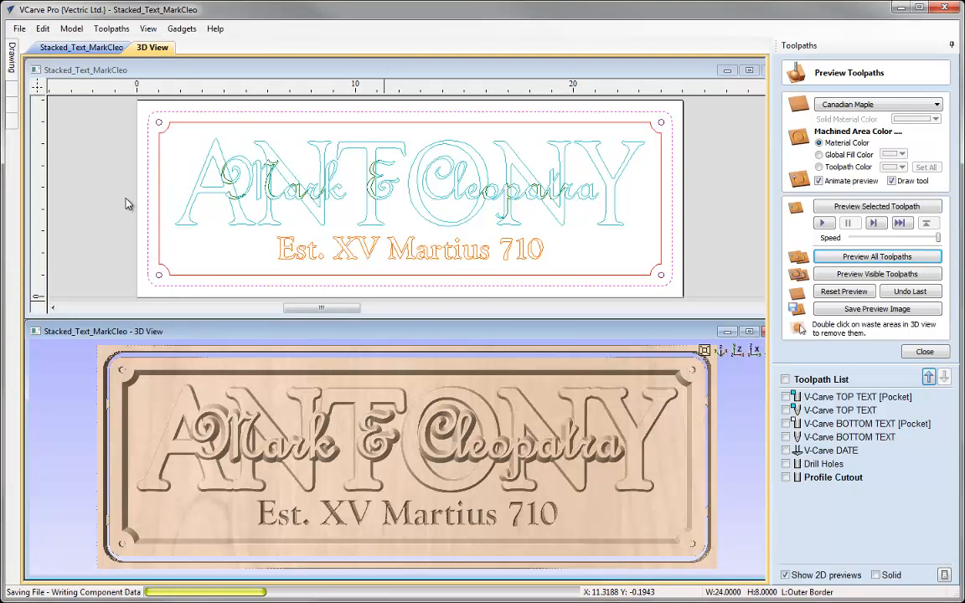